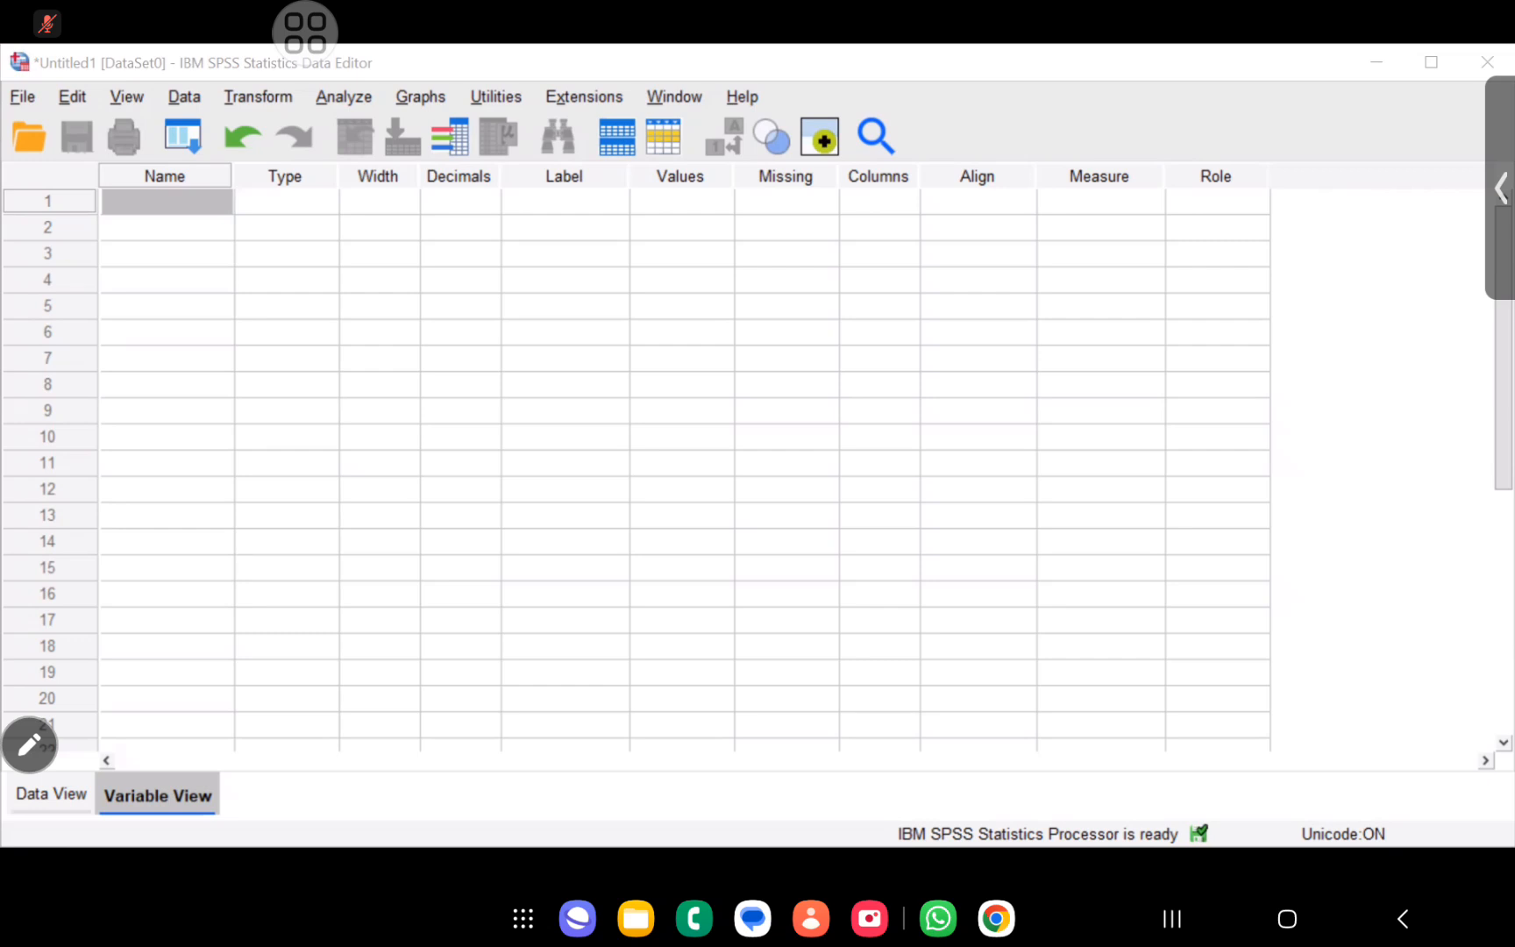
Define two variables named Sebelum_KB and Setelah_KB in the first two rows.
{"action": "left_click", "coordinate": [316, 327]}
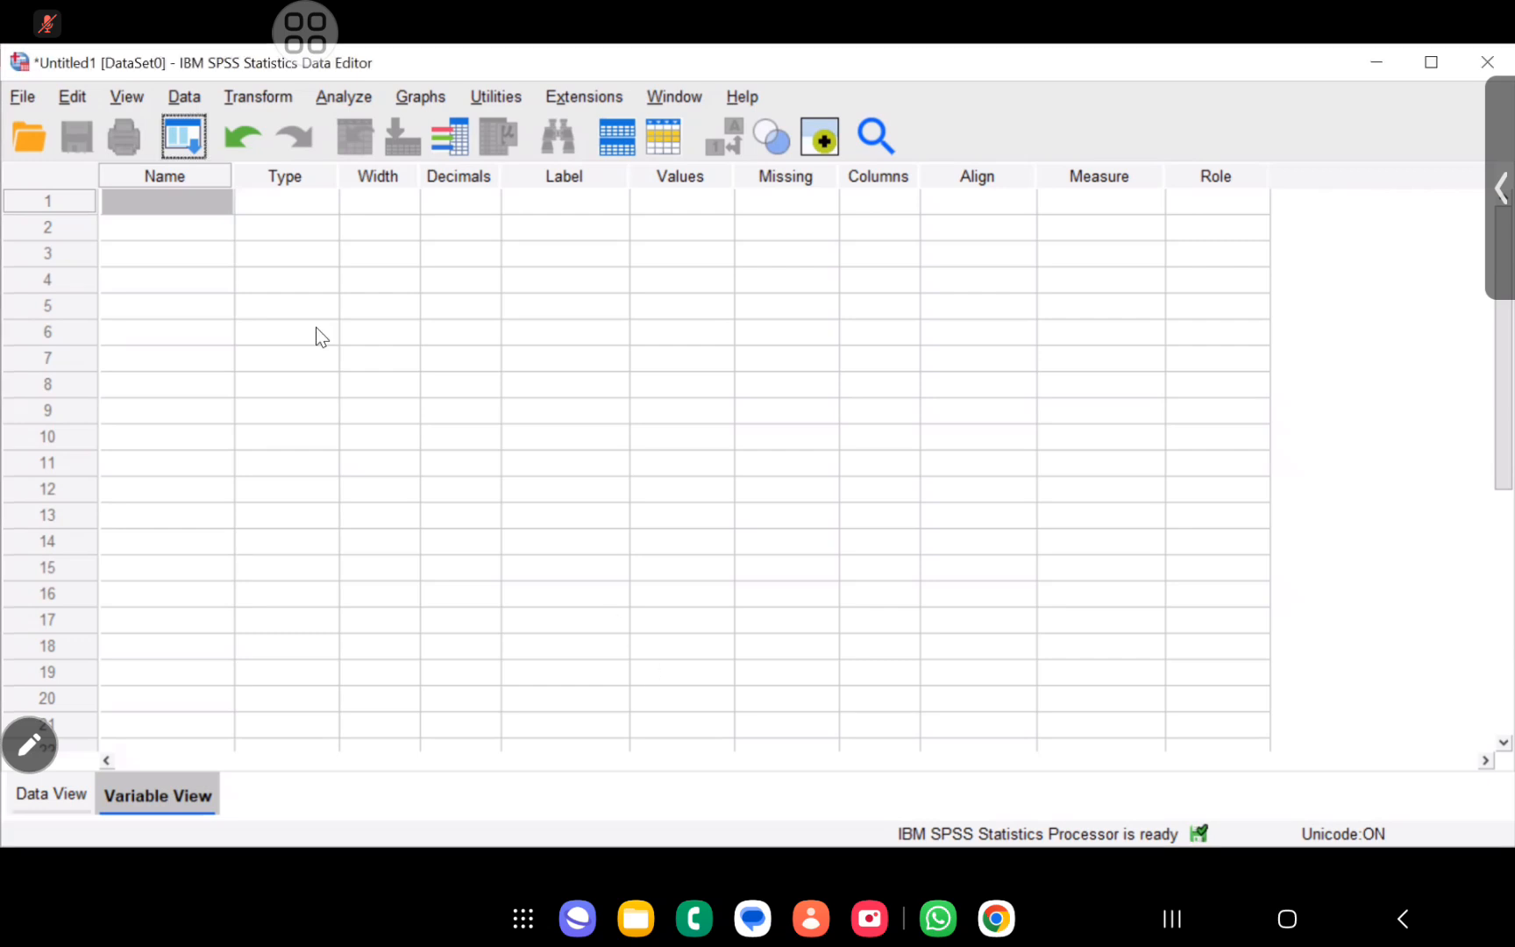
{"action": "left_click", "coordinate": [176, 194]}
{"action": "type", "text": "Sebelum"}
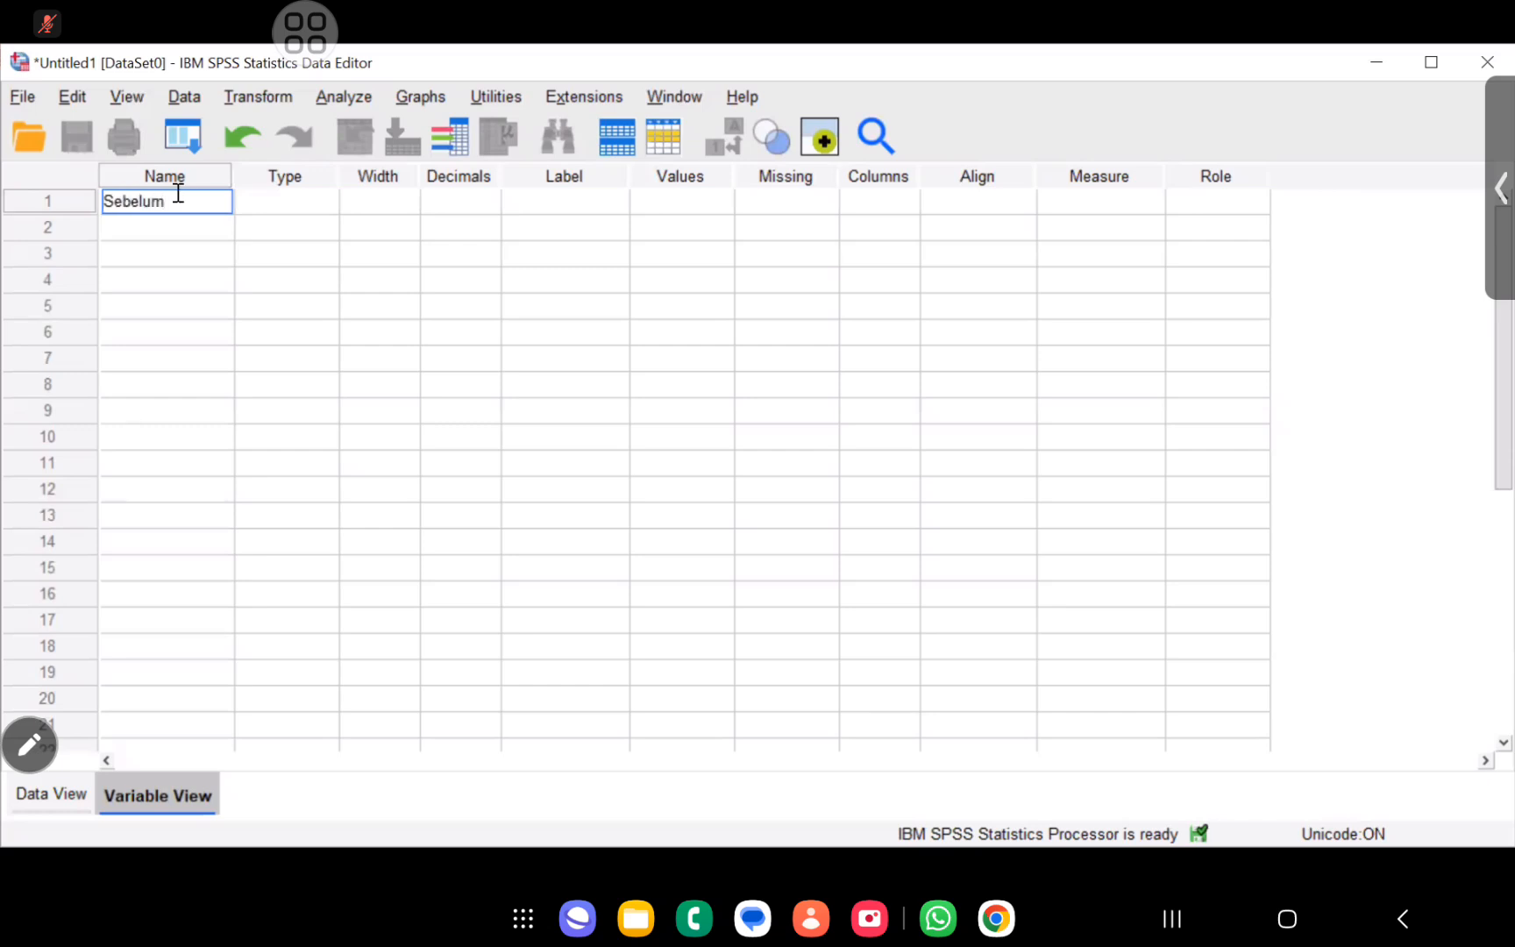
{"action": "type", "text": "_KB"}
{"action": "left_click", "coordinate": [189, 228]}
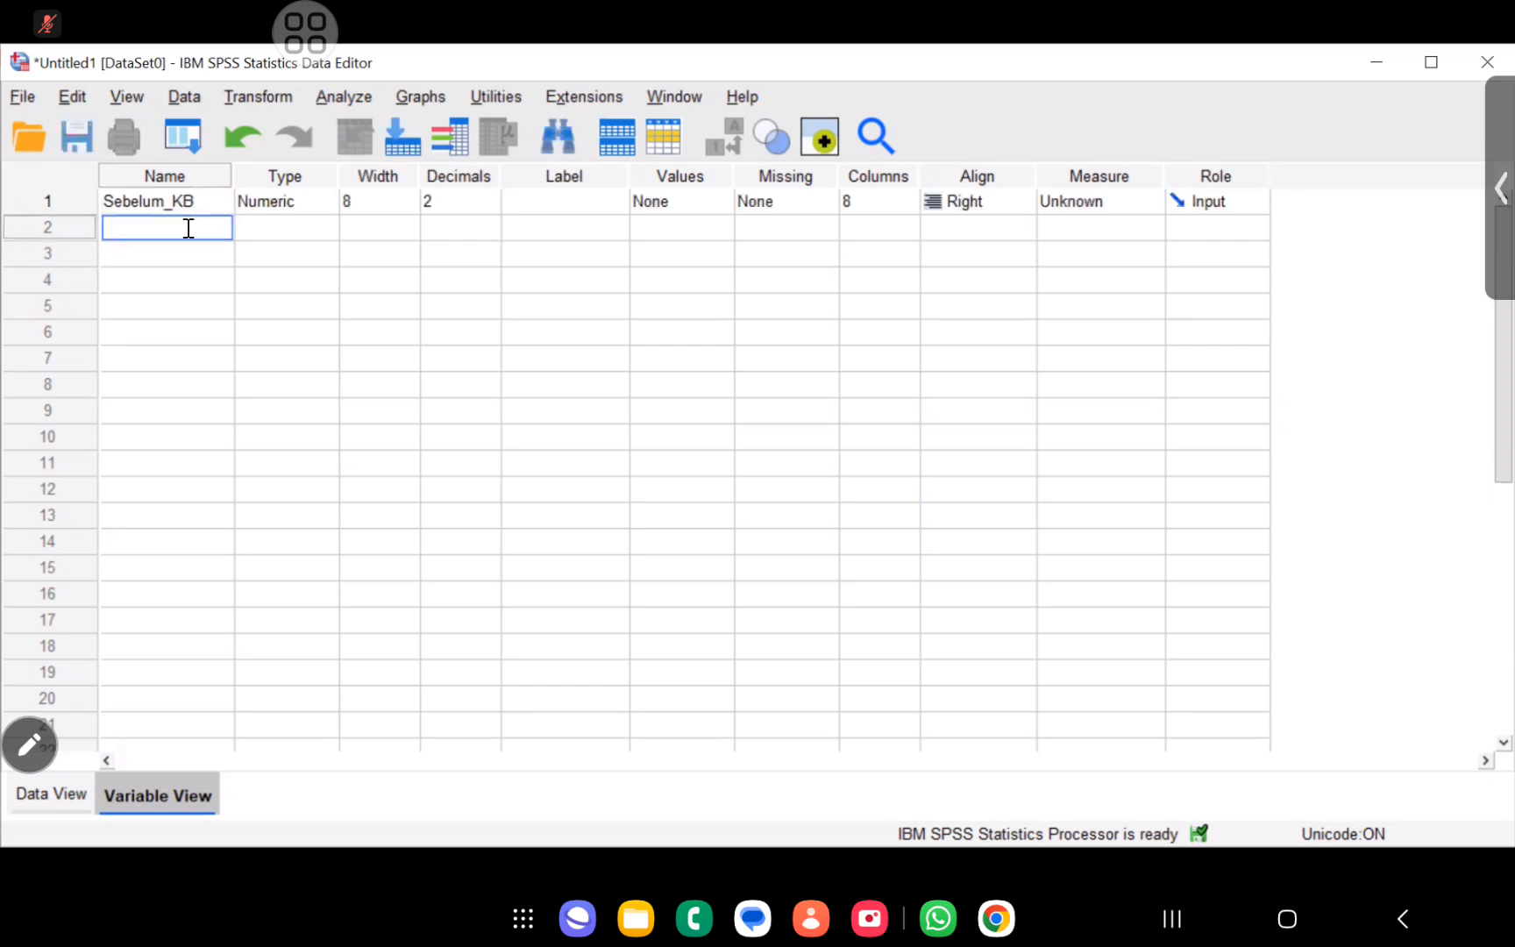
{"action": "type", "text": "Setelah_KB"}
{"action": "left_click", "coordinate": [203, 256]}
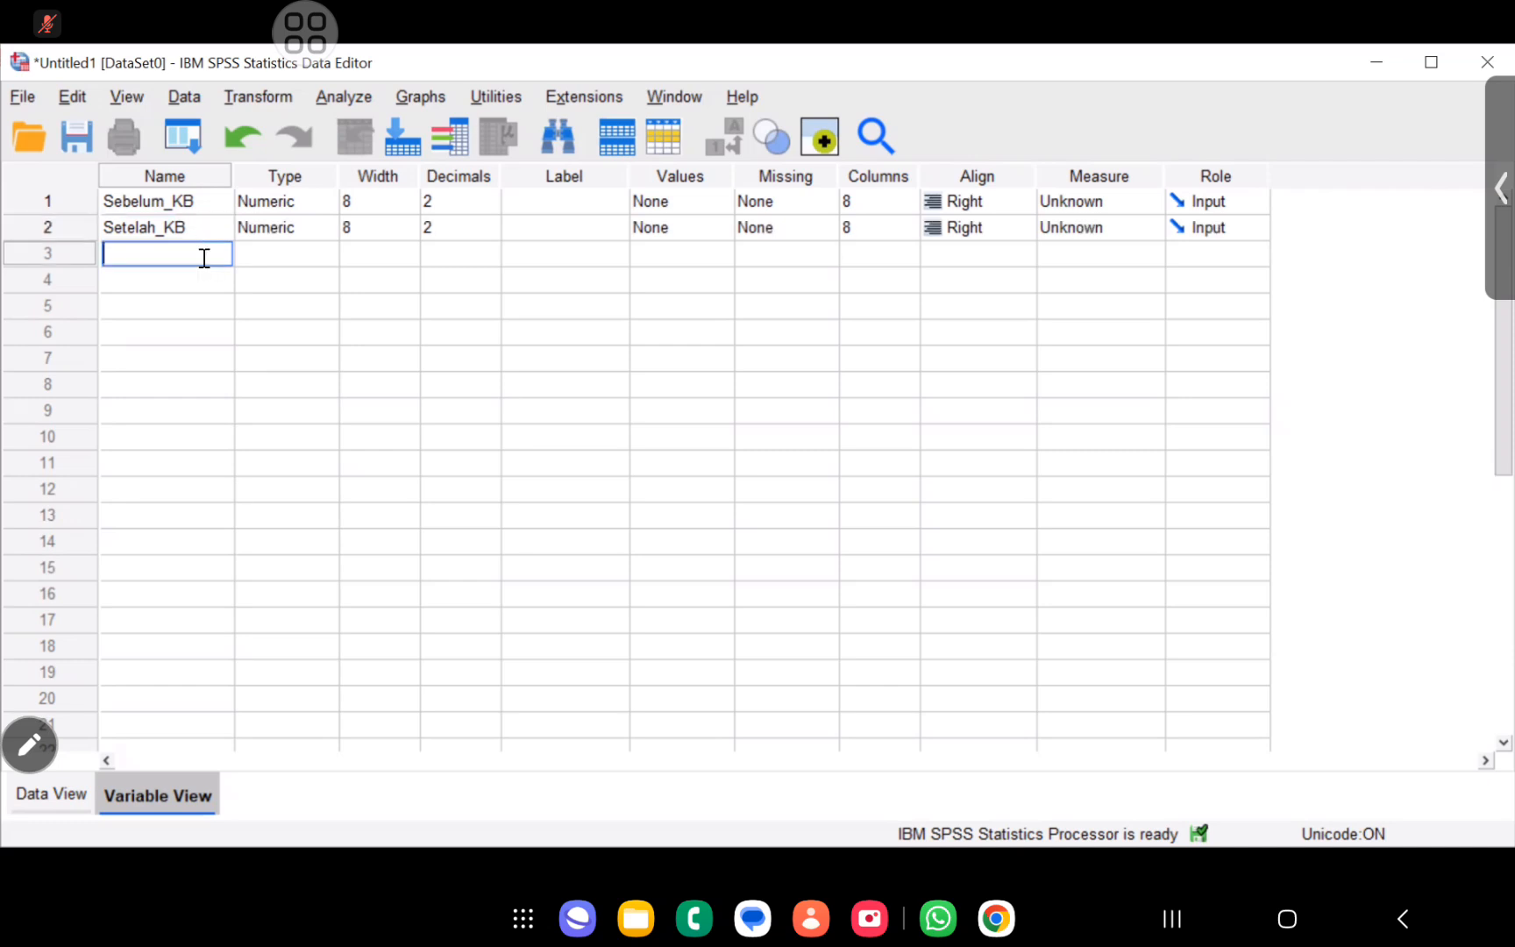
Try to replace the first variable's name by clearing and retyping it.
{"action": "left_click", "coordinate": [179, 205]}
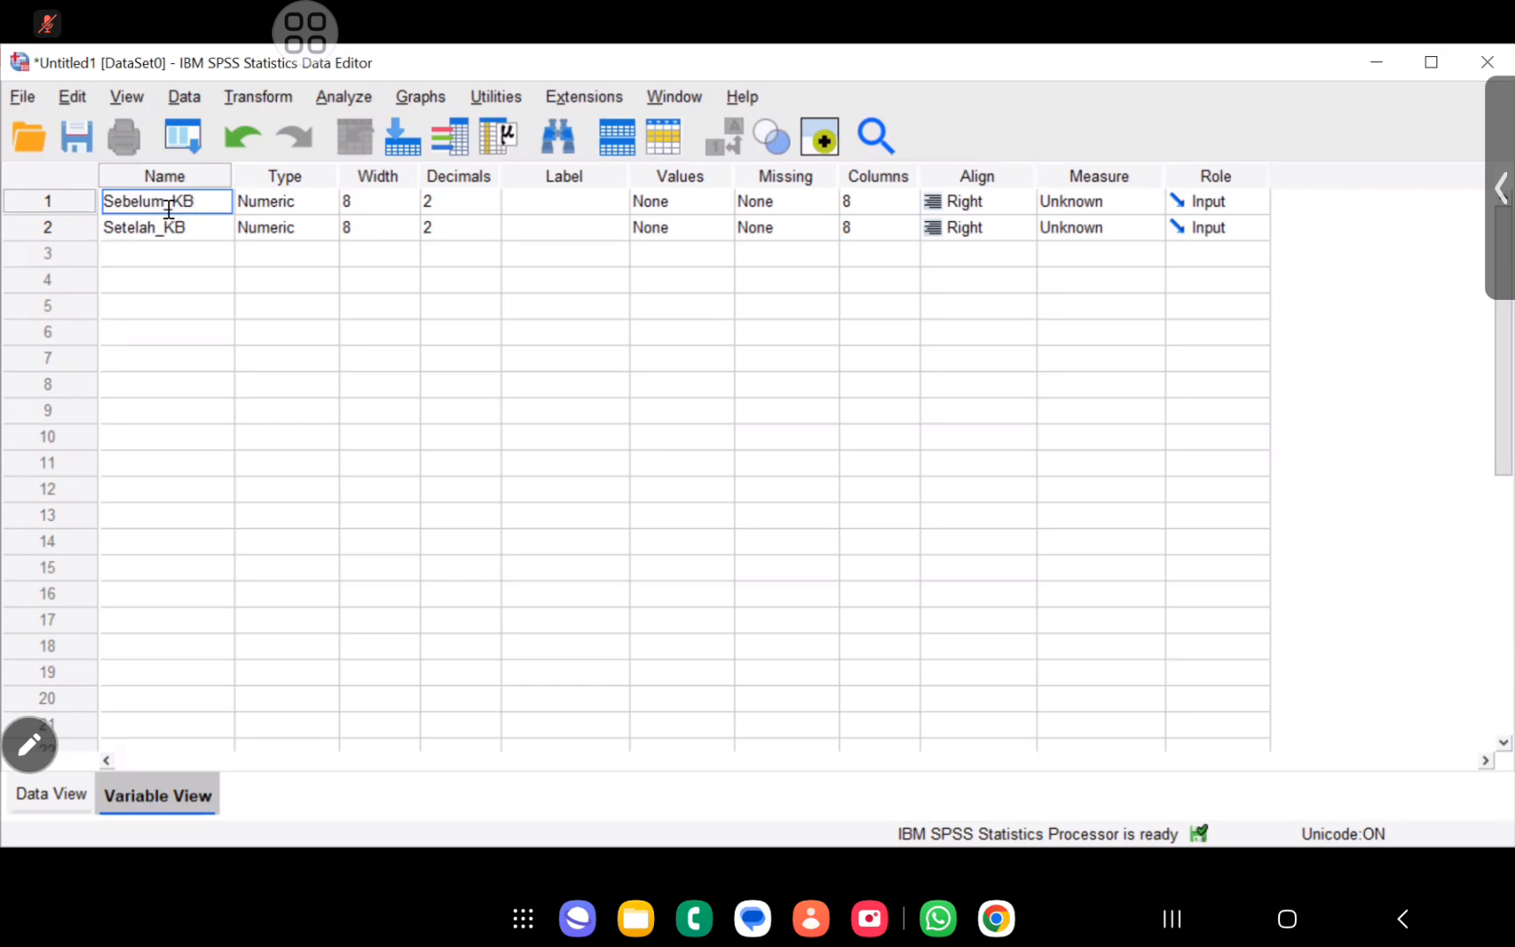
{"action": "key", "text": "BackSpace"}
{"action": "key", "text": "BackSpace"}
{"action": "key", "text": "BackSpace"}
{"action": "key", "text": "BackSpace"}
{"action": "key", "text": "BackSpace"}
{"action": "key", "text": "BackSpace"}
{"action": "key", "text": "BackSpace"}
{"action": "key", "text": "BackSpace"}
{"action": "key", "text": "BackSpace"}
{"action": "key", "text": "BackSpace"}
{"action": "type", "text": "Sebekum"}
{"action": "key", "text": "BackSpace"}
{"action": "key", "text": "BackSpace"}
{"action": "key", "text": "BackSpace"}
{"action": "key", "text": "BackSpace"}
{"action": "type", "text": "lum_KB"}
{"action": "key", "text": "Return"}
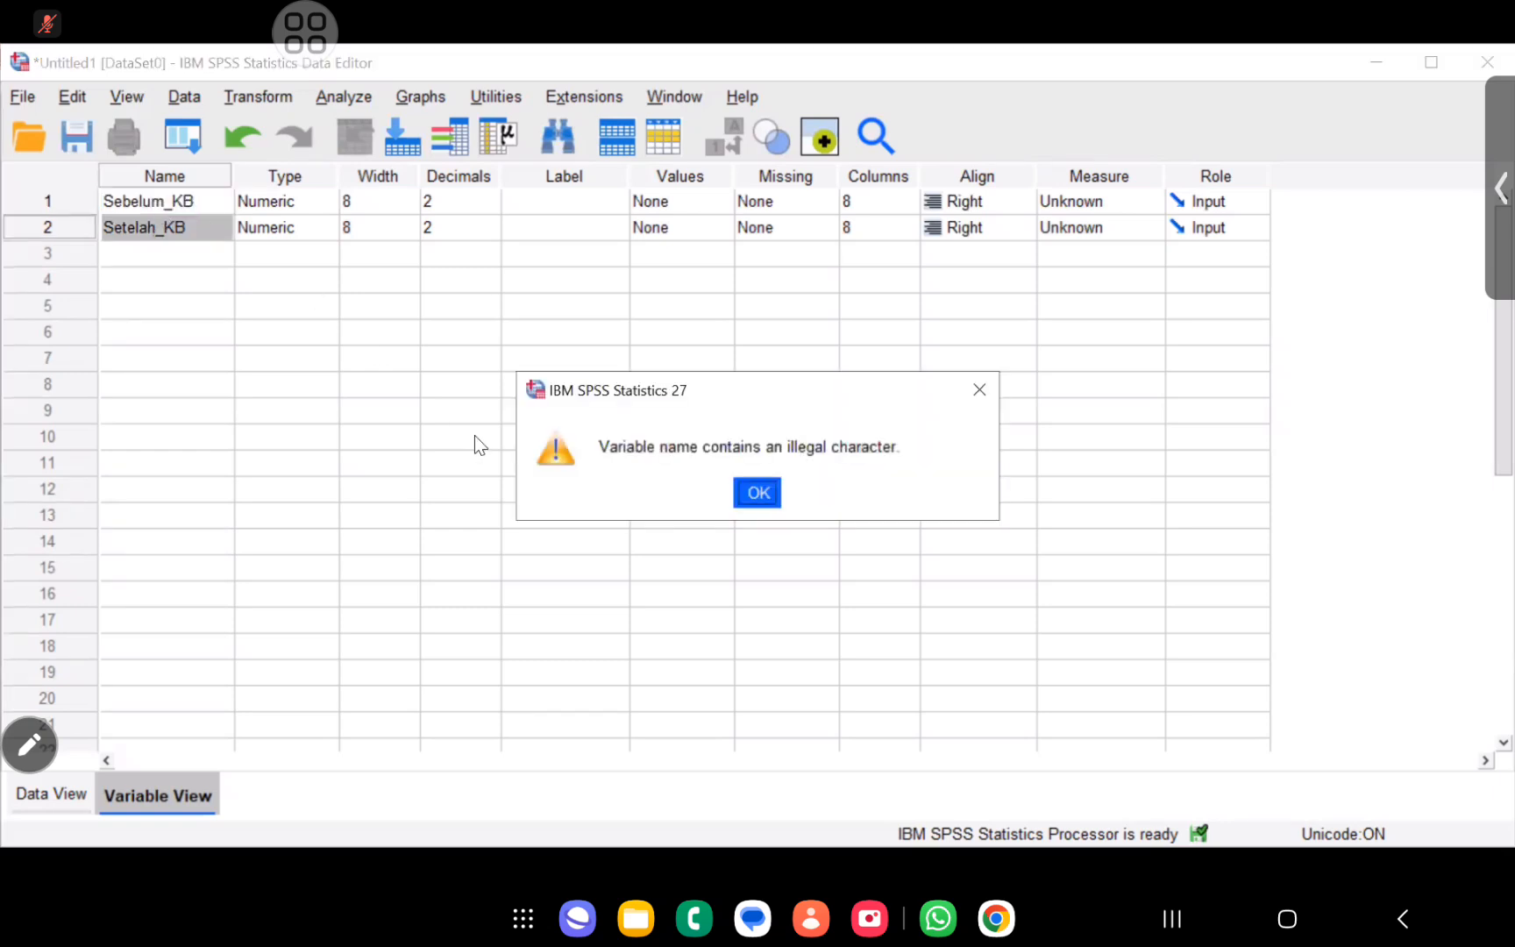
{"action": "left_click", "coordinate": [758, 493]}
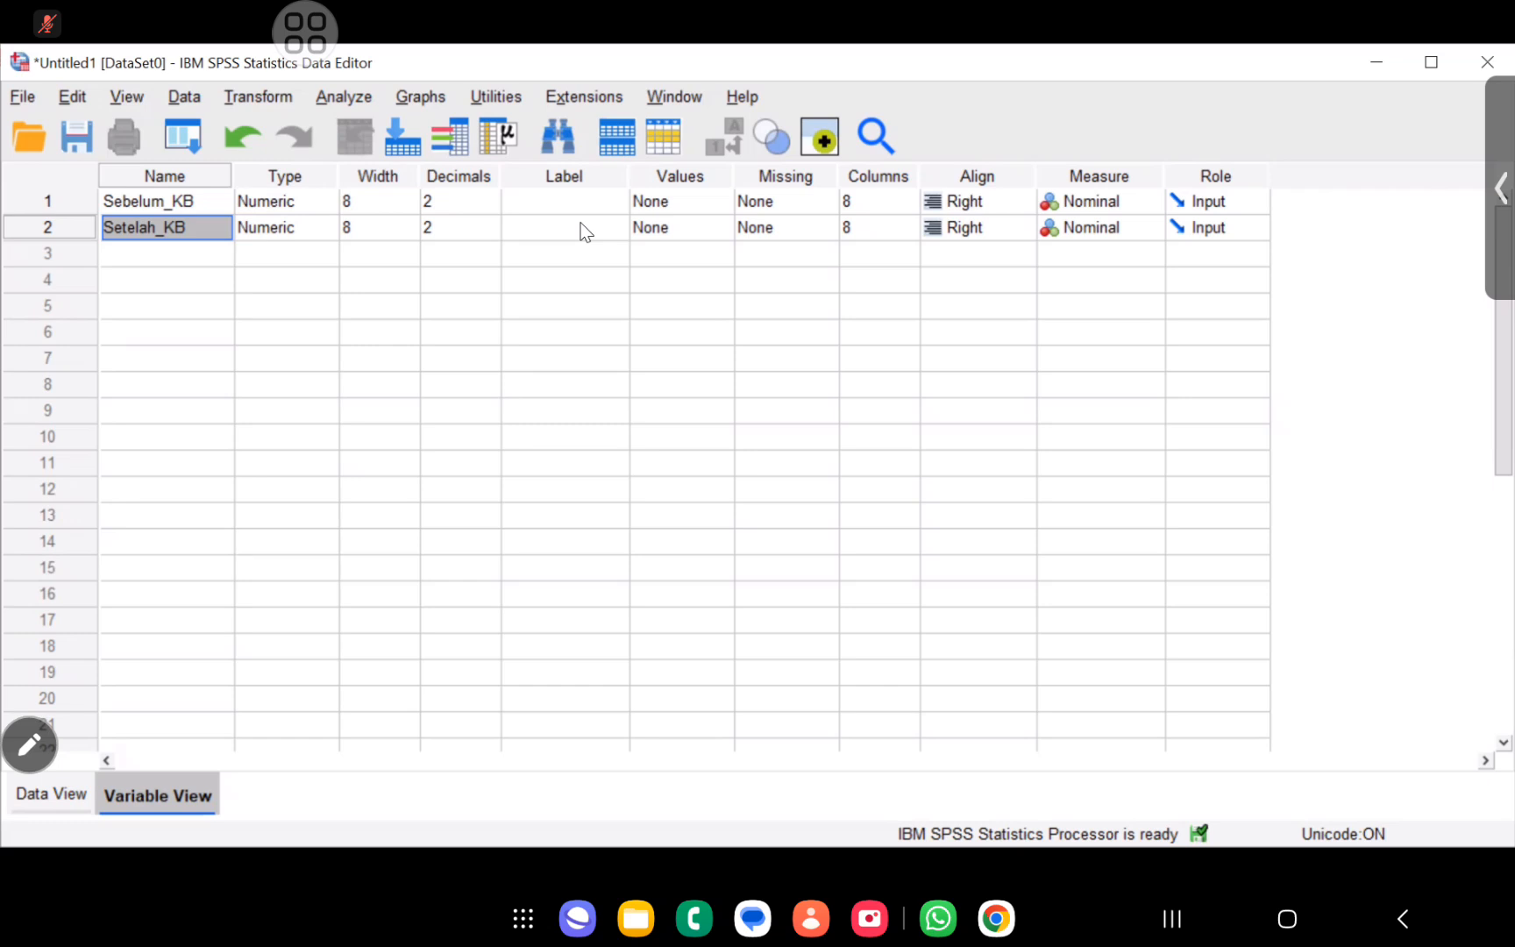
{"action": "left_click", "coordinate": [624, 202]}
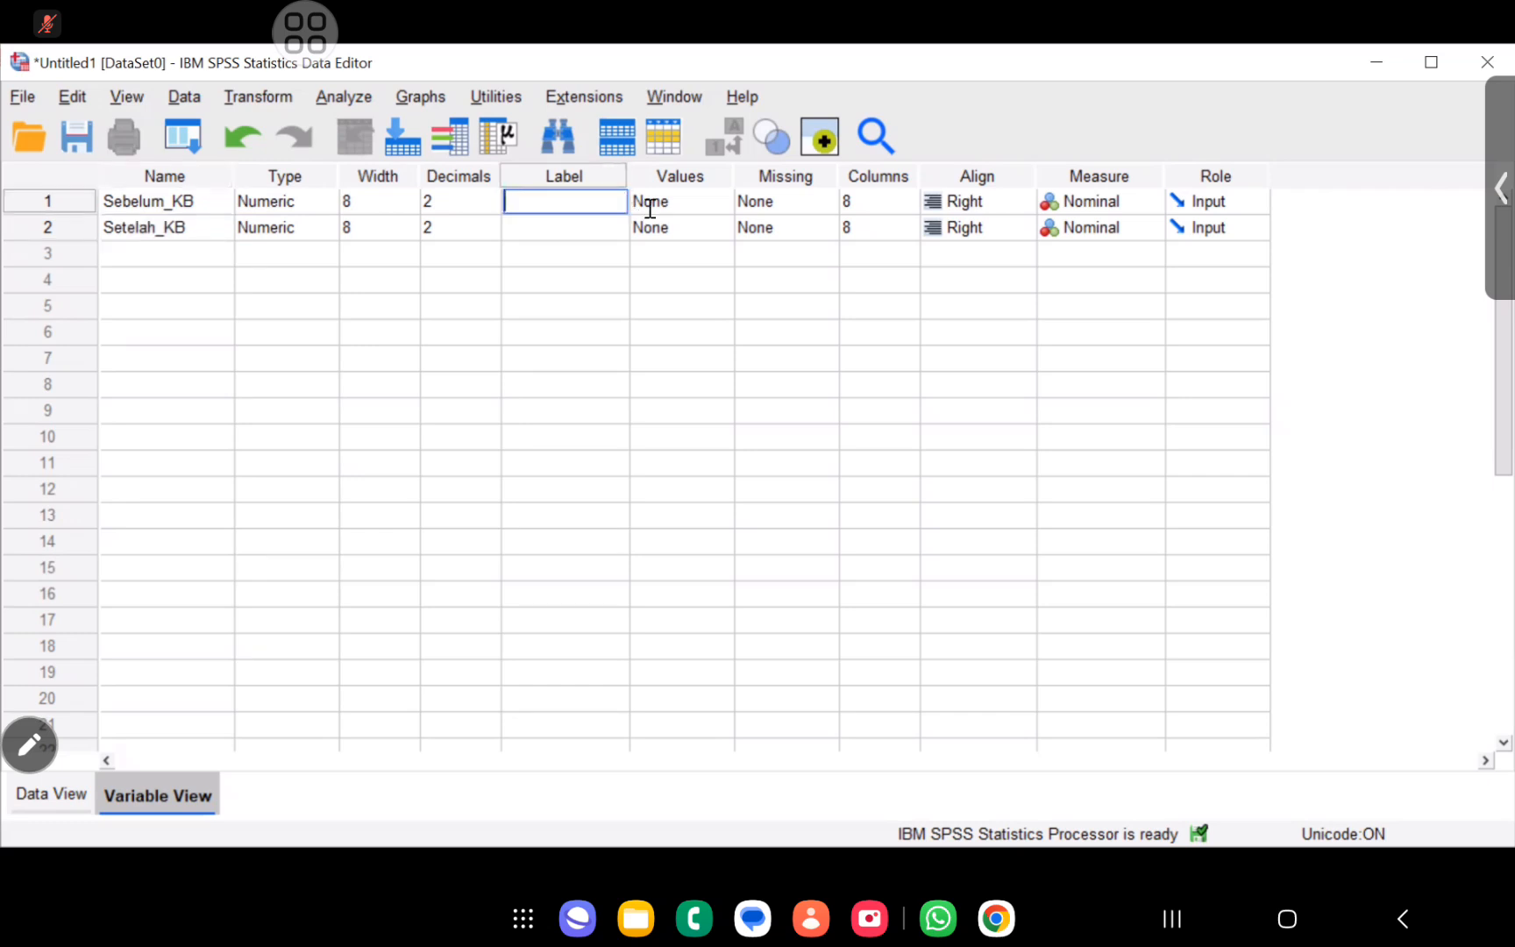
{"action": "left_click", "coordinate": [724, 205]}
{"action": "left_click", "coordinate": [720, 203]}
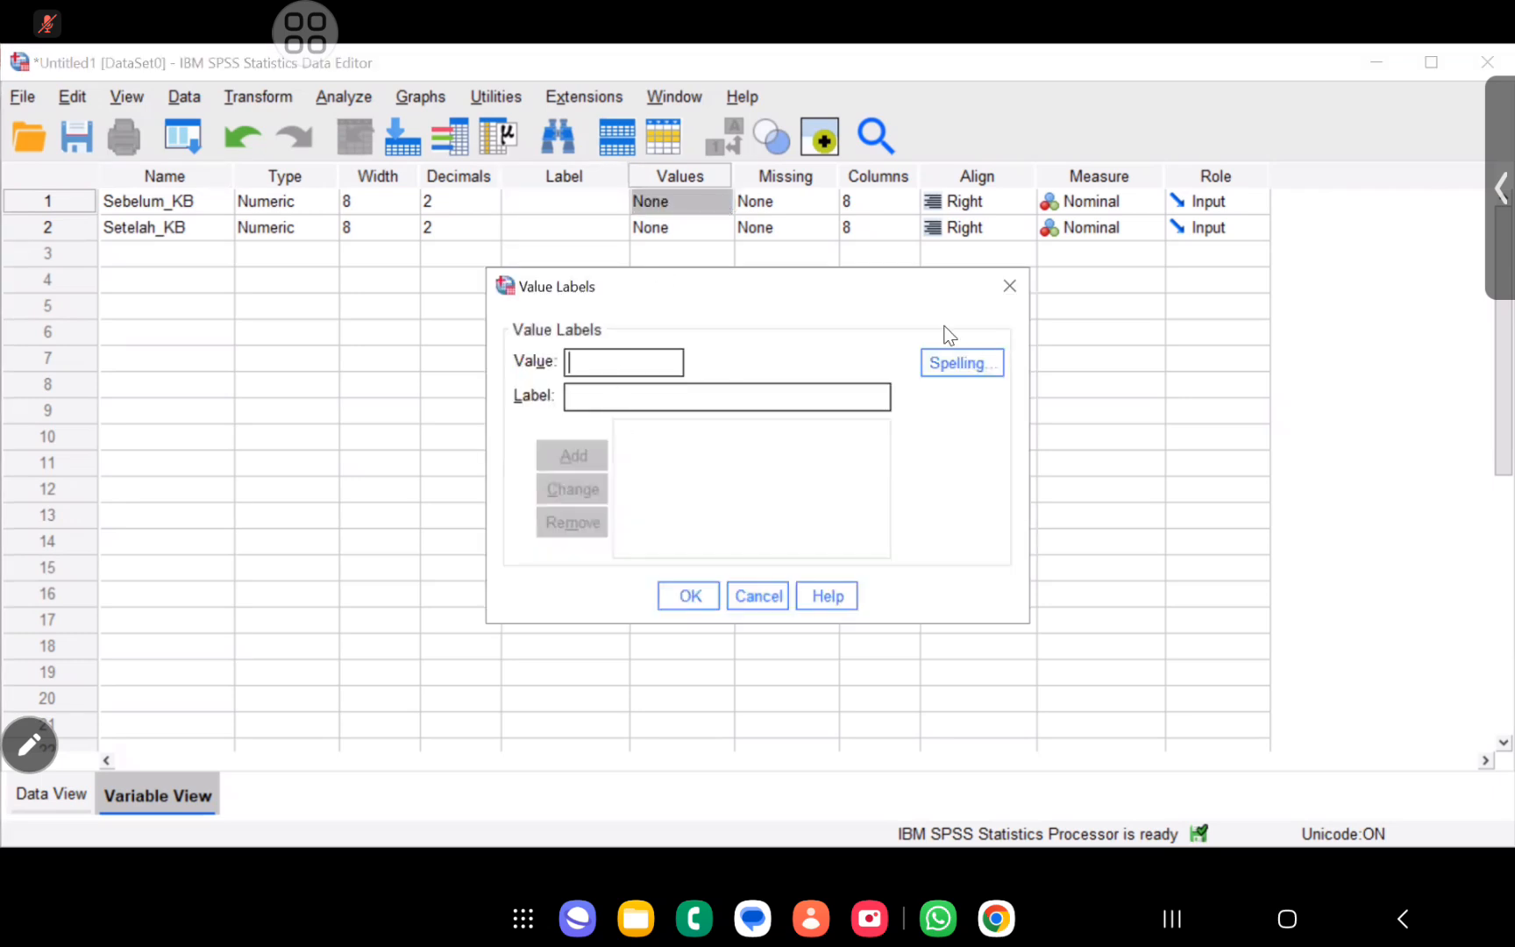
{"action": "left_click", "coordinate": [1012, 289]}
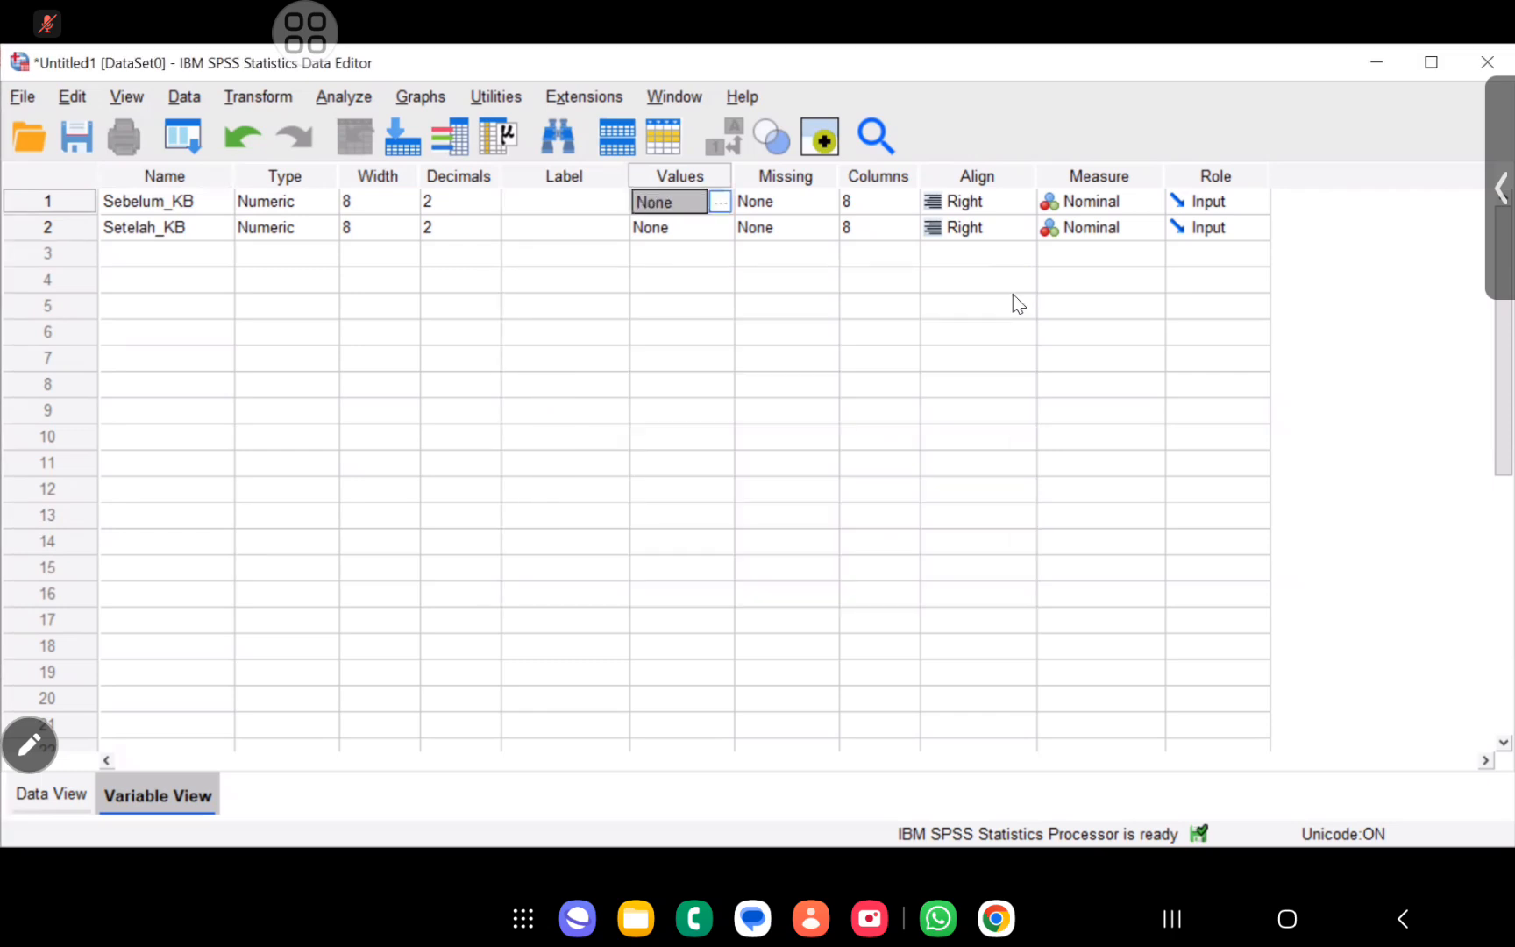
Label the Sebelum_KB variable "Sebelum KB" and the Setelah_KB variable "Setelah KB".
{"action": "left_click", "coordinate": [568, 203]}
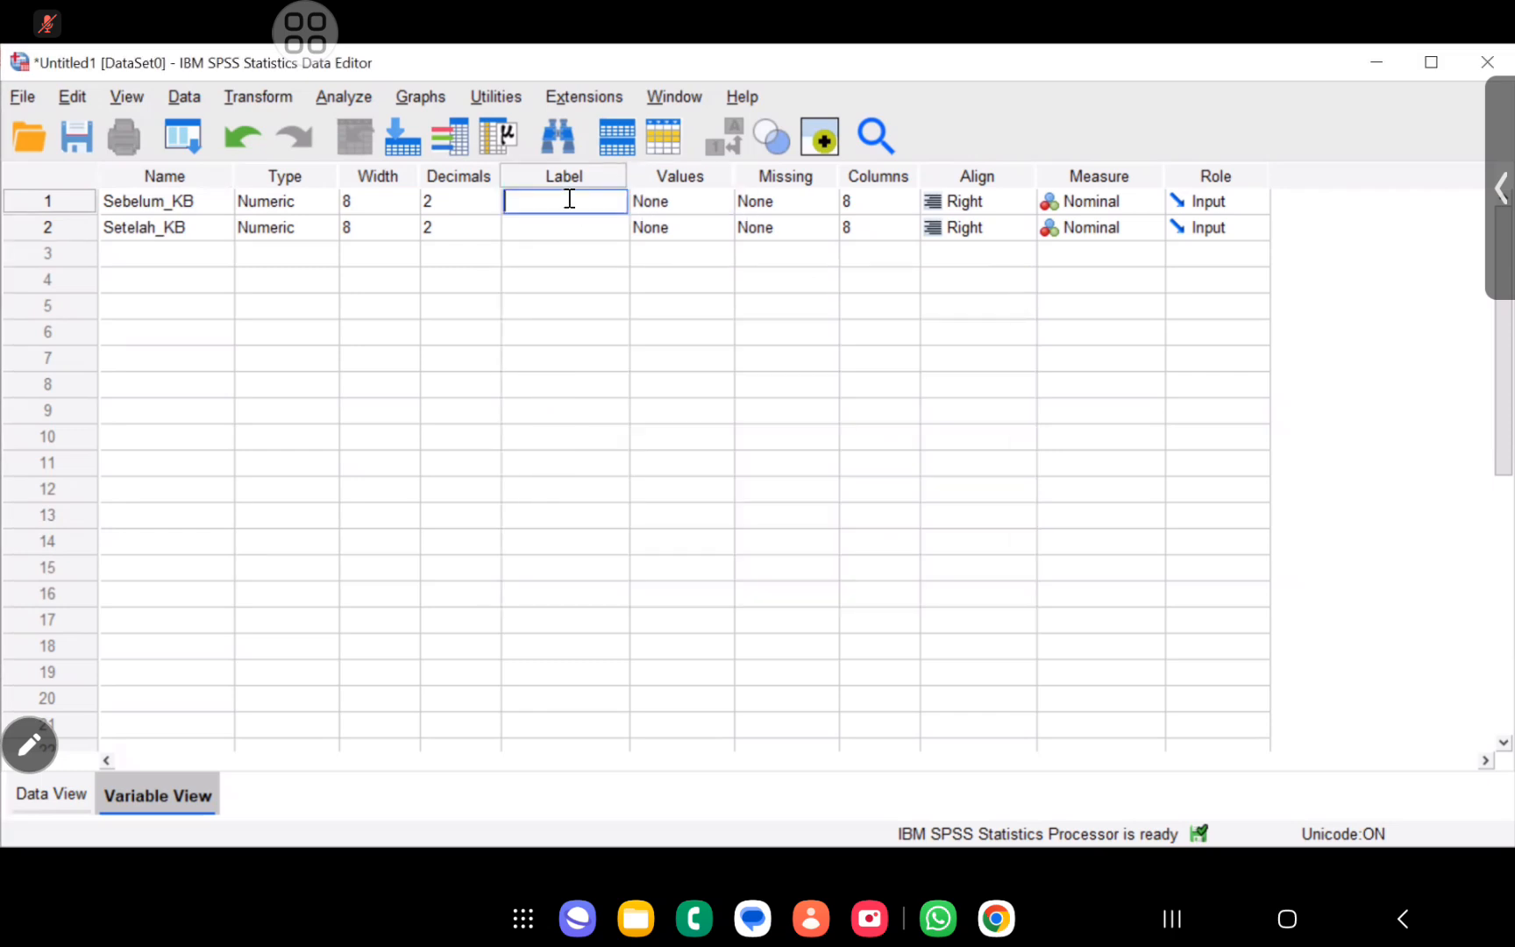
{"action": "type", "text": "Sen"}
{"action": "key", "text": "BackSpace"}
{"action": "type", "text": "belum KB"}
{"action": "left_click", "coordinate": [572, 230]}
{"action": "type", "text": "S"}
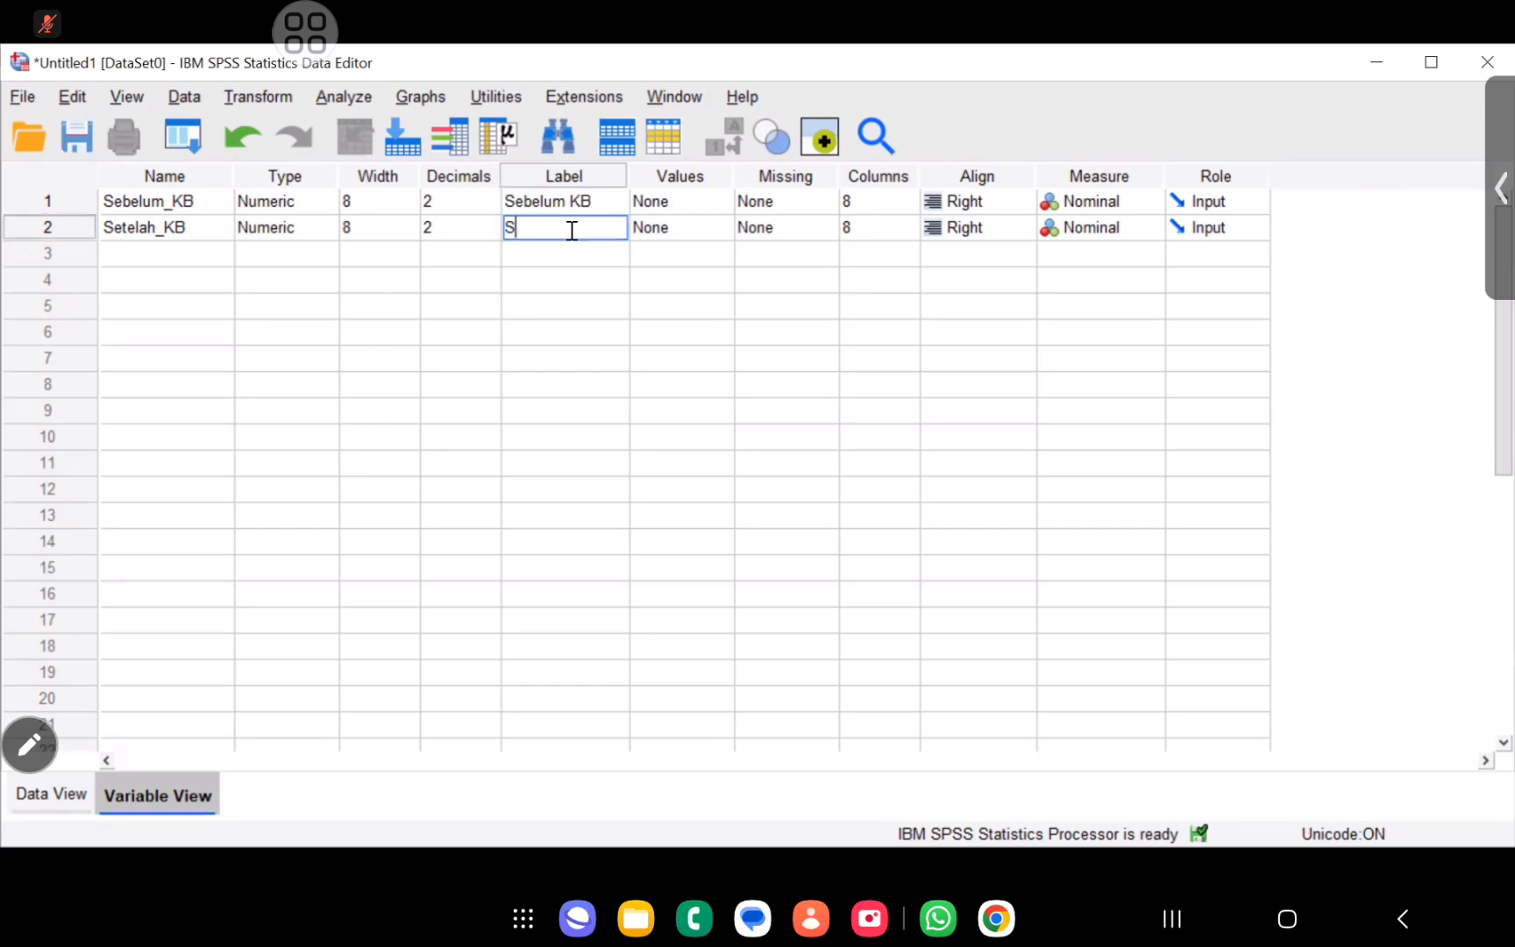
{"action": "type", "text": "etelah KB"}
Set the alignment of both the Sebelum_KB and Setelah_KB variables to Center.
{"action": "left_click", "coordinate": [985, 203]}
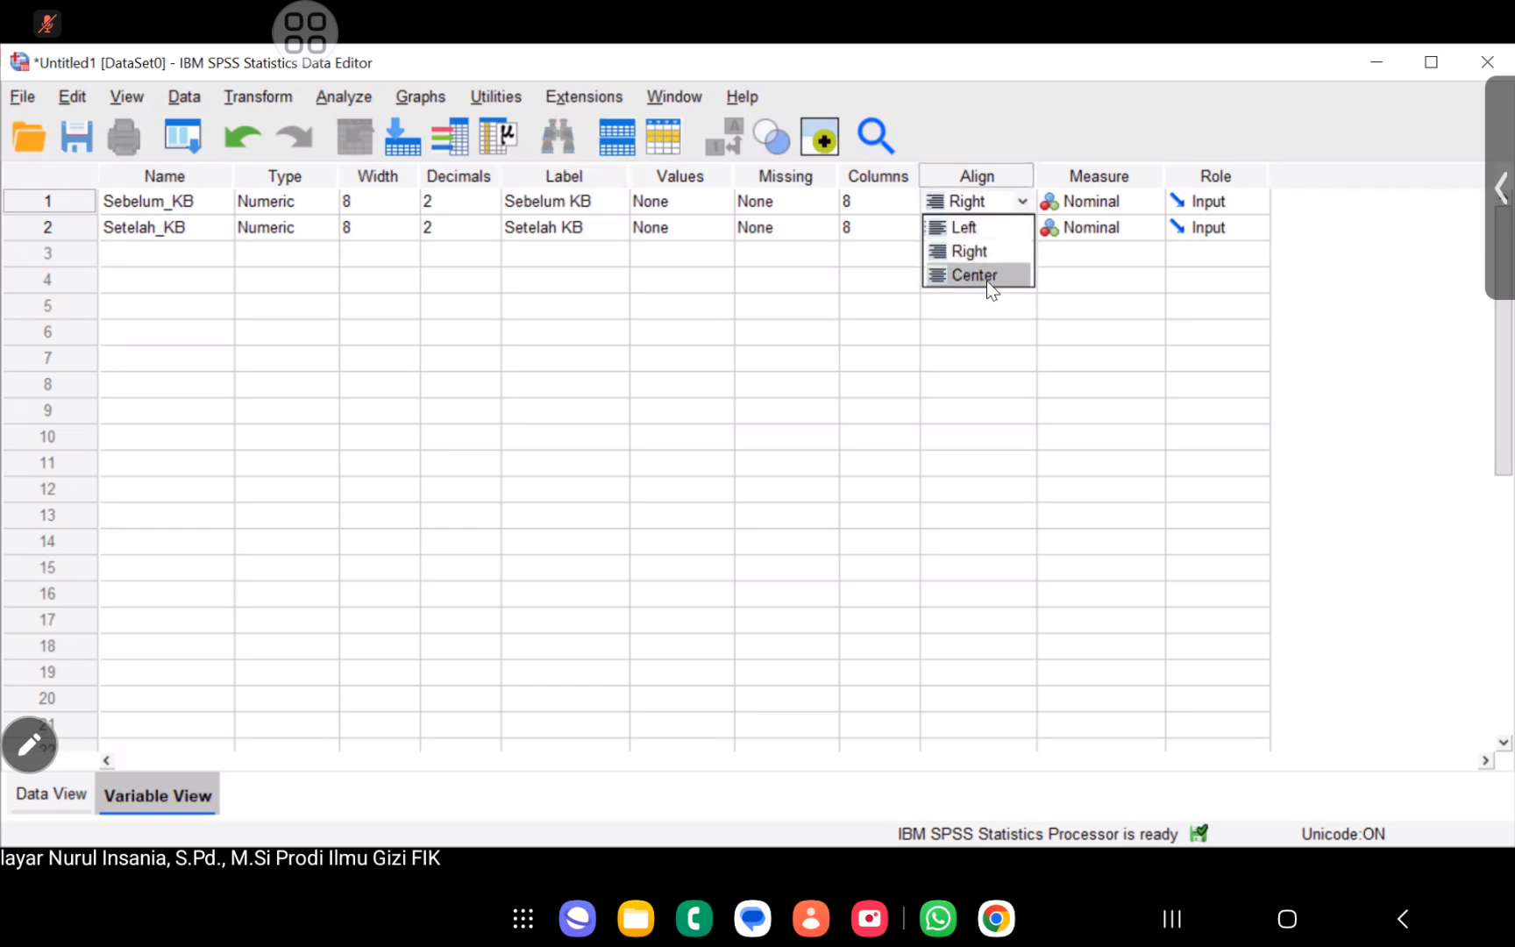
{"action": "left_click", "coordinate": [988, 275]}
{"action": "left_click", "coordinate": [1017, 227]}
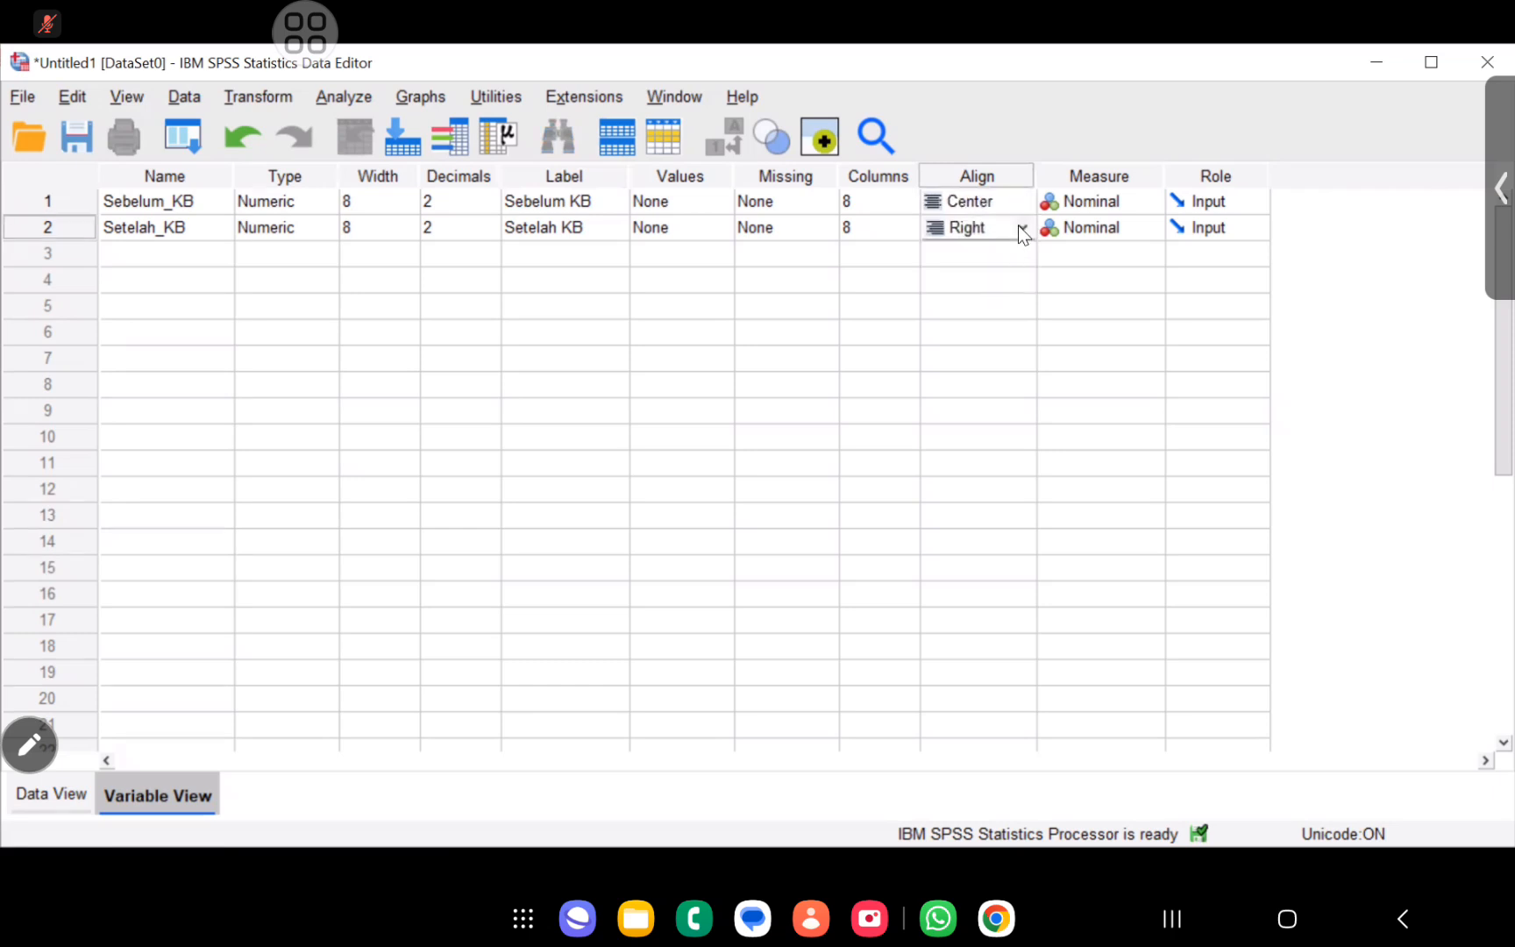
{"action": "left_click", "coordinate": [1024, 227]}
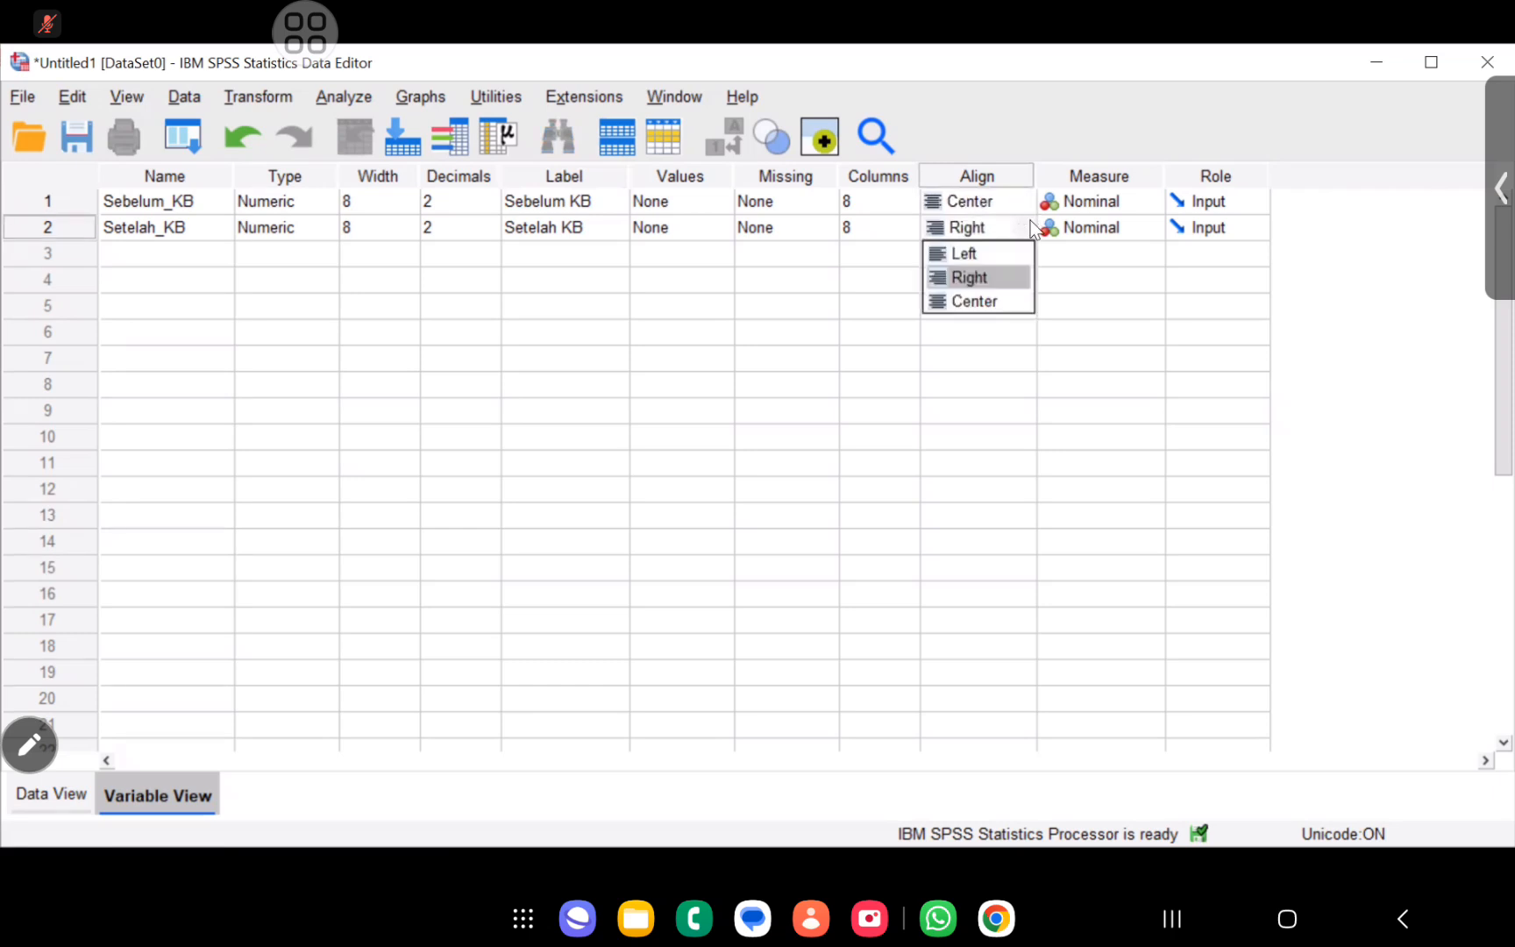
{"action": "left_click", "coordinate": [1002, 311]}
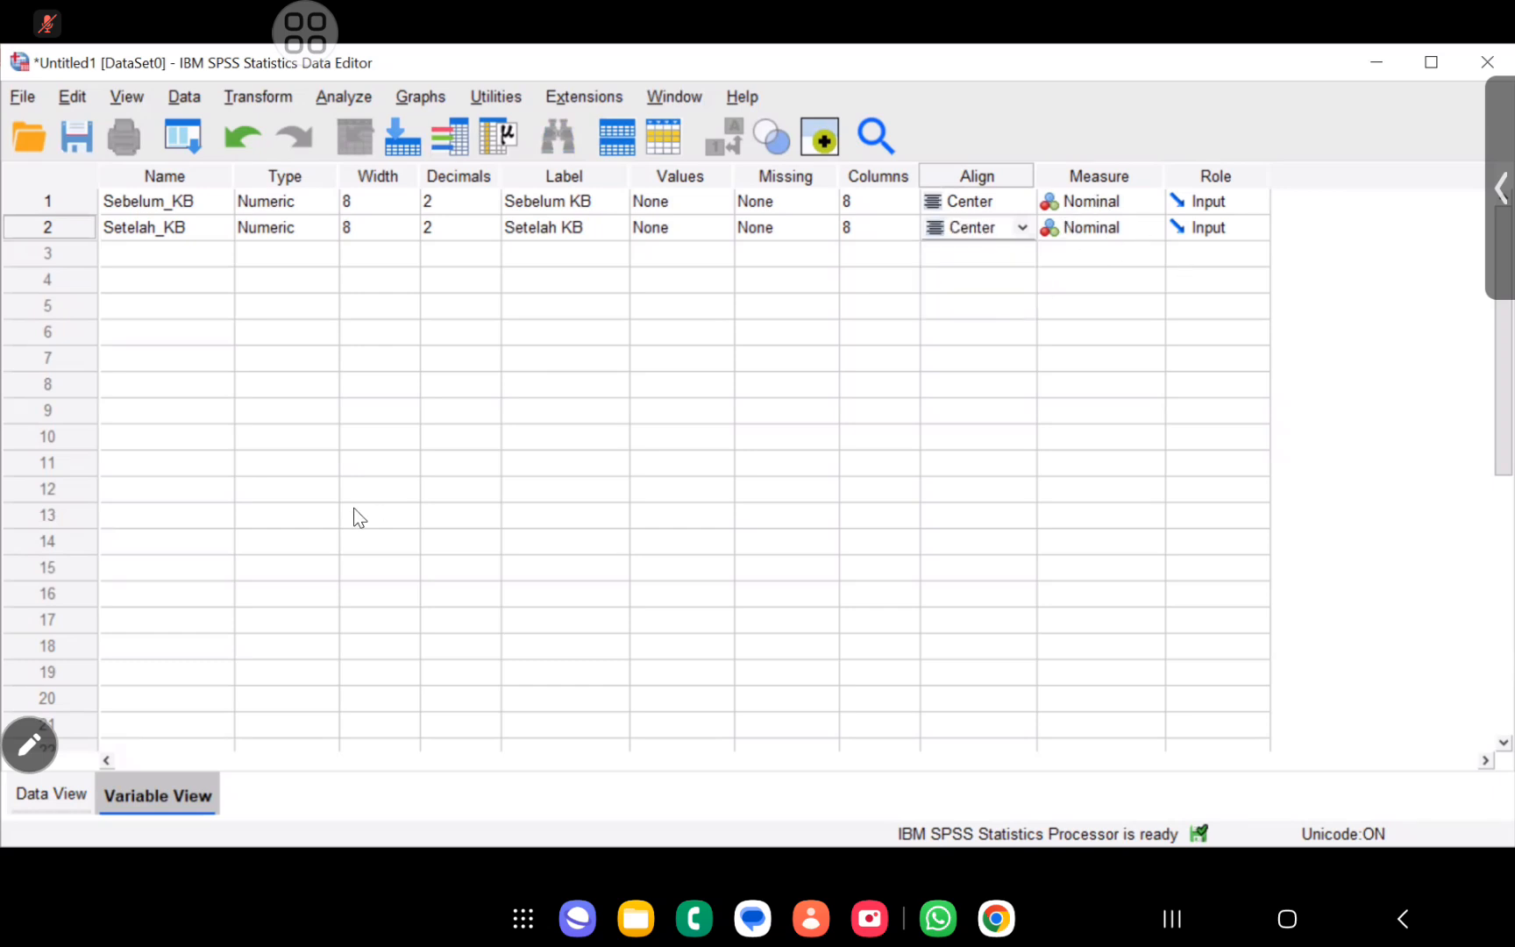
Enter 120, 110, 123, 118 and 119 as the Sebelum_KB data for cases 1 to 5.
{"action": "left_click", "coordinate": [43, 793]}
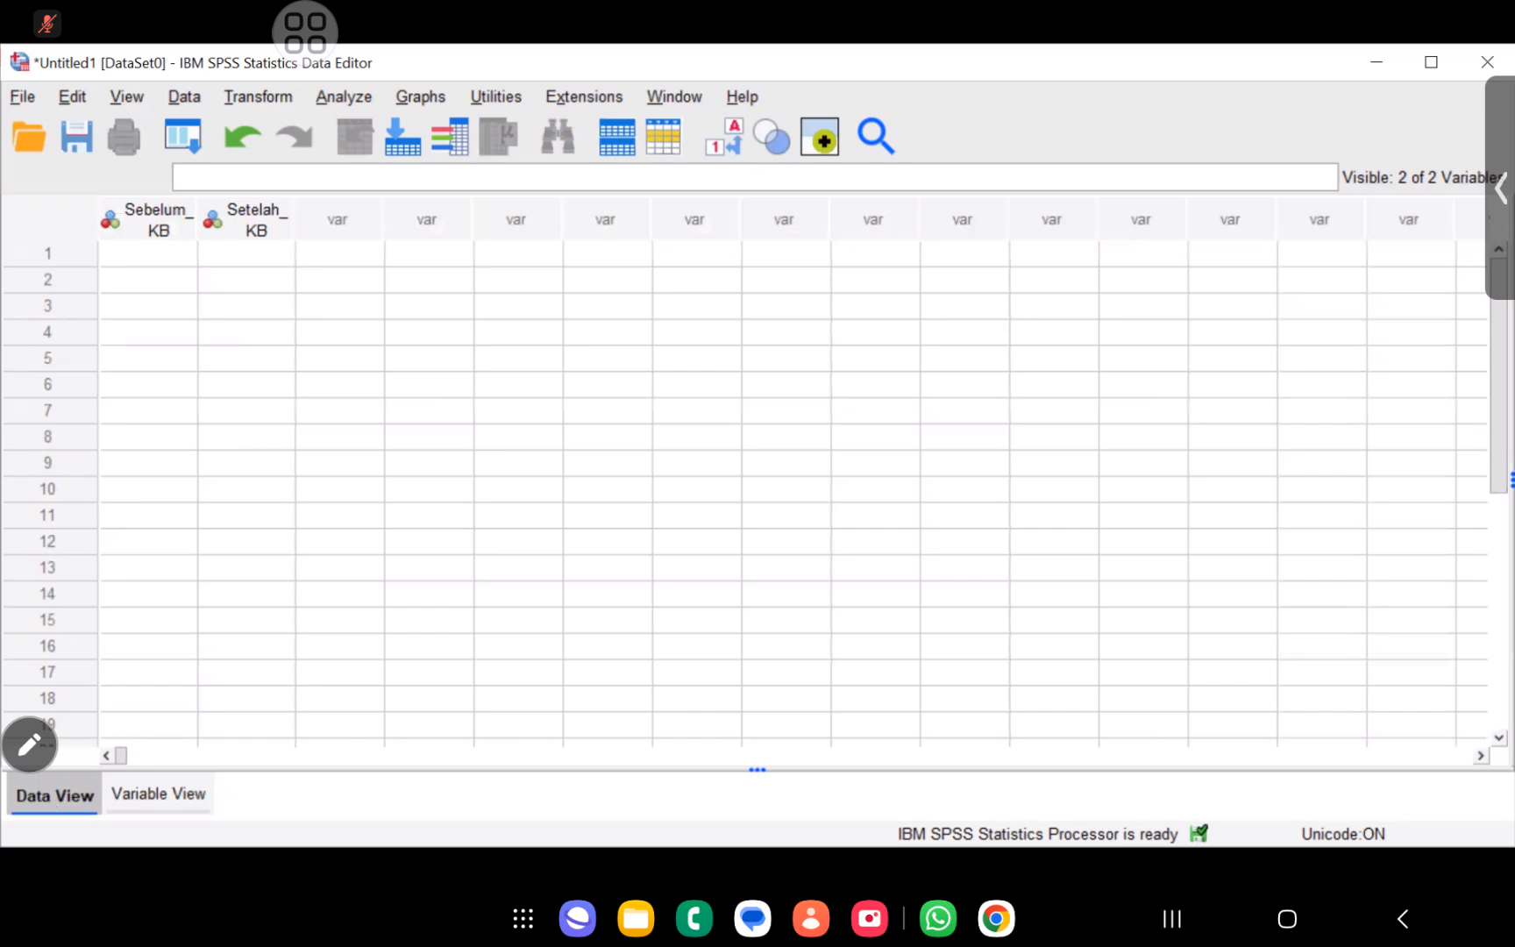
{"action": "left_click", "coordinate": [149, 252]}
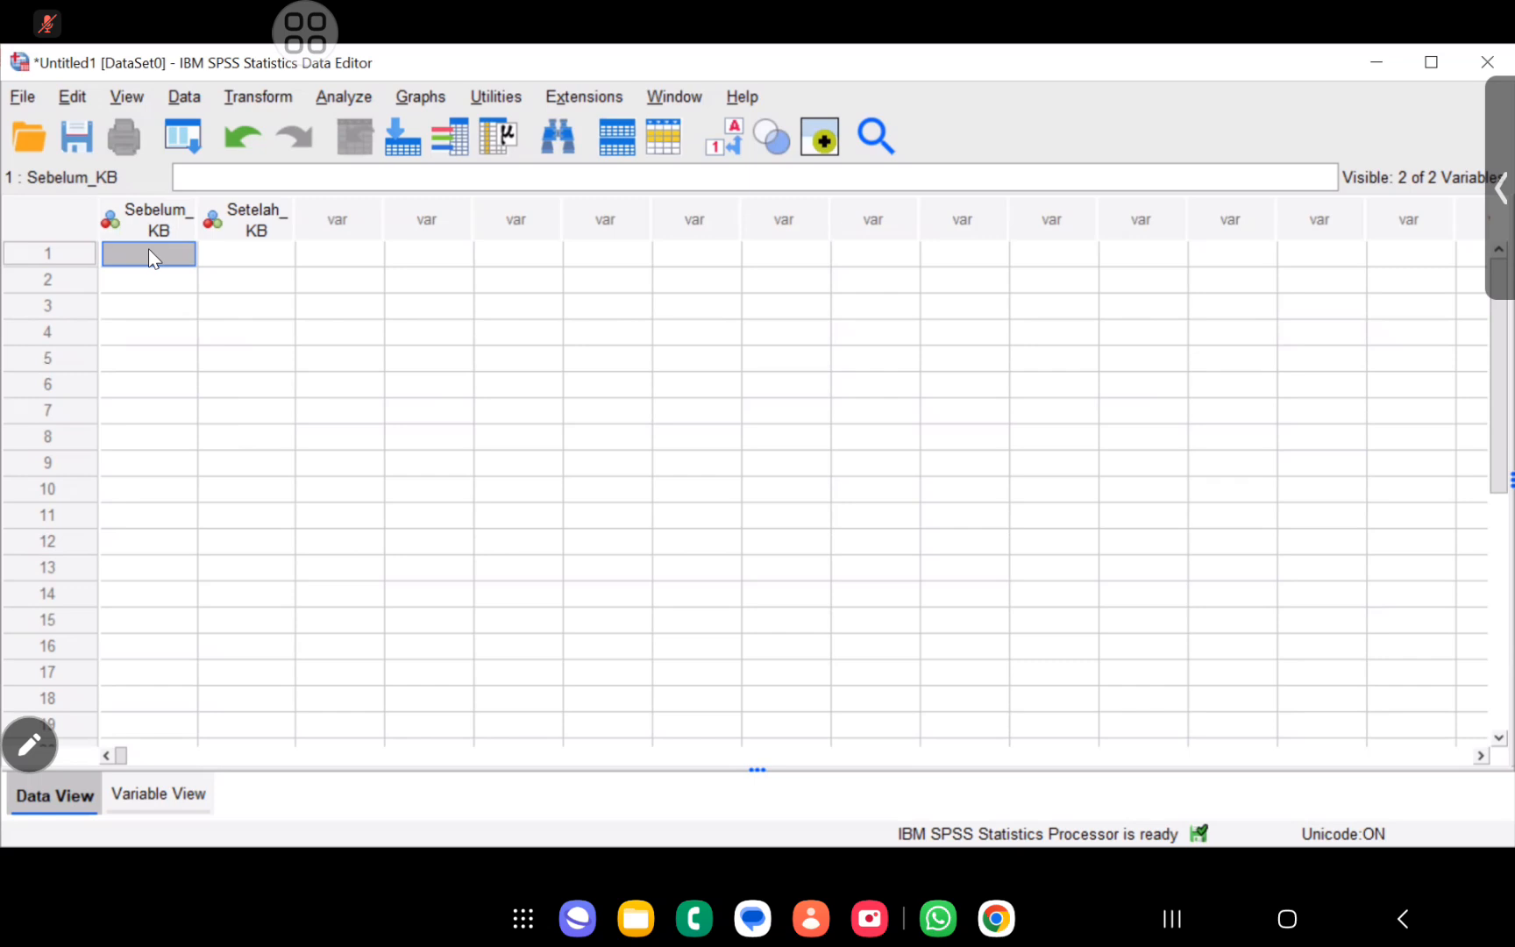
{"action": "type", "text": "120"}
{"action": "key", "text": "Return"}
{"action": "type", "text": "110"}
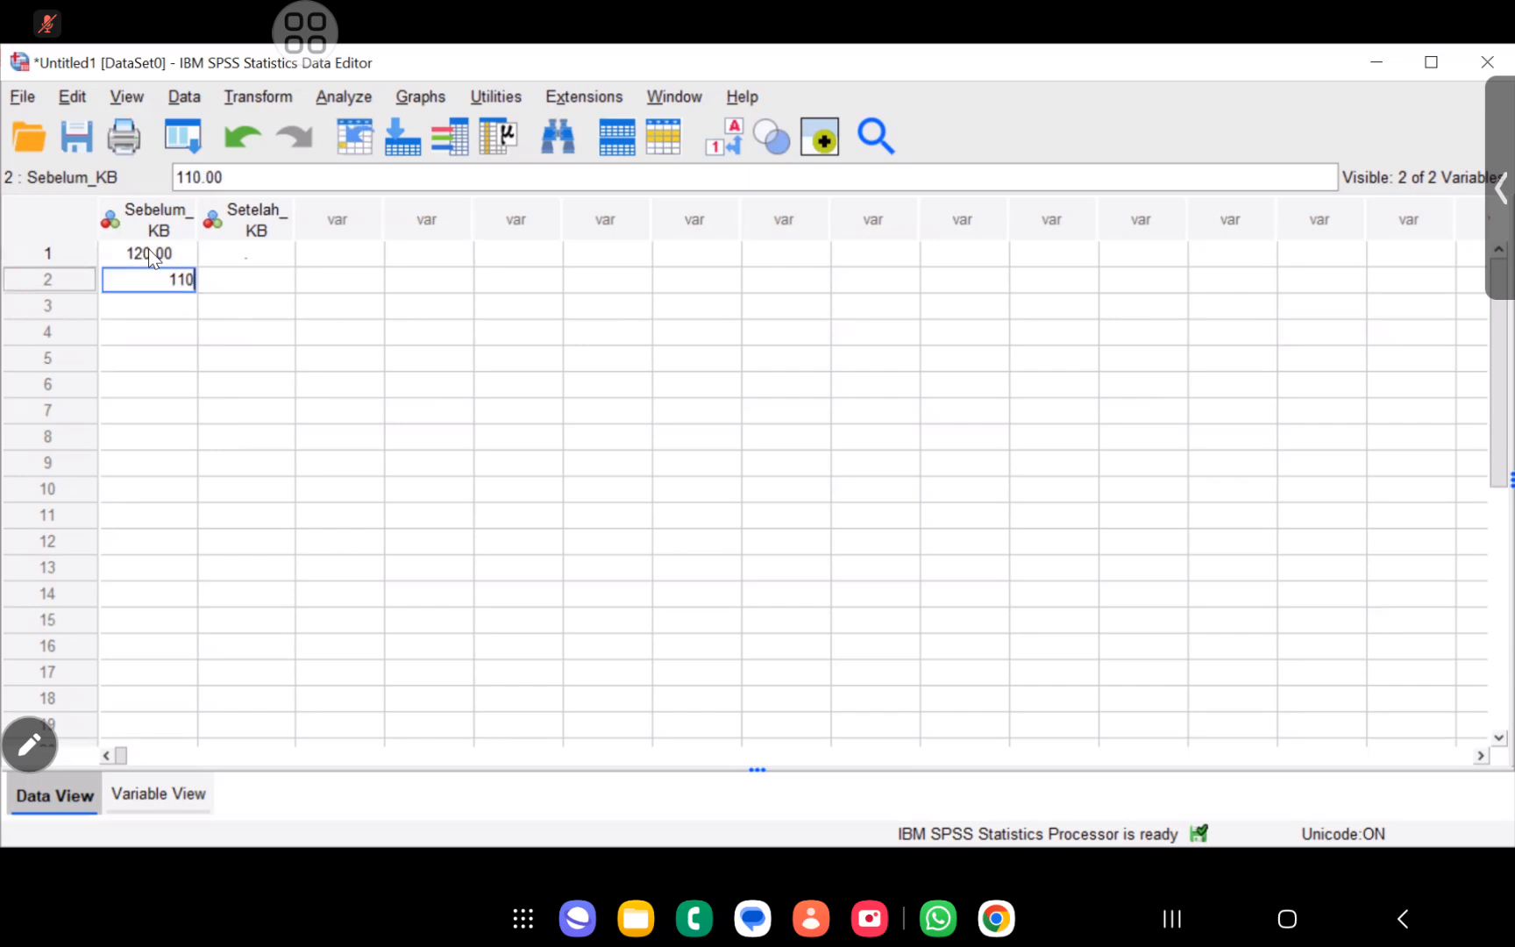
{"action": "key", "text": "Return"}
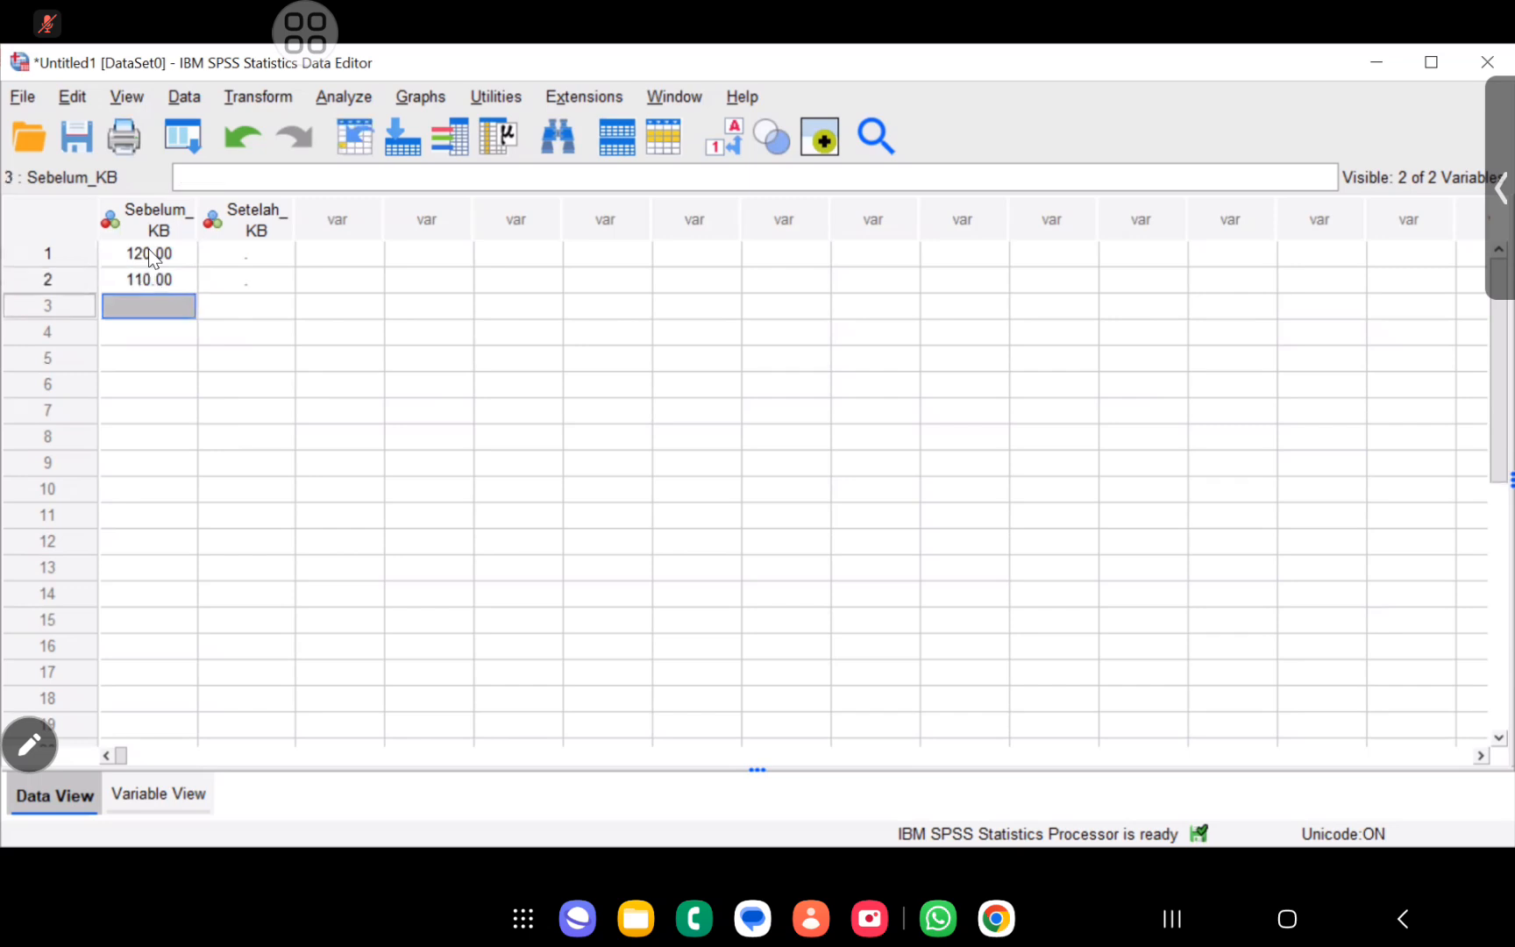
{"action": "type", "text": "1"}
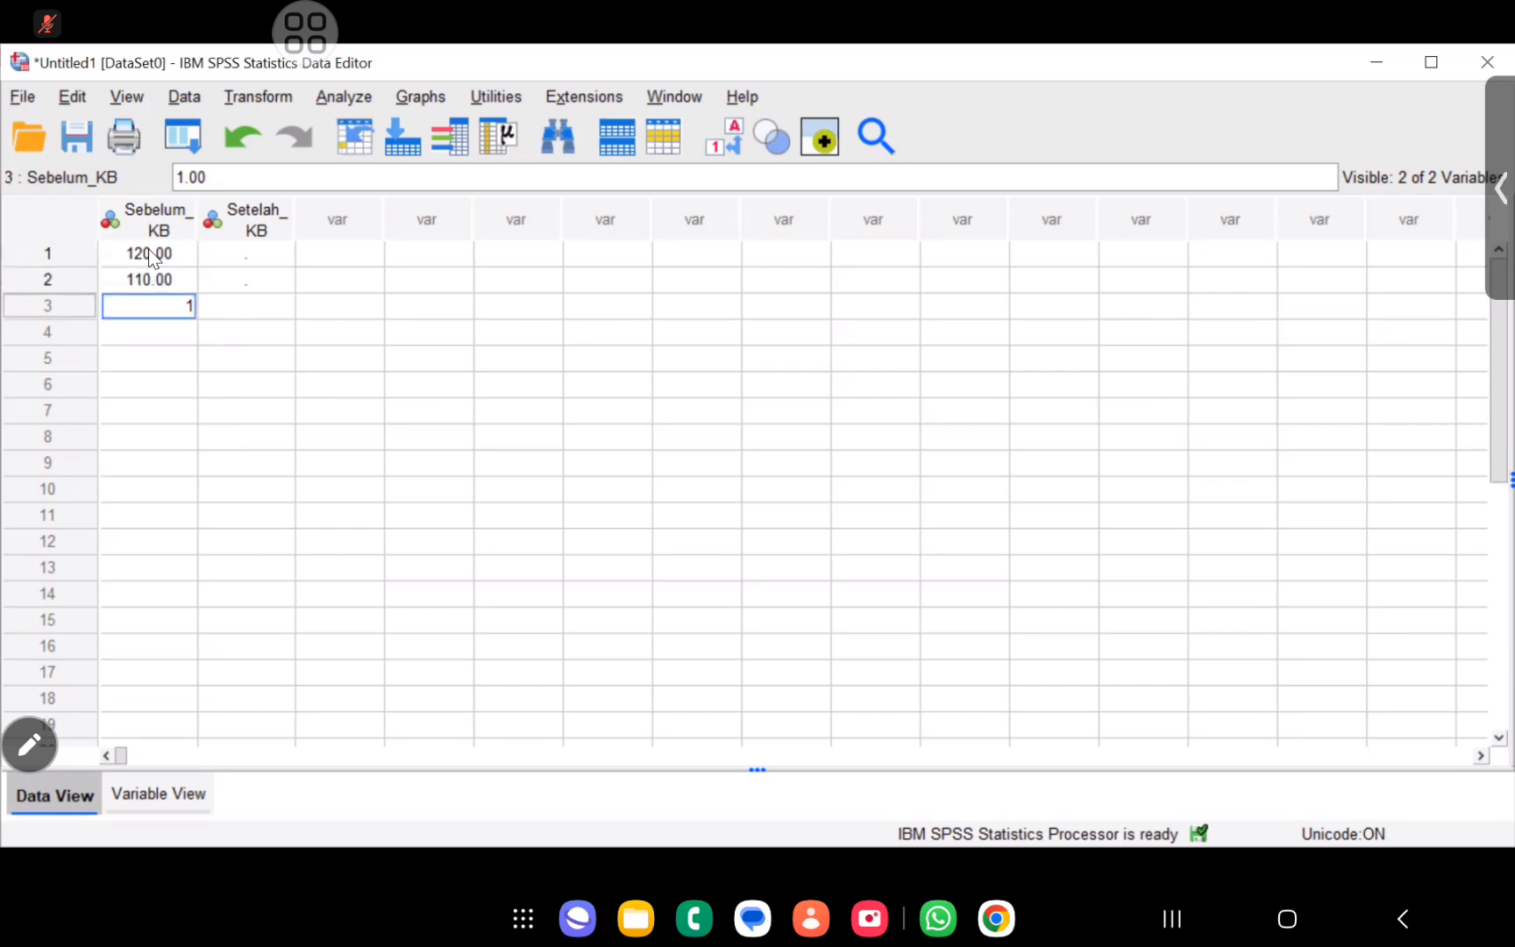
{"action": "type", "text": "23"}
{"action": "key", "text": "Return"}
{"action": "type", "text": "118"}
{"action": "key", "text": "Return"}
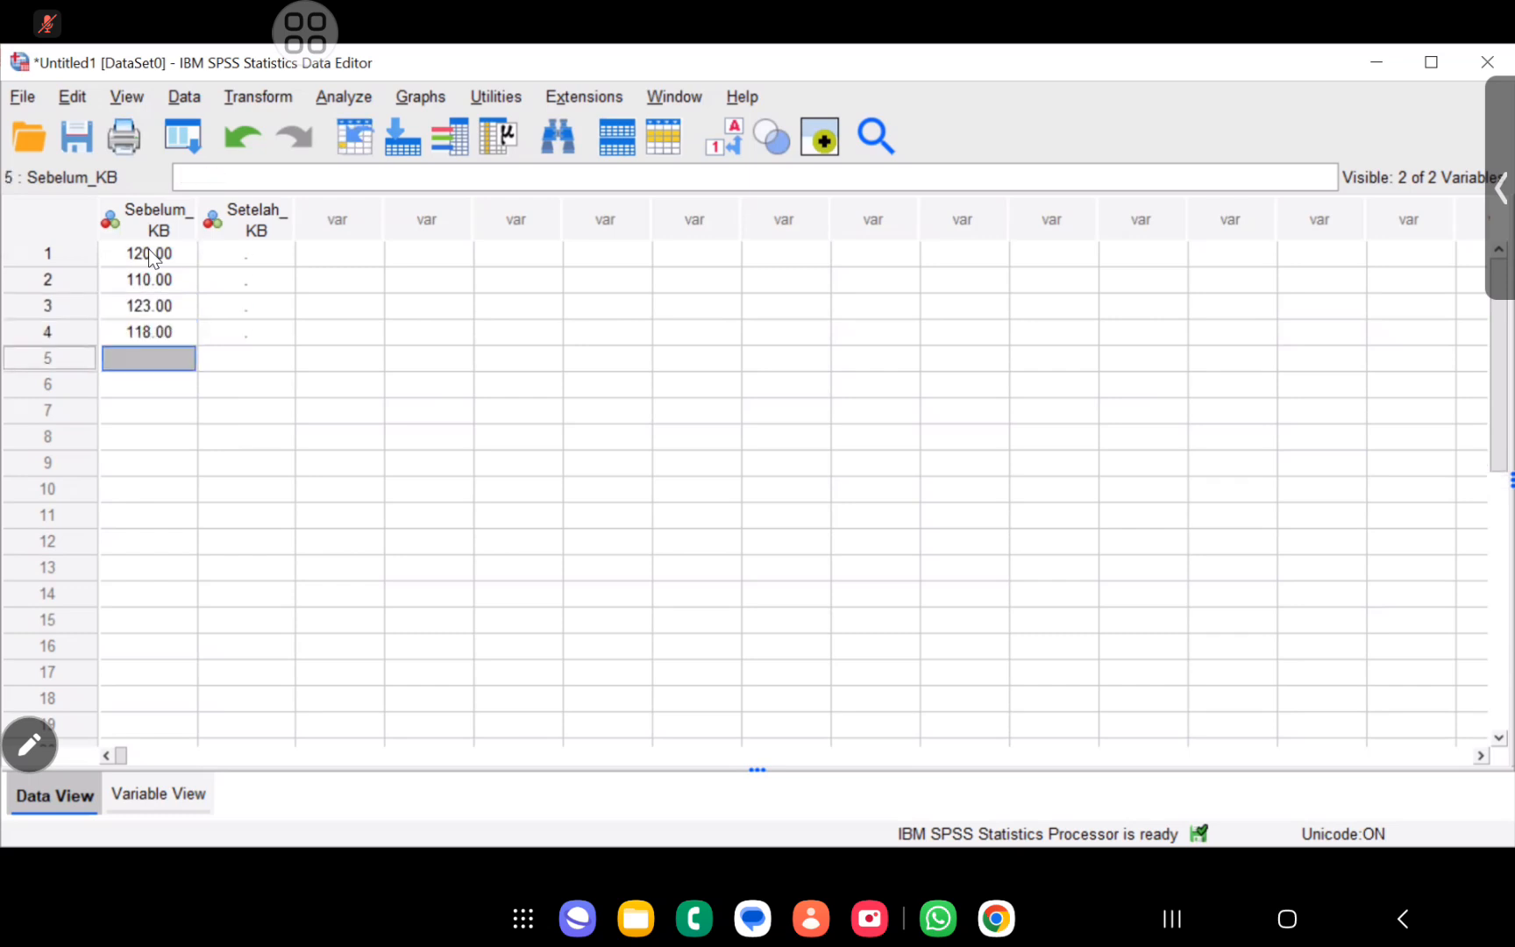
{"action": "type", "text": "119"}
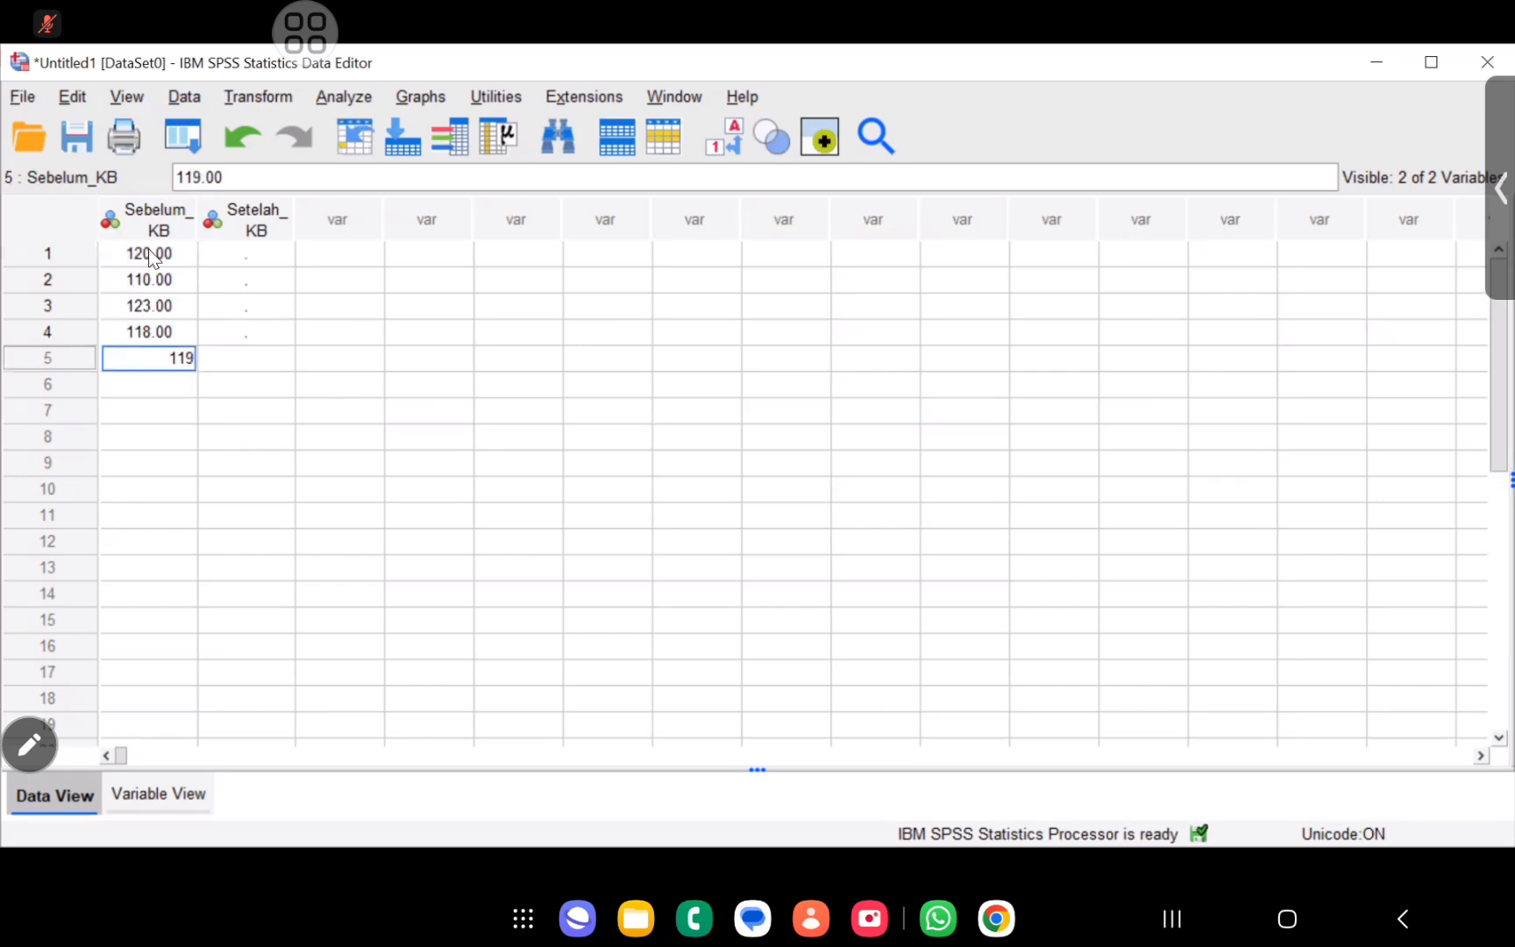
{"action": "key", "text": "Return"}
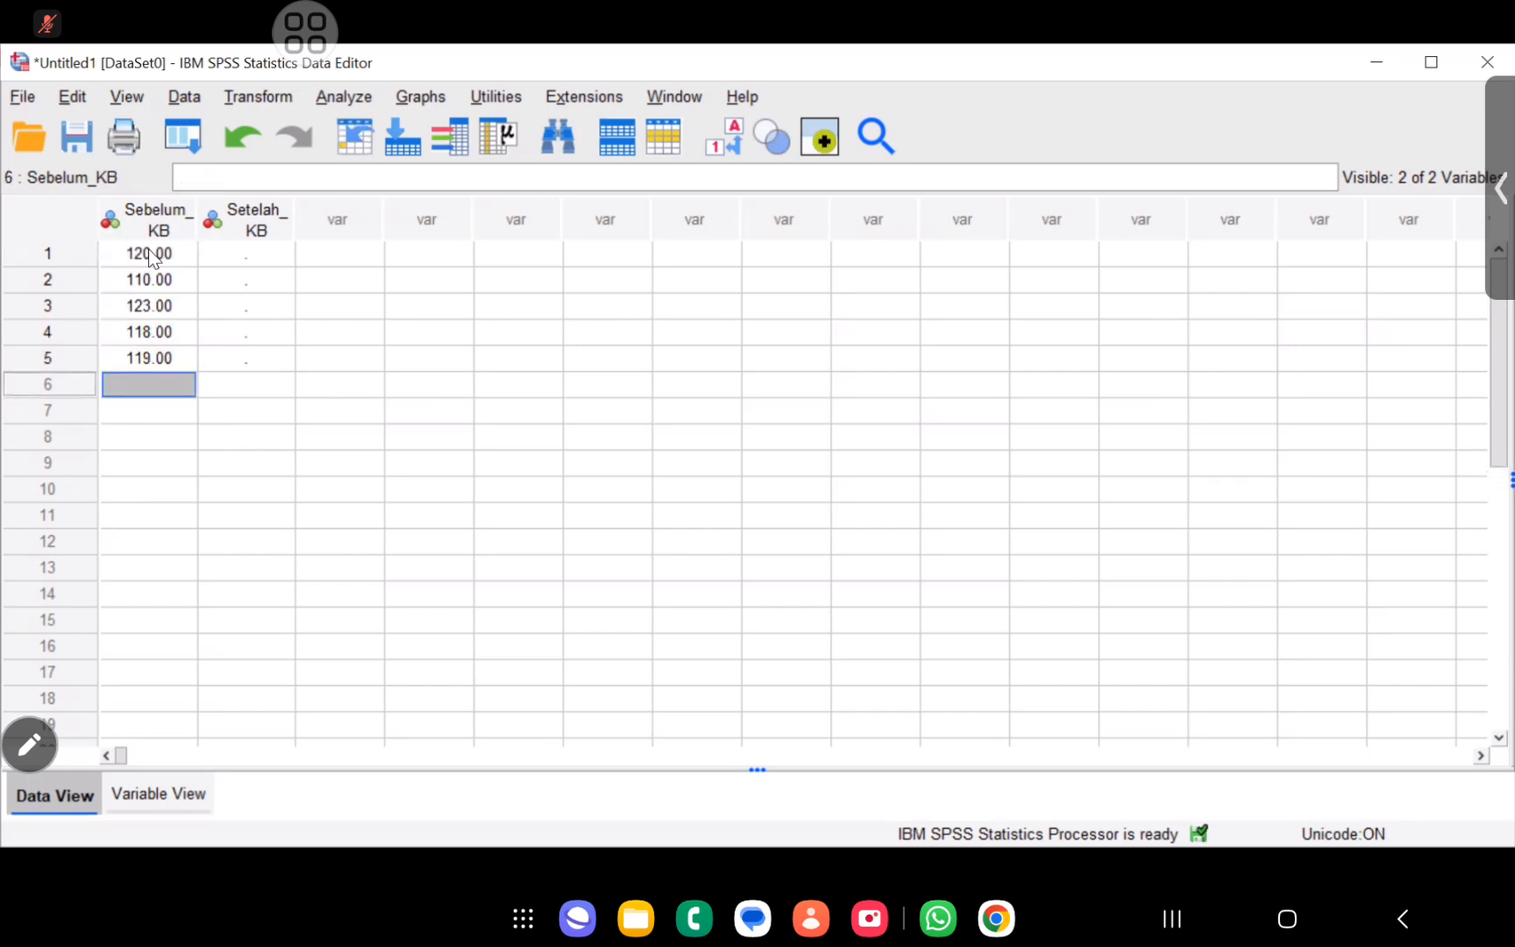
Enter 98, 100, 110, 120 and 116 as the Sebelum_KB data for cases 6 to 10.
{"action": "type", "text": "1"}
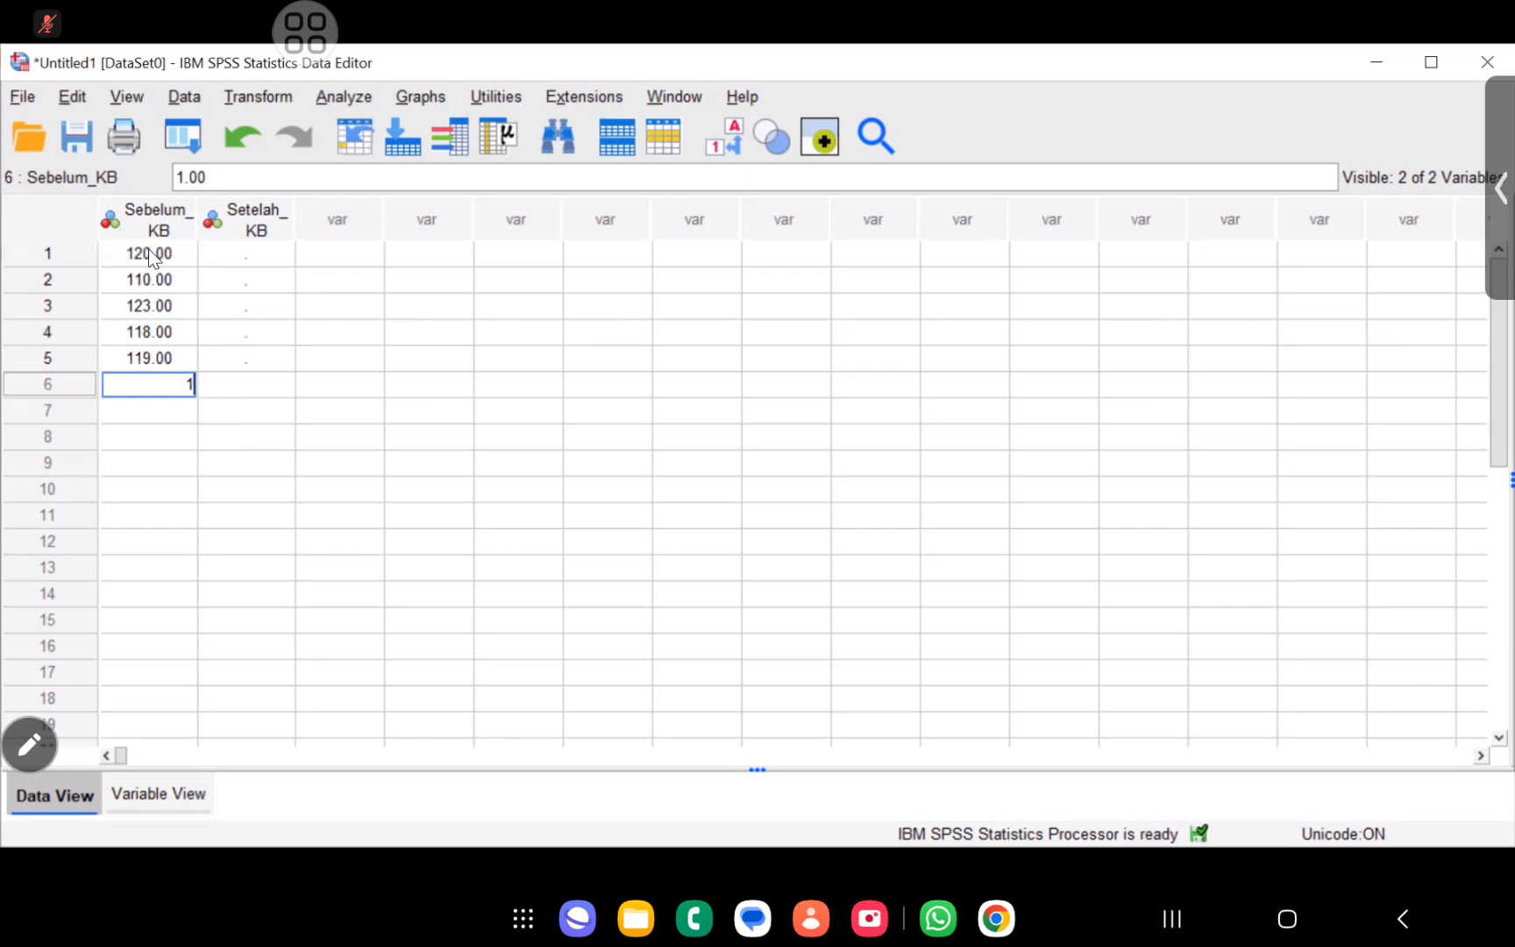
{"action": "key", "text": "BackSpace"}
{"action": "type", "text": "98"}
{"action": "key", "text": "Return"}
{"action": "type", "text": "100"}
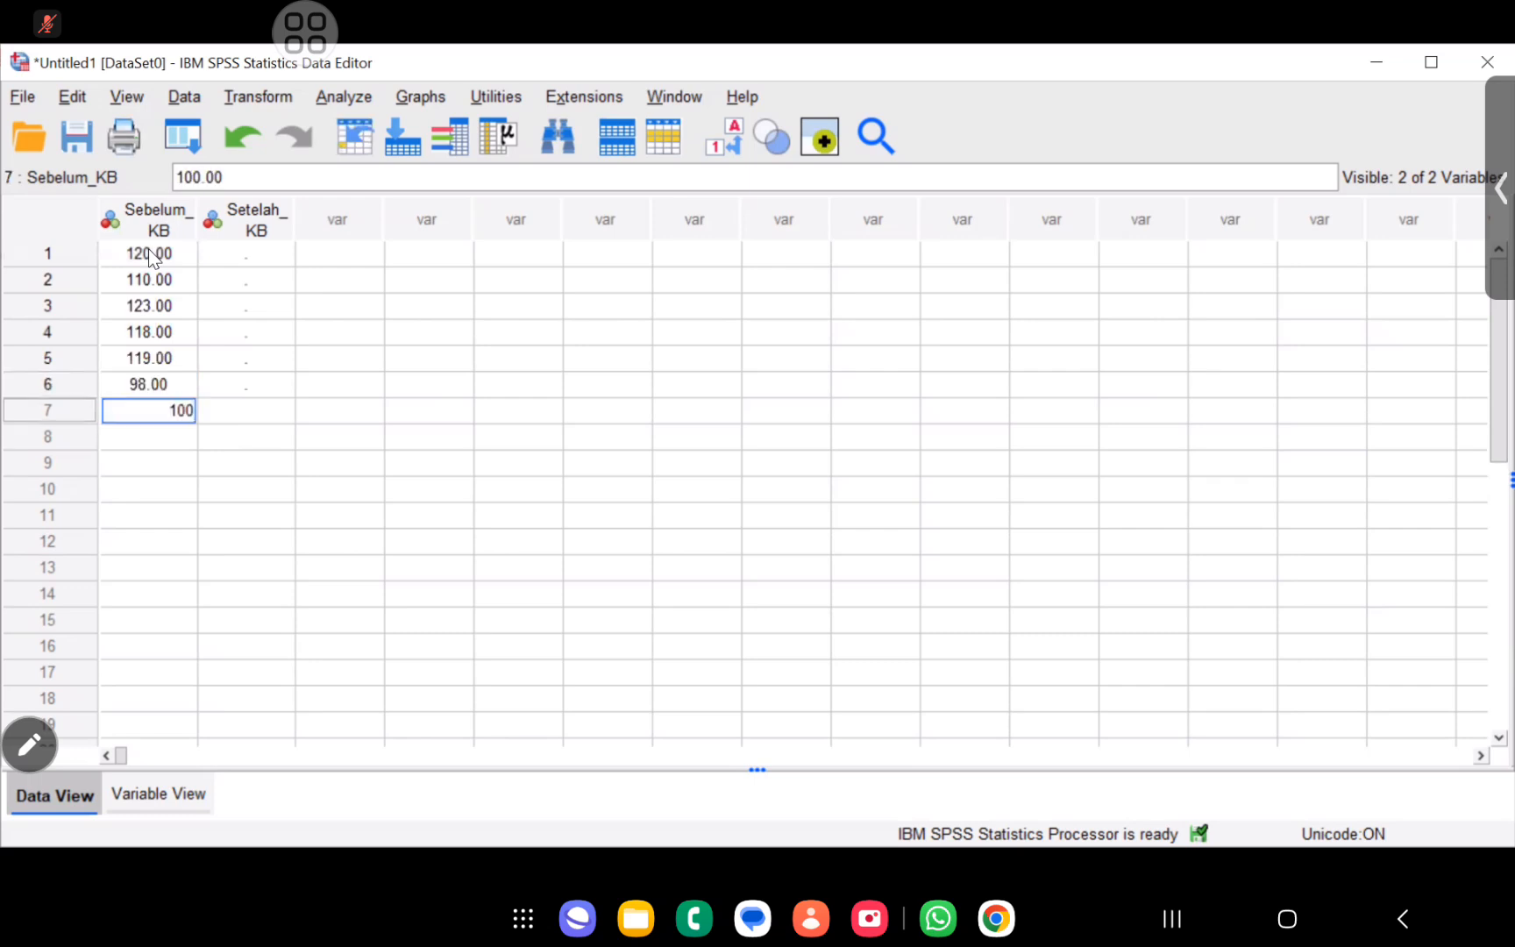
{"action": "key", "text": "Return"}
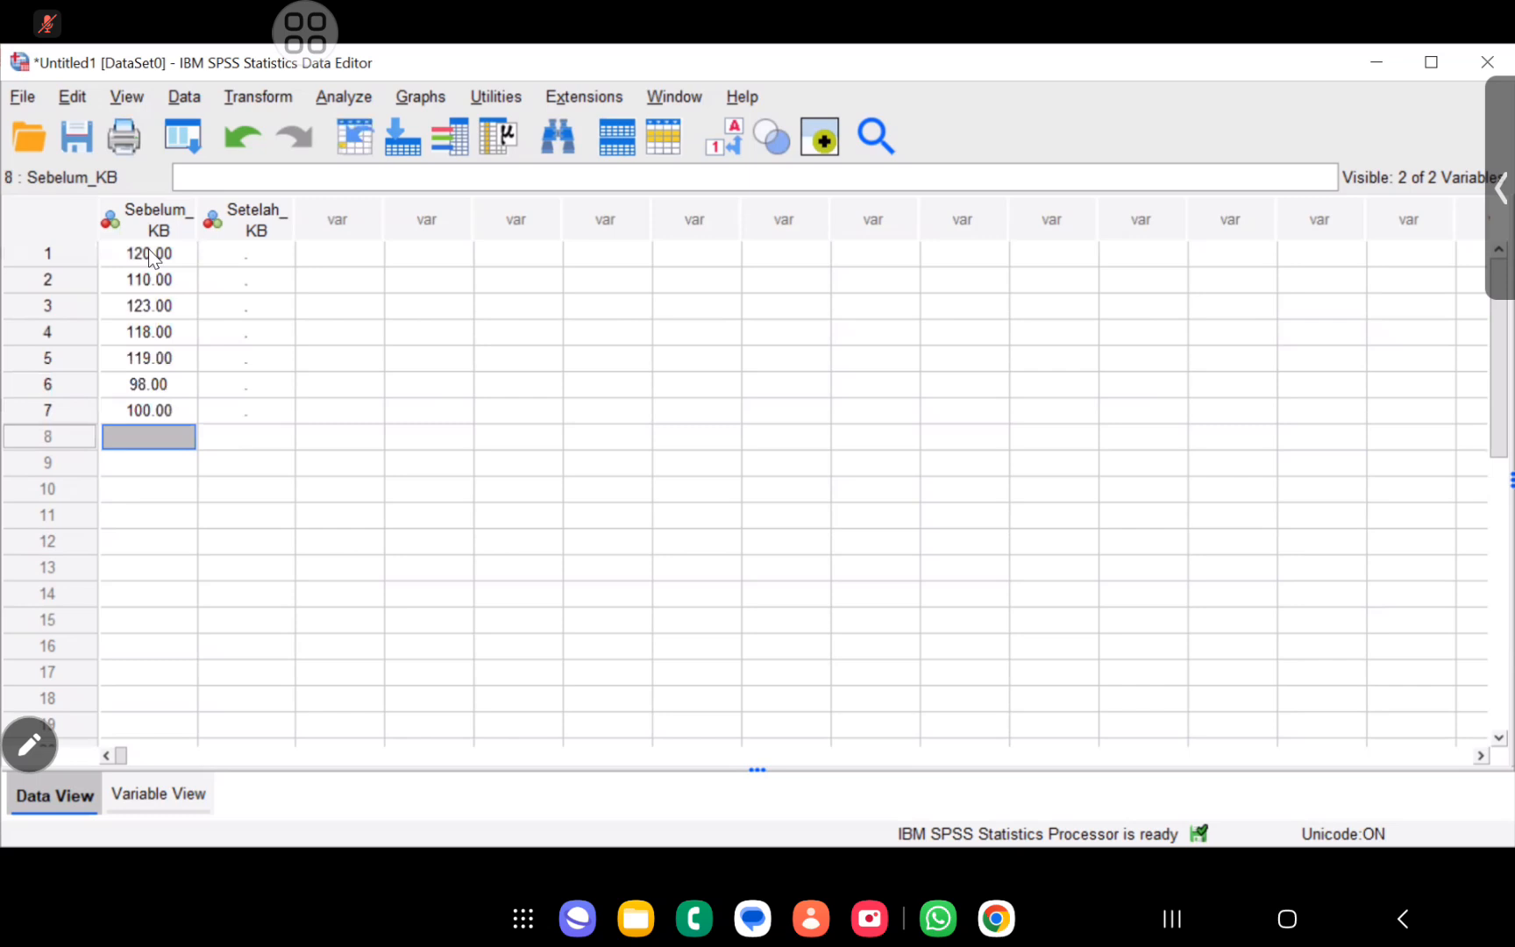
{"action": "type", "text": "110"}
{"action": "key", "text": "Return"}
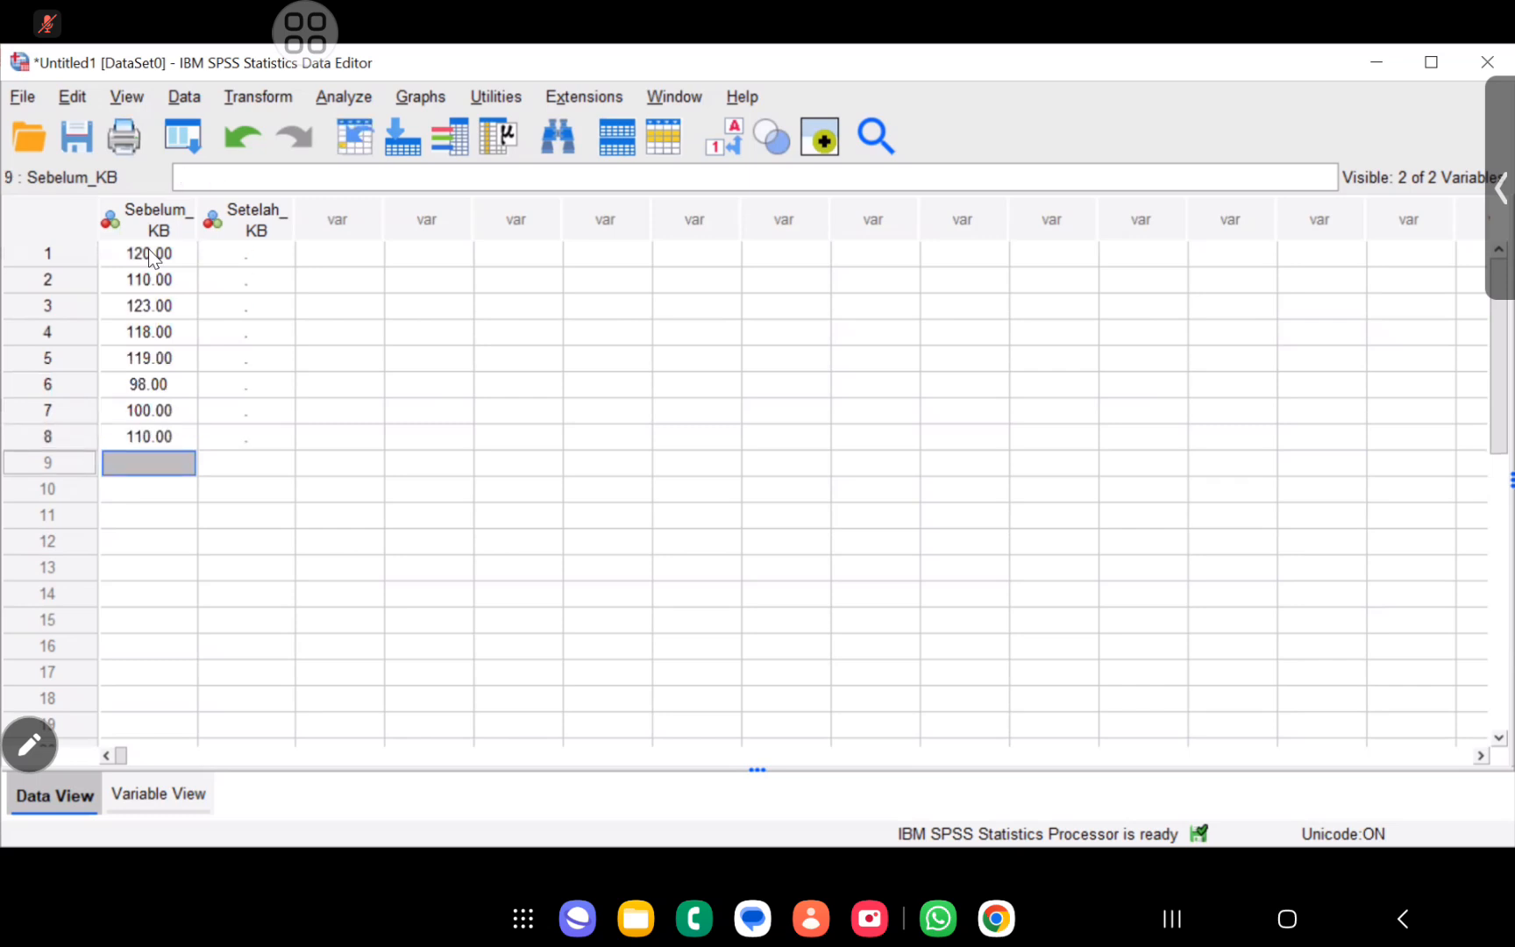
{"action": "type", "text": "12"}
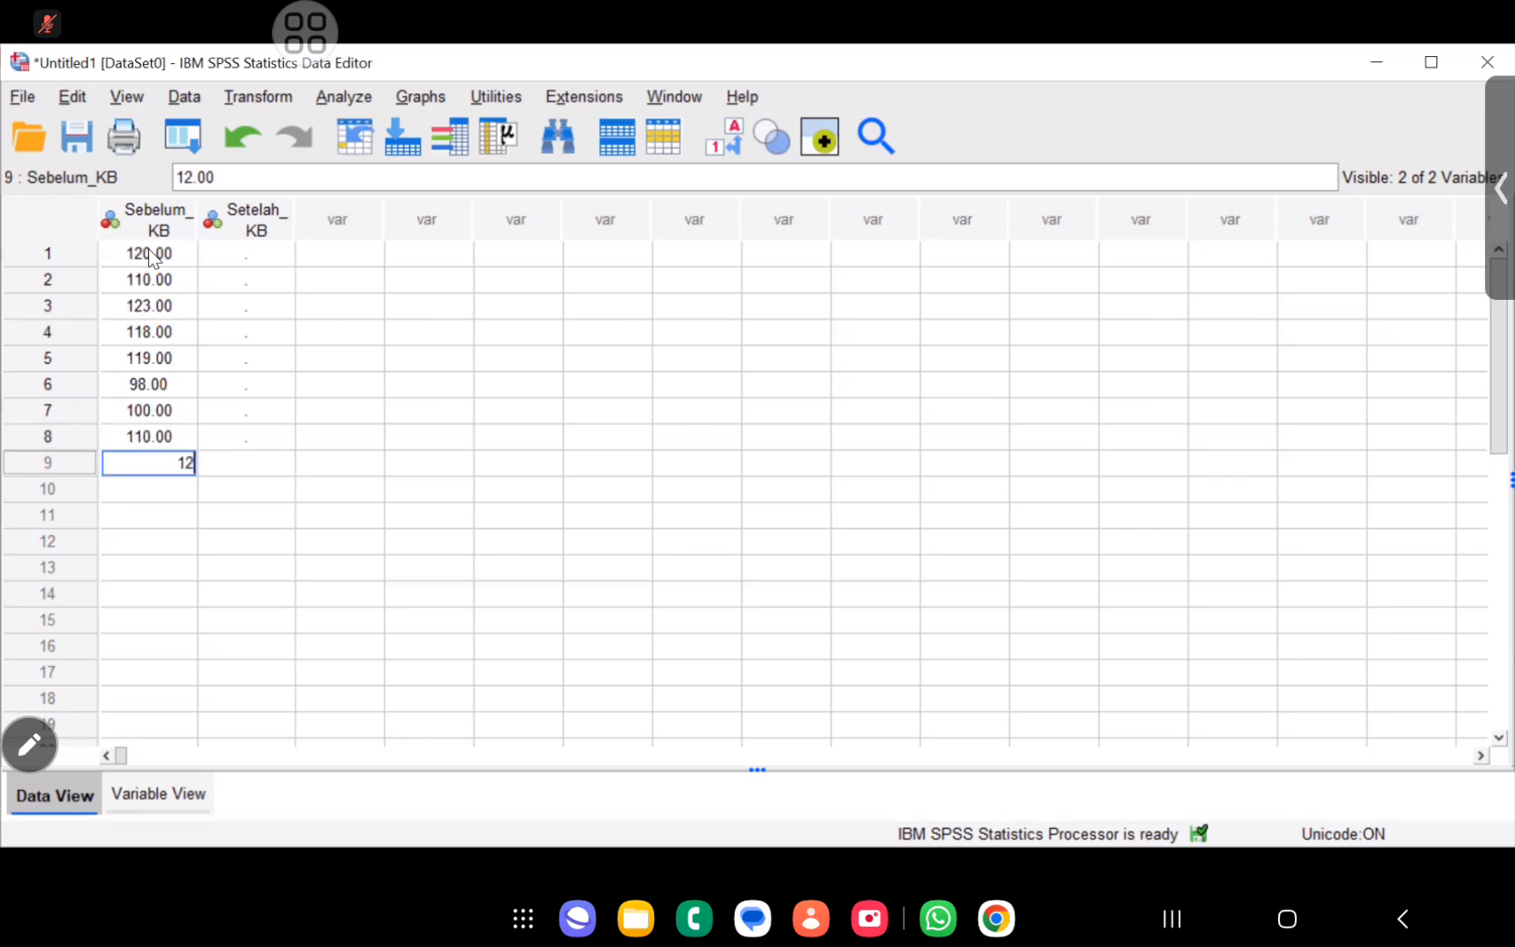
{"action": "type", "text": "0"}
{"action": "key", "text": "Return"}
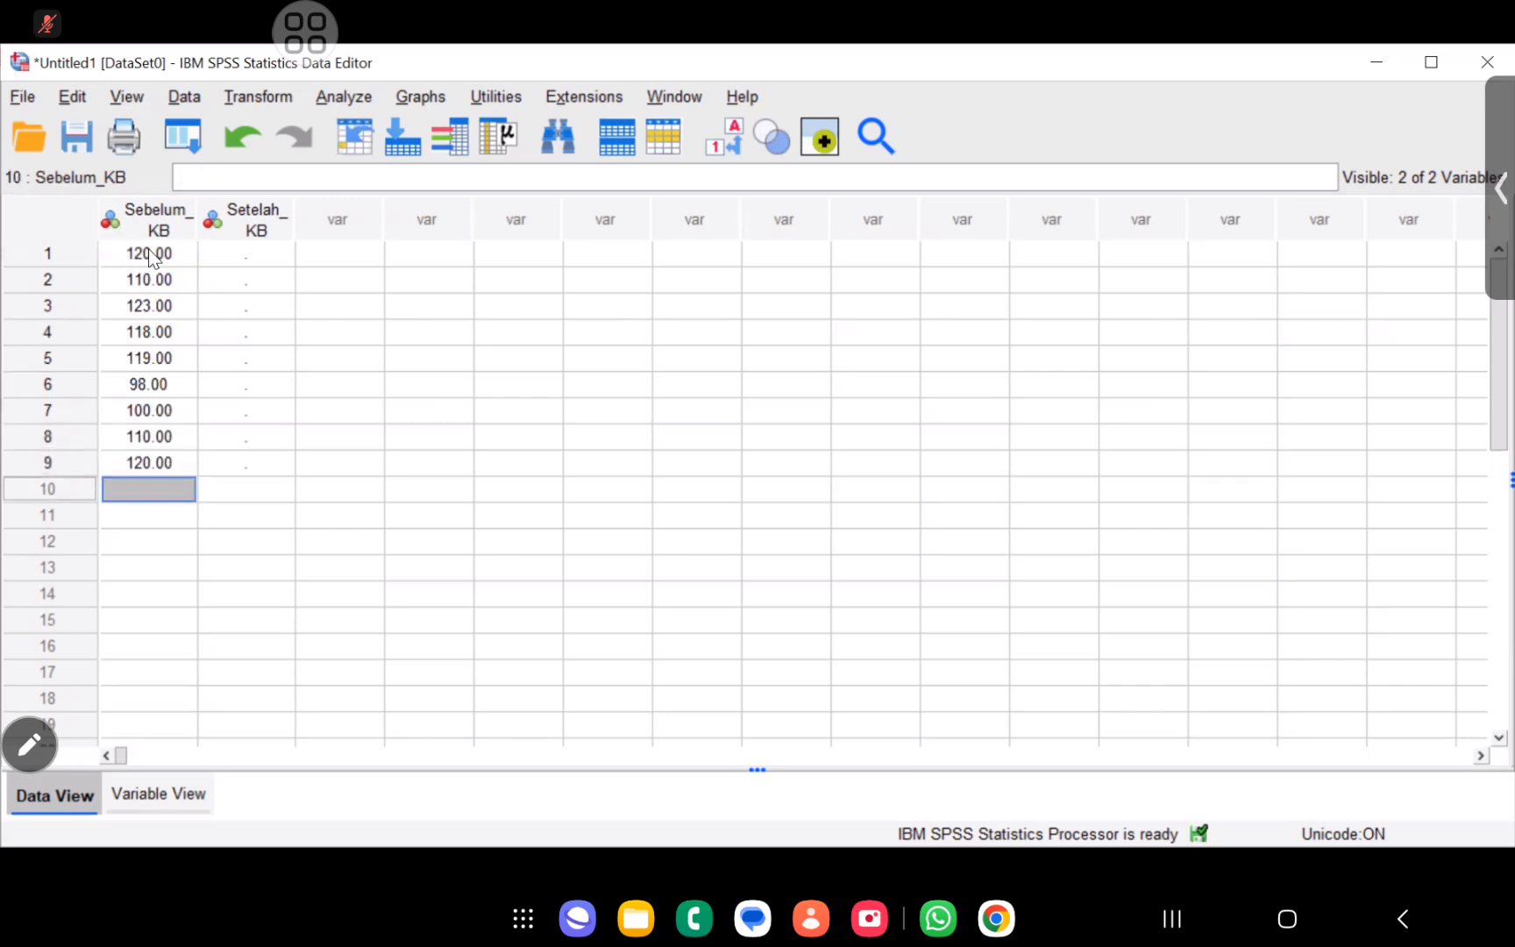
{"action": "type", "text": "116"}
{"action": "key", "text": "BackSpace"}
{"action": "type", "text": "6"}
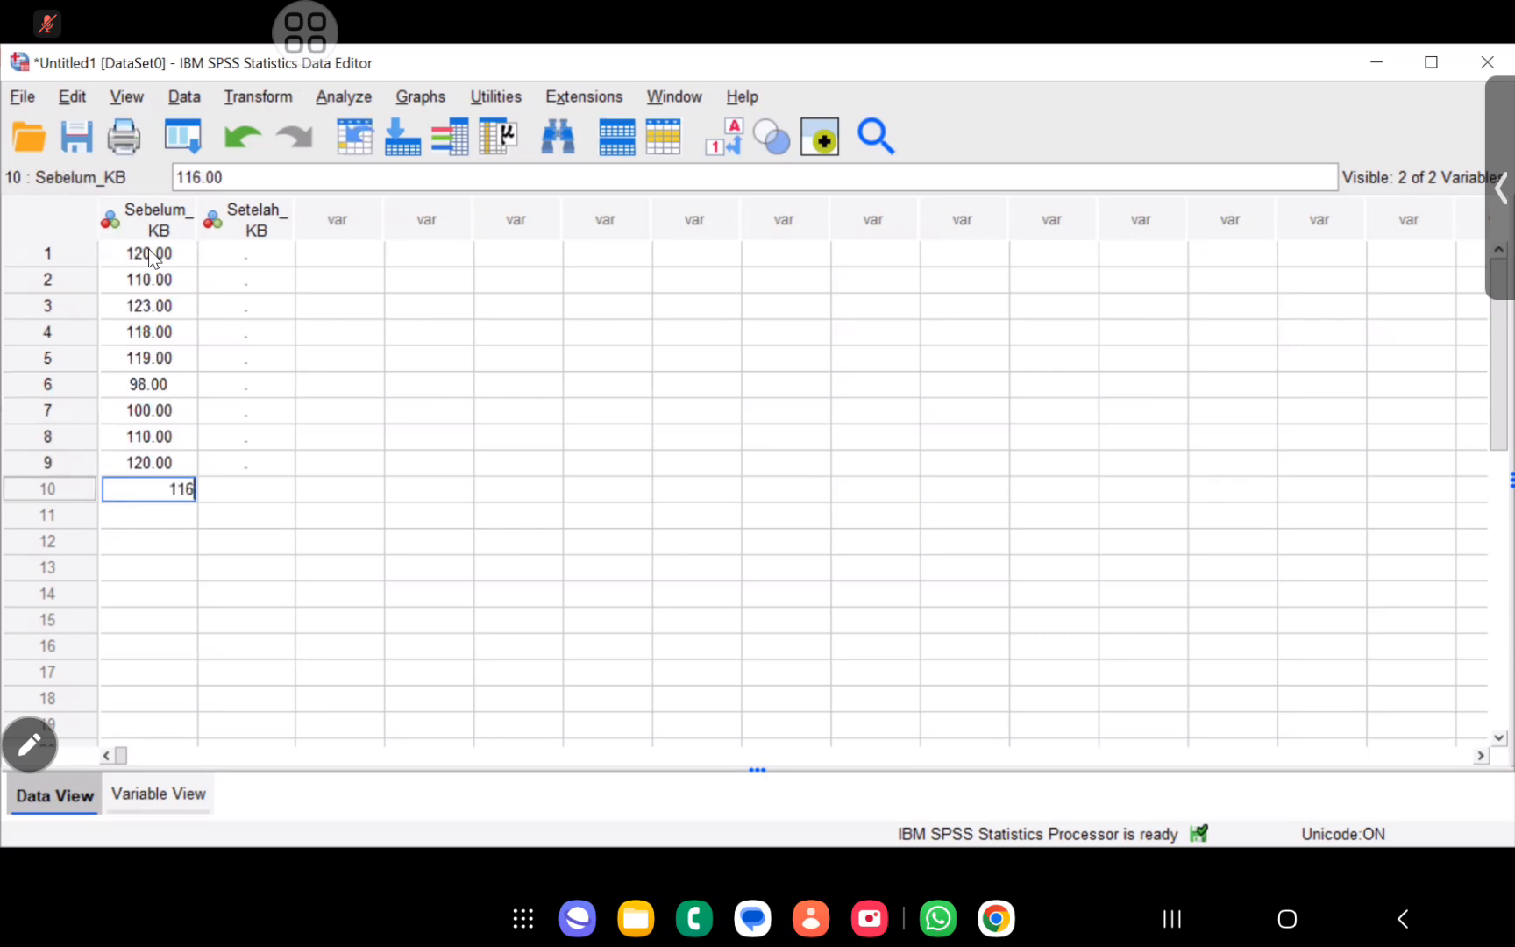
{"action": "key", "text": "Return"}
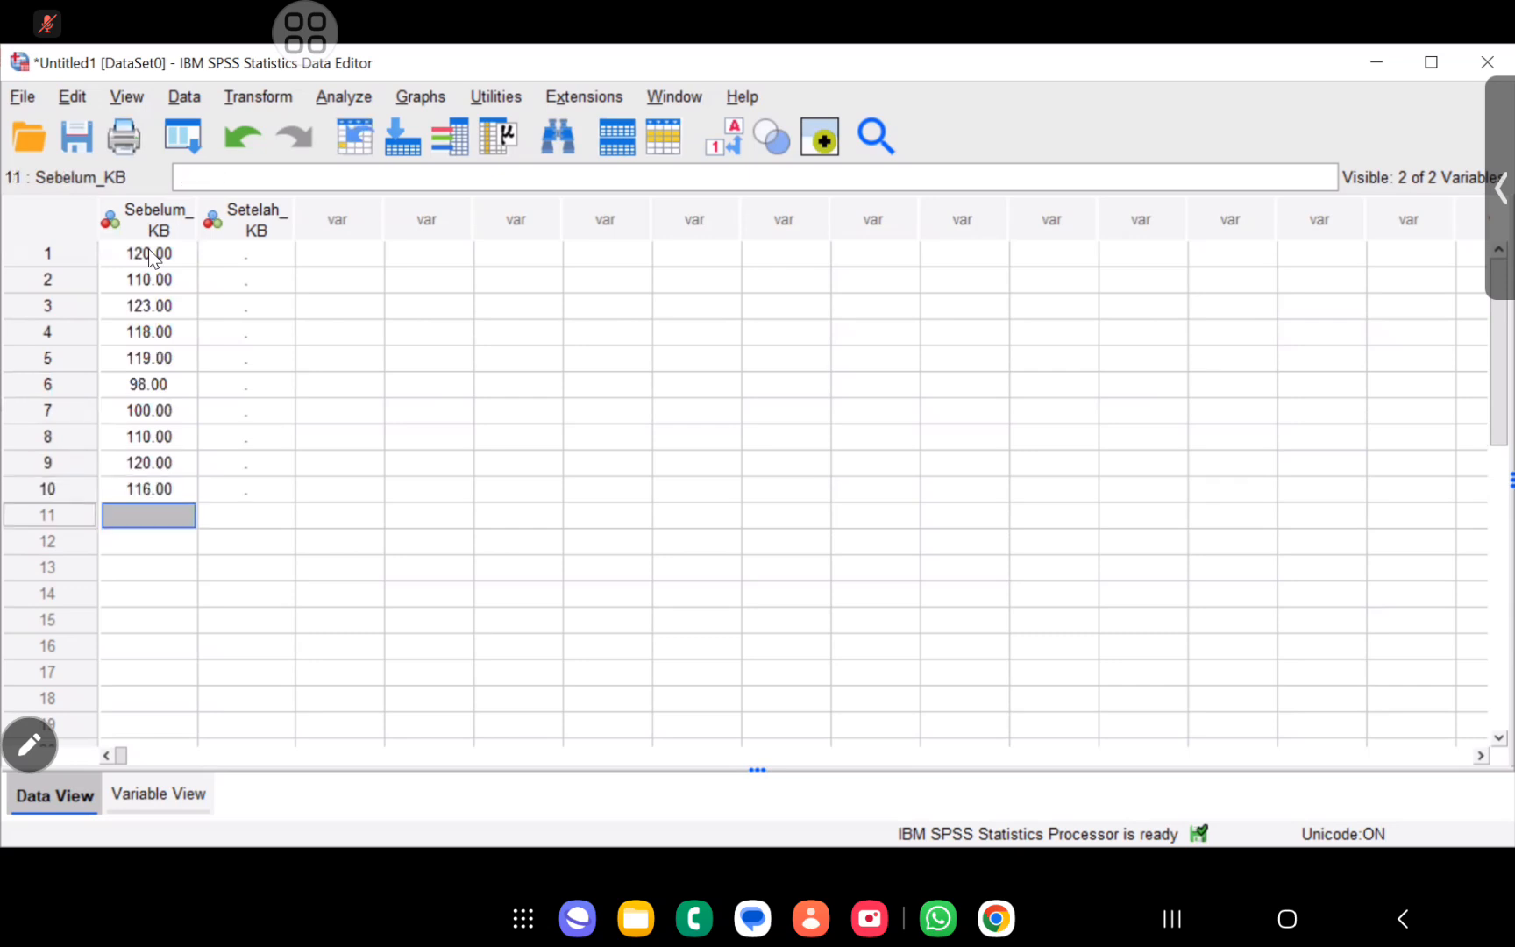
Enter 130, 120, 123, 118 and 120 as the Setelah_KB data for cases 1 to 5.
{"action": "left_click", "coordinate": [263, 247]}
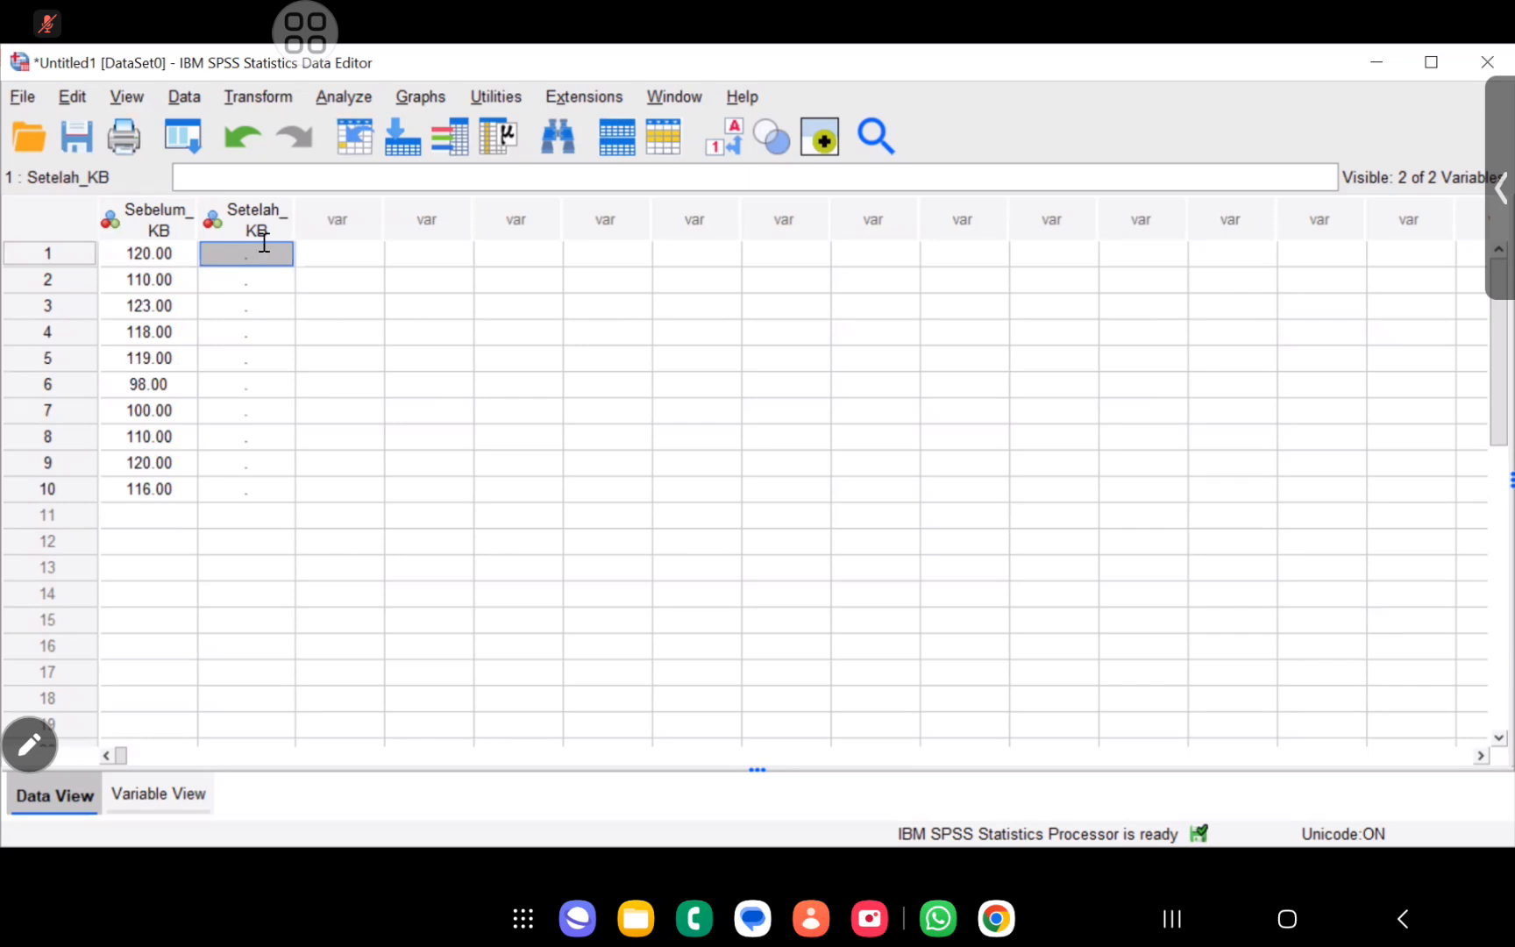
{"action": "type", "text": "130"}
{"action": "key", "text": "Return"}
{"action": "type", "text": "120"}
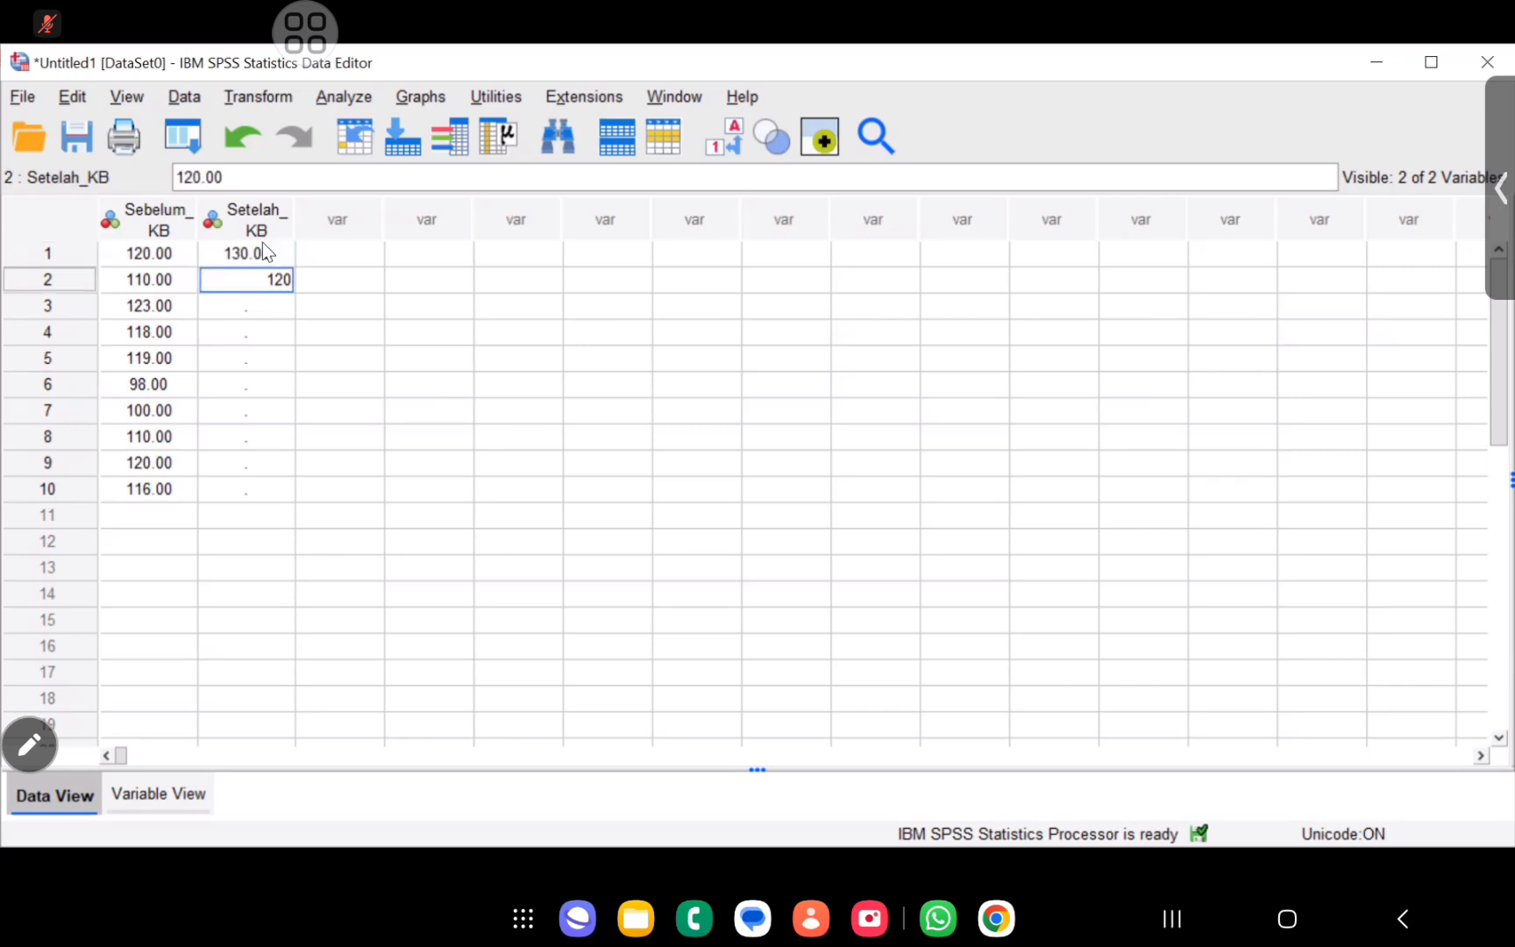
{"action": "key", "text": "Return"}
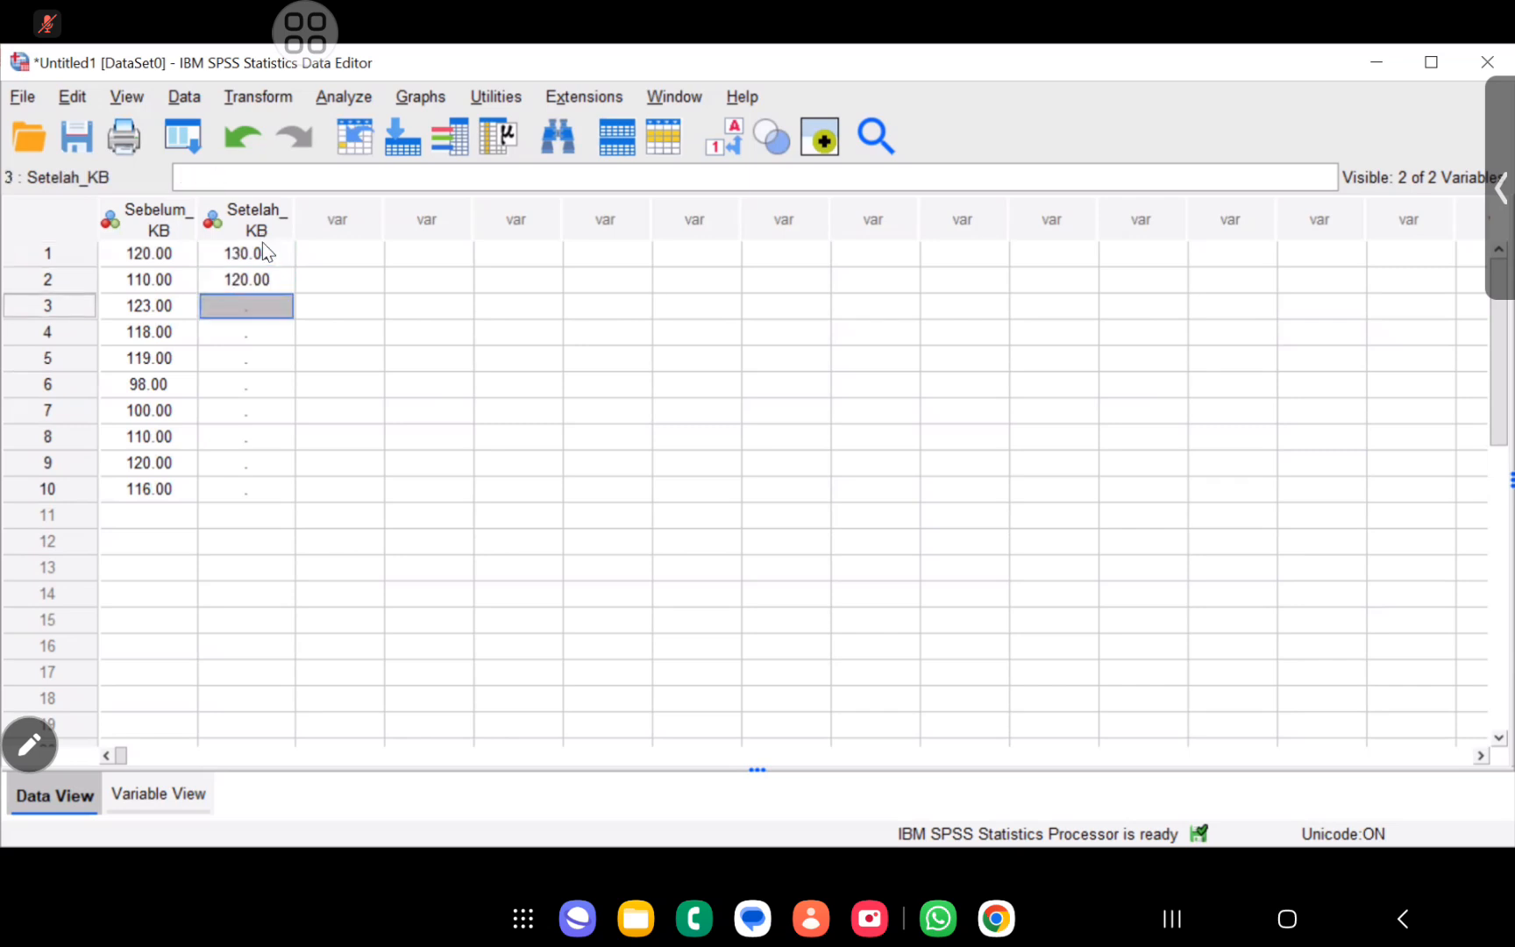
{"action": "type", "text": "123"}
{"action": "key", "text": "Return"}
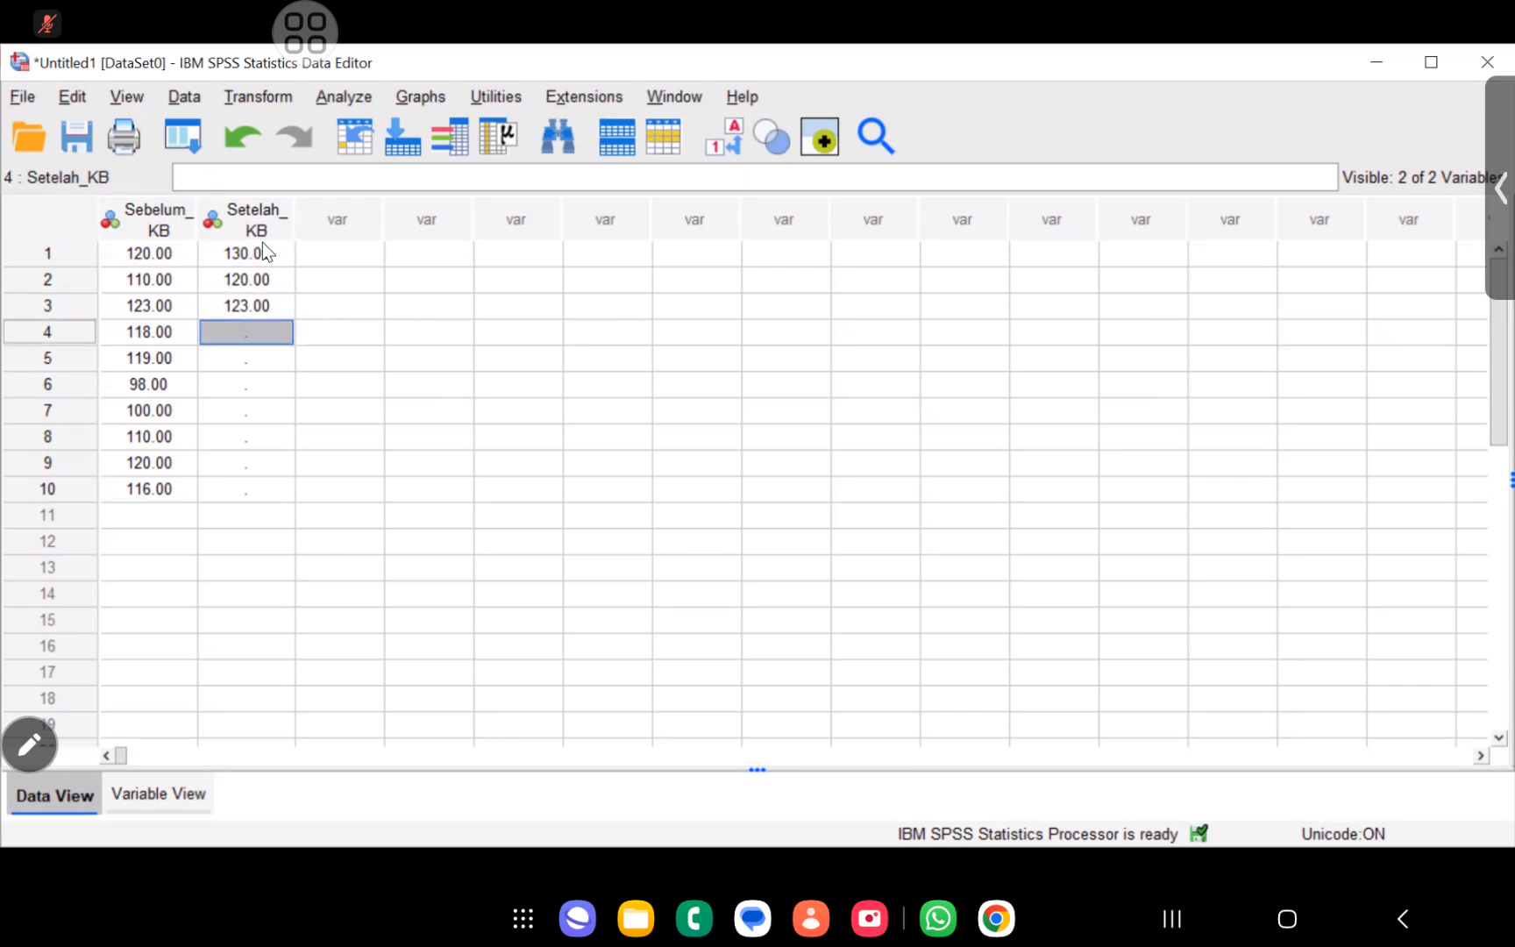
{"action": "type", "text": "118"}
{"action": "key", "text": "Up"}
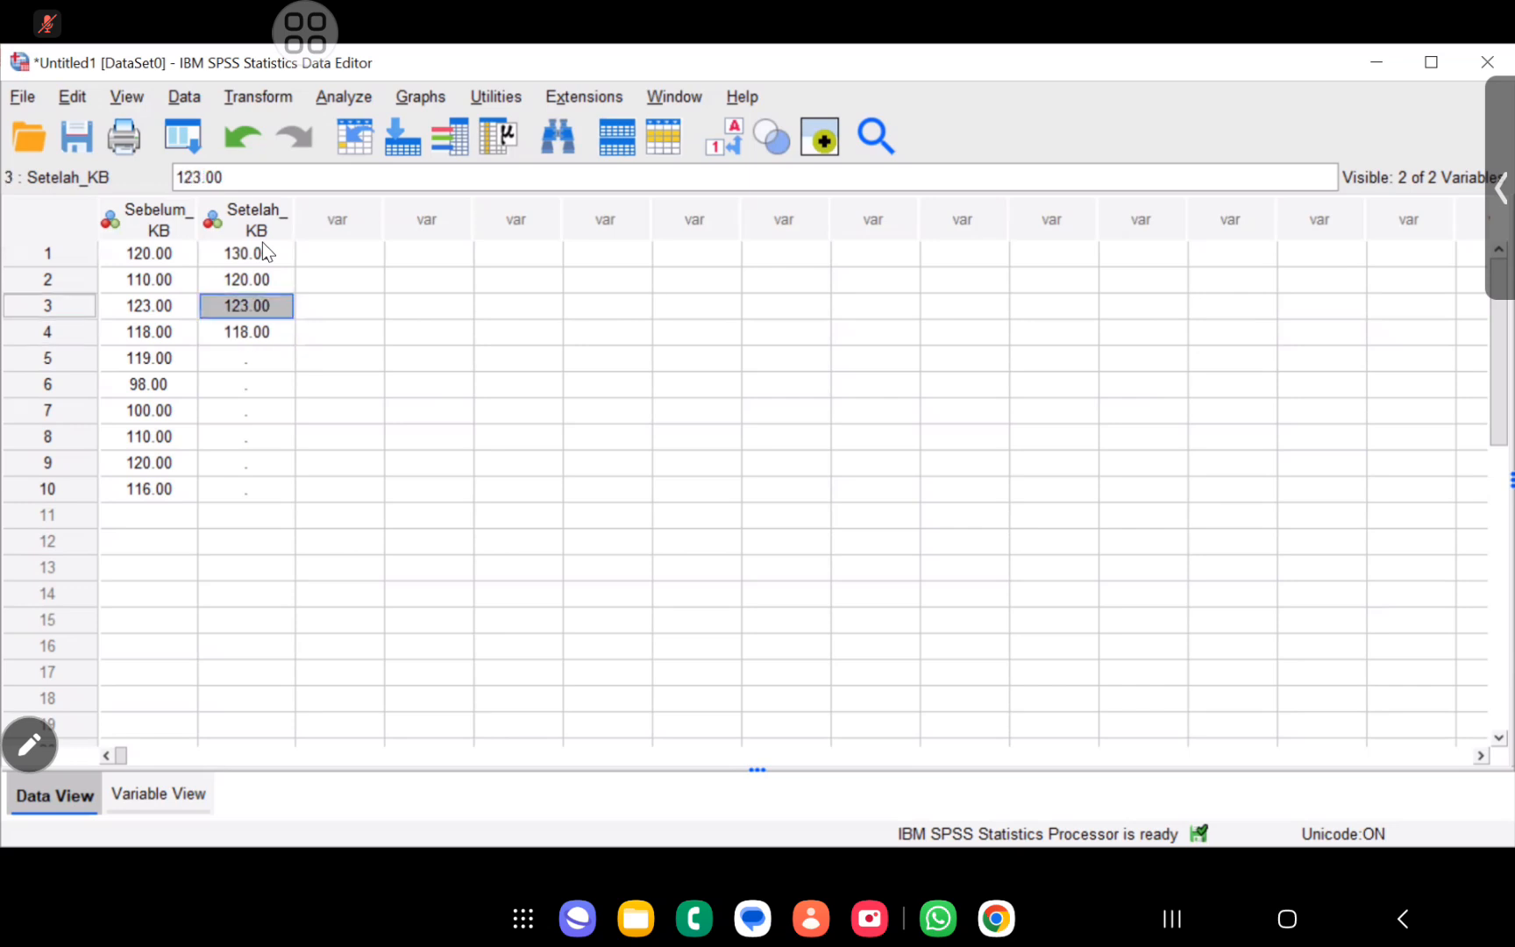
{"action": "key", "text": "Down"}
{"action": "key", "text": "Down"}
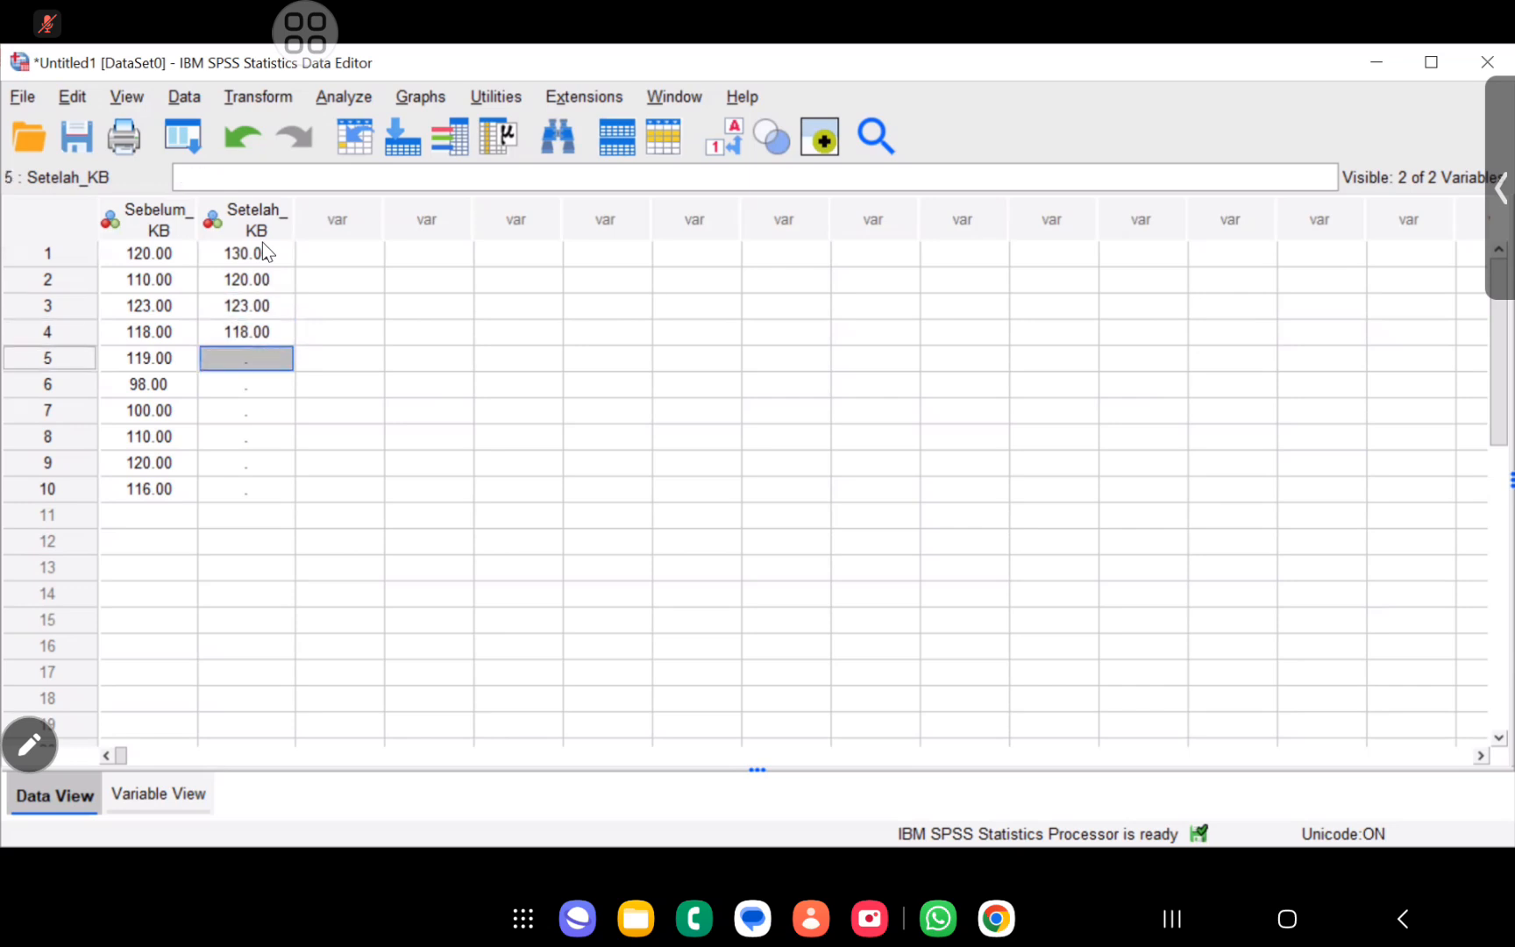
{"action": "type", "text": "120"}
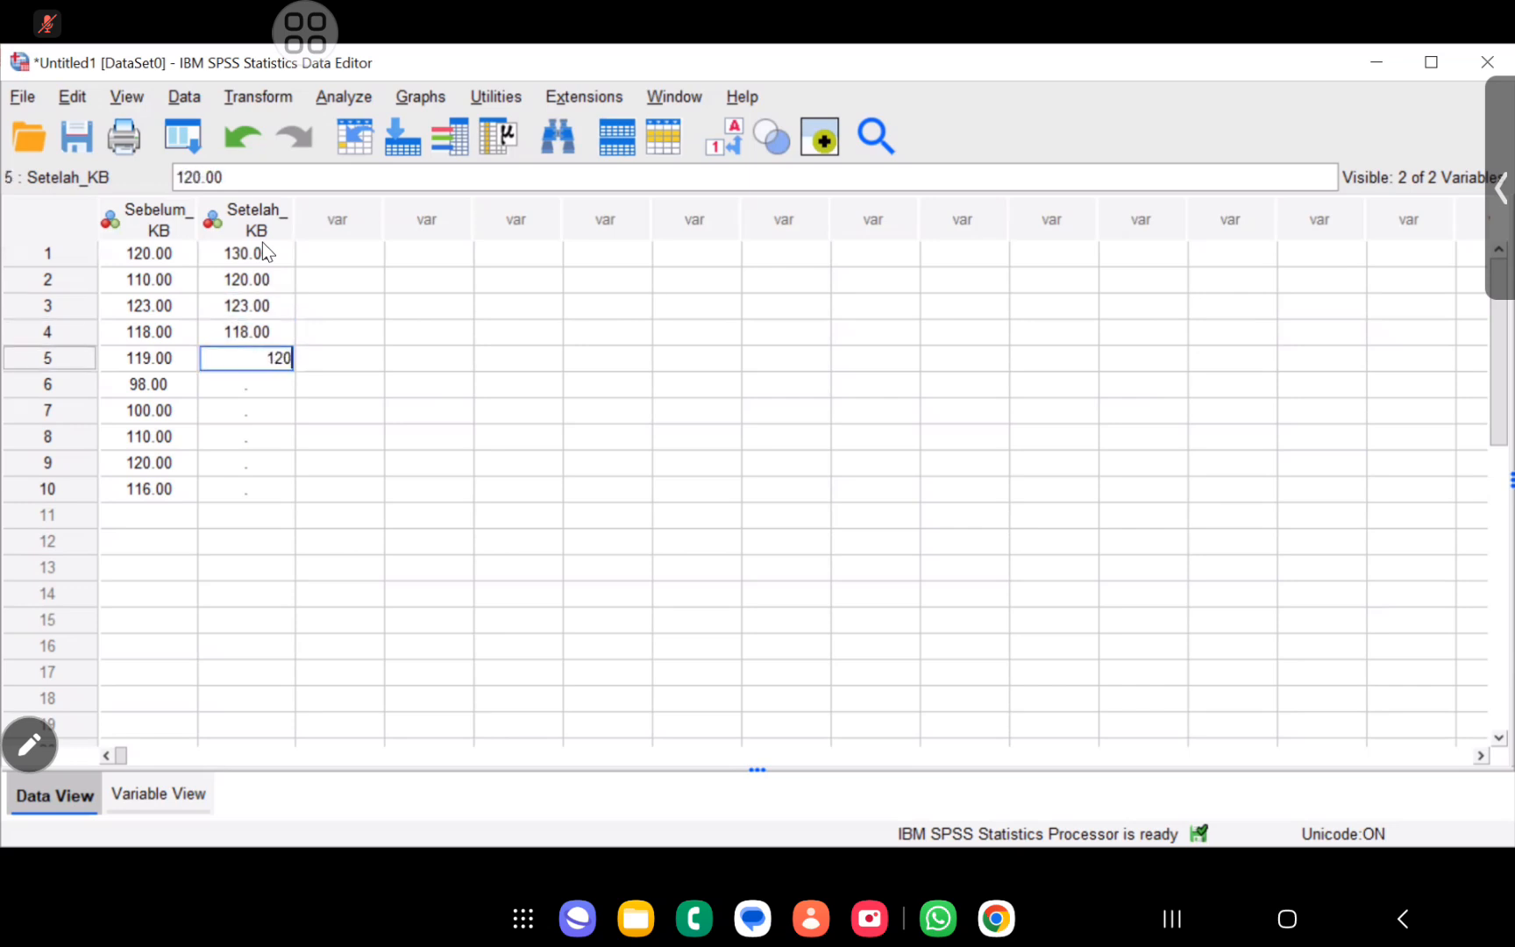
{"action": "key", "text": "Return"}
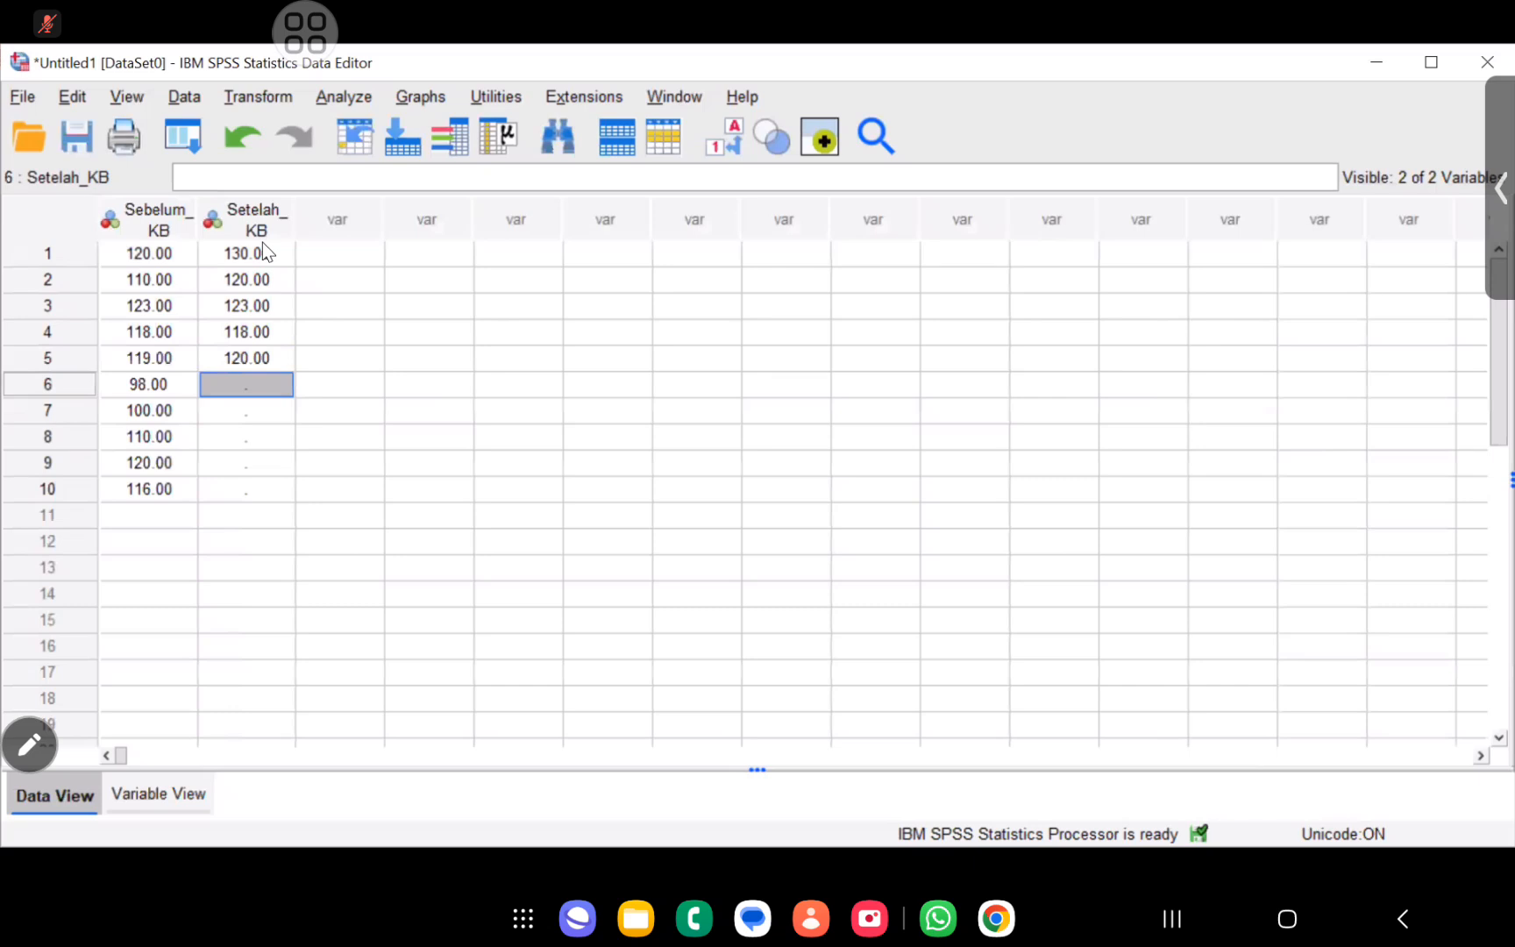
Enter 110, 110, 110, 120 and 120 as the Setelah_KB data for cases 6 to 10.
{"action": "type", "text": "110"}
{"action": "key", "text": "Return"}
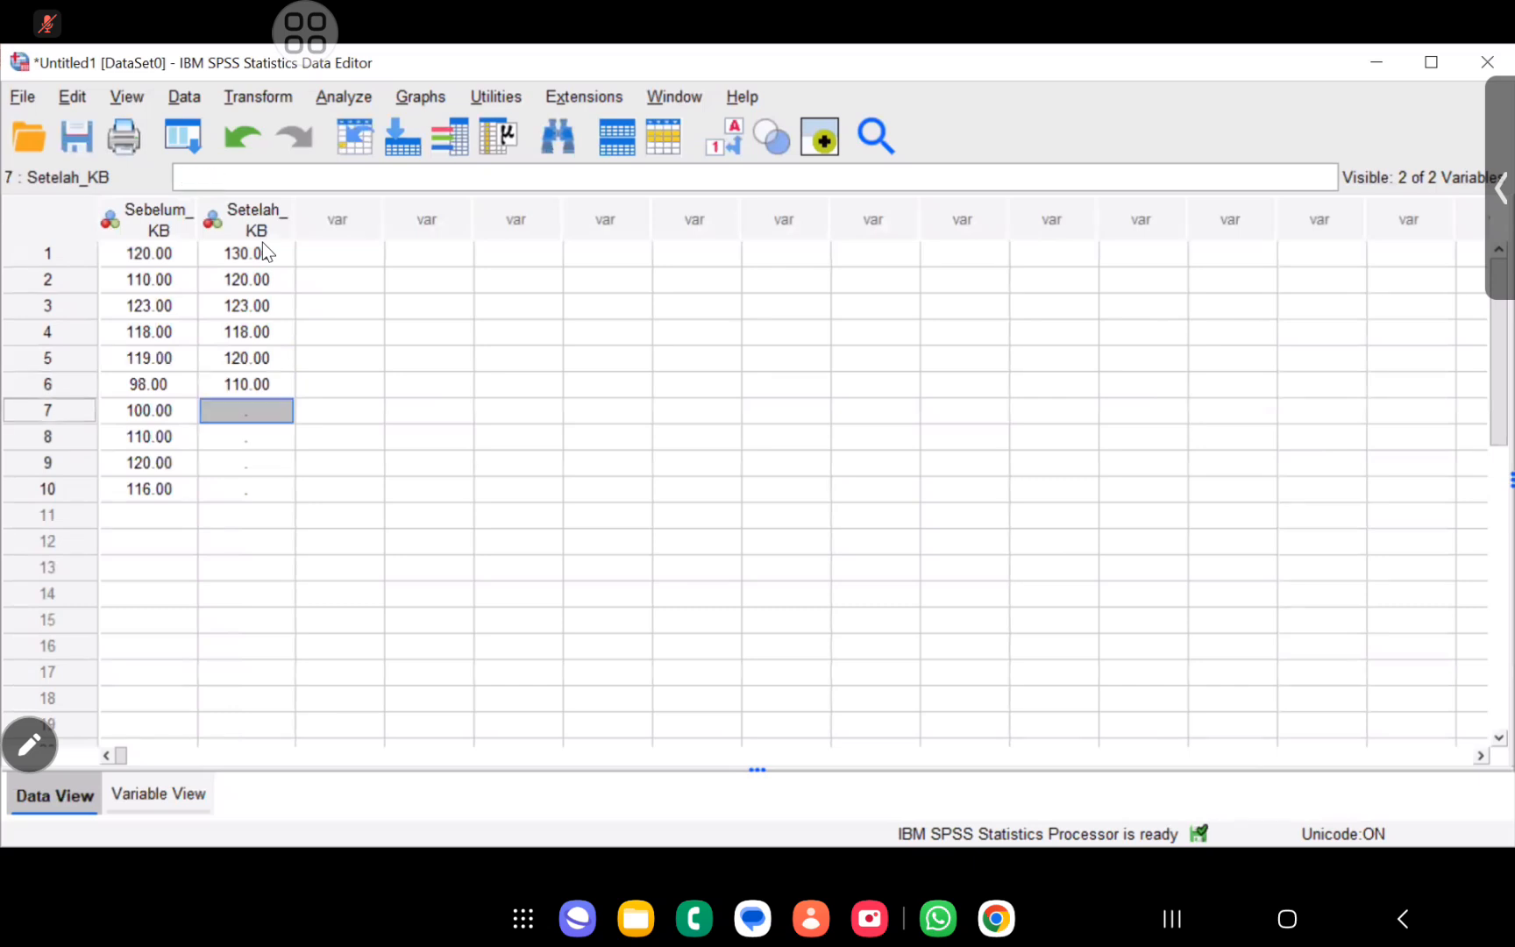
{"action": "type", "text": "110"}
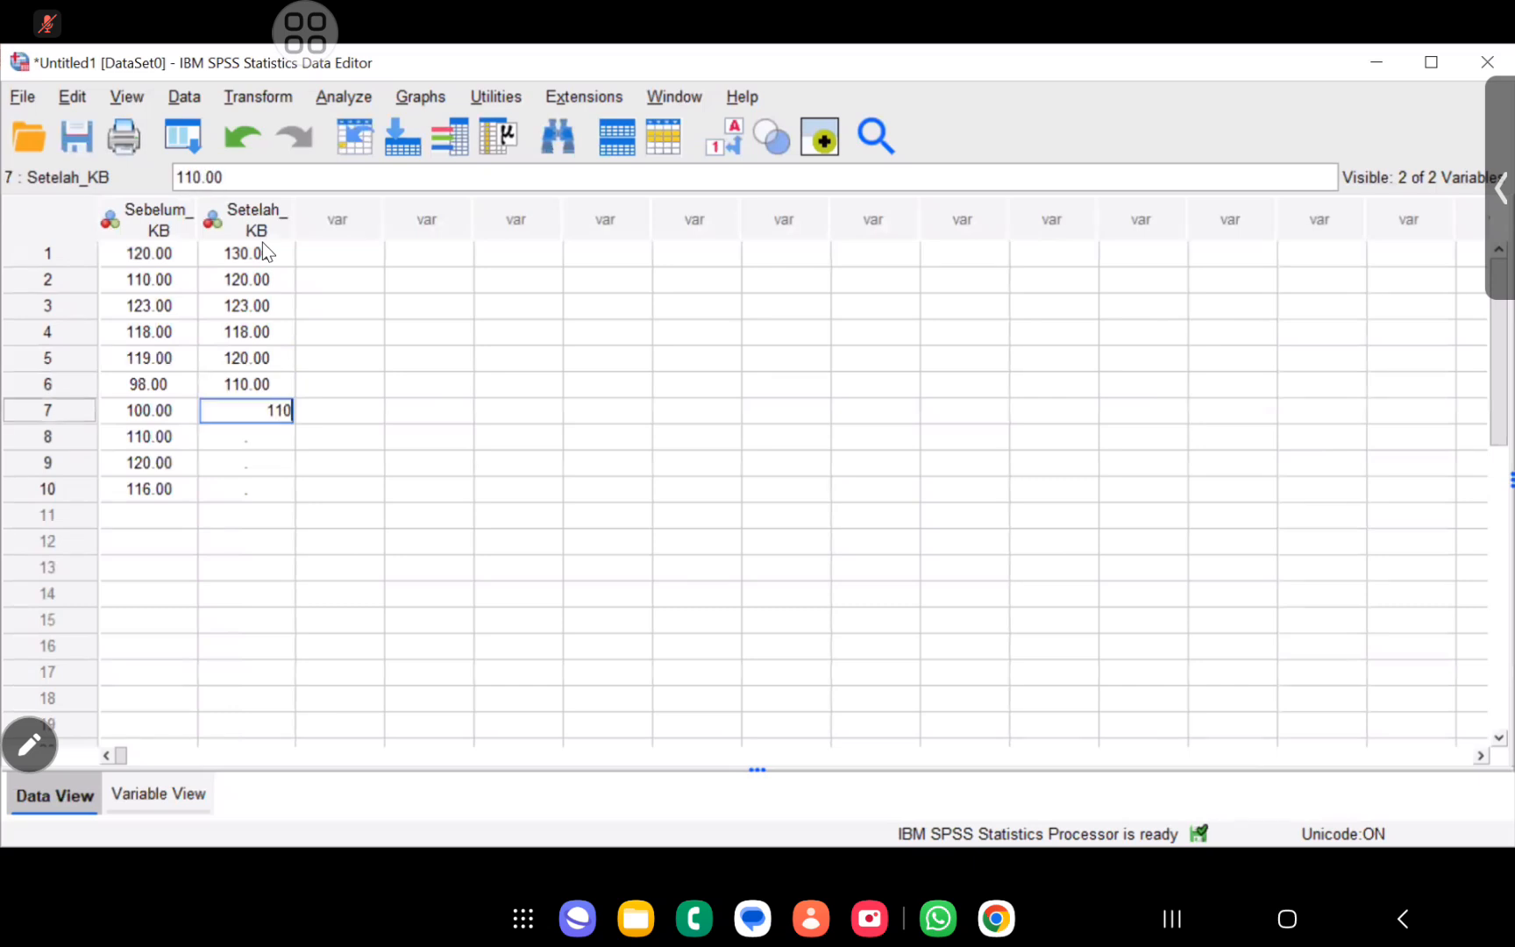
{"action": "key", "text": "Return"}
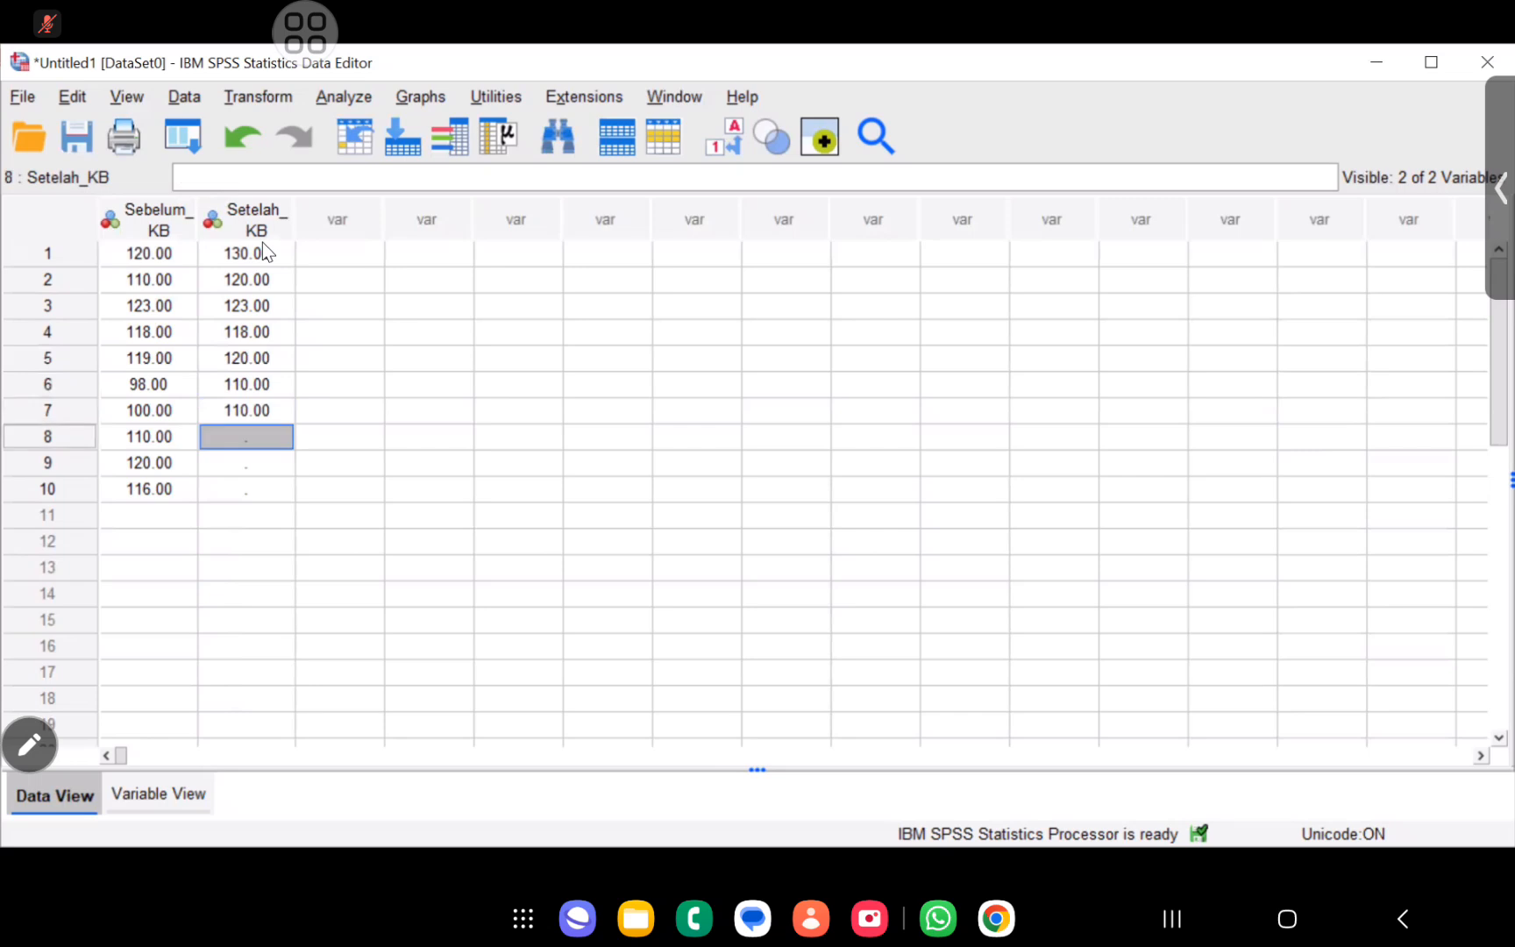
{"action": "type", "text": "110"}
{"action": "key", "text": "Return"}
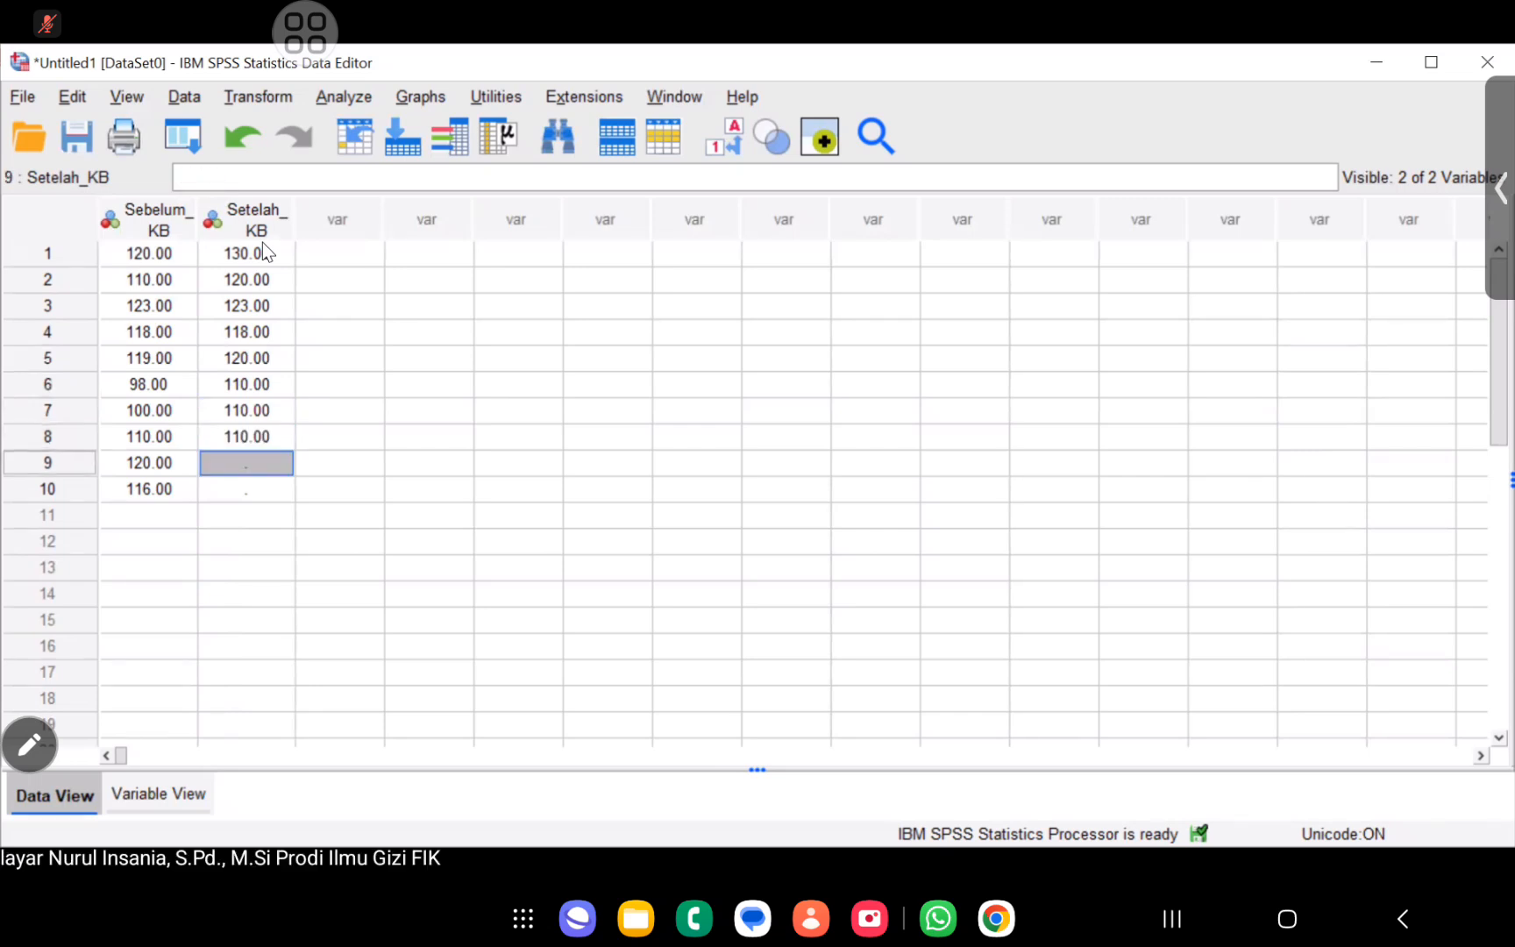
{"action": "type", "text": "120"}
{"action": "key", "text": "Return"}
{"action": "type", "text": "120"}
{"action": "key", "text": "Tab"}
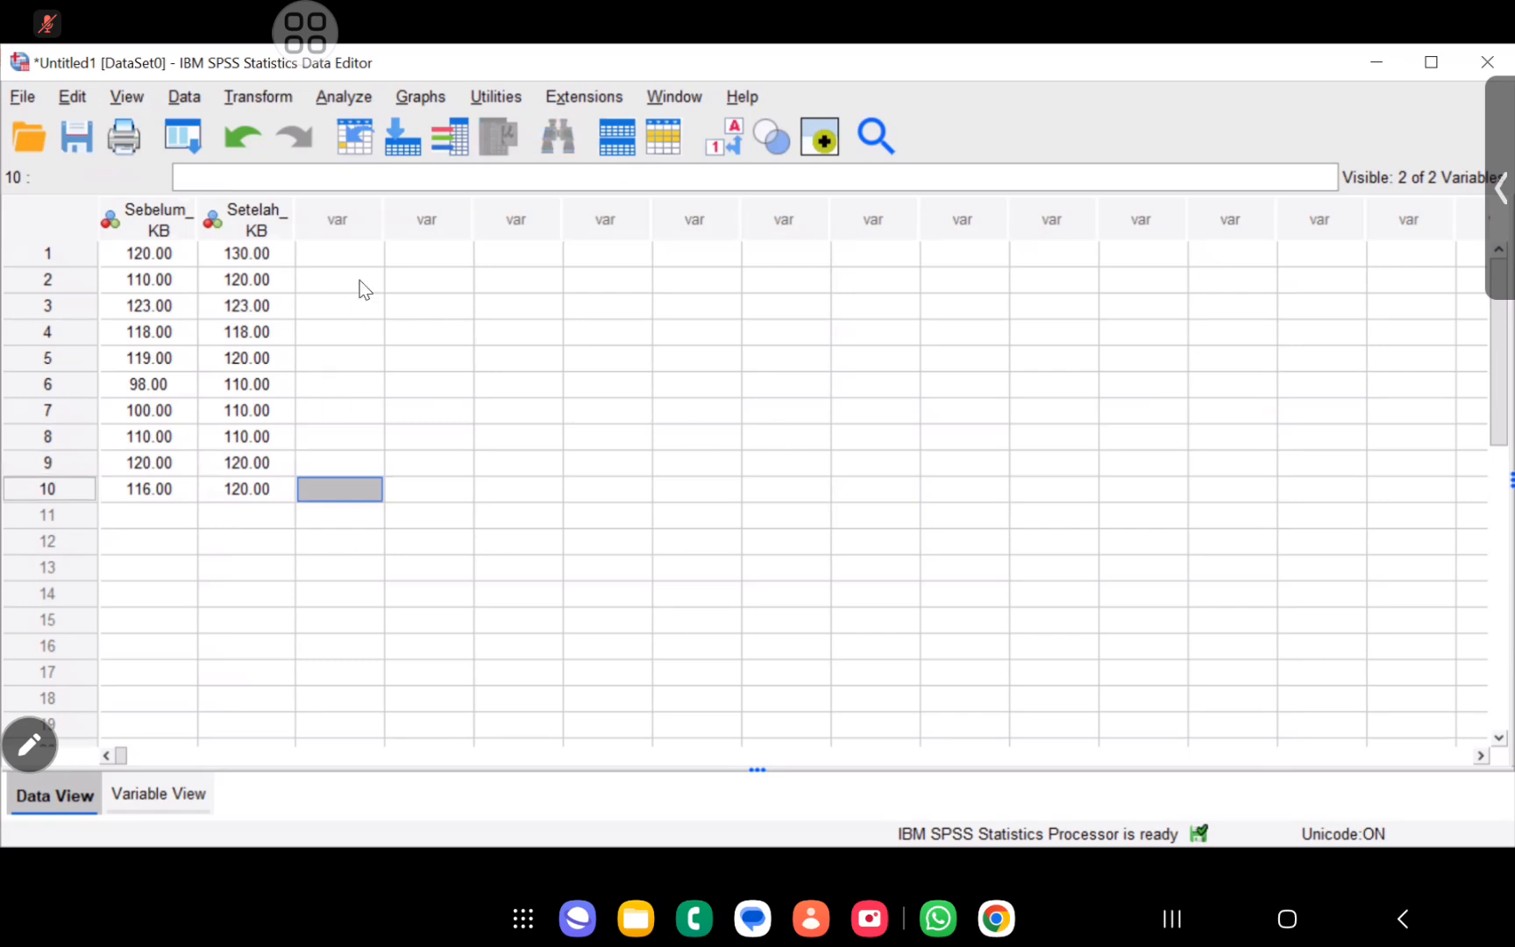
Run Descriptives on Sebelum KB and Setelah KB with mean, standard deviation, minimum and maximum.
{"action": "left_click", "coordinate": [346, 98]}
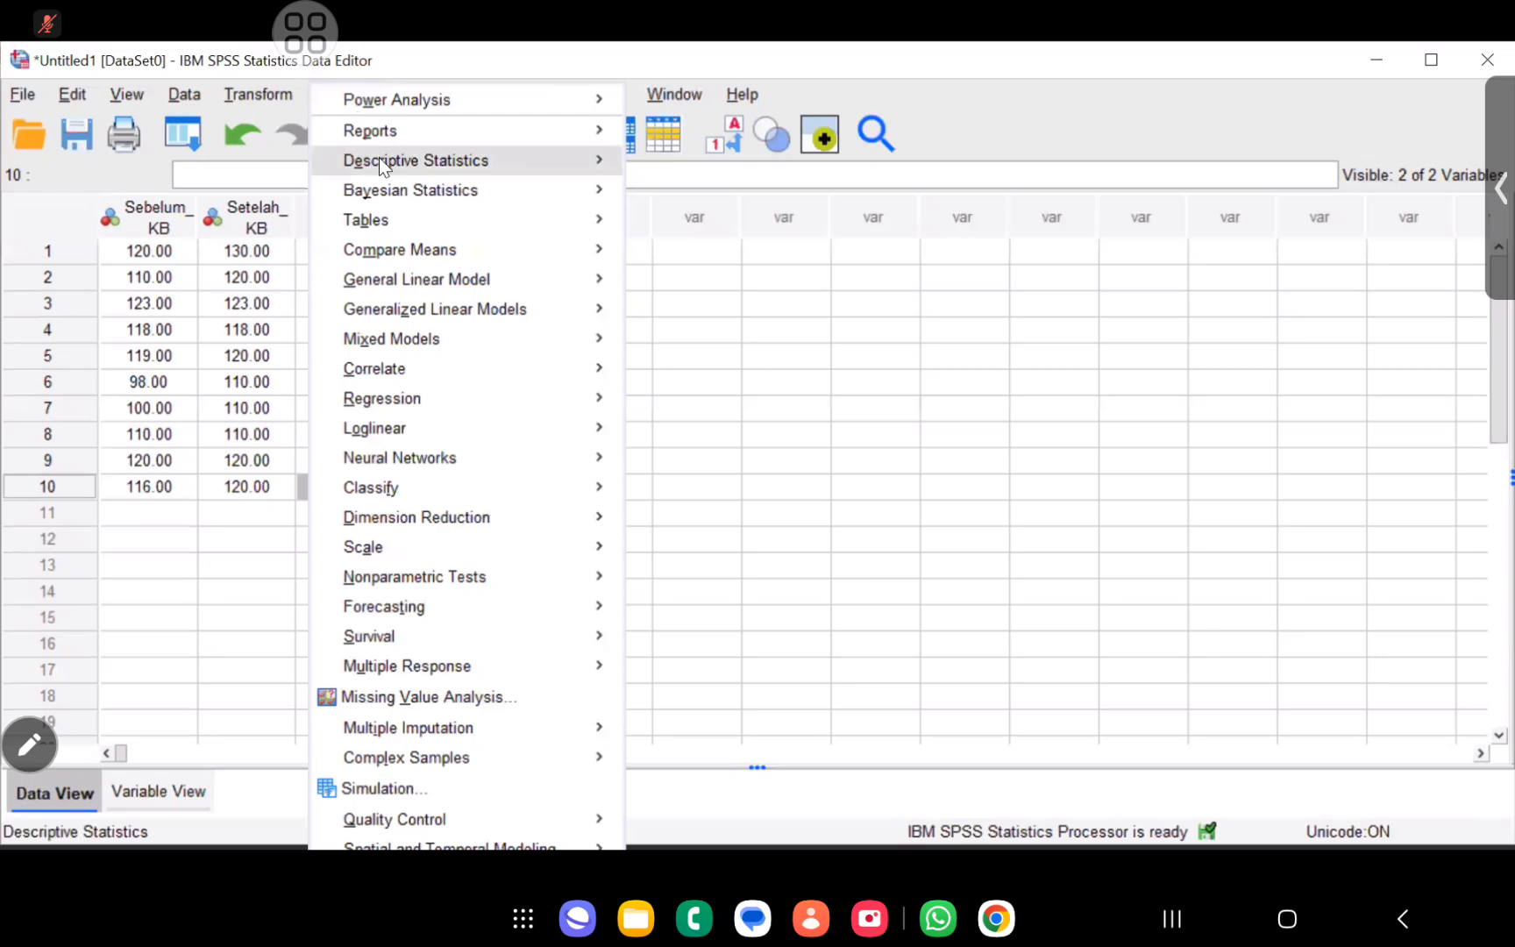
{"action": "mouse_move", "coordinate": [380, 161]}
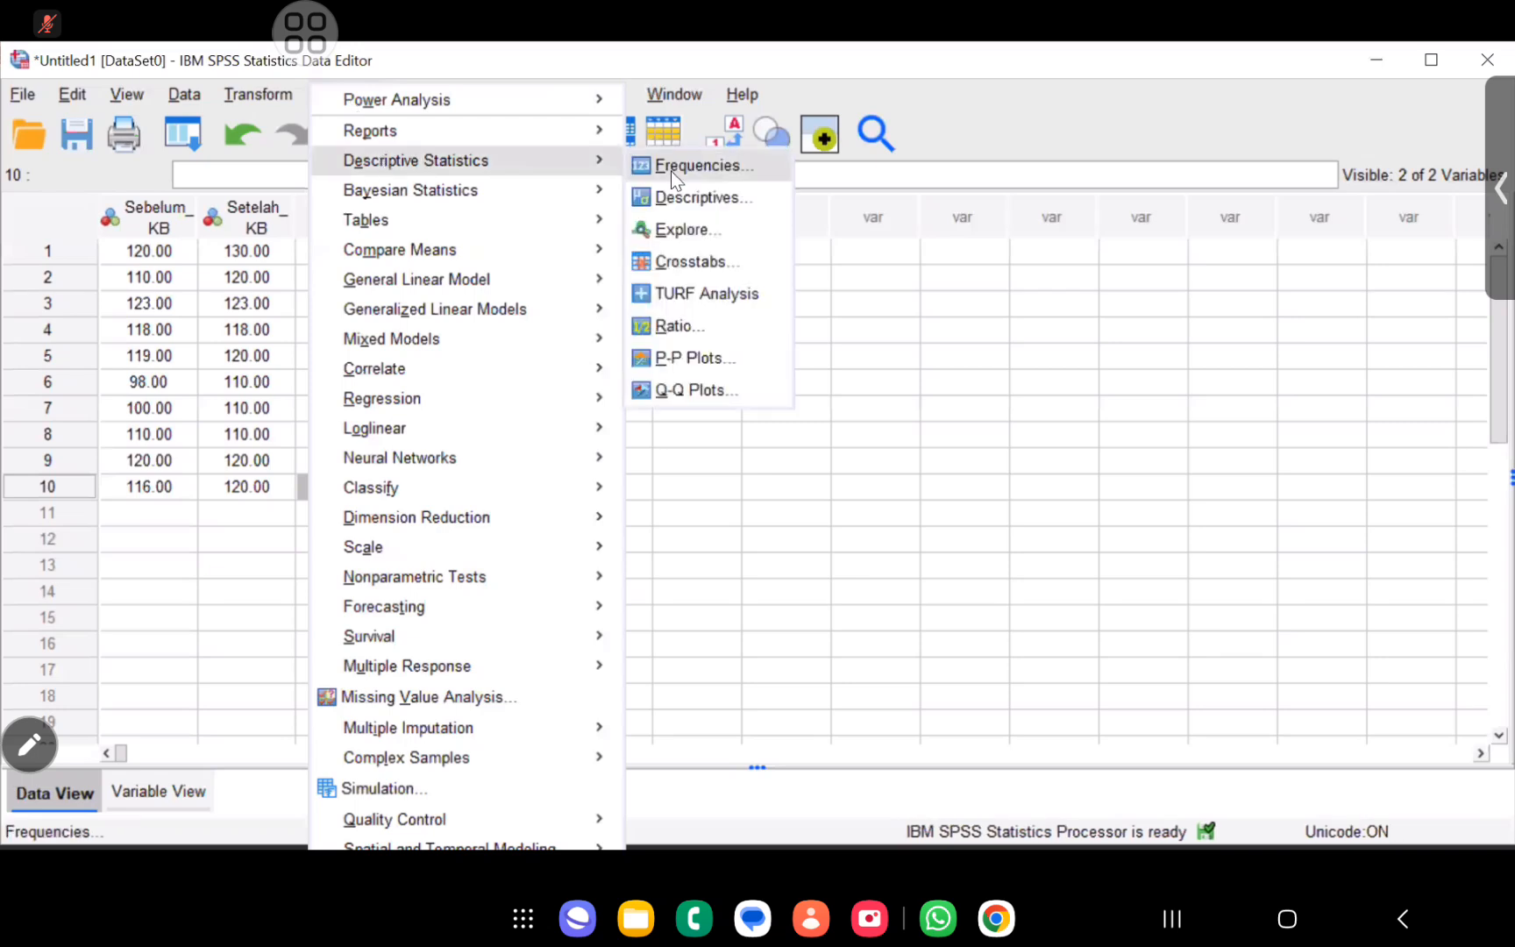
{"action": "left_click", "coordinate": [739, 197]}
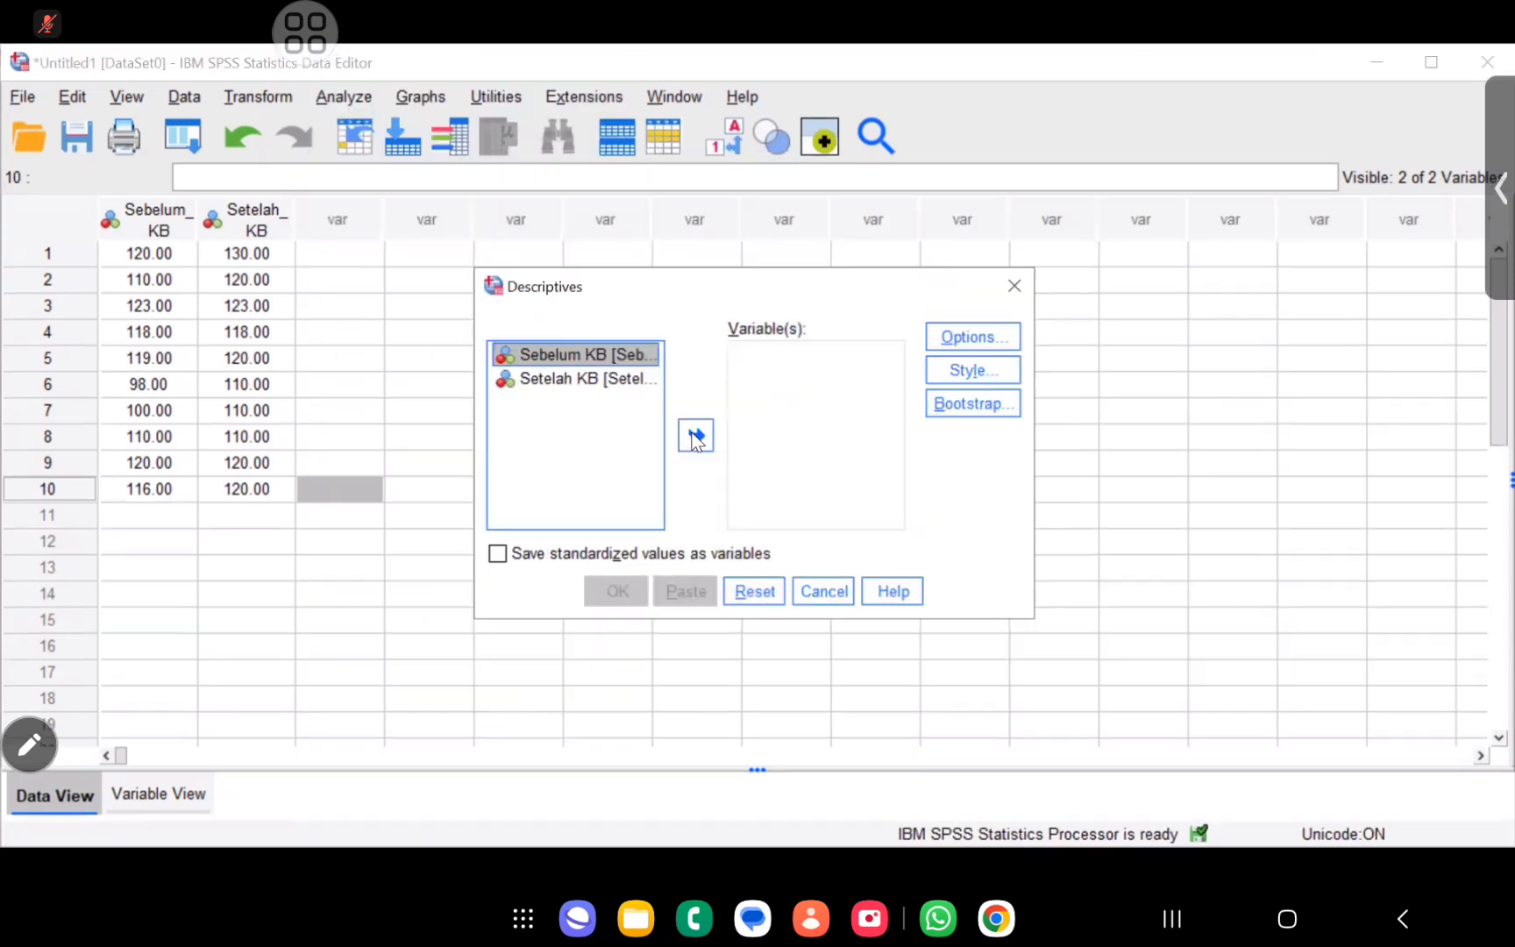
{"action": "left_click", "coordinate": [696, 435]}
{"action": "left_click", "coordinate": [618, 356]}
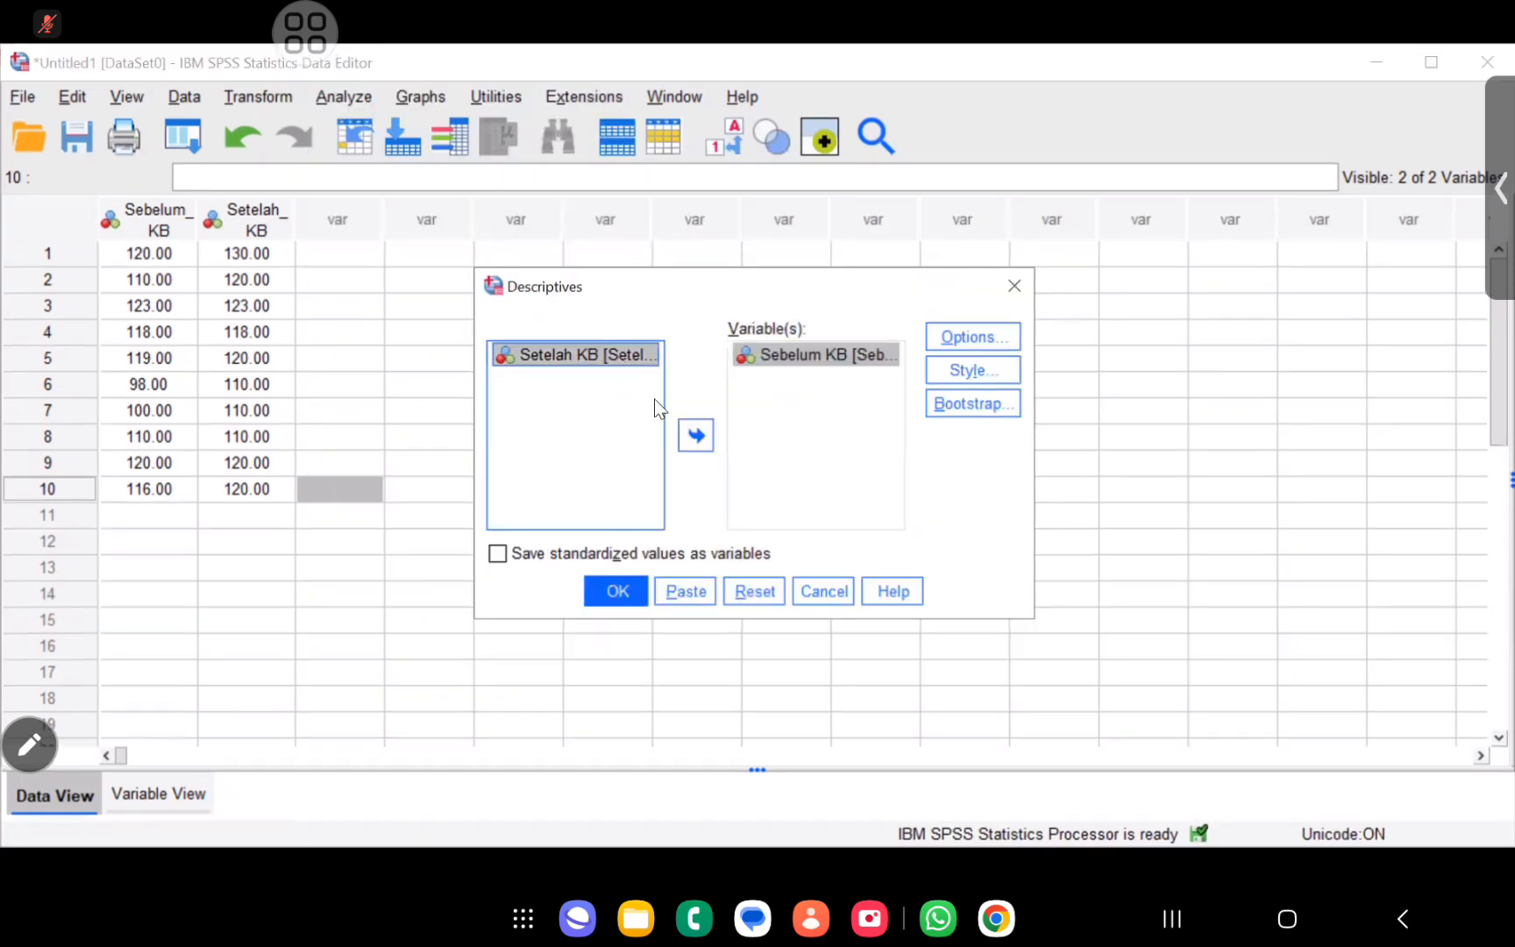
{"action": "left_click", "coordinate": [695, 435]}
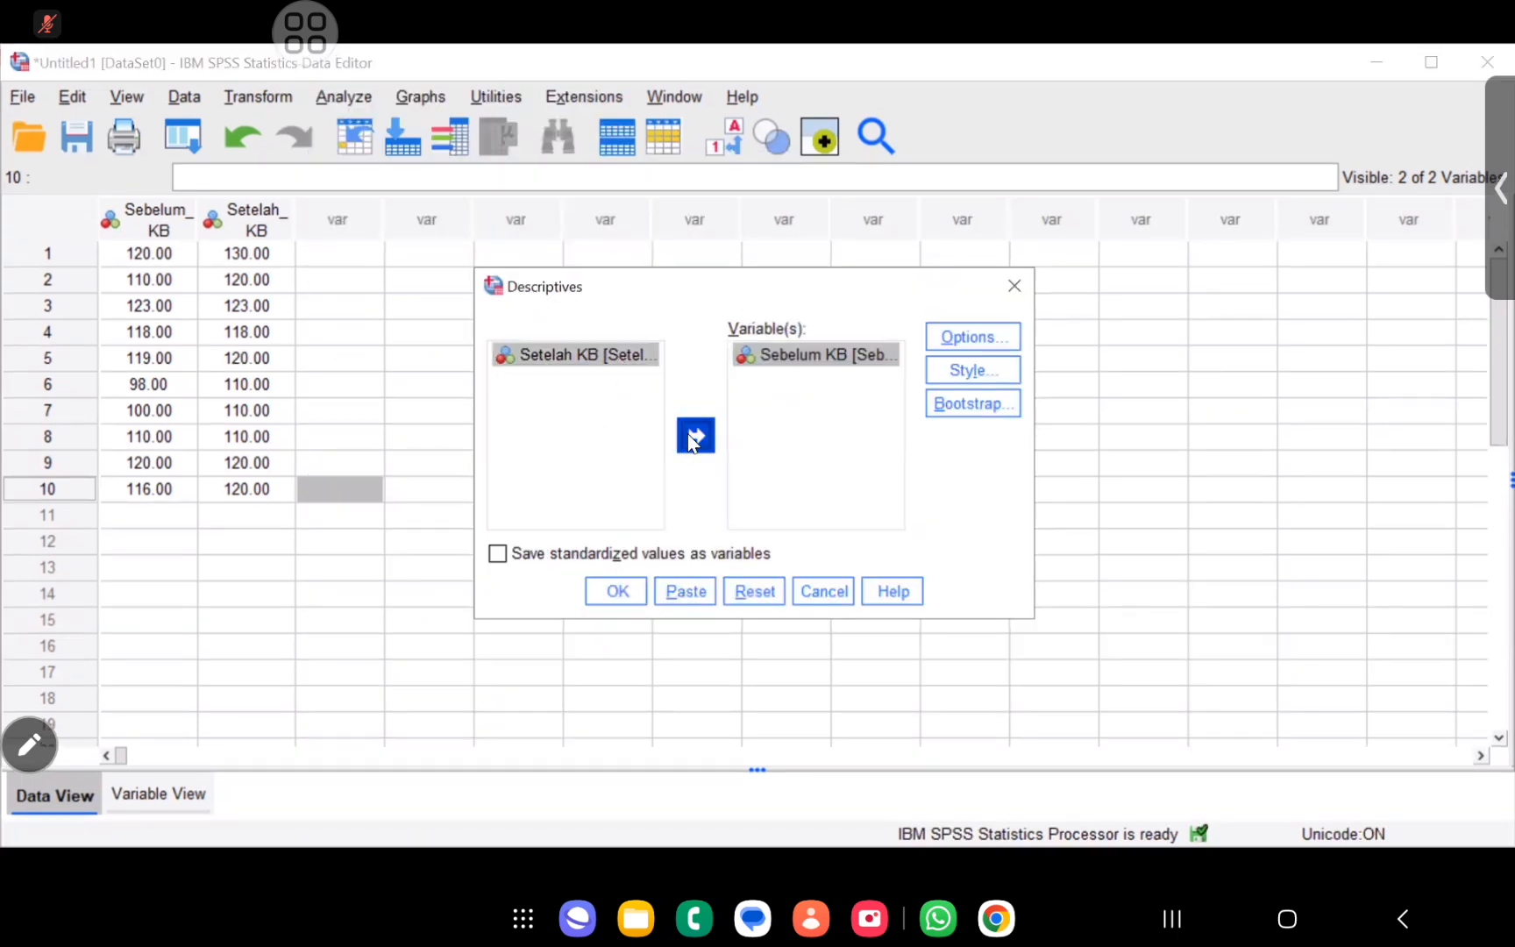
{"action": "left_click", "coordinate": [971, 345]}
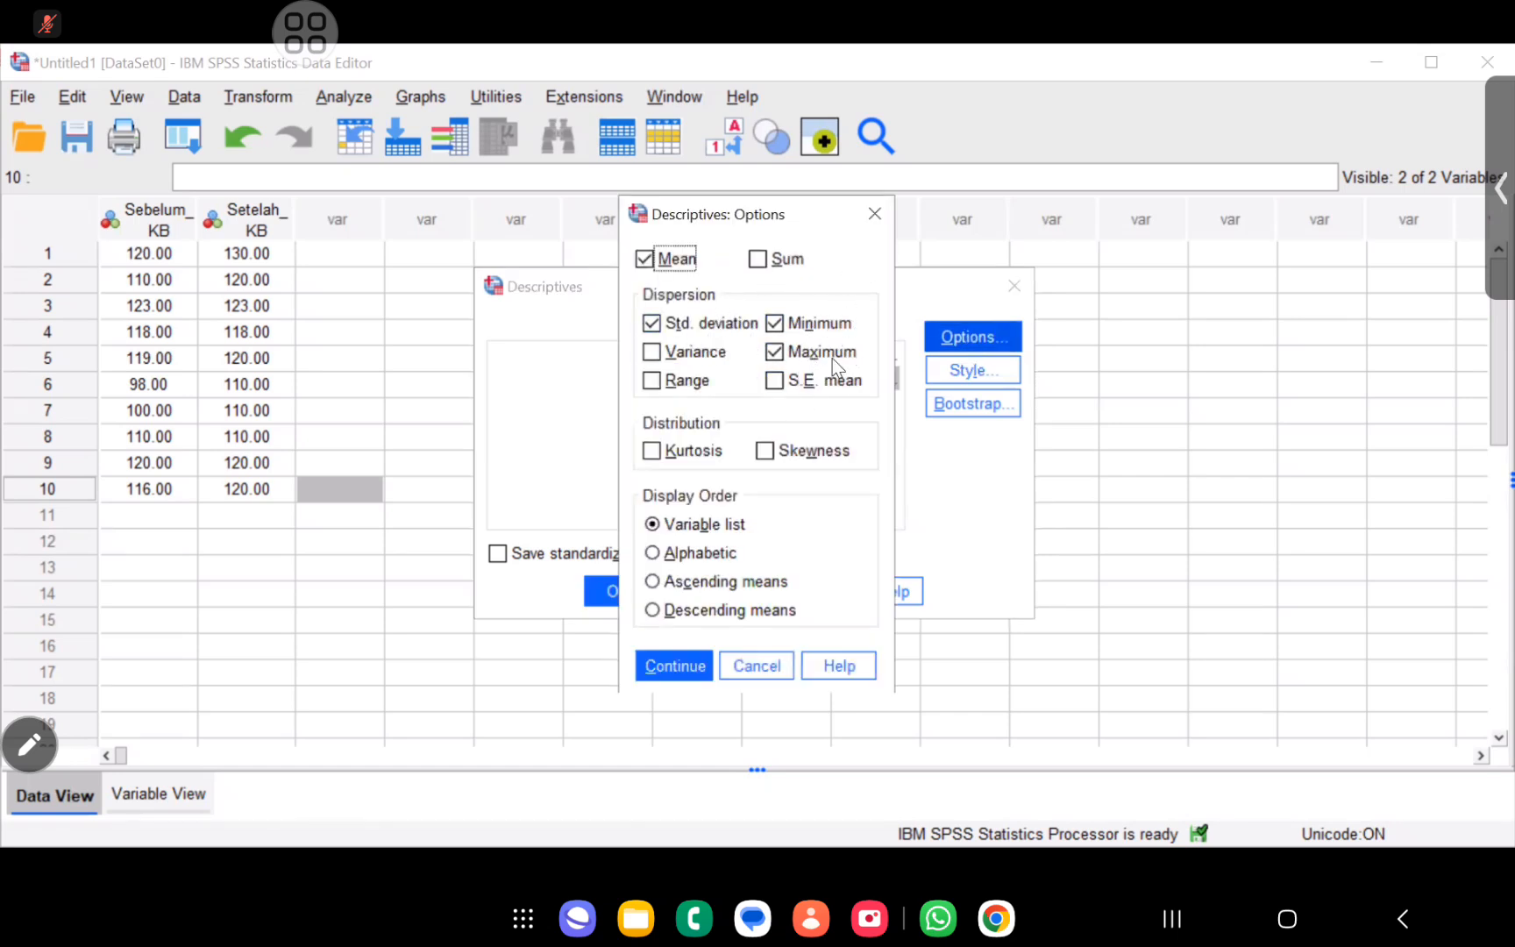
{"action": "left_click", "coordinate": [673, 664]}
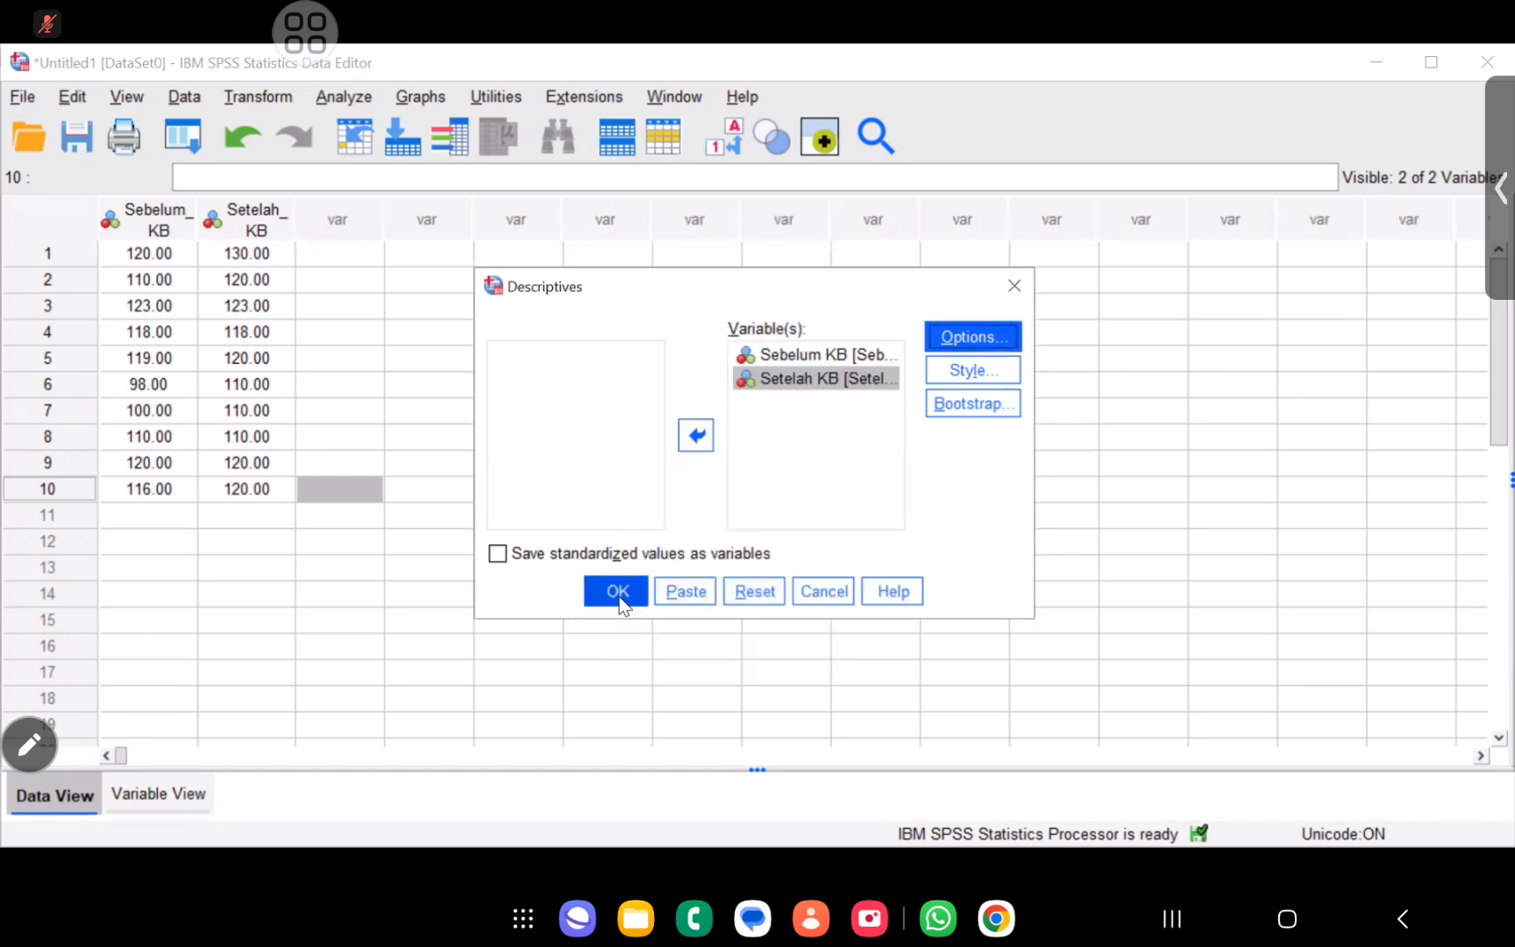
{"action": "left_click", "coordinate": [619, 603]}
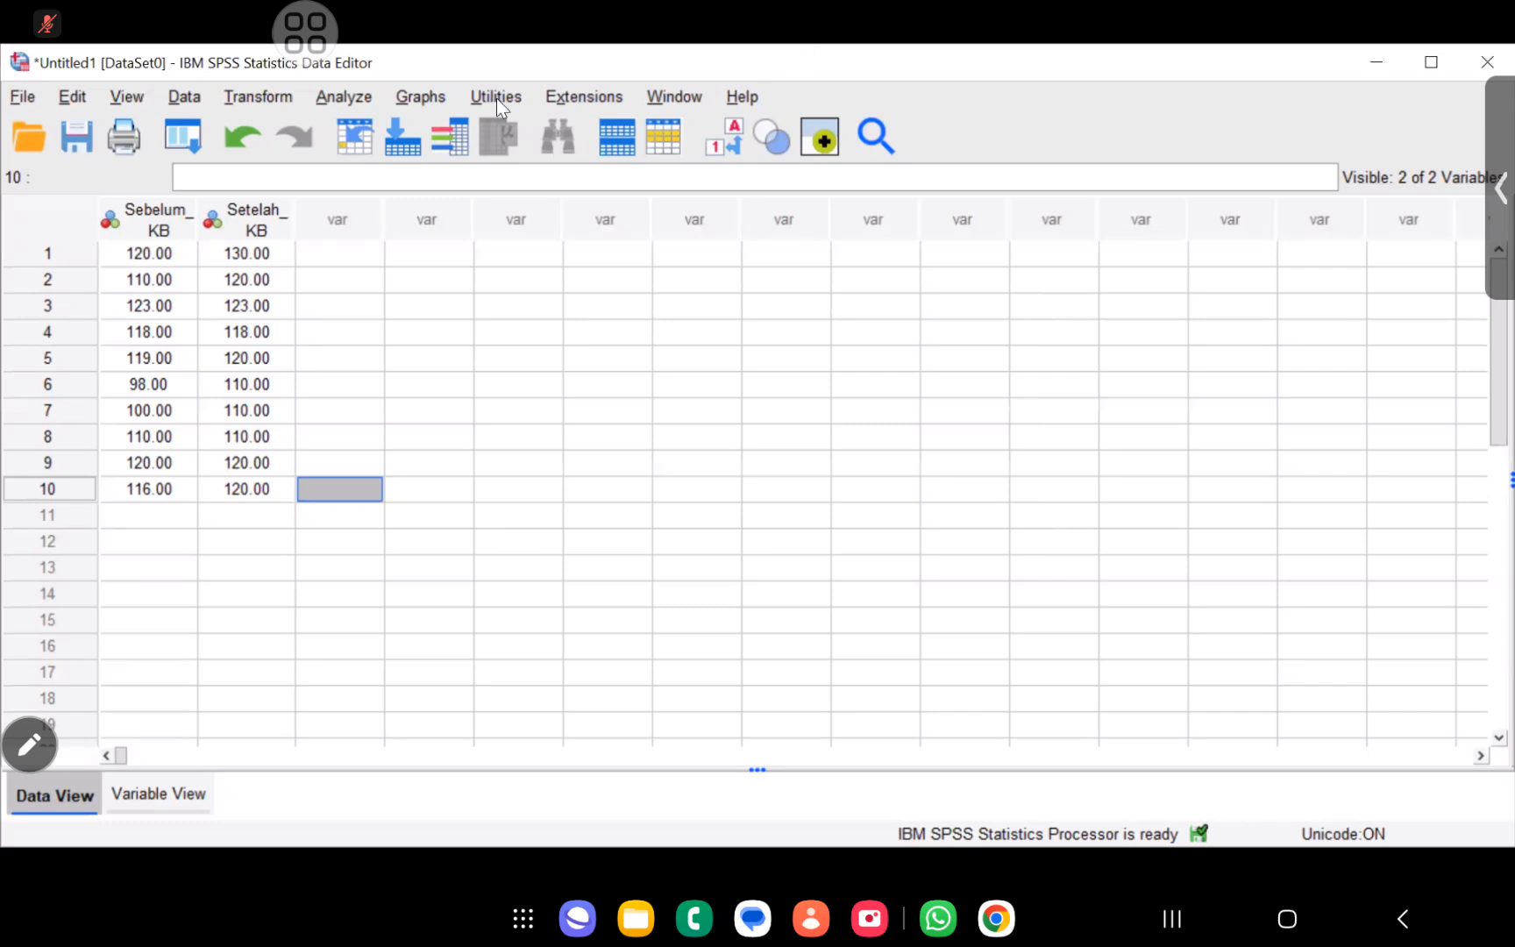
Set up a Crosstabs analysis with Sebelum KB as the row variable and Setelah KB as the column variable.
{"action": "left_click", "coordinate": [332, 102]}
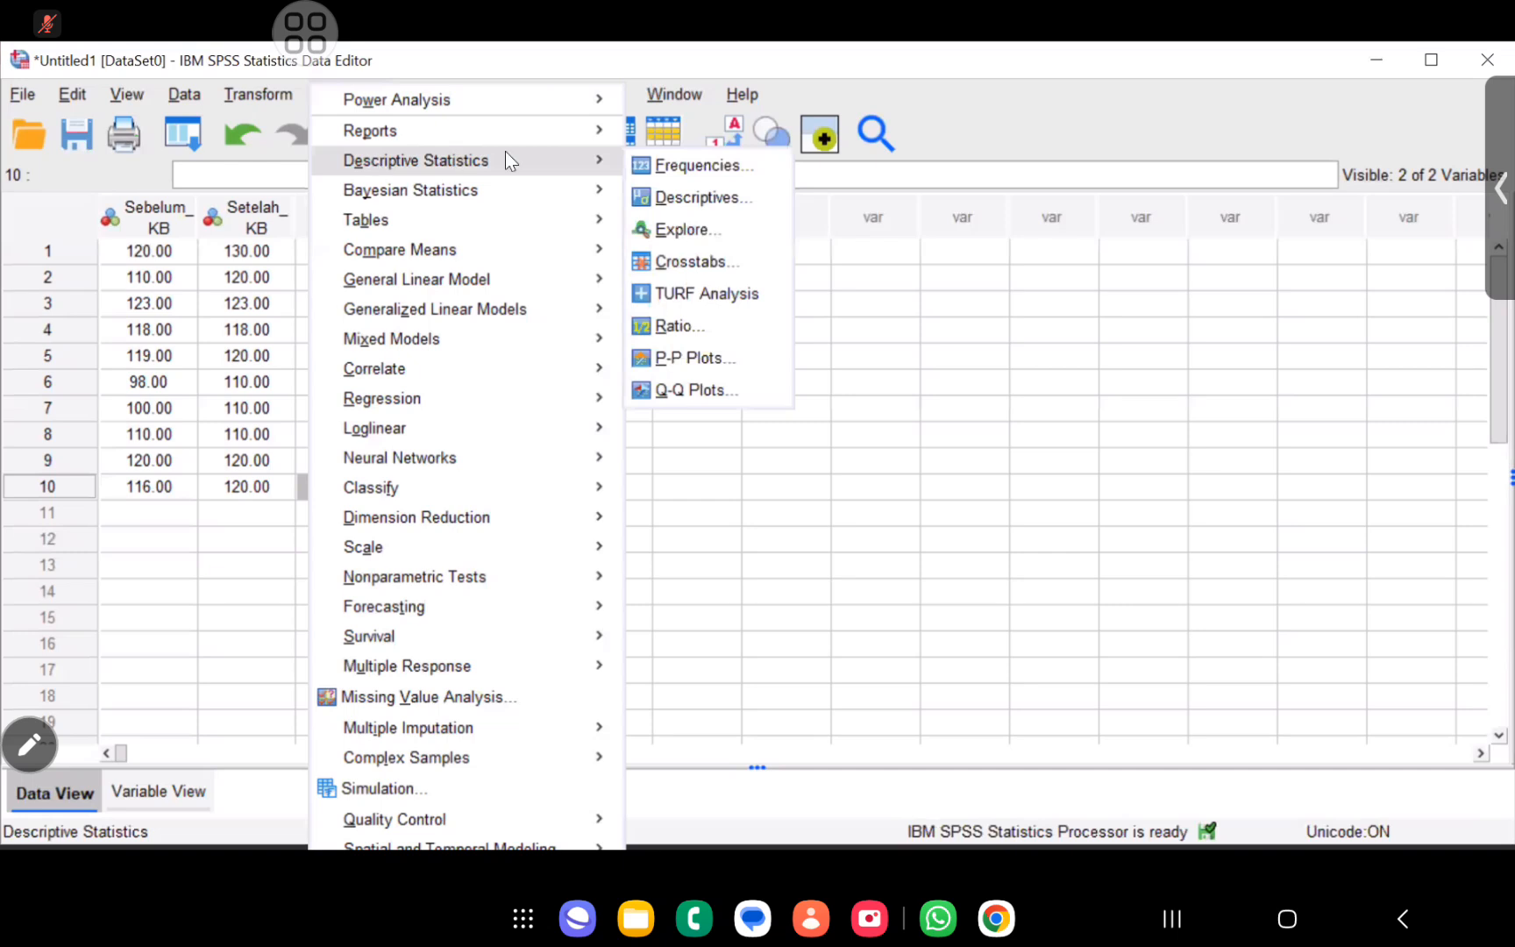
{"action": "left_click", "coordinate": [622, 262]}
{"action": "left_click", "coordinate": [697, 283]}
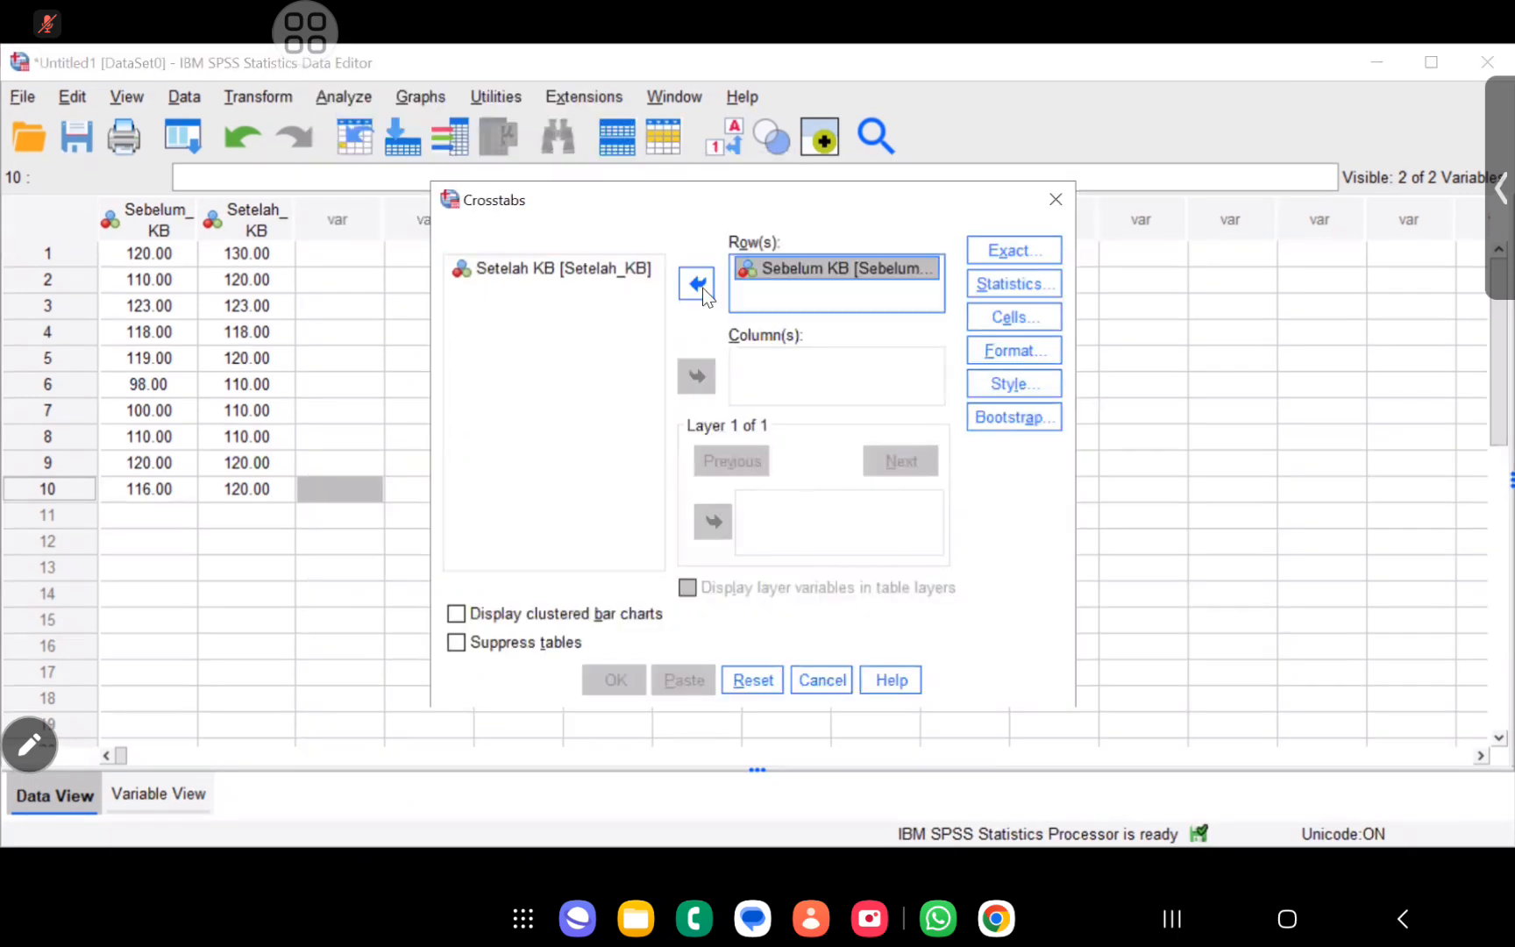
{"action": "left_click", "coordinate": [605, 270]}
{"action": "left_click", "coordinate": [697, 376]}
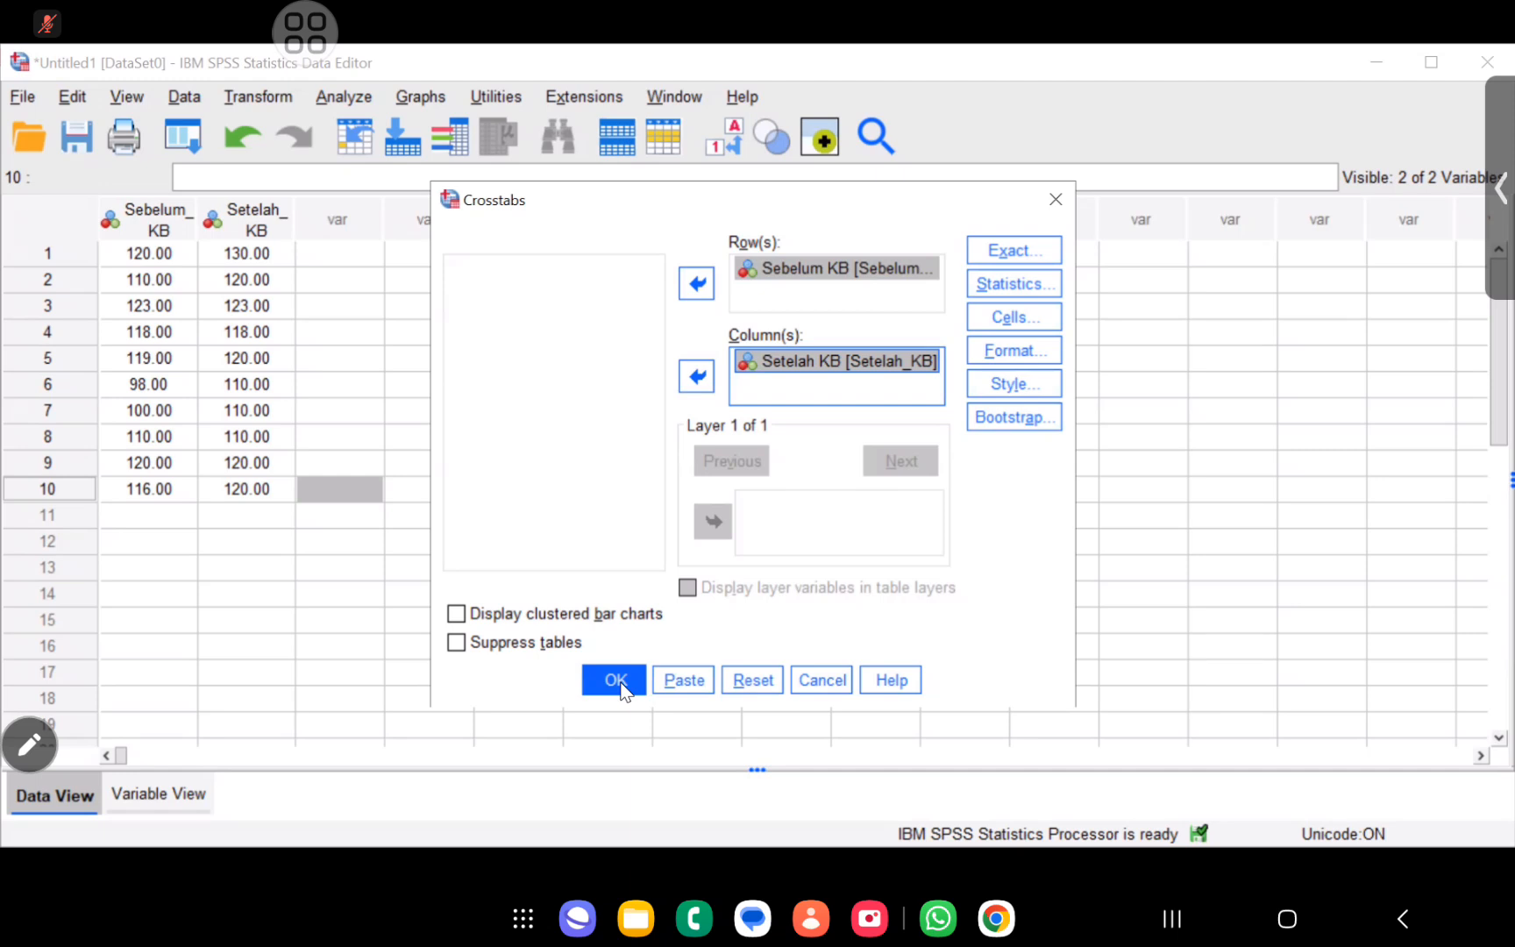
Exclude Chi-square from the crosstab statistics while keeping Correlations, and run the crosstab.
{"action": "left_click", "coordinate": [1040, 292]}
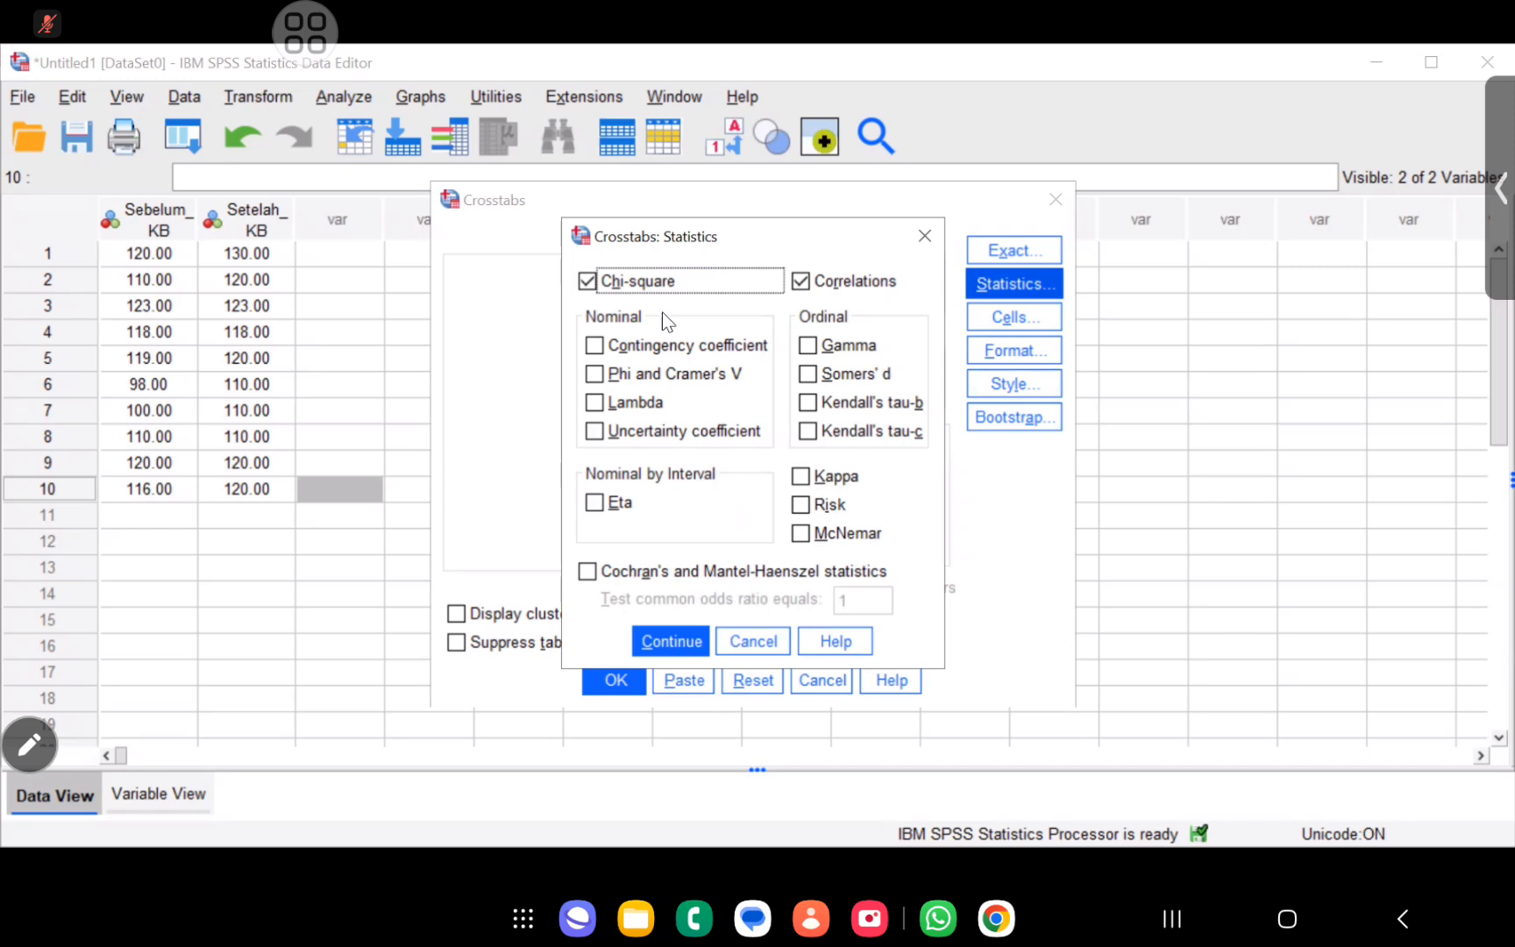
{"action": "left_click", "coordinate": [588, 281]}
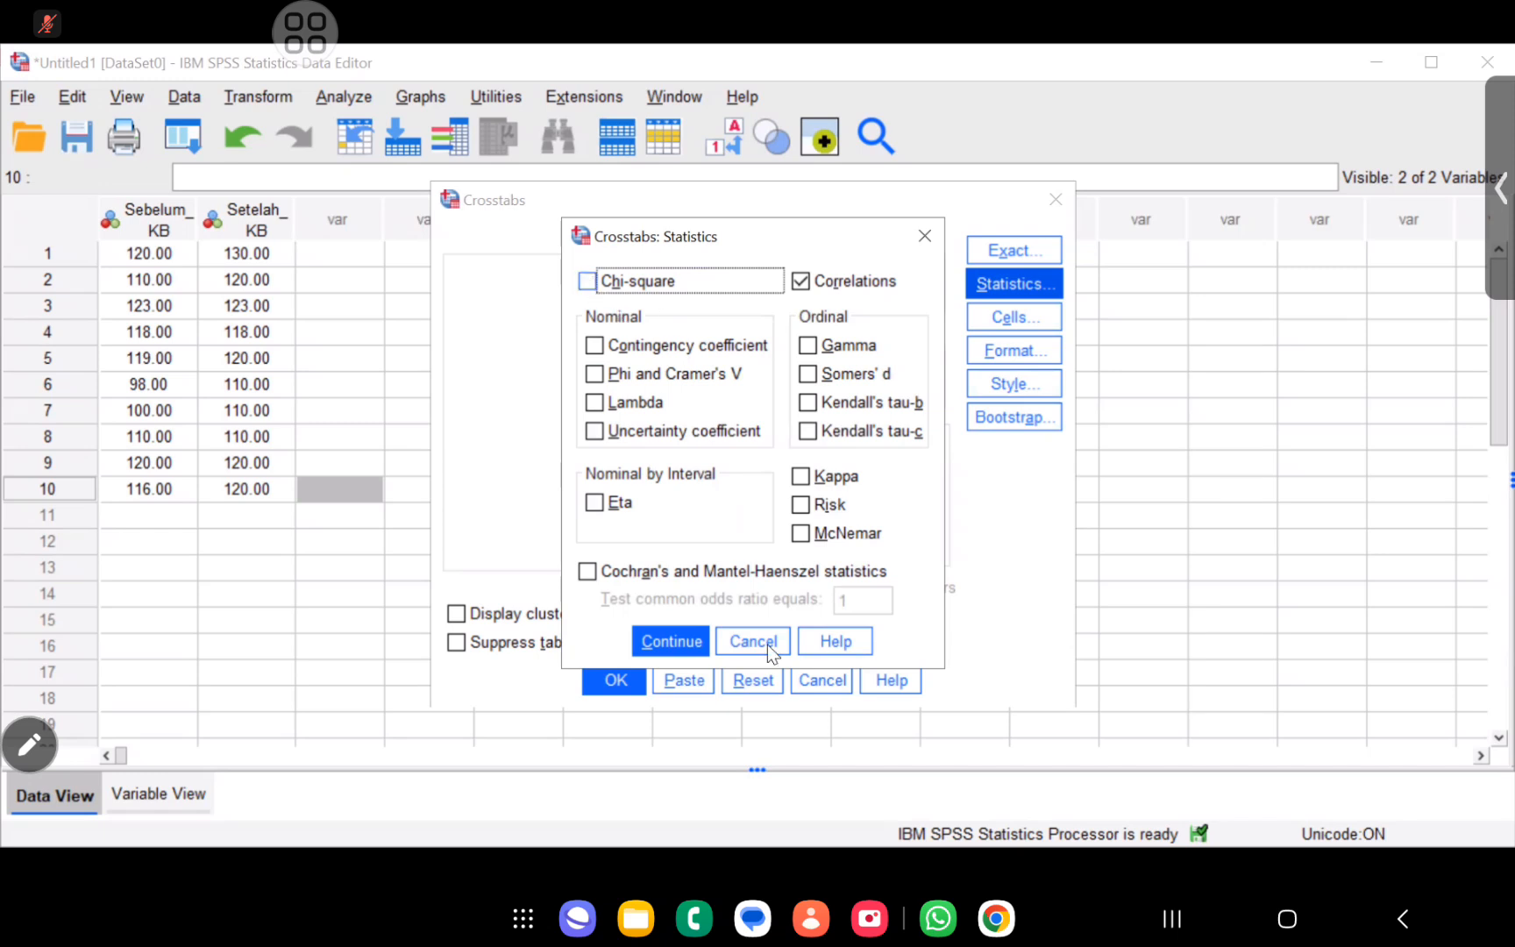
{"action": "left_click", "coordinate": [672, 641]}
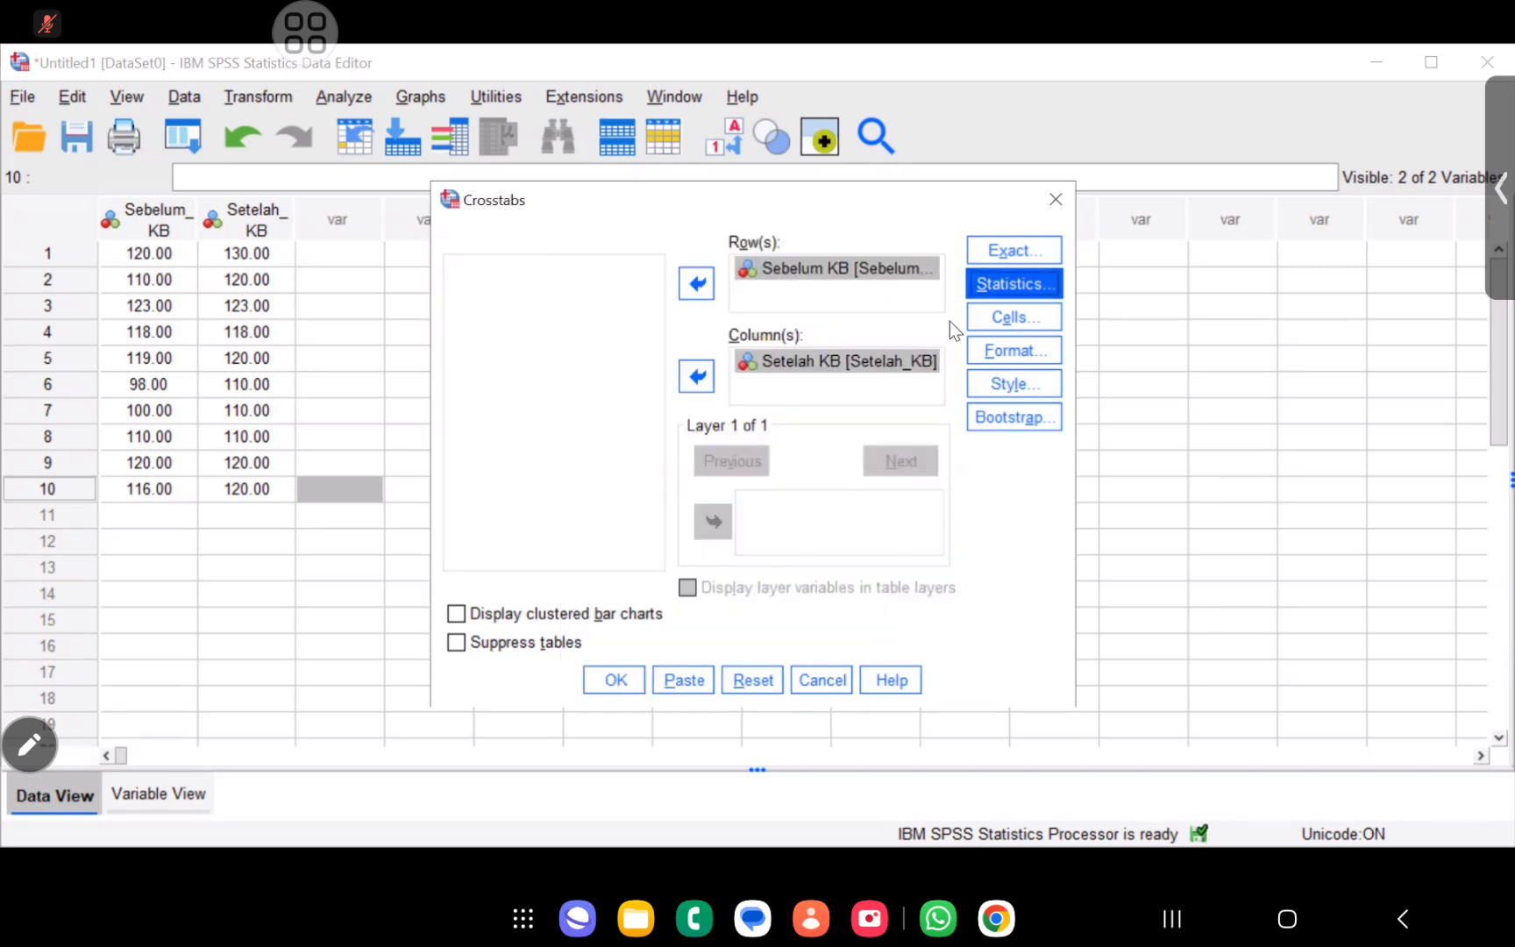
{"action": "left_click", "coordinate": [616, 682]}
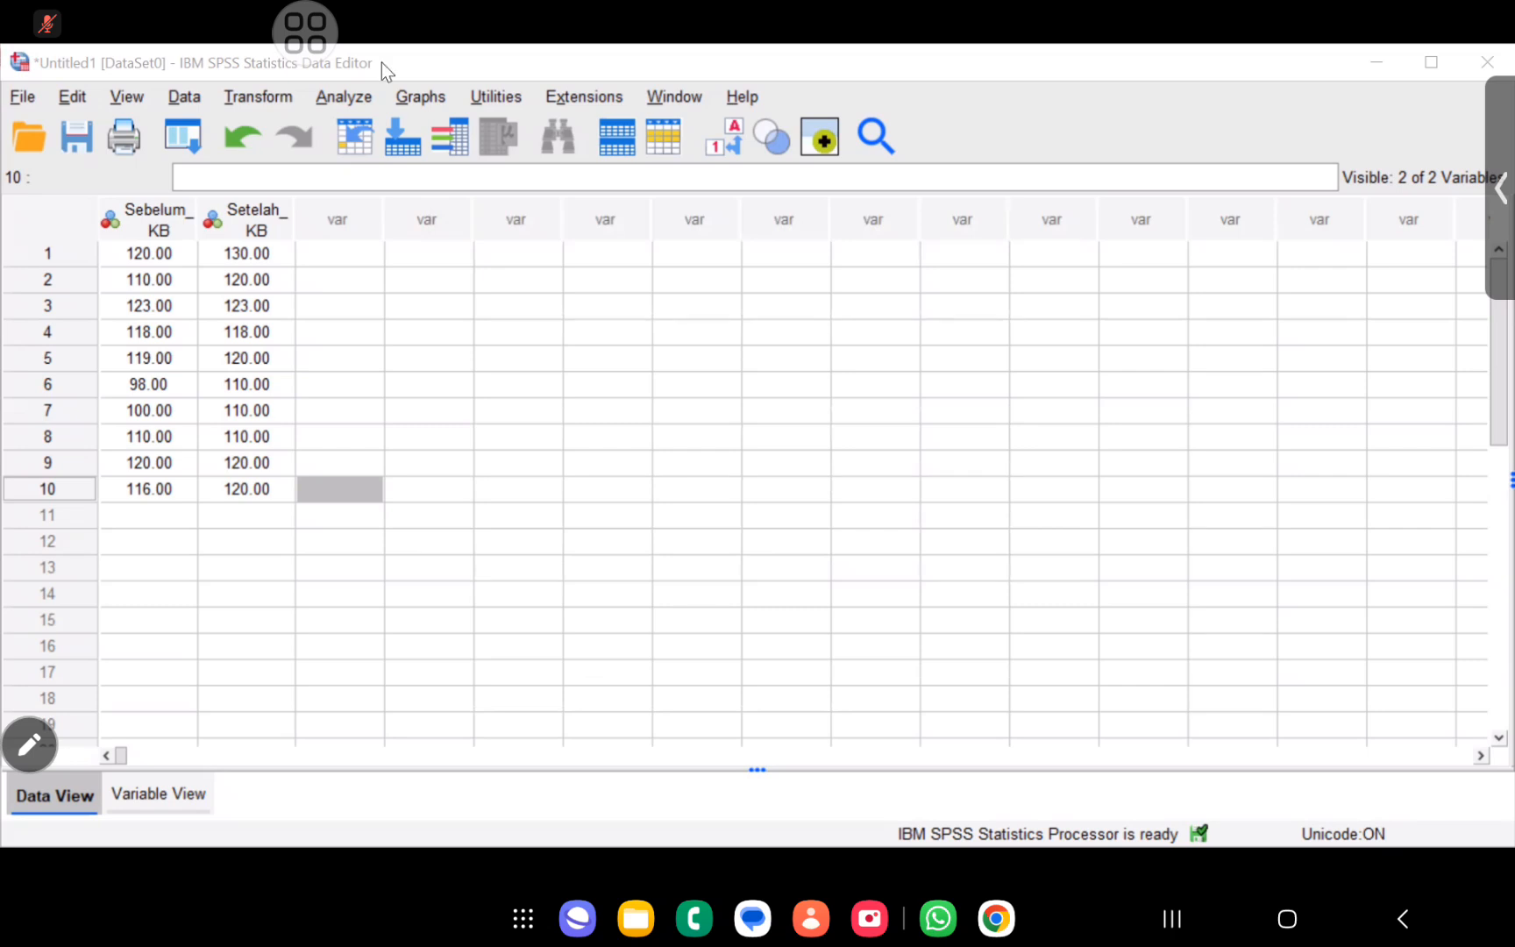
Set up an Explore analysis with Sebelum KB in the dependent list and Setelah KB in the factor list.
{"action": "left_click", "coordinate": [353, 89]}
{"action": "left_click", "coordinate": [343, 96]}
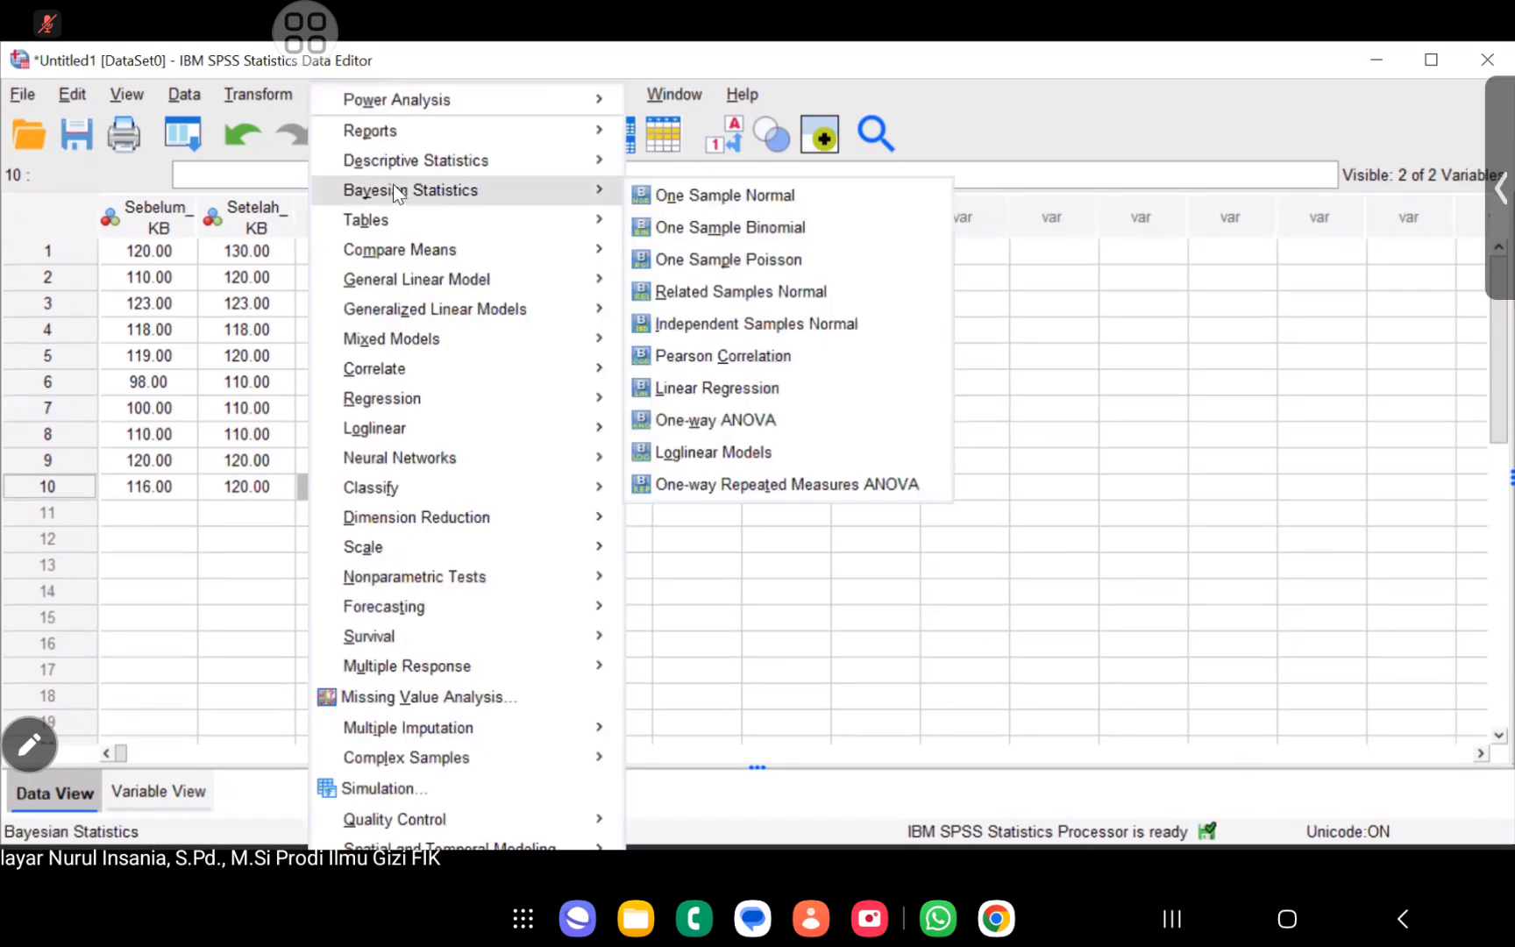
{"action": "mouse_move", "coordinate": [586, 171]}
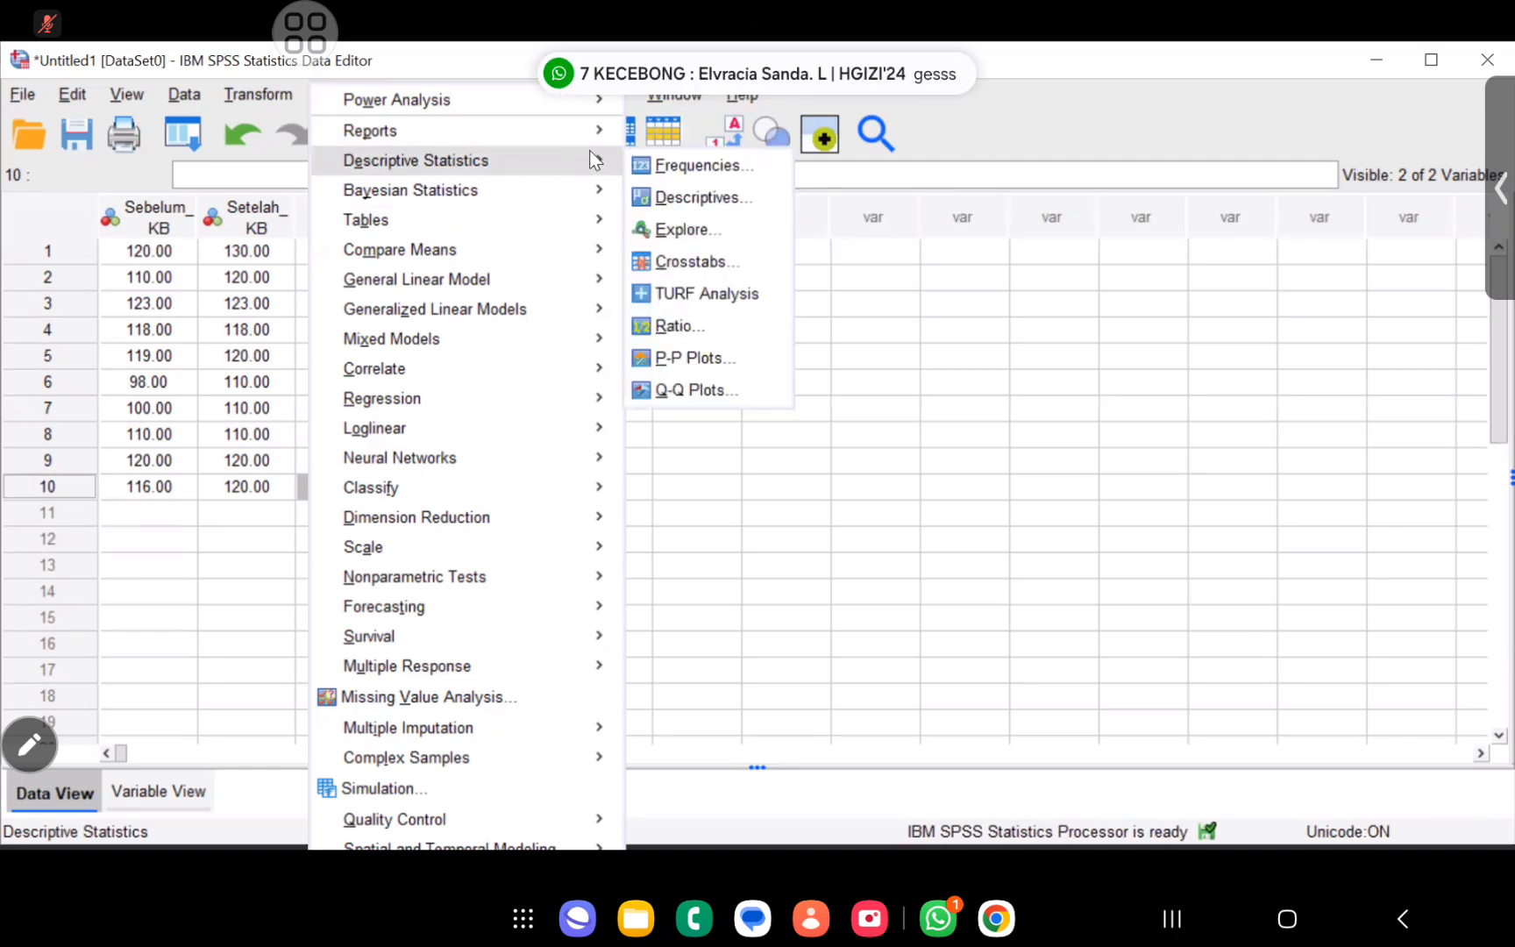
{"action": "left_click", "coordinate": [694, 230]}
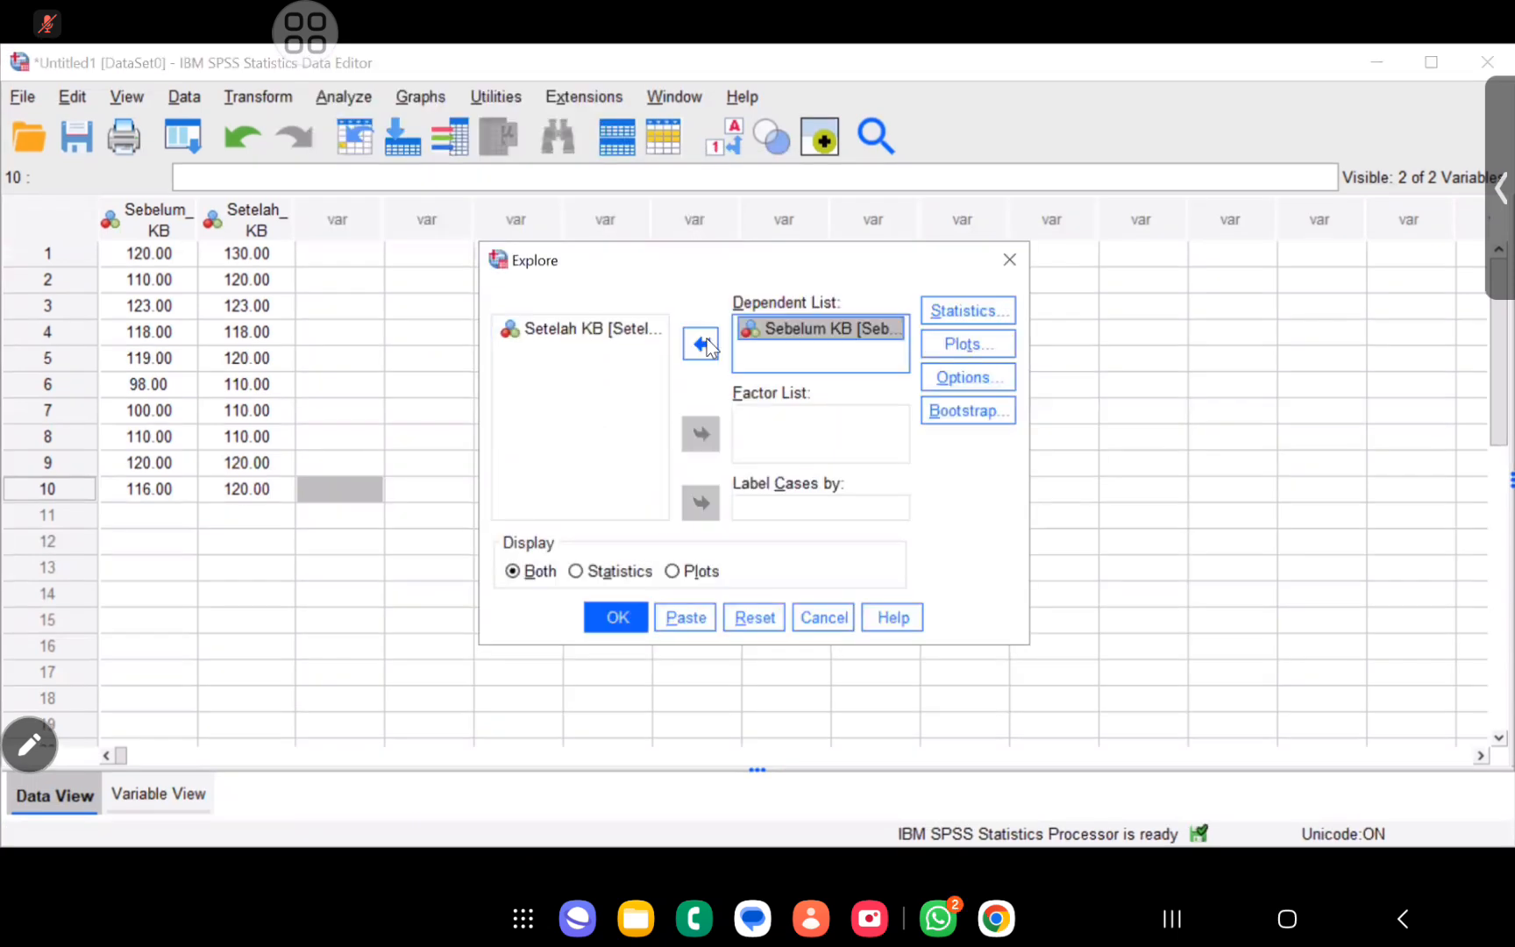
{"action": "left_click", "coordinate": [617, 329]}
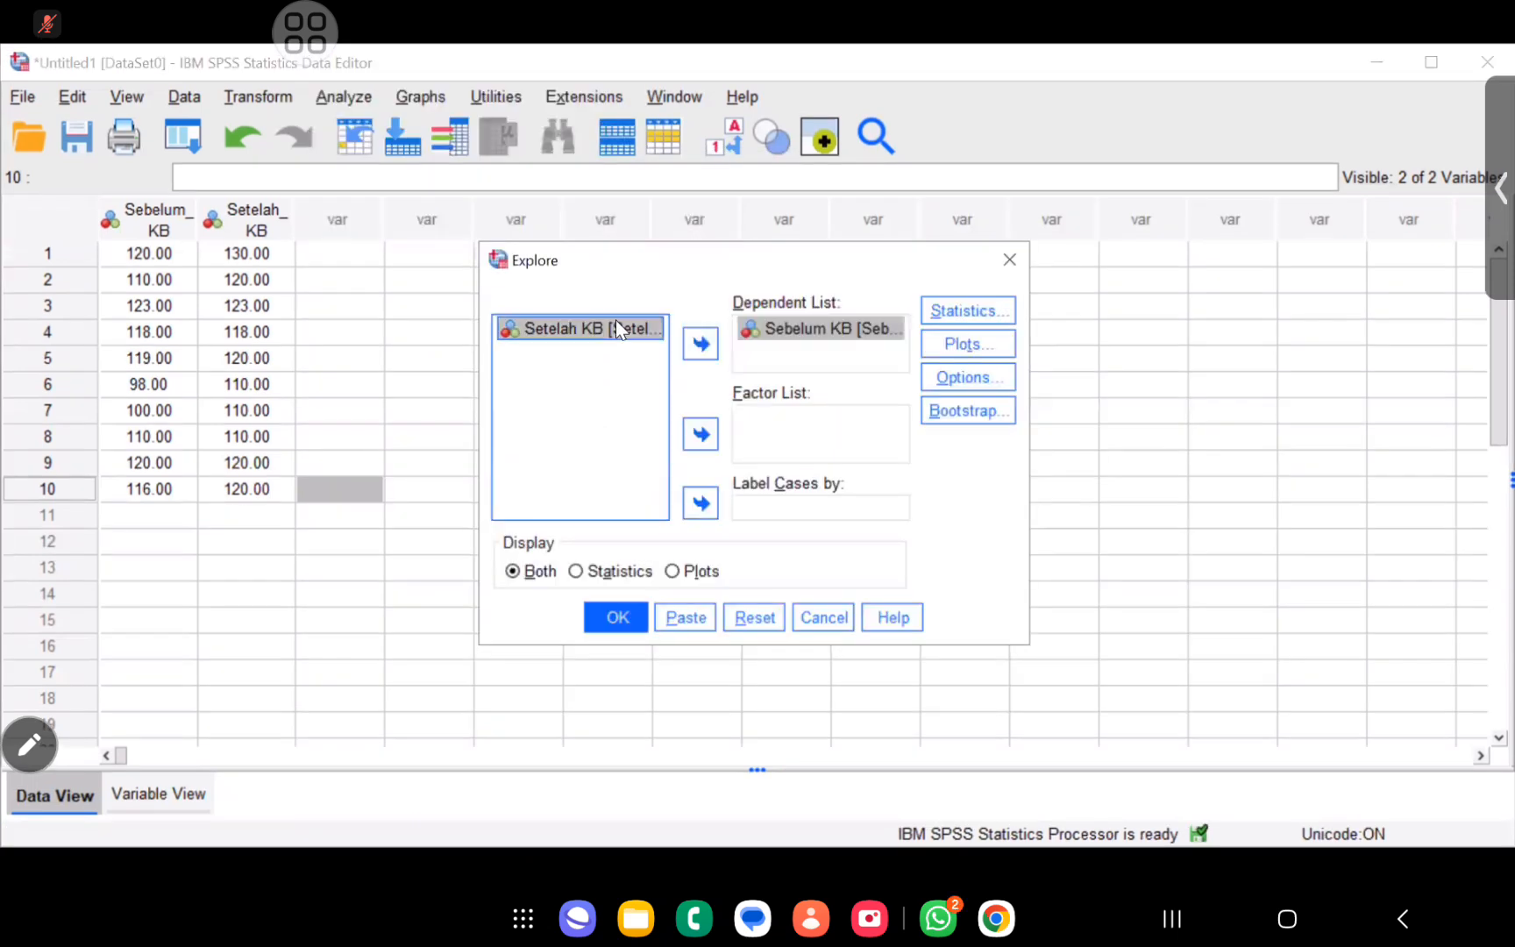
{"action": "left_click", "coordinate": [701, 438]}
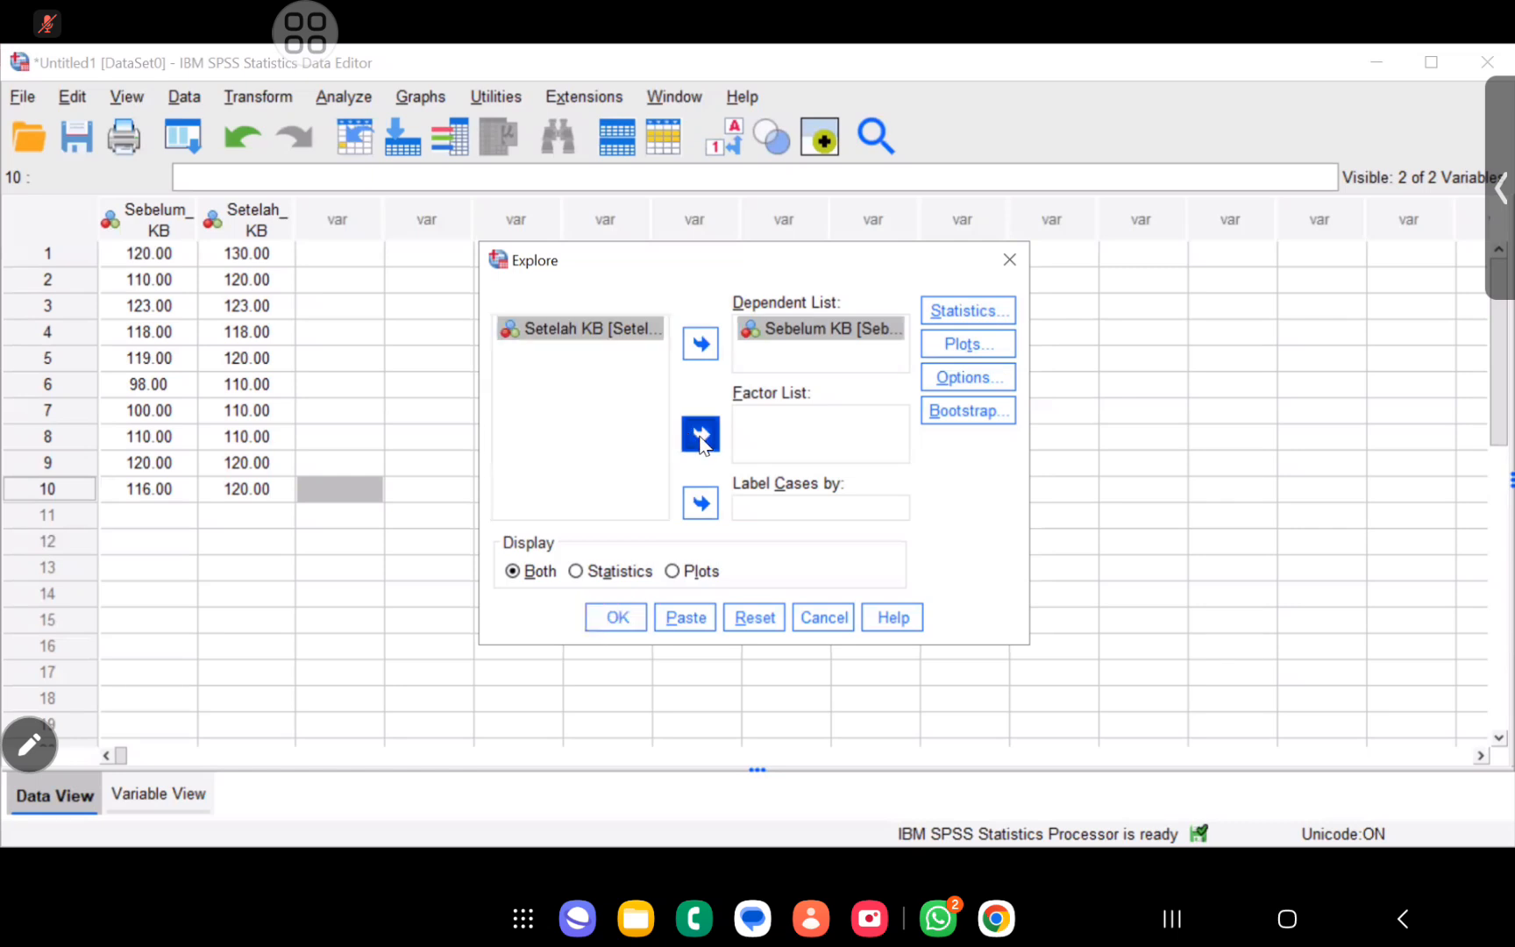
Include normality plots with tests, without stem-and-leaf or histogram, and run the Explore analysis of Sebelum KB by Setelah KB.
{"action": "left_click", "coordinate": [964, 347]}
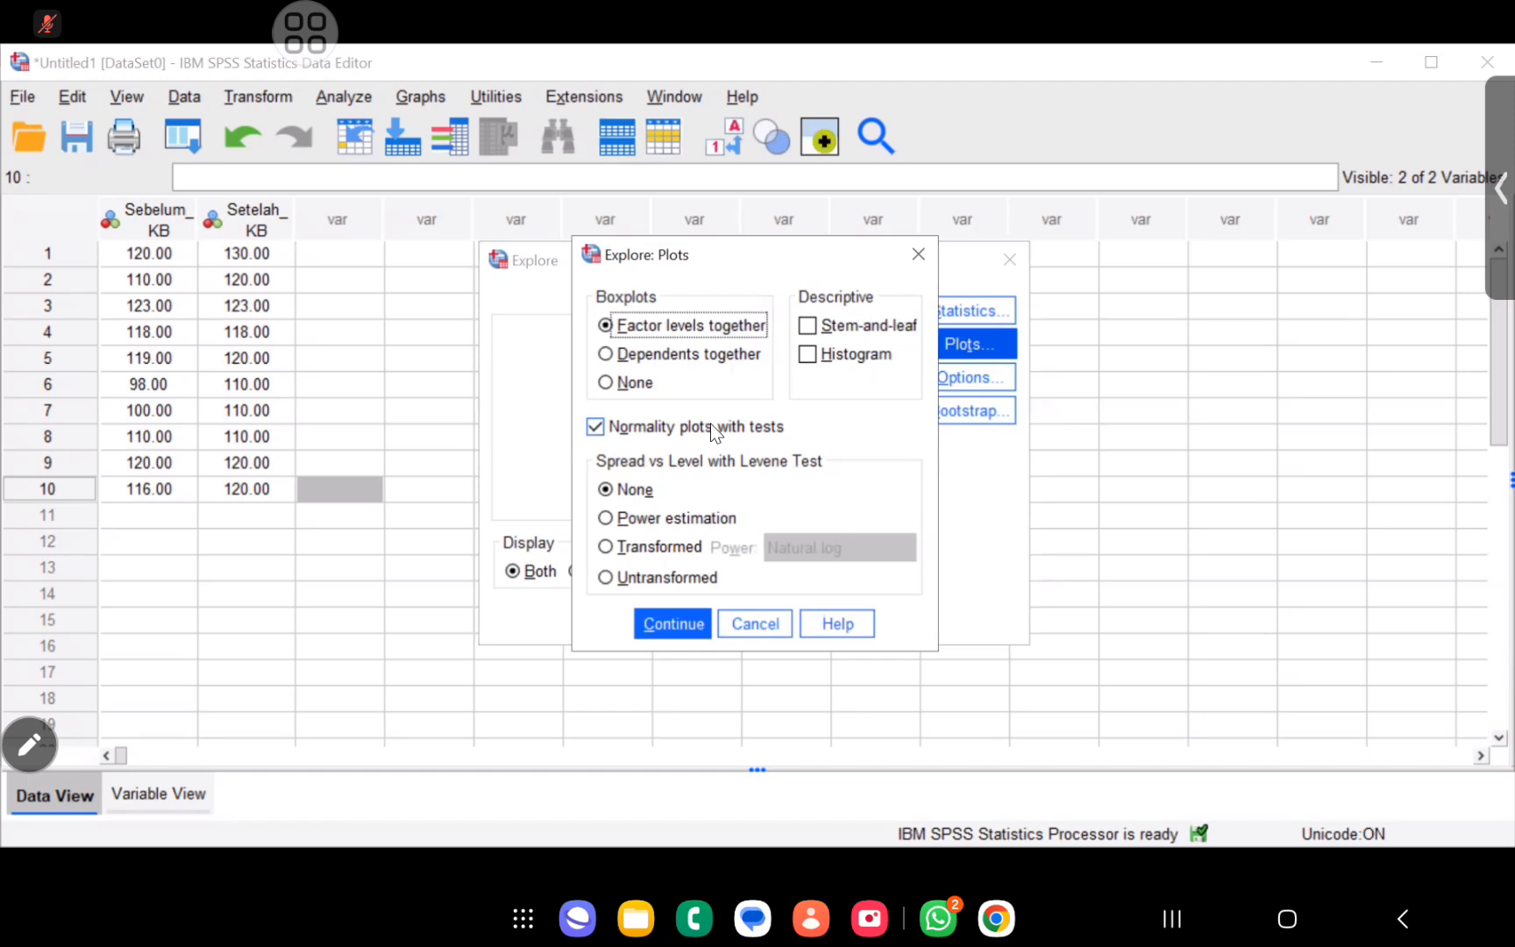
{"action": "left_click", "coordinate": [676, 625]}
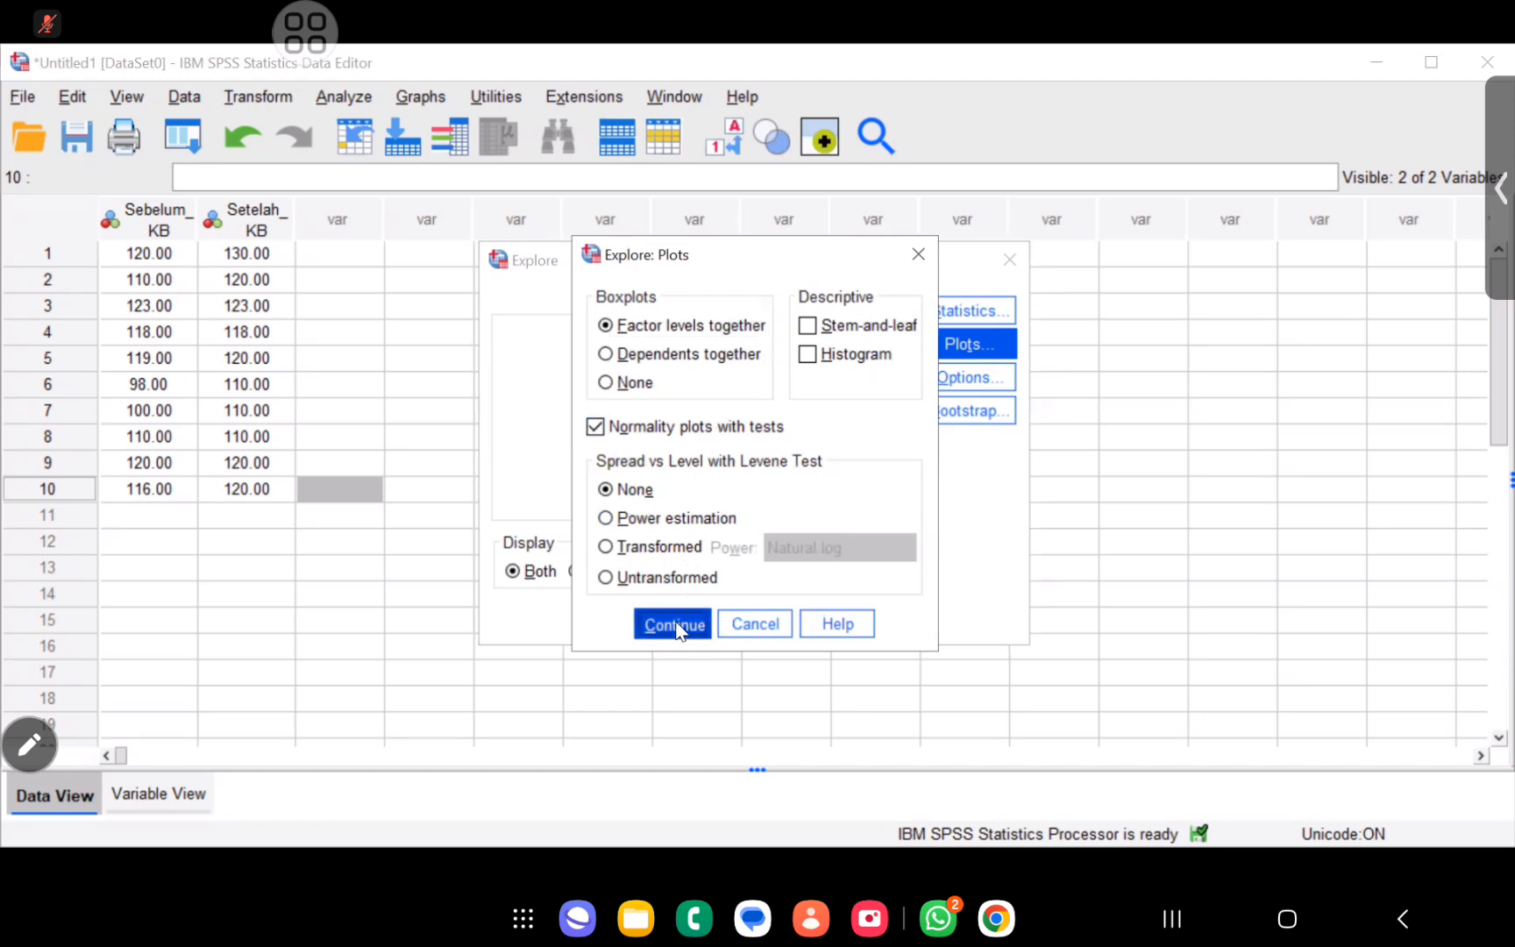
{"action": "left_click", "coordinate": [610, 619]}
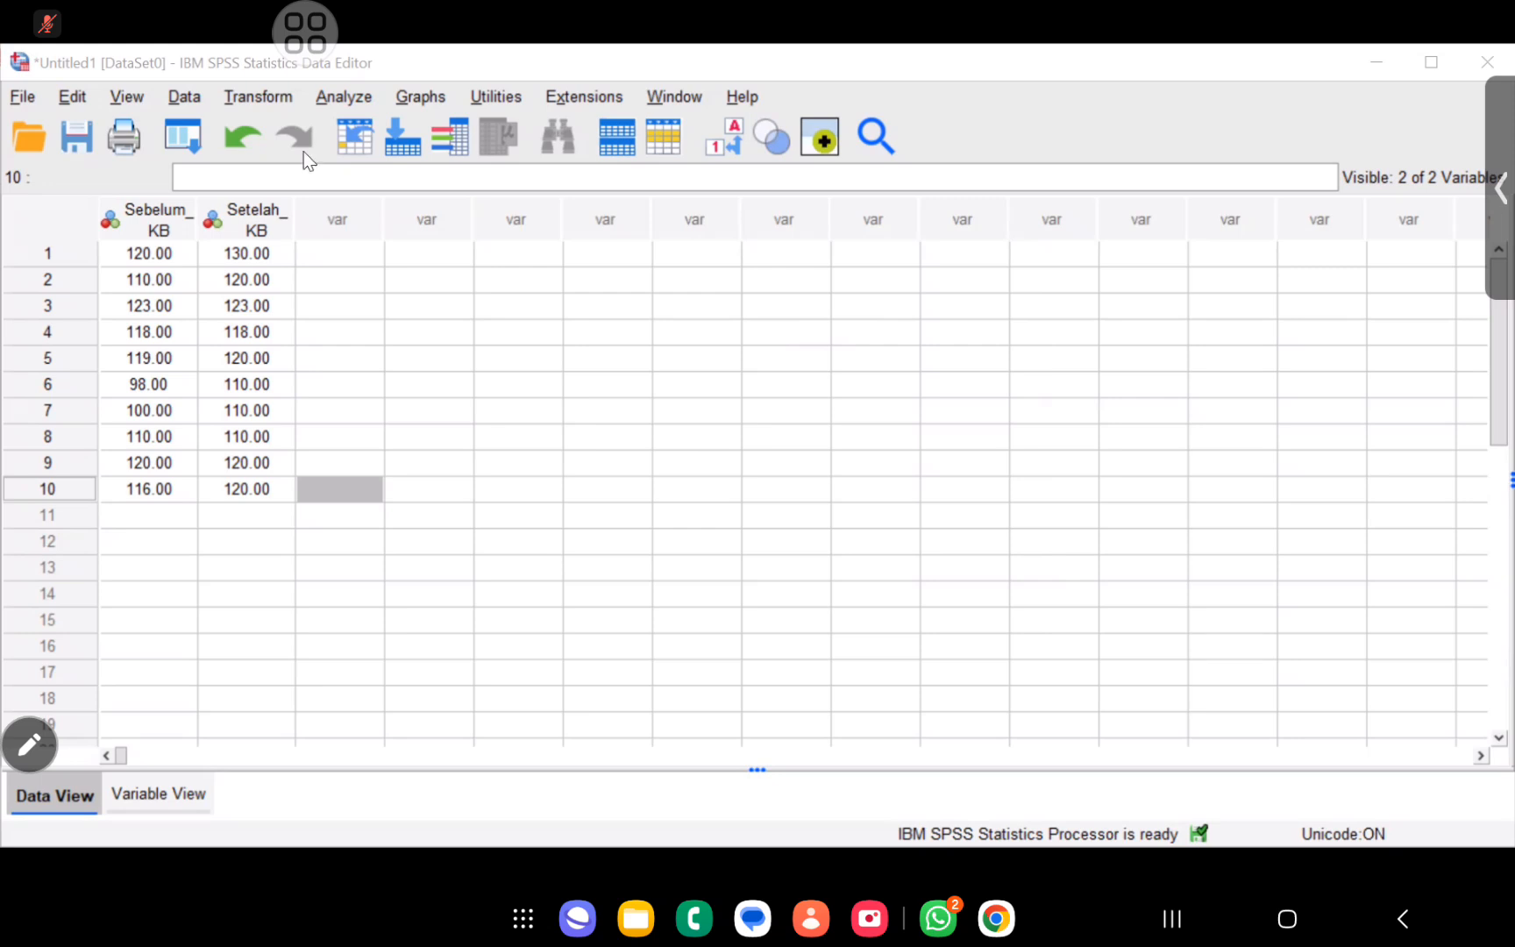
Reopen the Explore setup and move Setelah KB from the factor list to the dependent list alongside Sebelum KB.
{"action": "left_click", "coordinate": [344, 97]}
{"action": "mouse_move", "coordinate": [378, 158]}
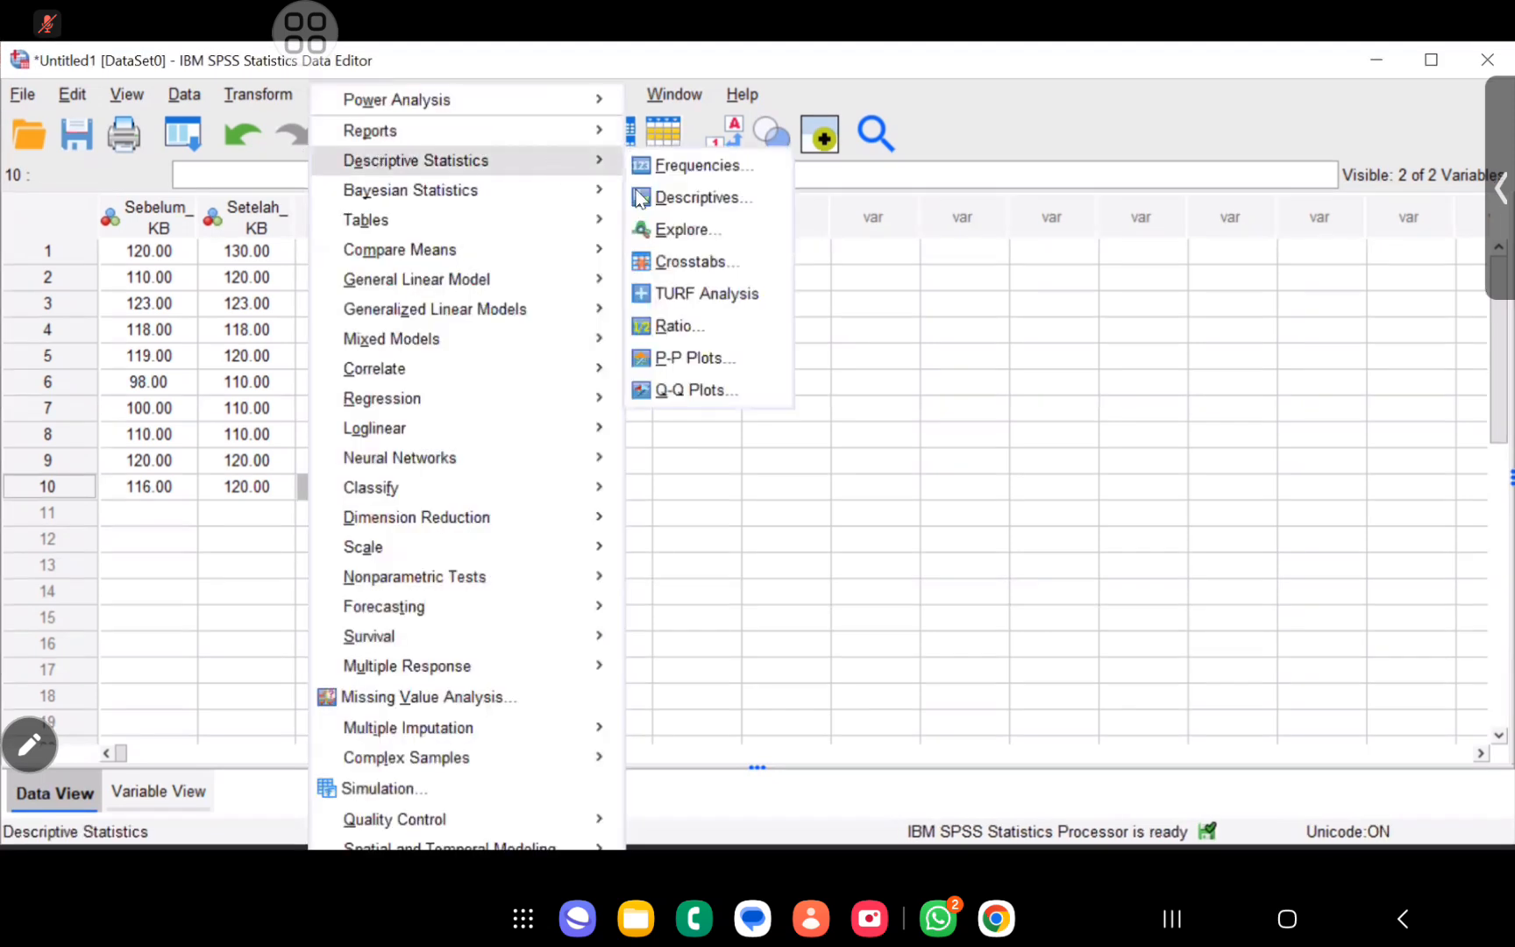
{"action": "left_click", "coordinate": [707, 220]}
{"action": "left_click", "coordinate": [833, 419]}
{"action": "left_click", "coordinate": [701, 433]}
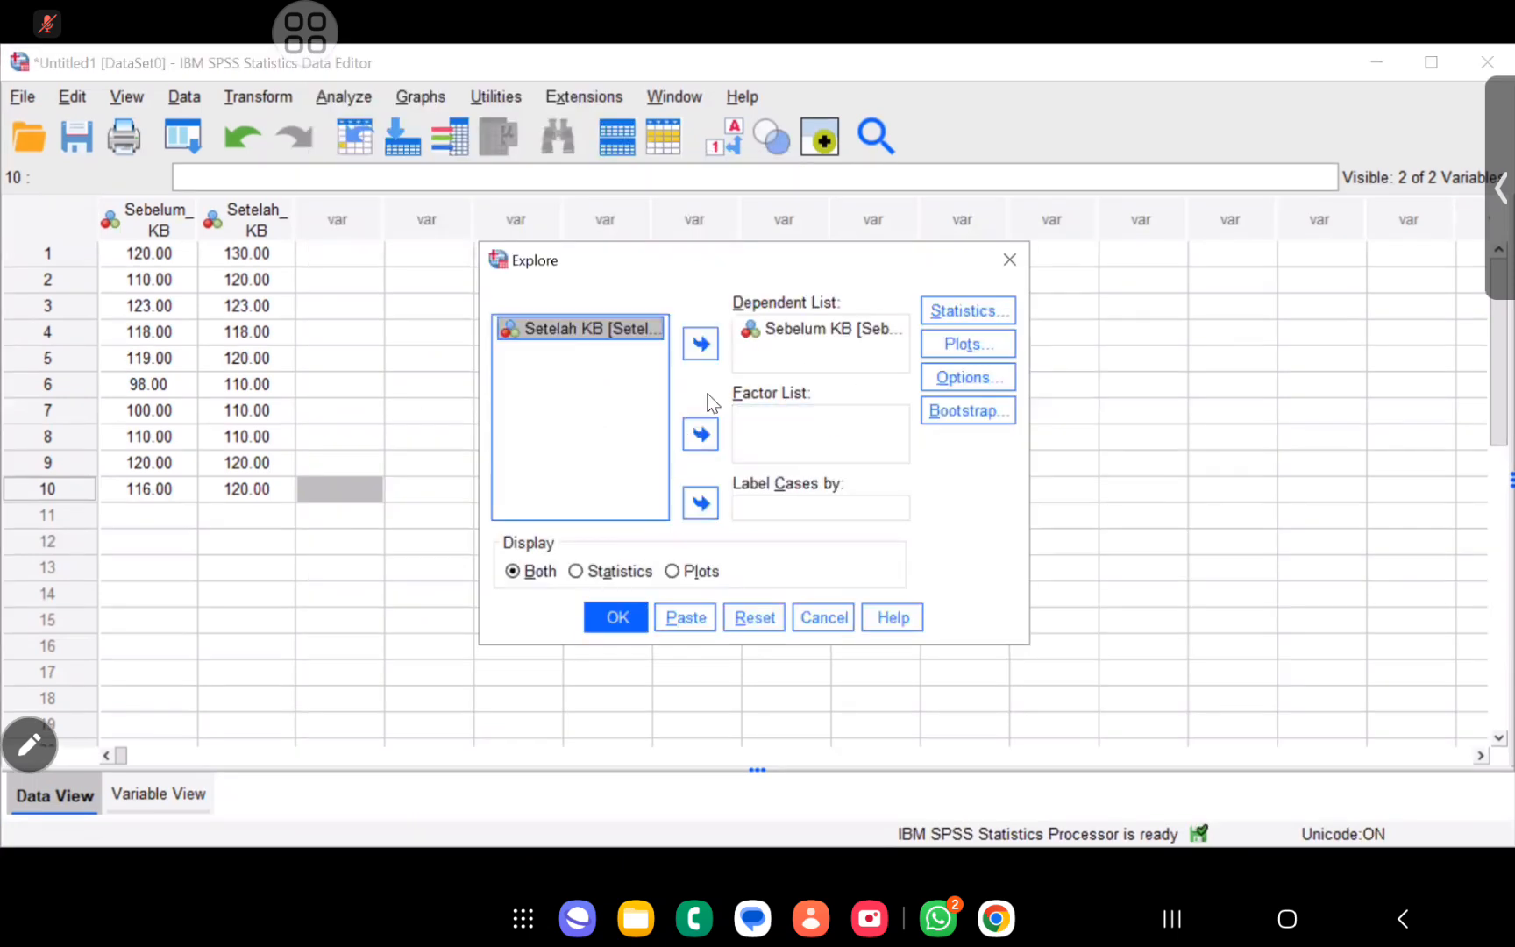
{"action": "left_click", "coordinate": [700, 346]}
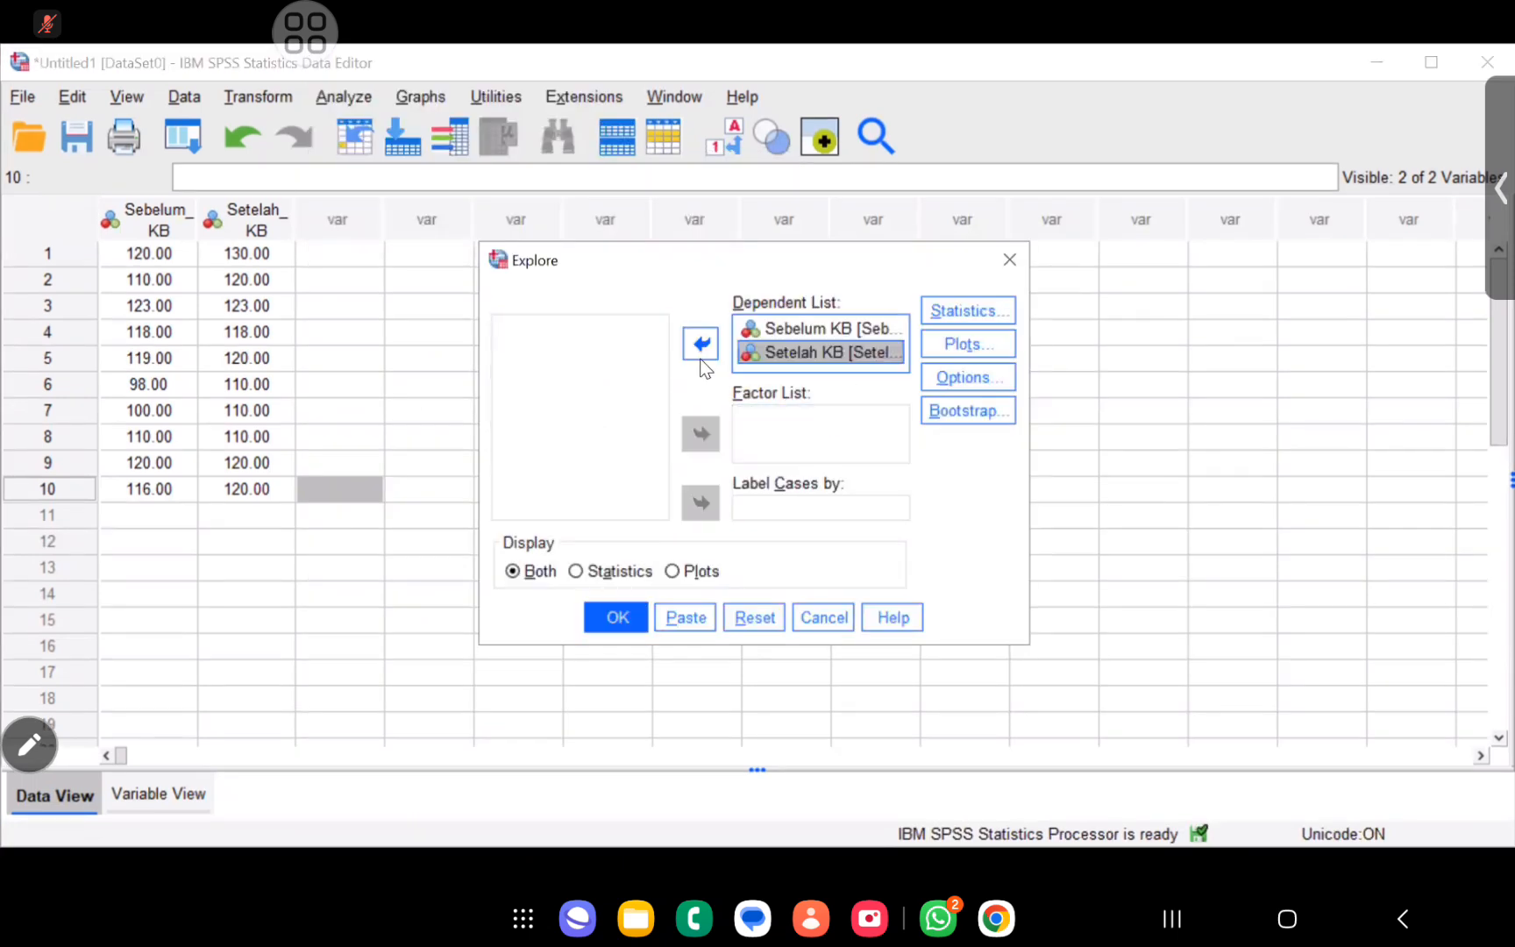
Keep normality plots with tests selected and run Explore with both KB variables as dependents.
{"action": "left_click", "coordinate": [966, 348]}
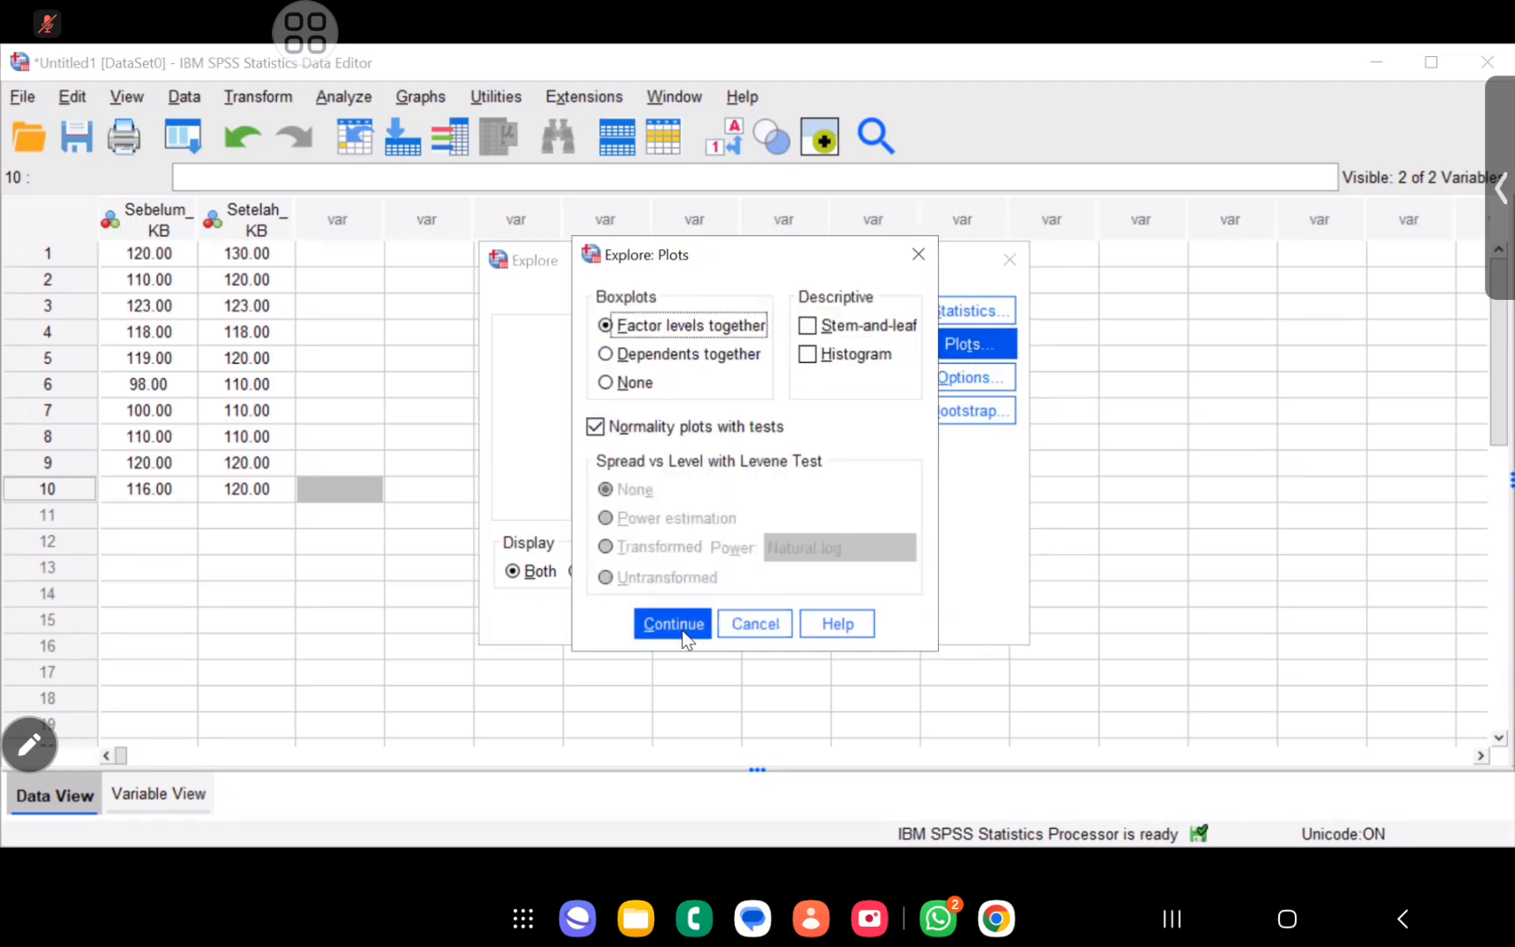
{"action": "left_click", "coordinate": [672, 624]}
{"action": "left_click", "coordinate": [617, 622]}
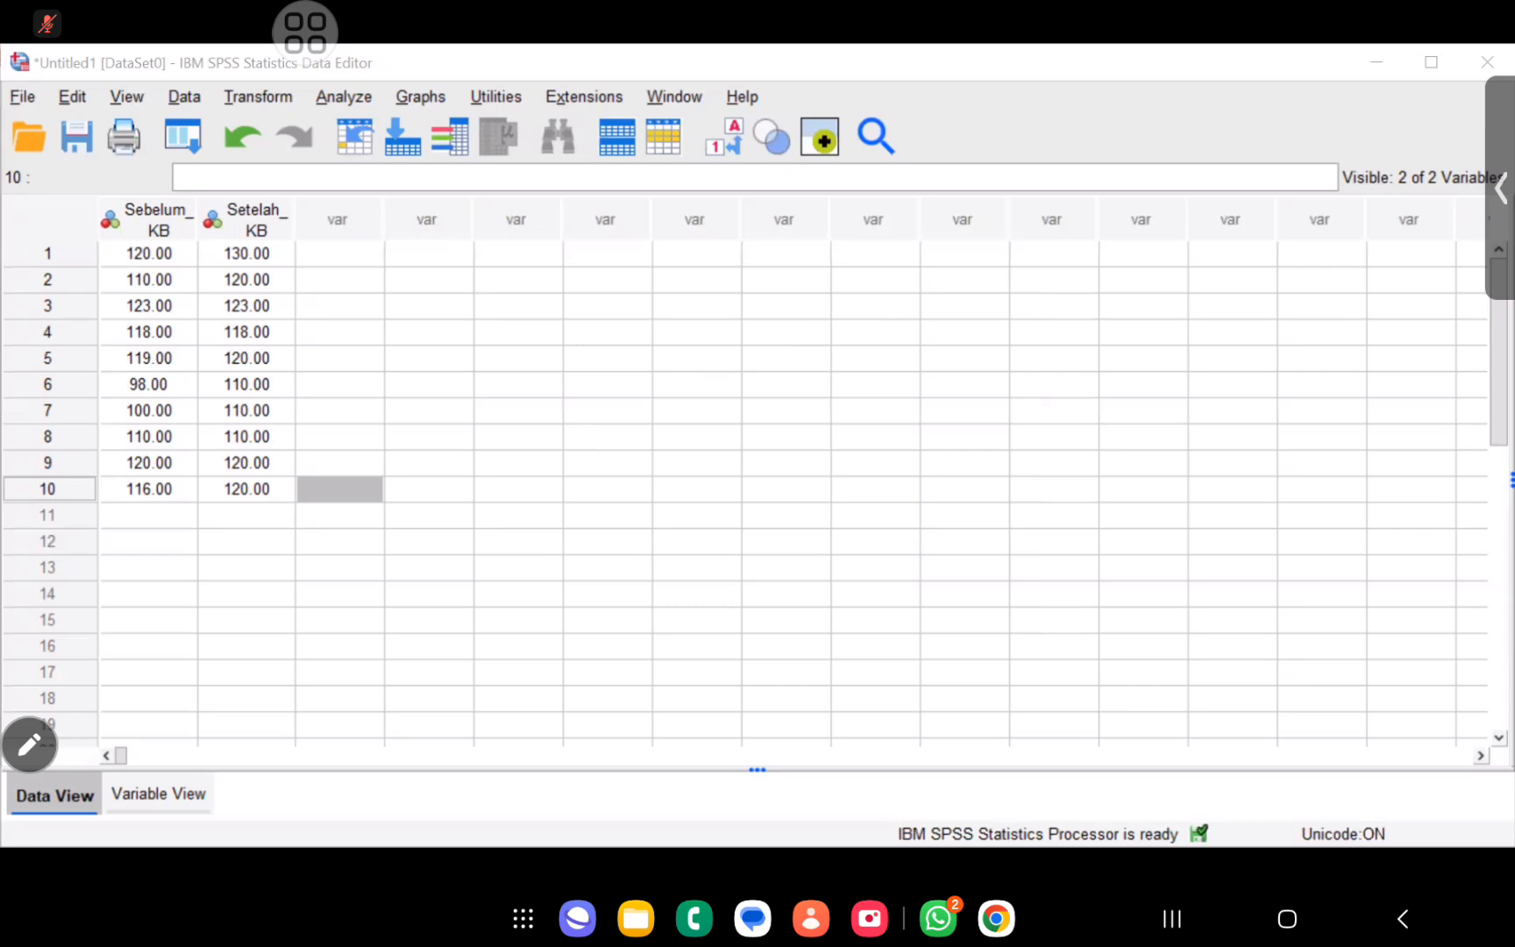
Start a Paired-Samples T Test and remove the leftover dosis_obat and hipertensi variables from pair 1.
{"action": "left_click", "coordinate": [356, 94]}
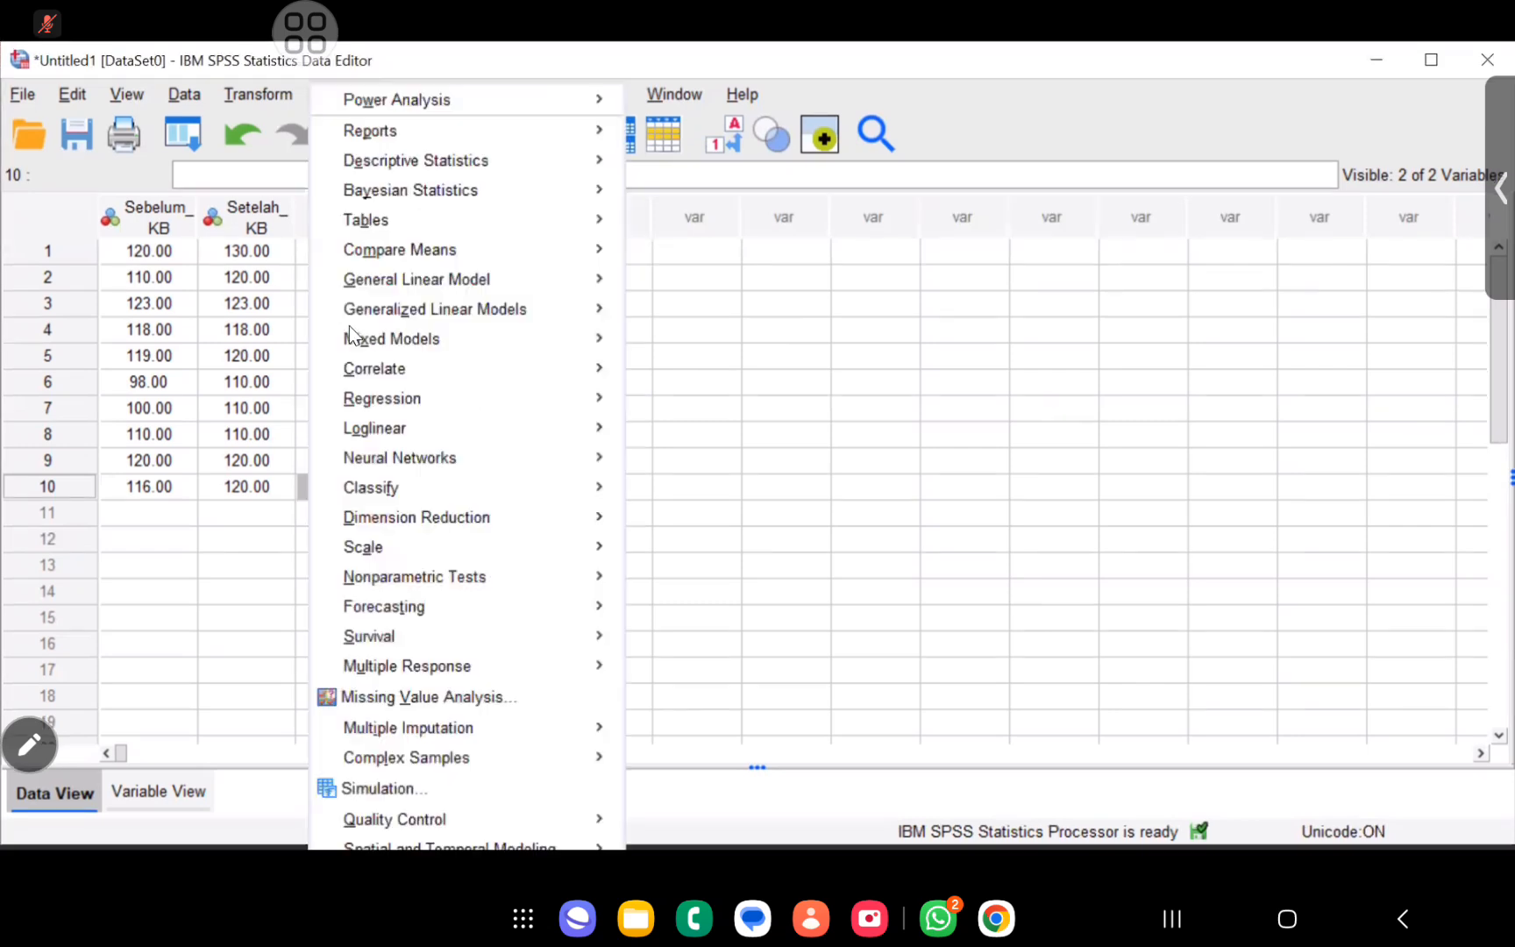
{"action": "mouse_move", "coordinate": [382, 249]}
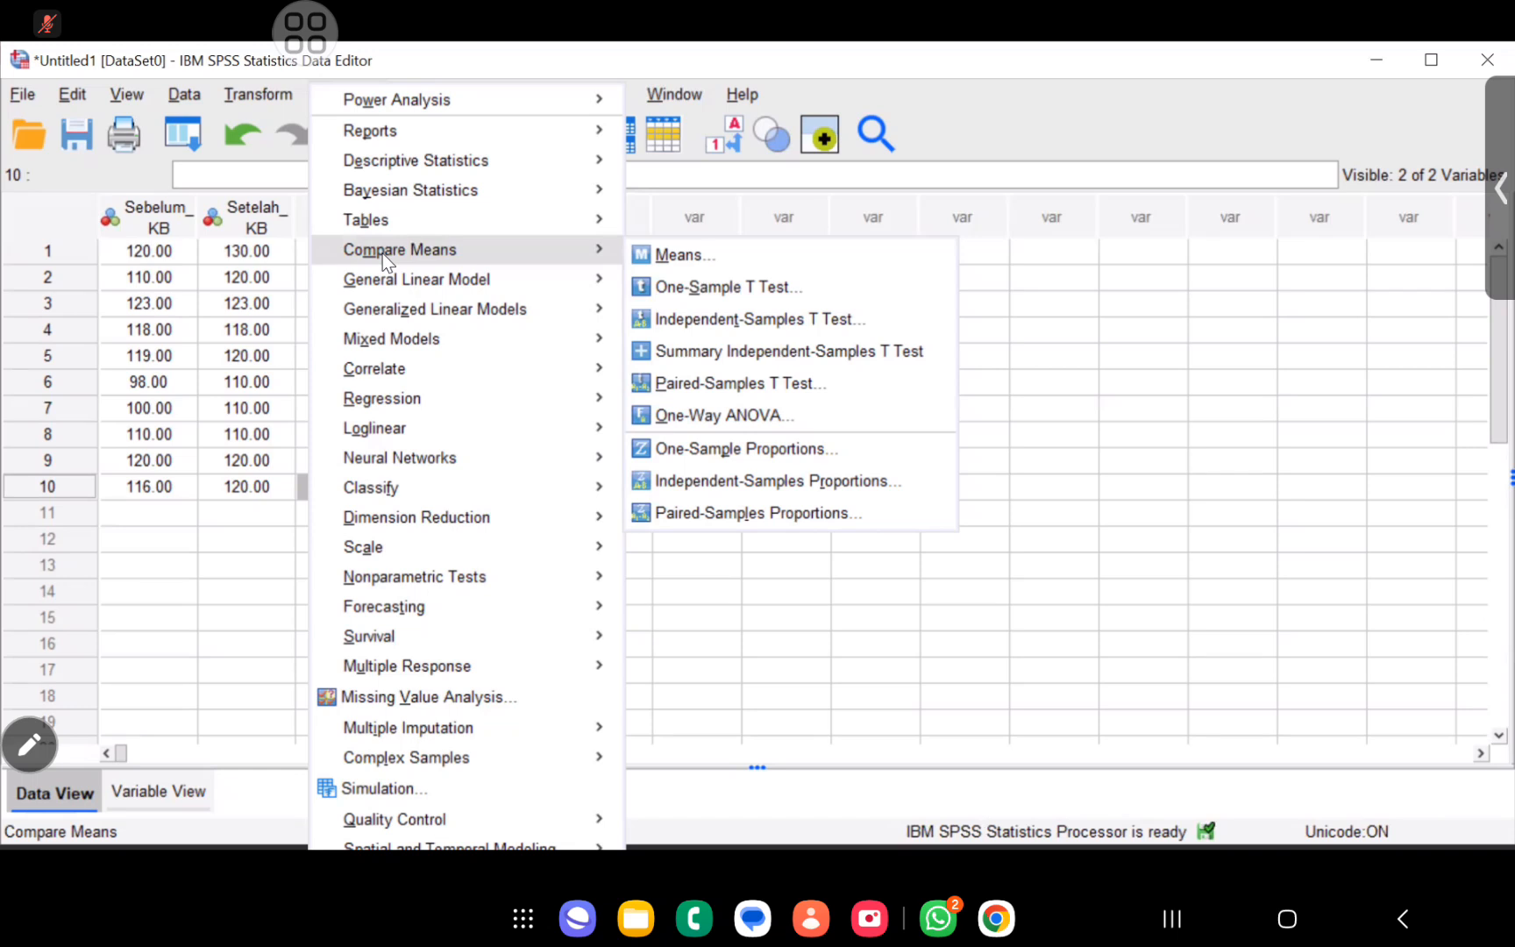
{"action": "mouse_move", "coordinate": [404, 574]}
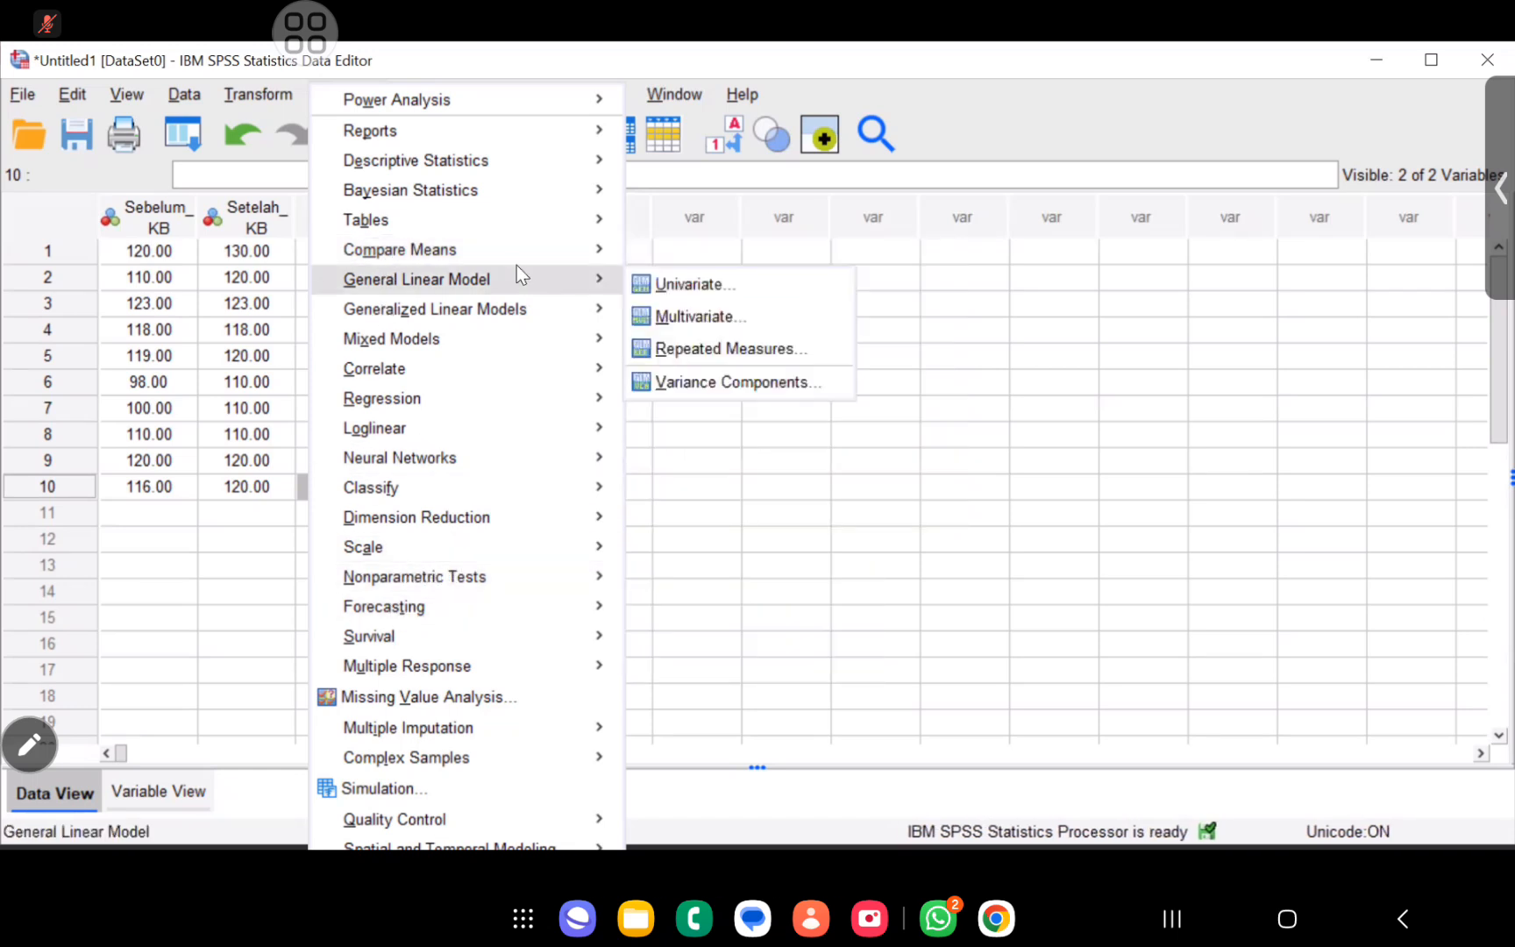
{"action": "mouse_move", "coordinate": [516, 251]}
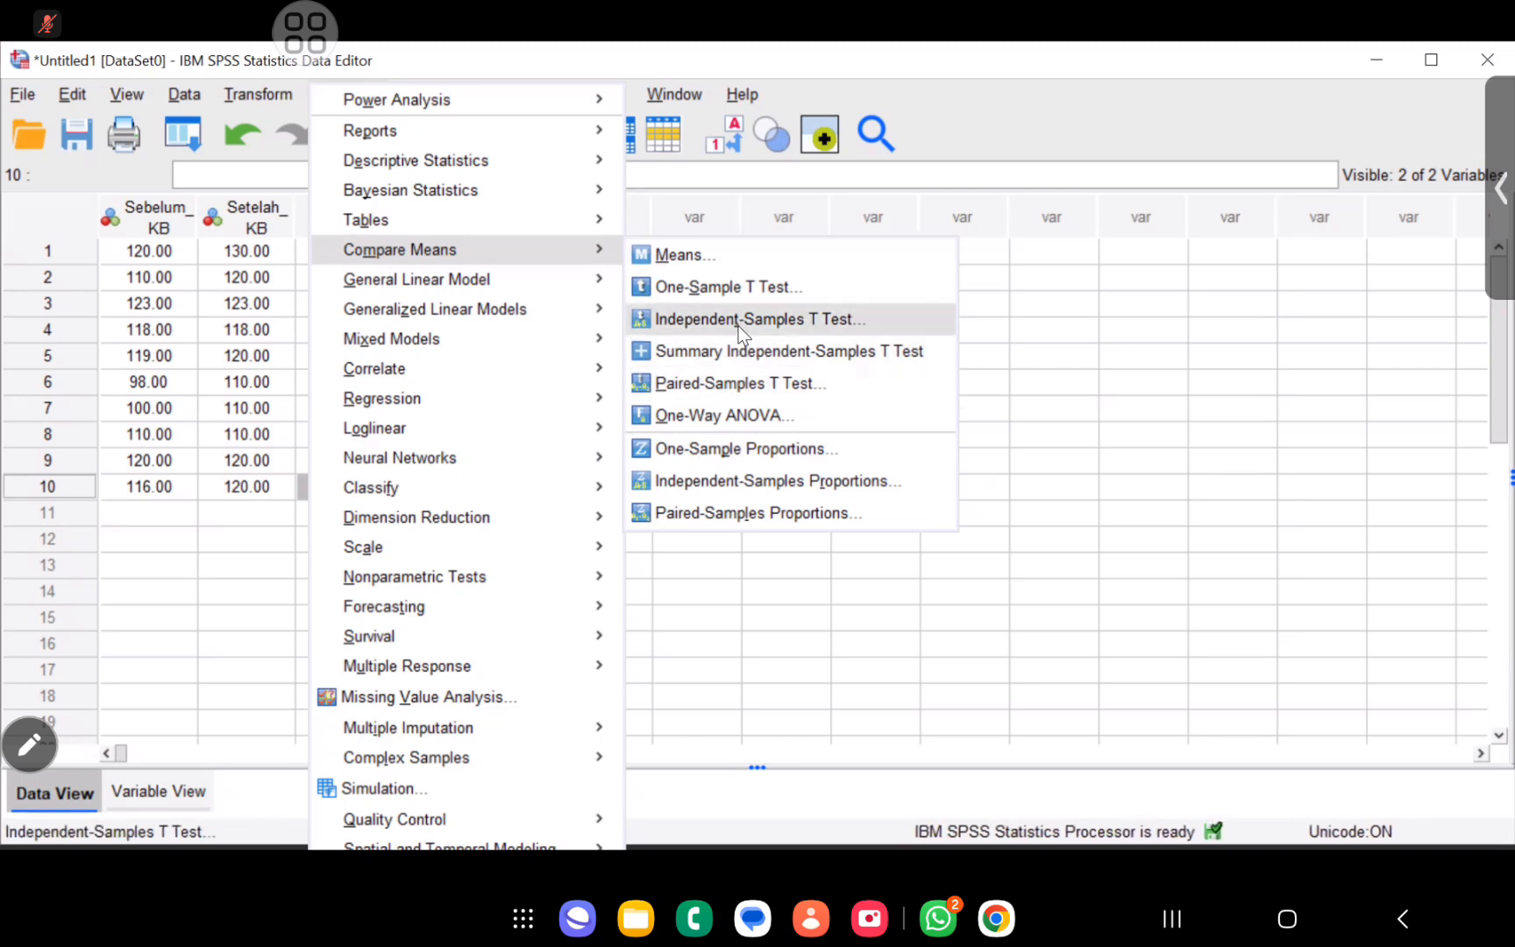
{"action": "left_click", "coordinate": [720, 384]}
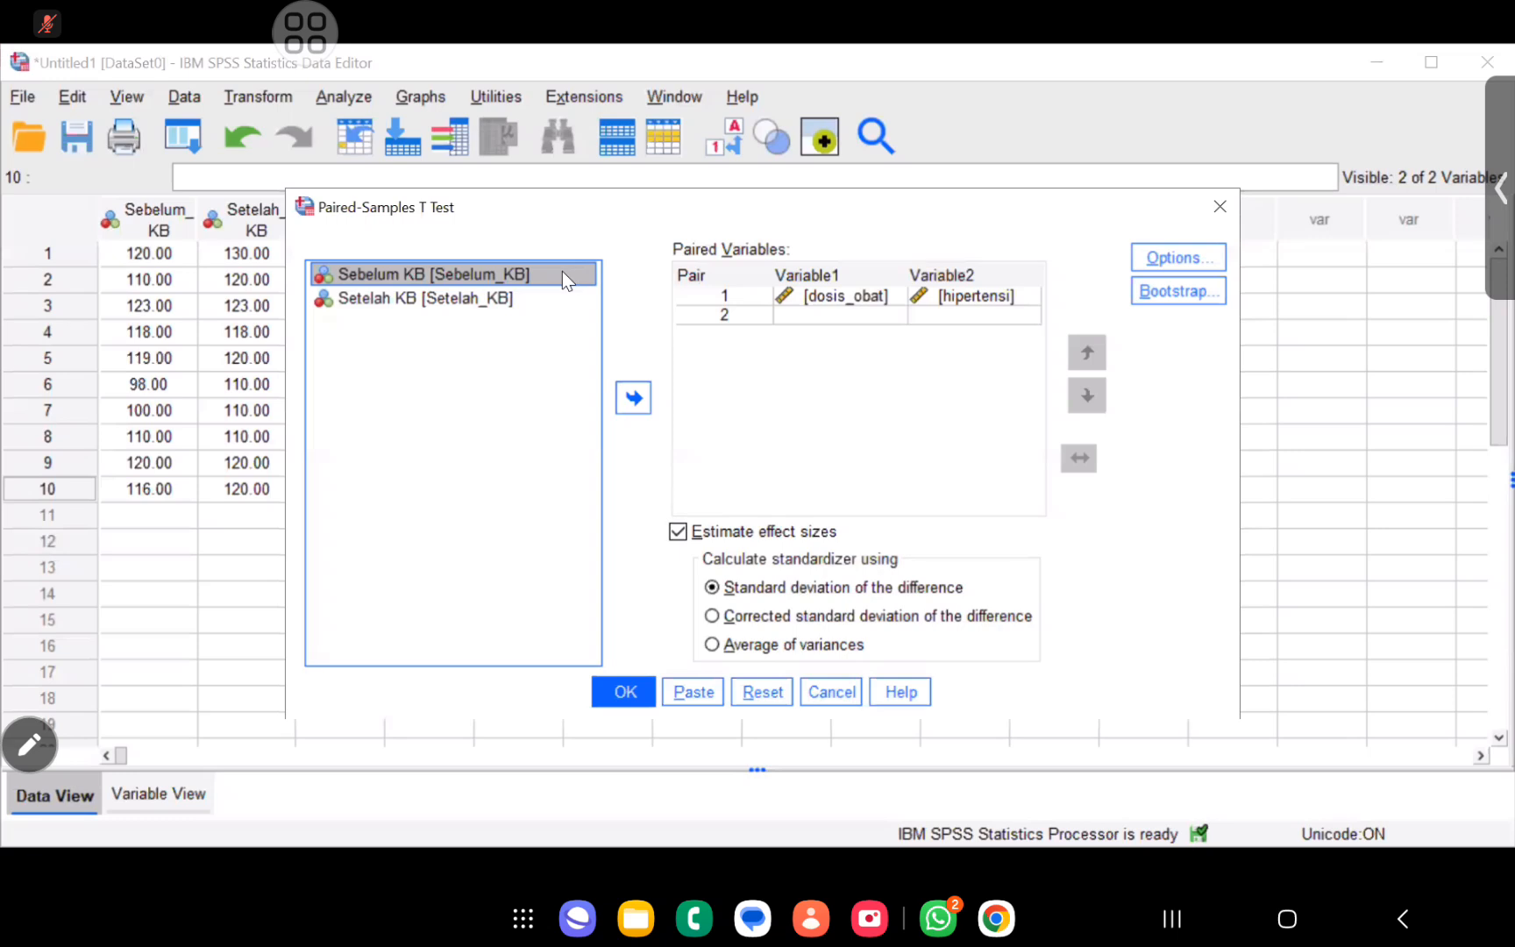
{"action": "left_click", "coordinate": [842, 306]}
{"action": "left_click", "coordinate": [633, 397]}
{"action": "left_click", "coordinate": [980, 298]}
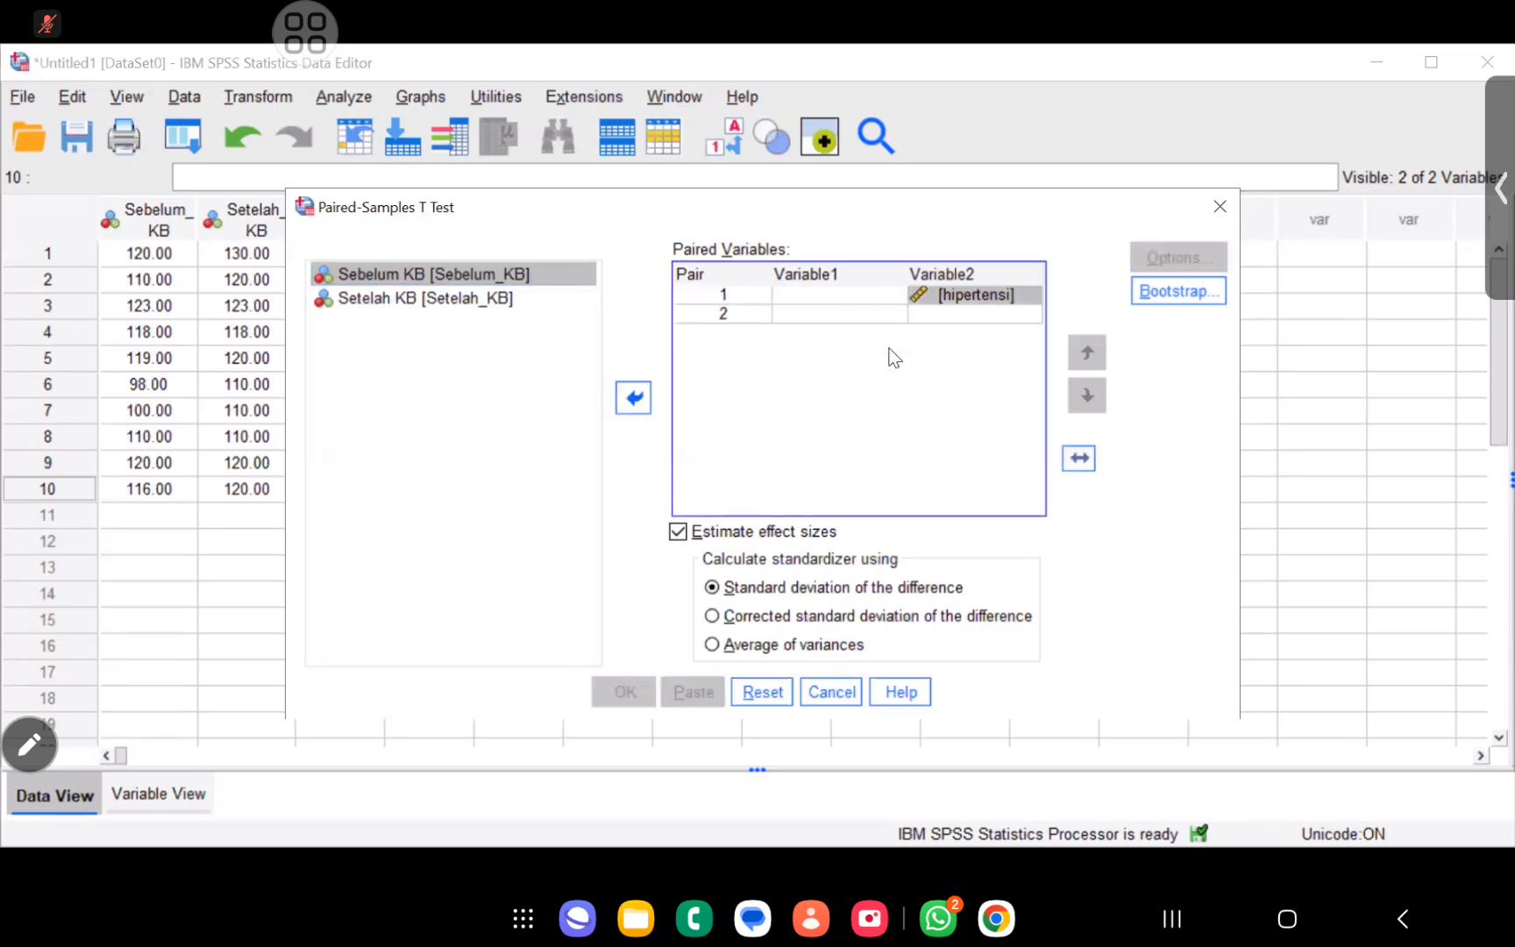
{"action": "left_click", "coordinate": [633, 397]}
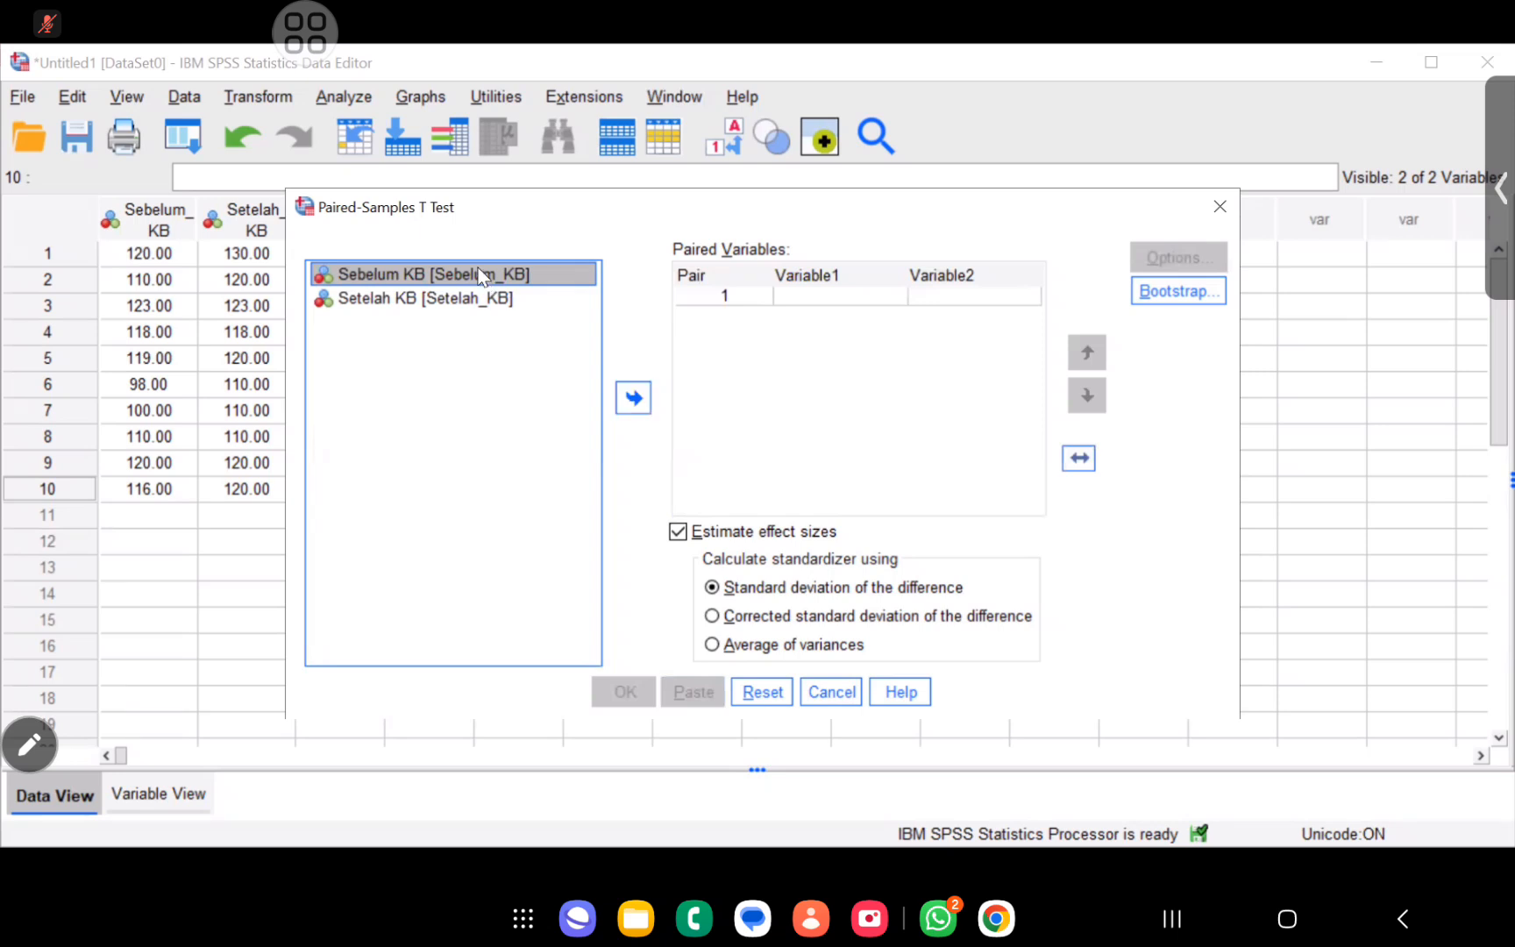
Pair Sebelum KB as Variable1 with Setelah KB as Variable2 and run the paired-samples T test.
{"action": "left_click", "coordinate": [633, 397]}
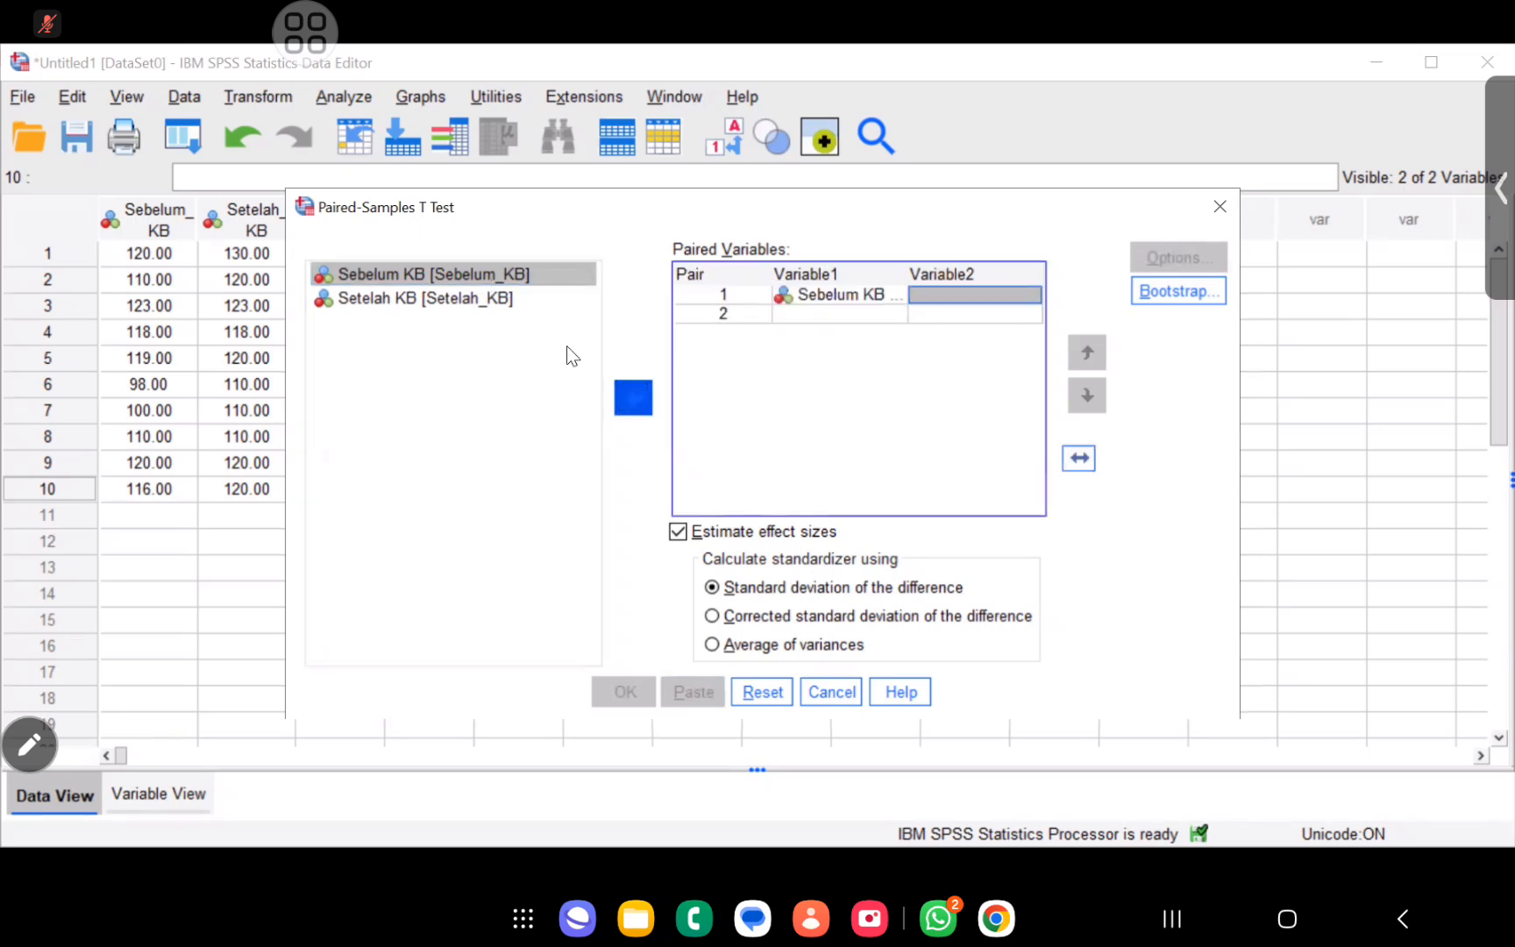
{"action": "left_click", "coordinate": [504, 300]}
{"action": "left_click", "coordinate": [633, 397]}
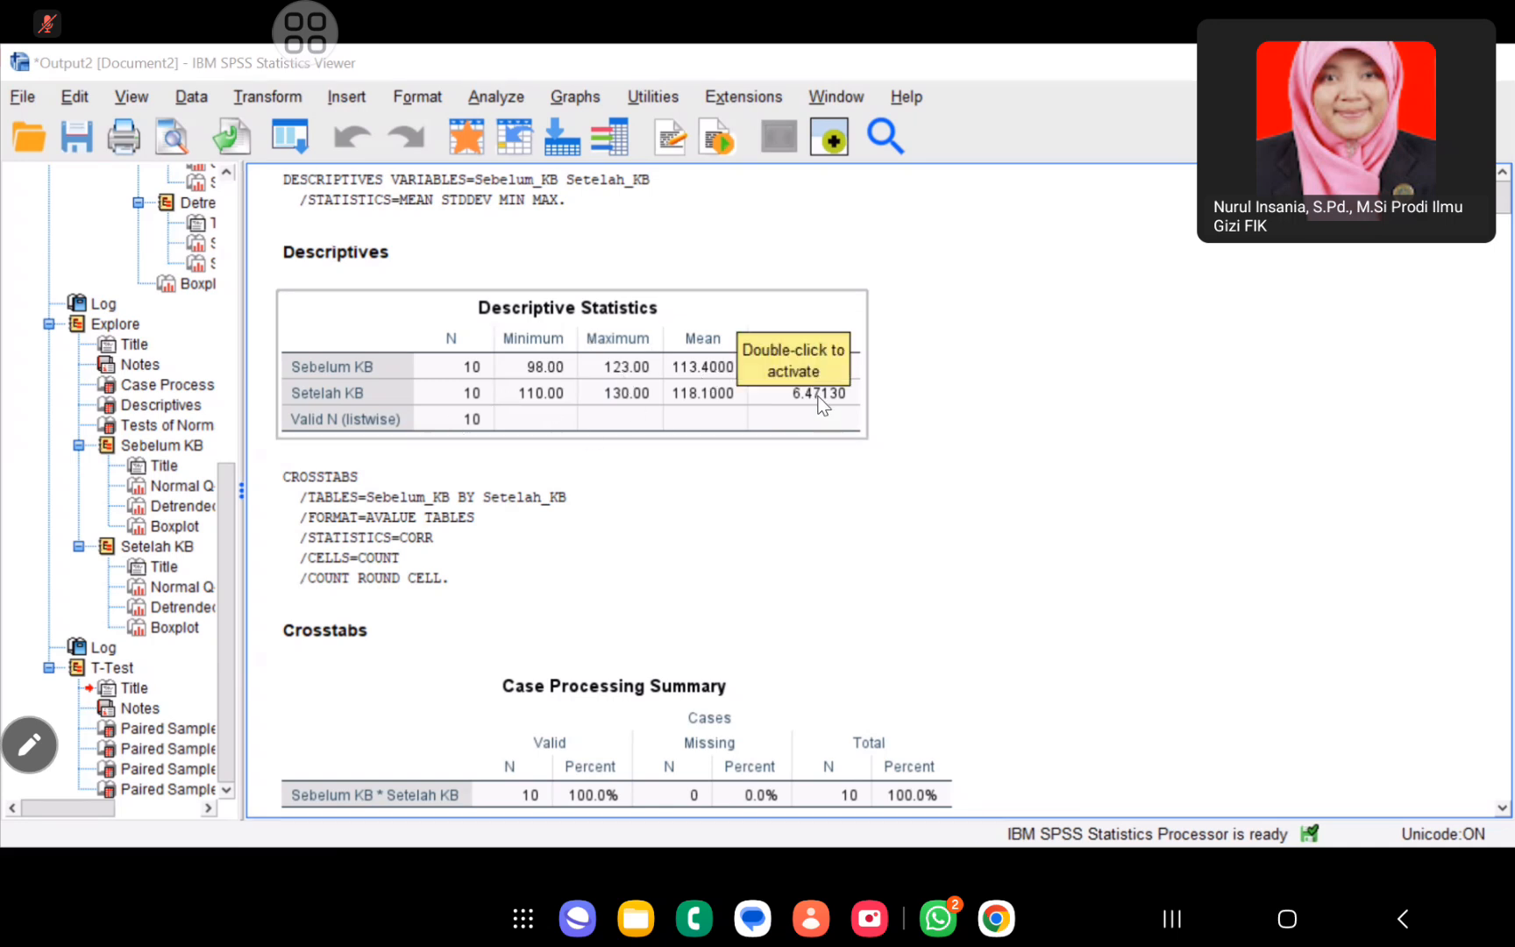
Review the Sebelum KB by Setelah KB crosstabulation and its Pearson and Spearman symmetric measures in the output.
{"action": "scroll", "coordinate": [594, 485], "scroll_direction": "down", "scroll_amount": 3}
{"action": "scroll", "coordinate": [595, 484], "scroll_direction": "down", "scroll_amount": 3}
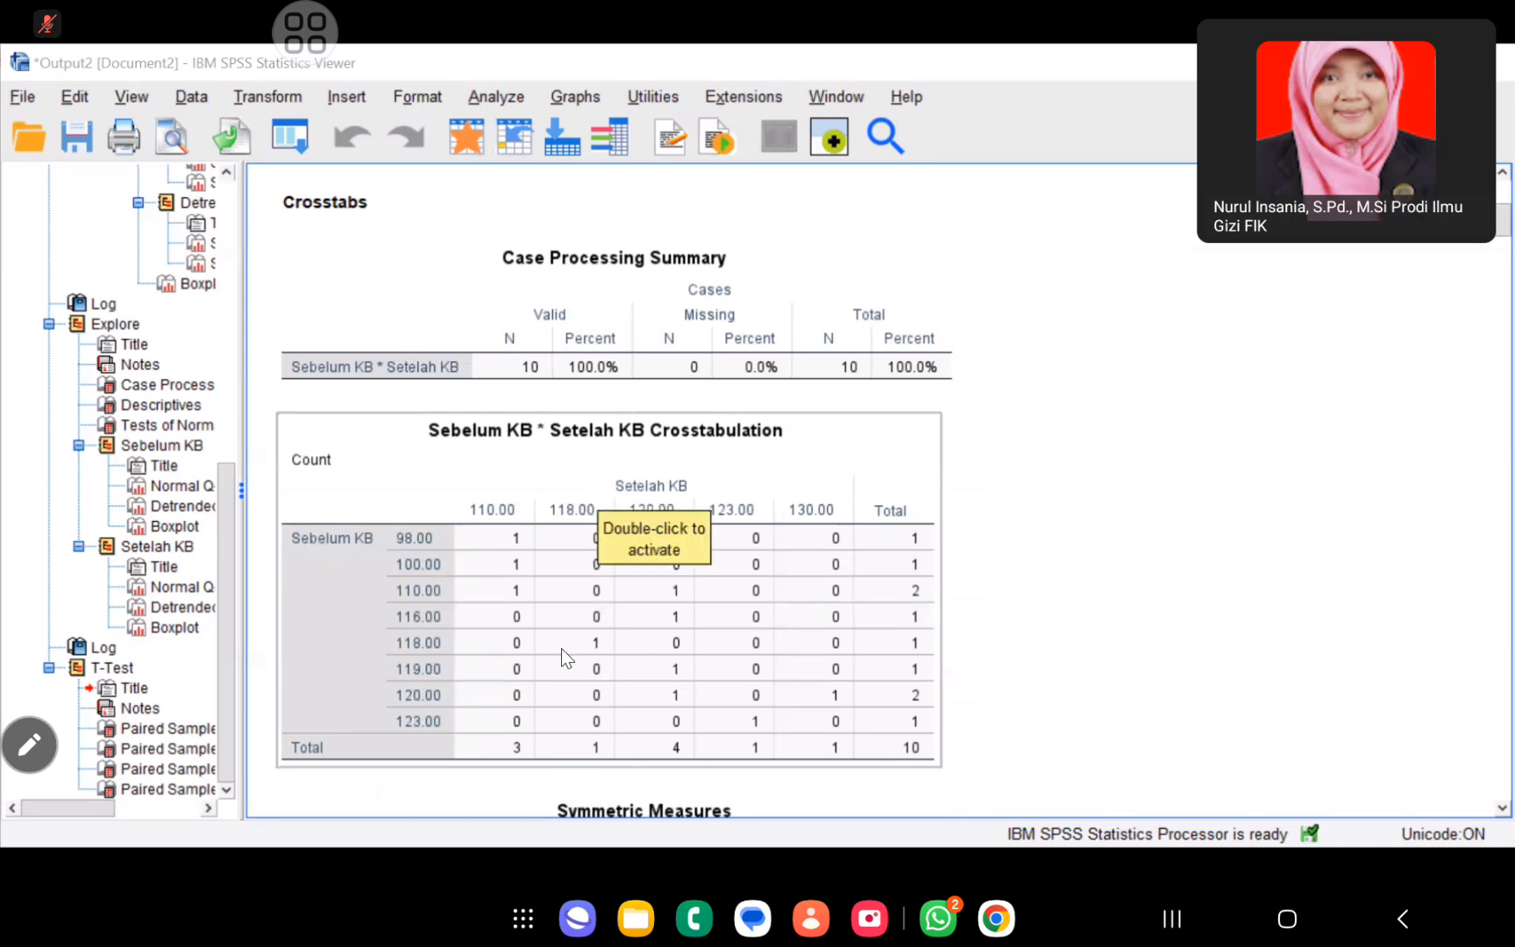
{"action": "scroll", "coordinate": [494, 645], "scroll_direction": "down", "scroll_amount": 10}
{"action": "scroll", "coordinate": [494, 645], "scroll_direction": "up", "scroll_amount": 5}
{"action": "scroll", "coordinate": [494, 645], "scroll_direction": "down", "scroll_amount": 5}
{"action": "scroll", "coordinate": [495, 645], "scroll_direction": "up", "scroll_amount": 5}
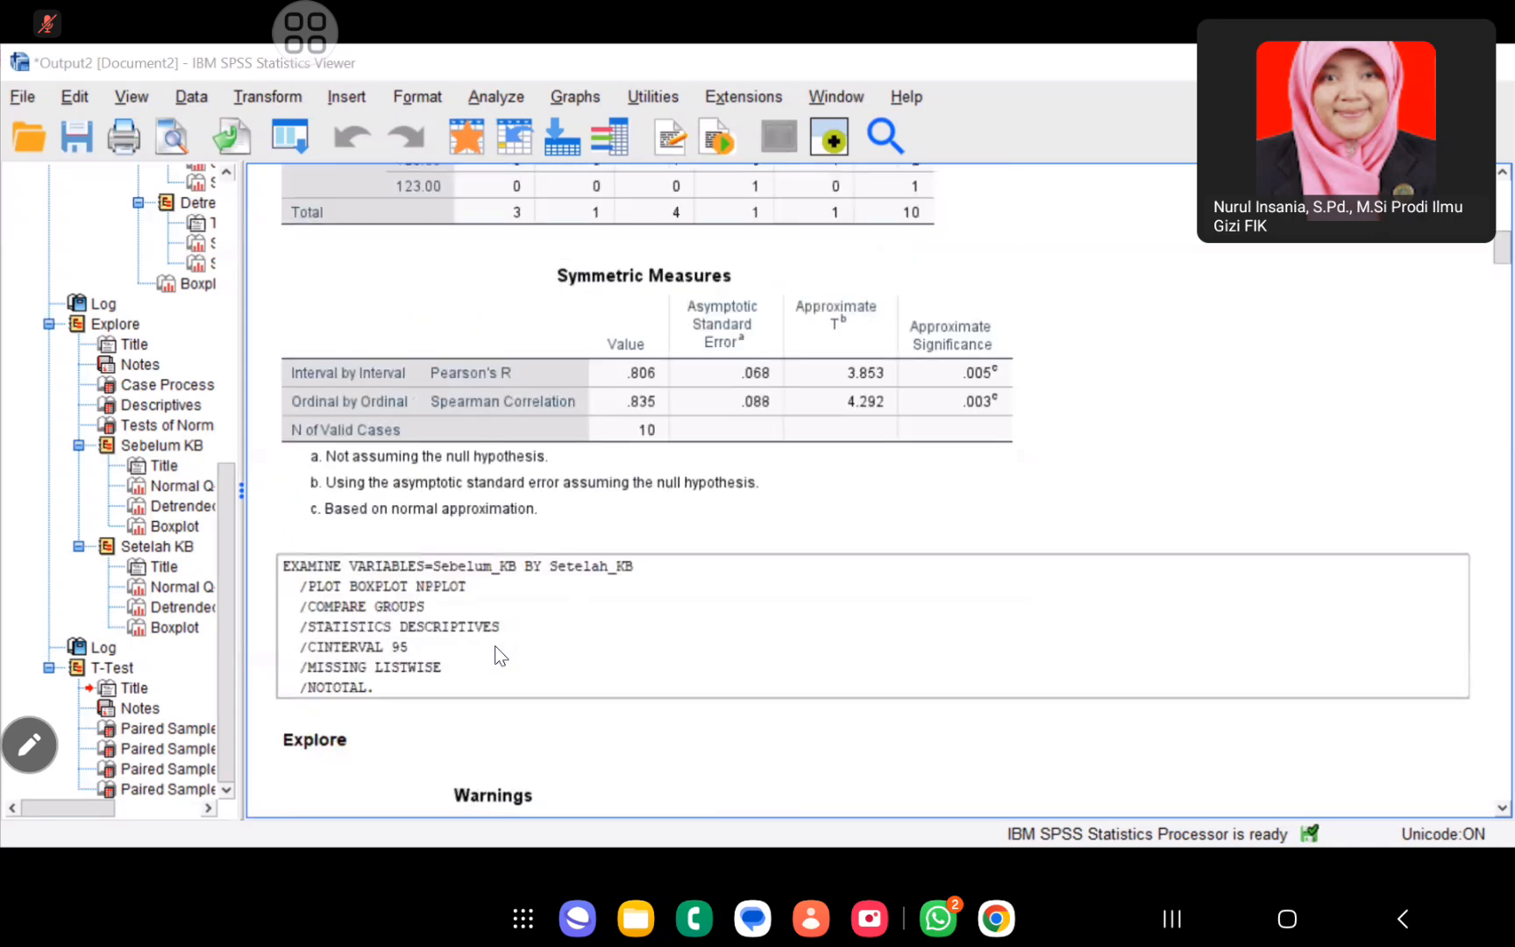
{"action": "scroll", "coordinate": [494, 645], "scroll_direction": "up", "scroll_amount": 3}
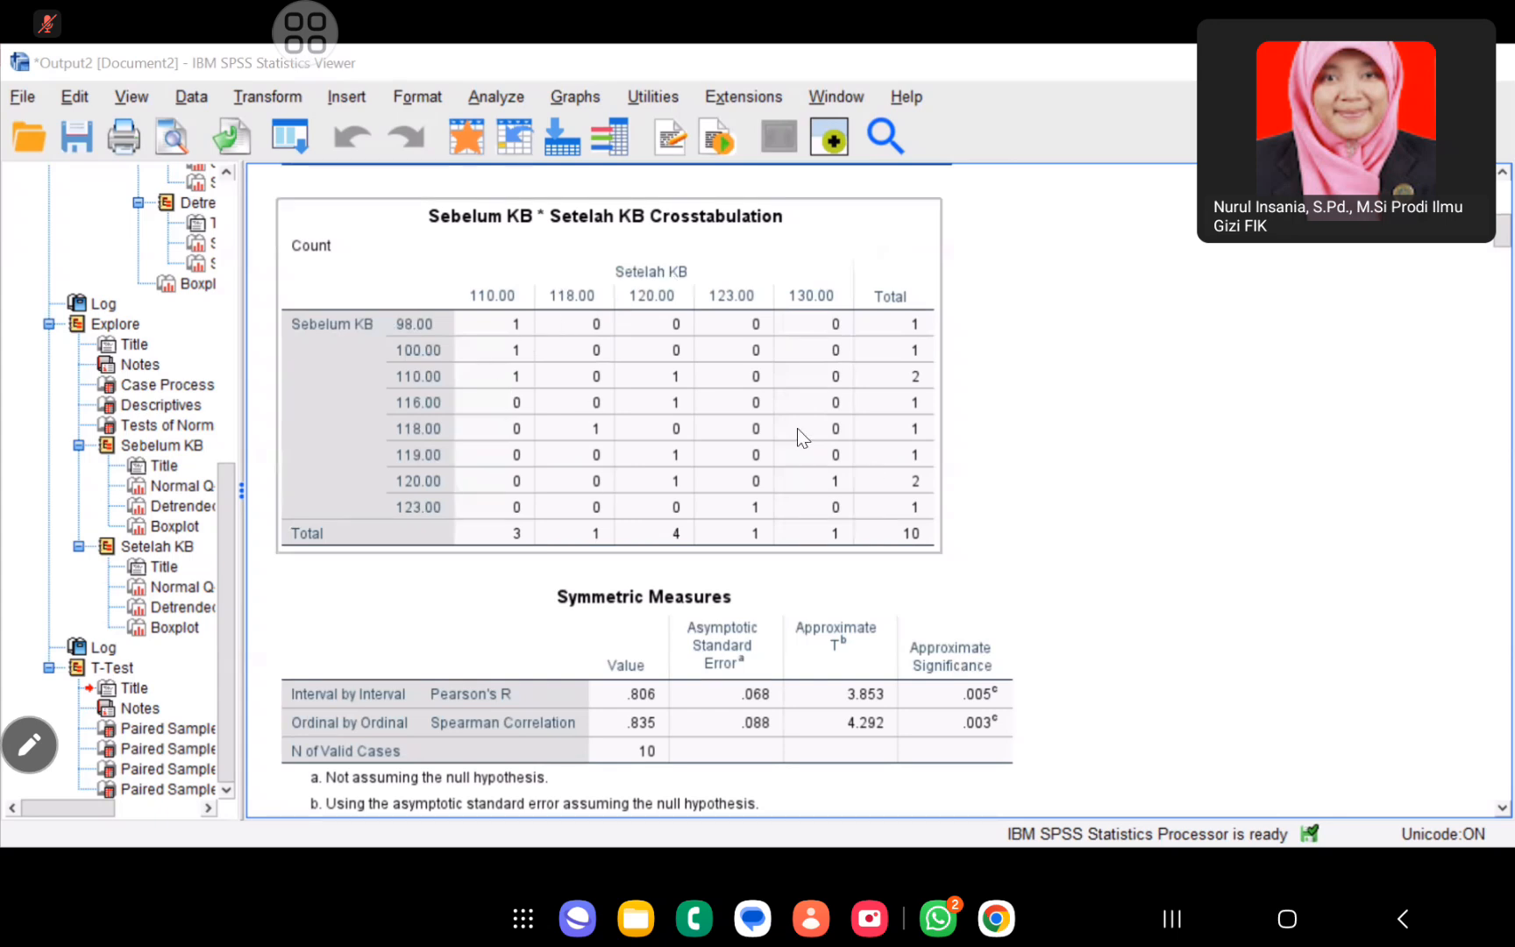
{"action": "left_click", "coordinate": [725, 559]}
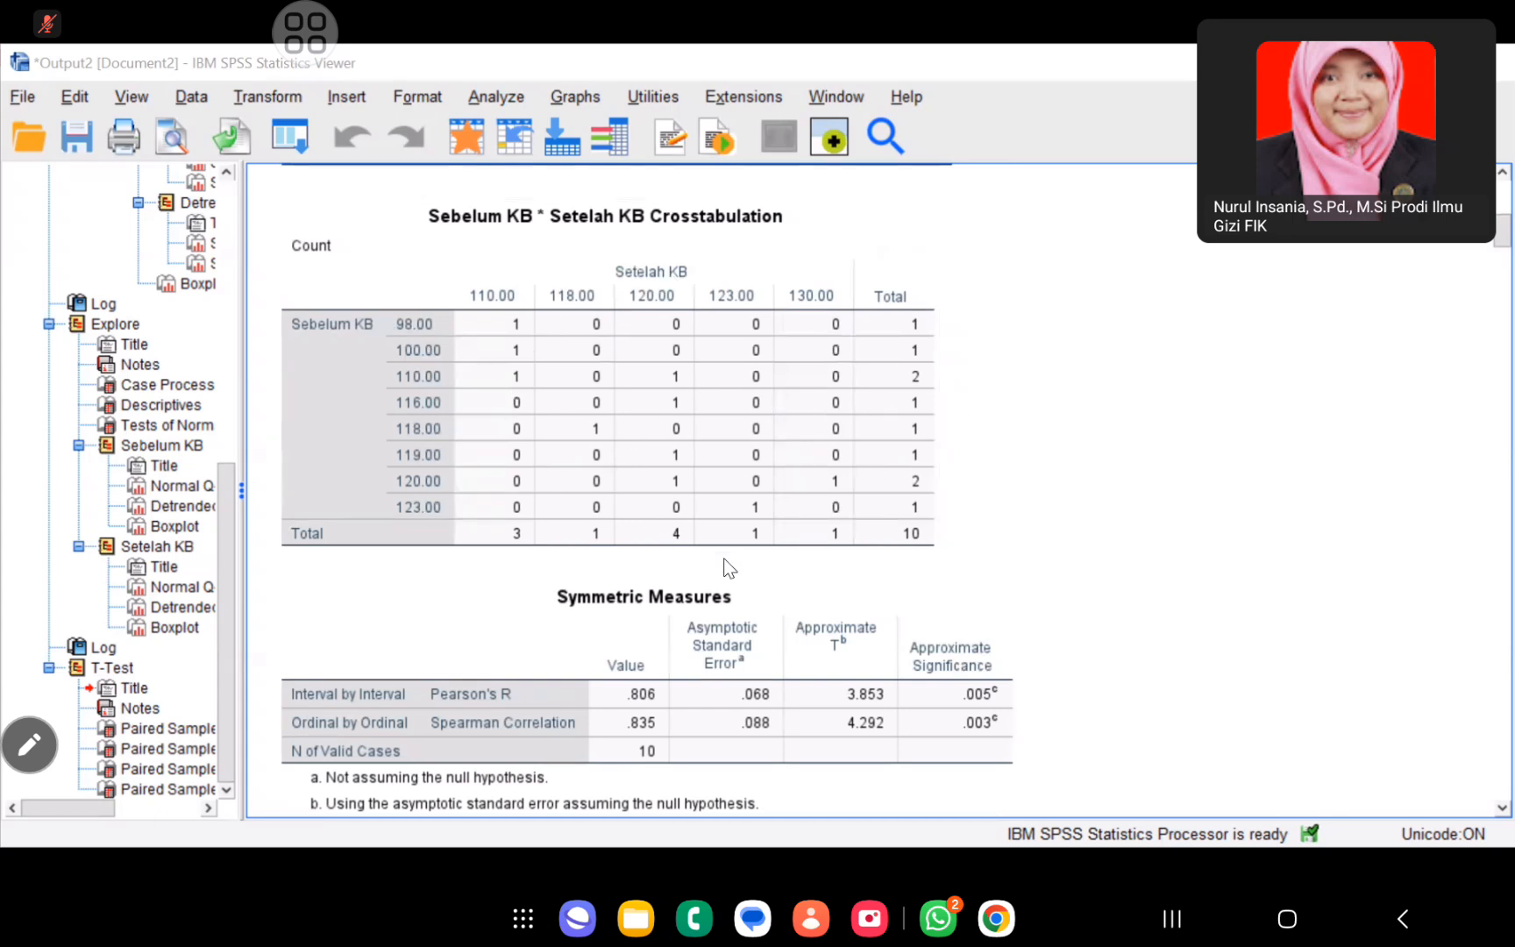
{"action": "scroll", "coordinate": [724, 568], "scroll_direction": "down", "scroll_amount": 3}
{"action": "left_click", "coordinate": [724, 568]}
Examine the Explore output of Sebelum KB by Setelah KB, including the descriptives, Tests of Normality and normal Q-Q plot.
{"action": "scroll", "coordinate": [724, 568], "scroll_direction": "down", "scroll_amount": 10}
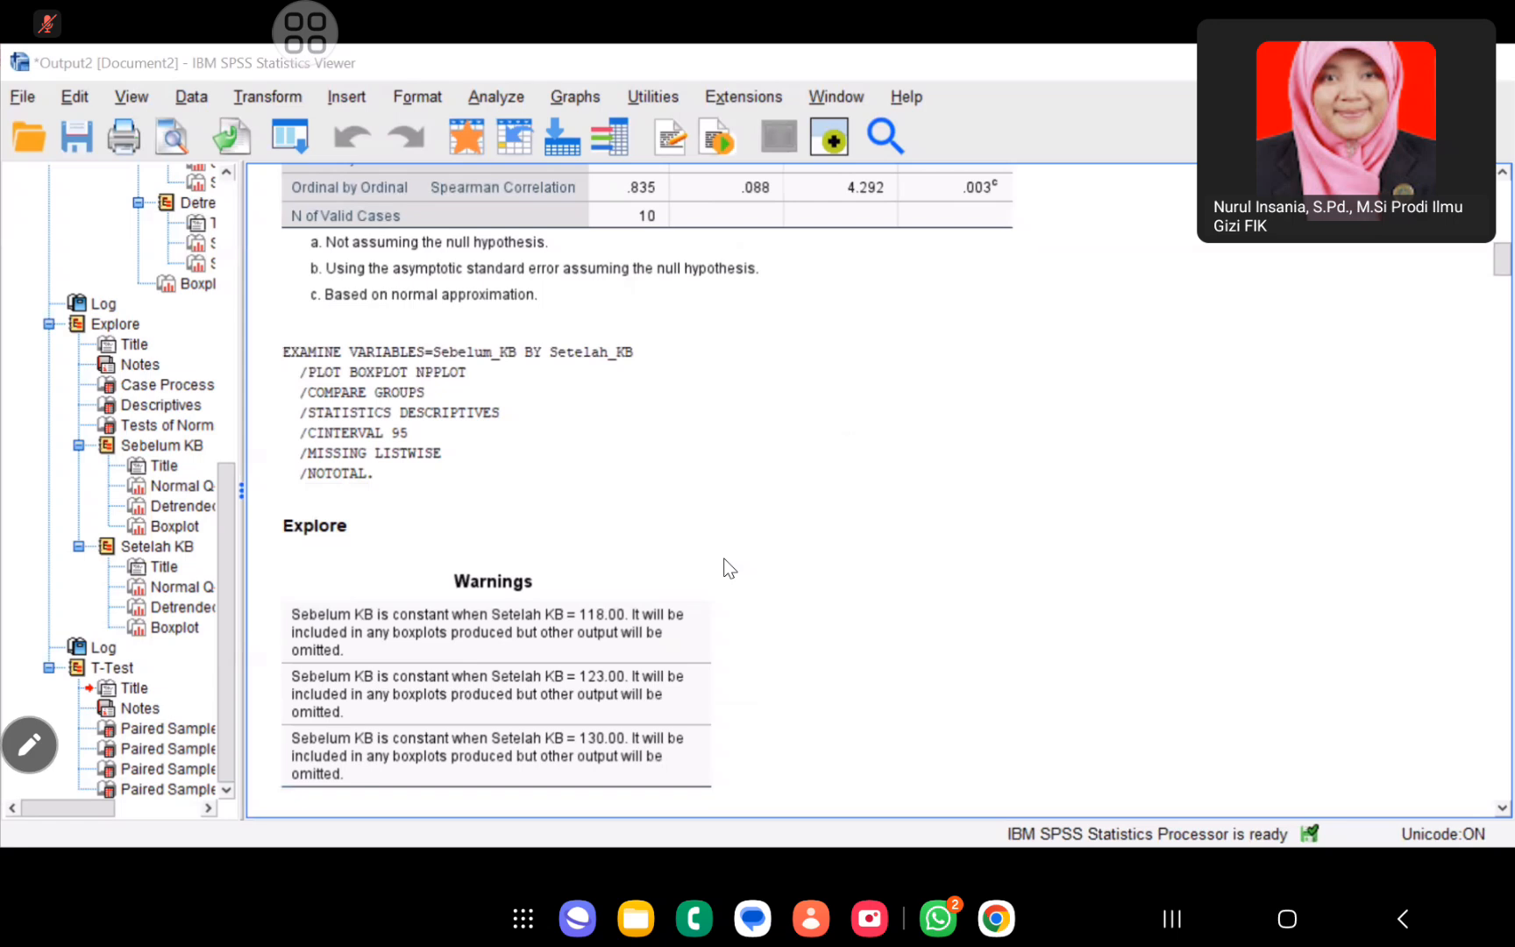
{"action": "scroll", "coordinate": [724, 568], "scroll_direction": "down", "scroll_amount": 6}
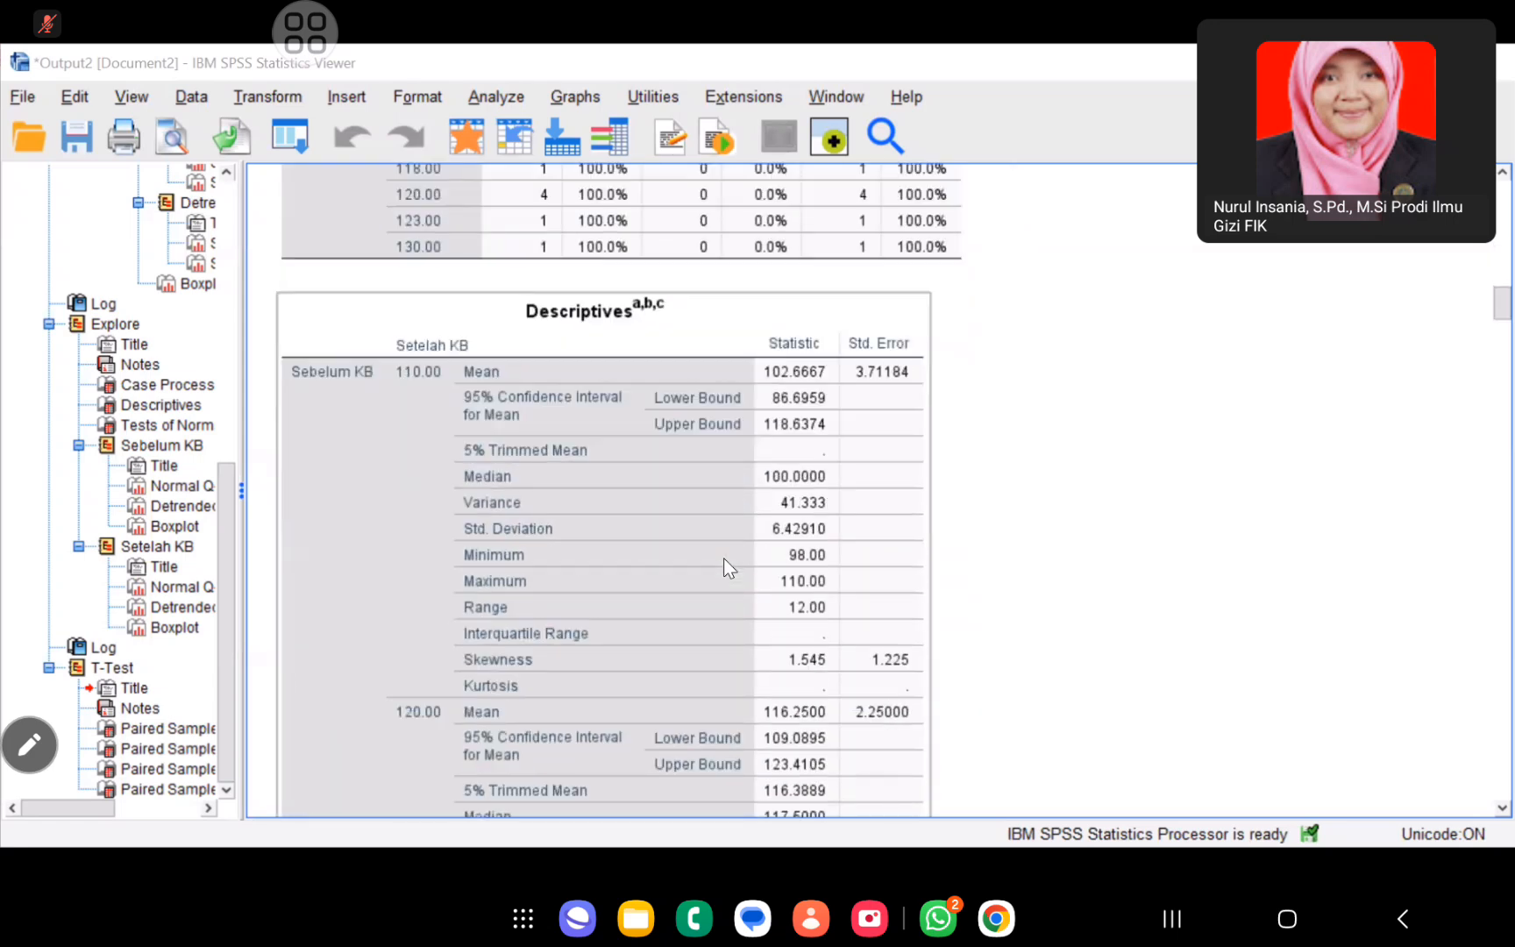
{"action": "scroll", "coordinate": [724, 566], "scroll_direction": "up", "scroll_amount": 3}
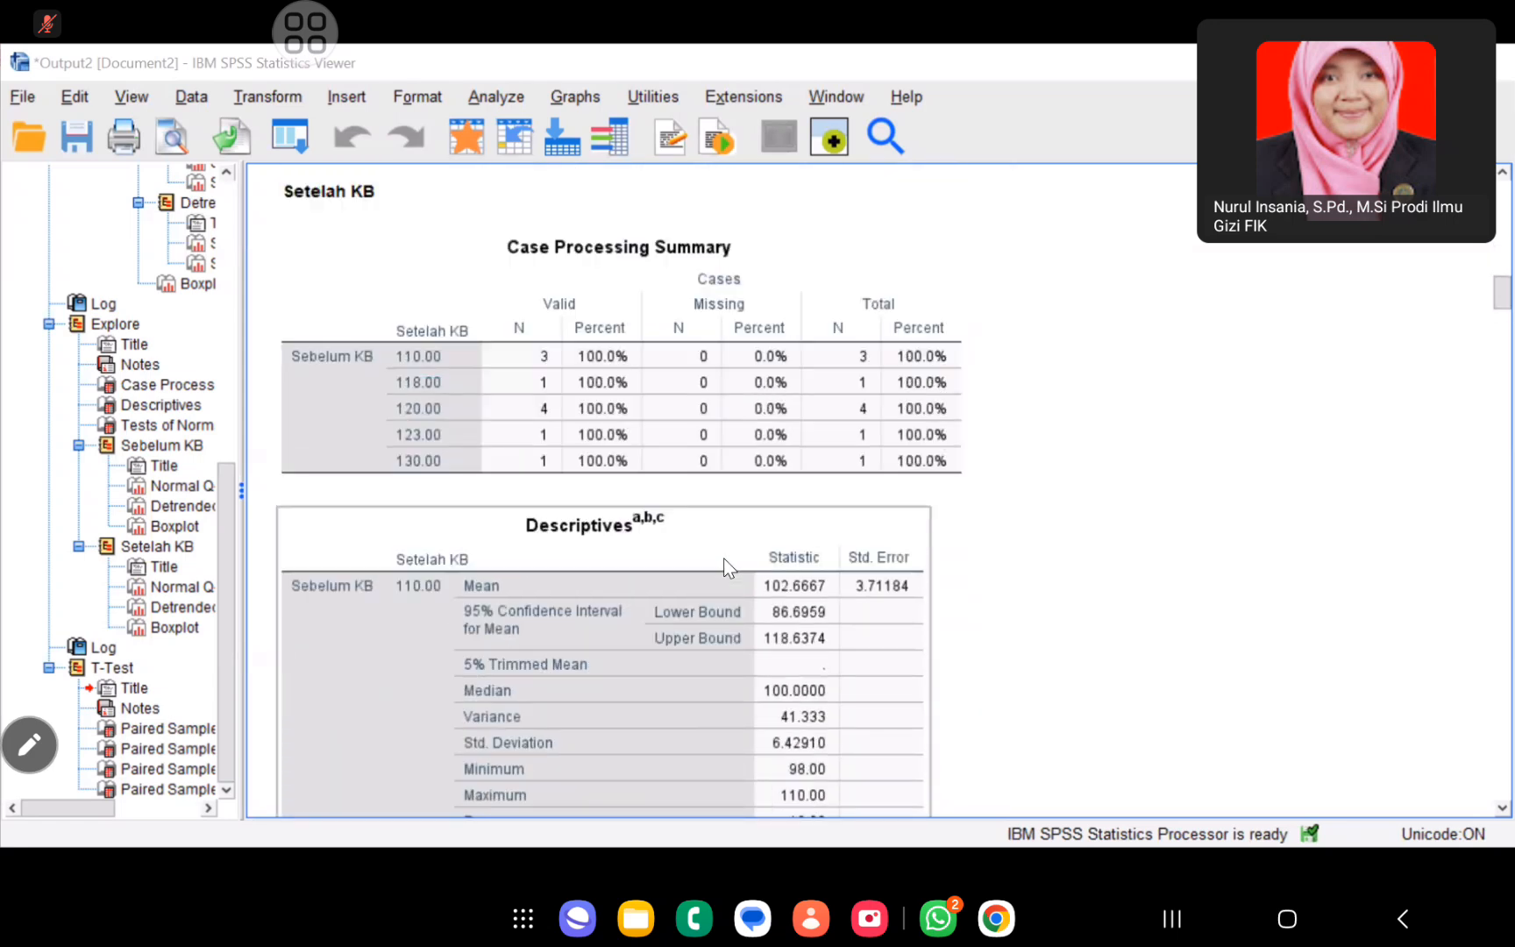
{"action": "scroll", "coordinate": [723, 565], "scroll_direction": "down", "scroll_amount": 10}
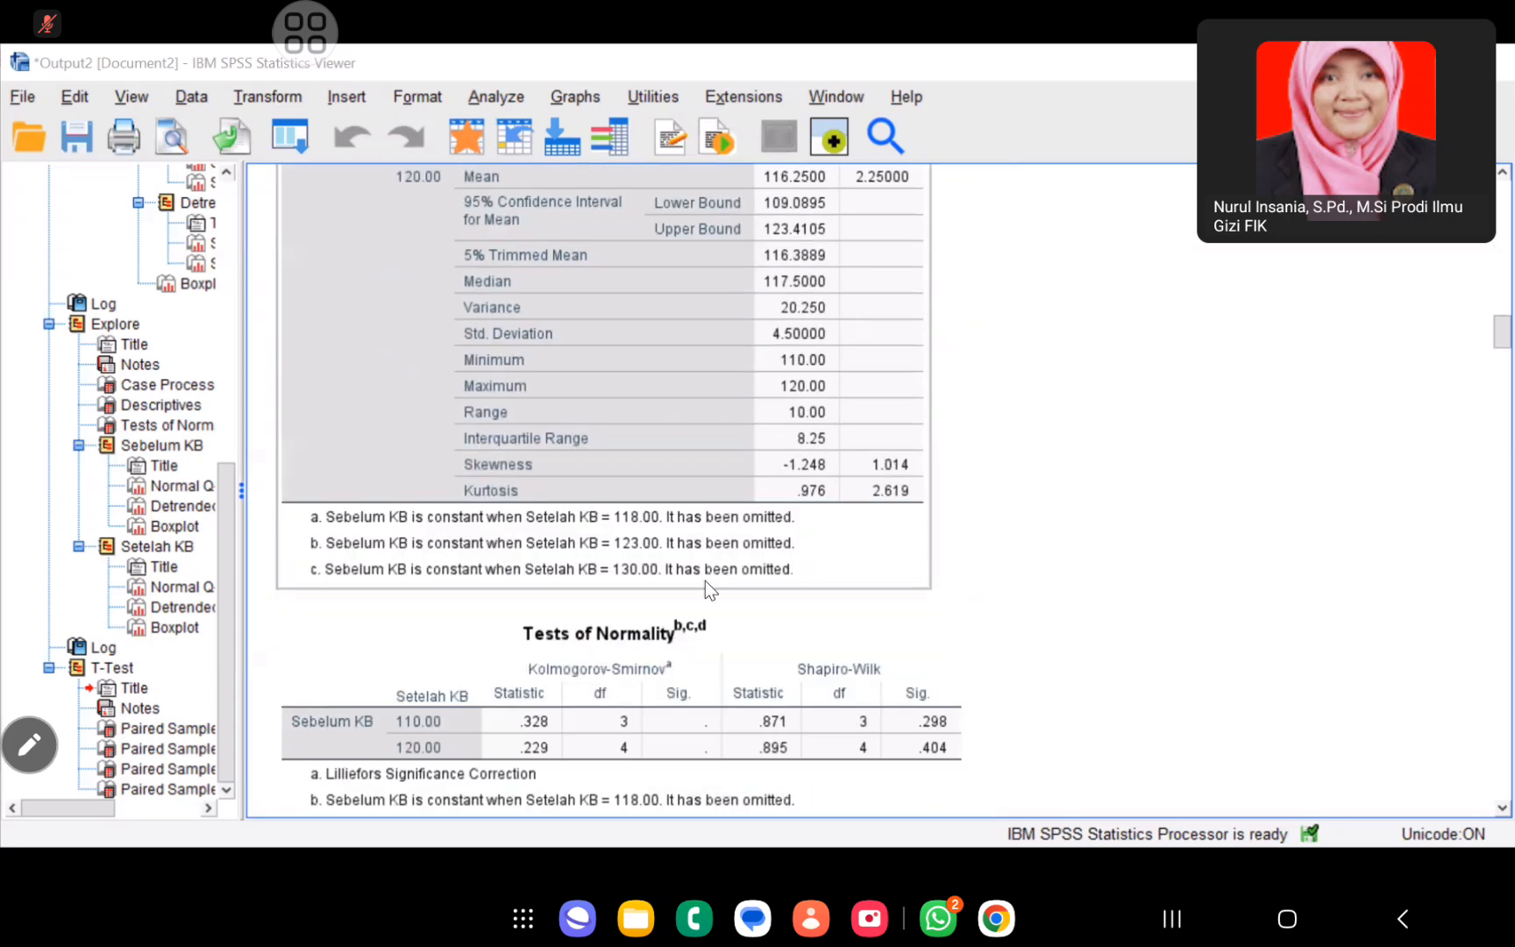
{"action": "scroll", "coordinate": [661, 642], "scroll_direction": "down", "scroll_amount": 3}
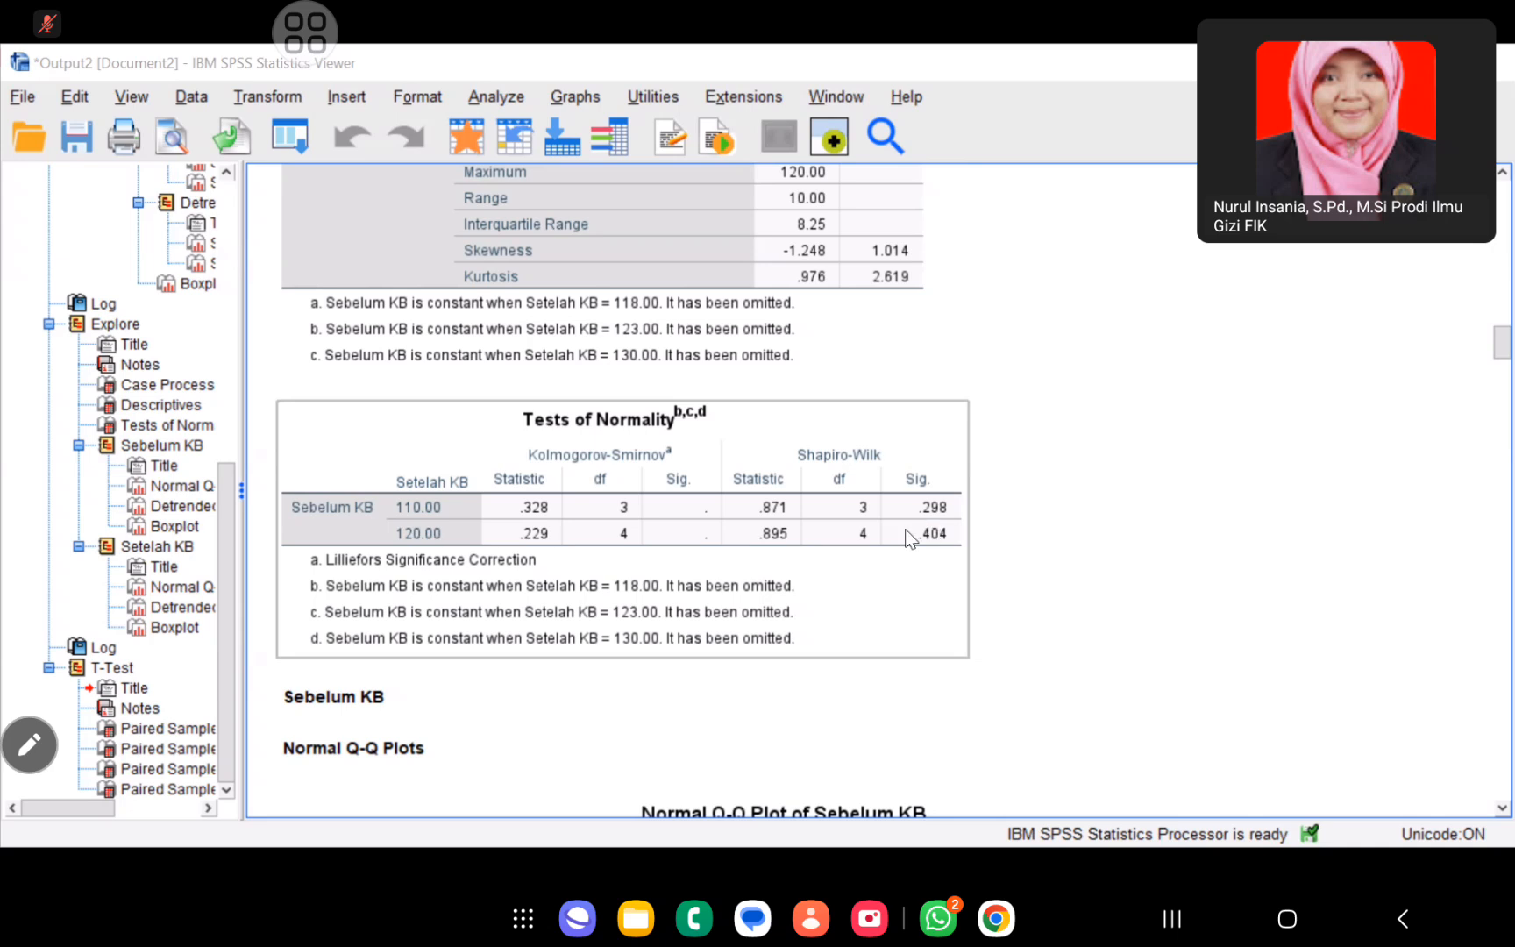
{"action": "left_click", "coordinate": [838, 673]}
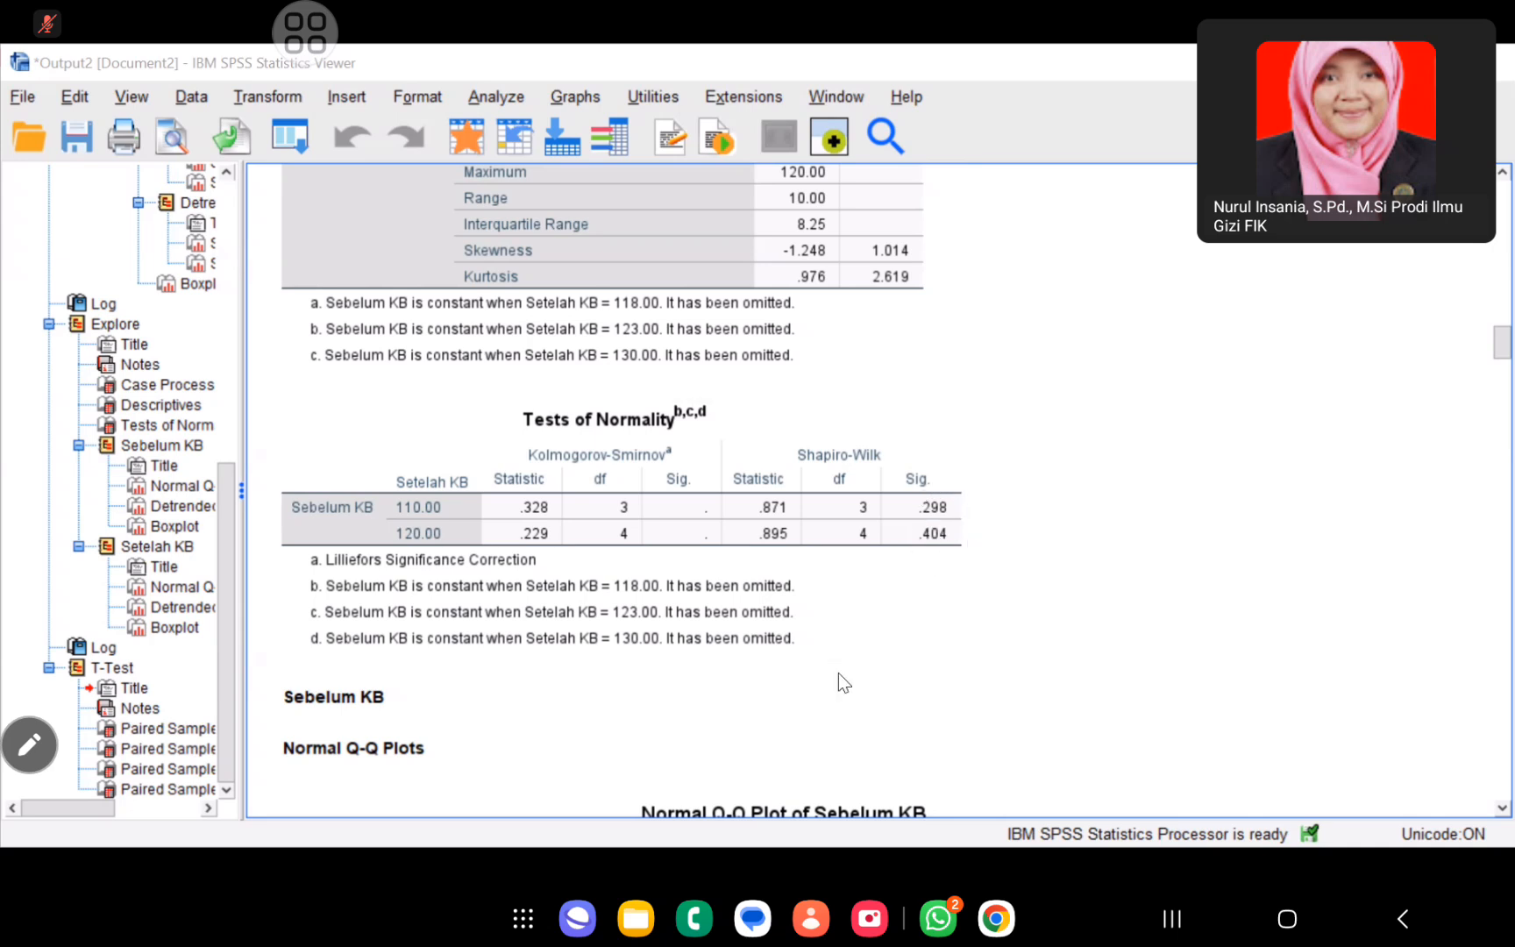
{"action": "left_click", "coordinate": [767, 696]}
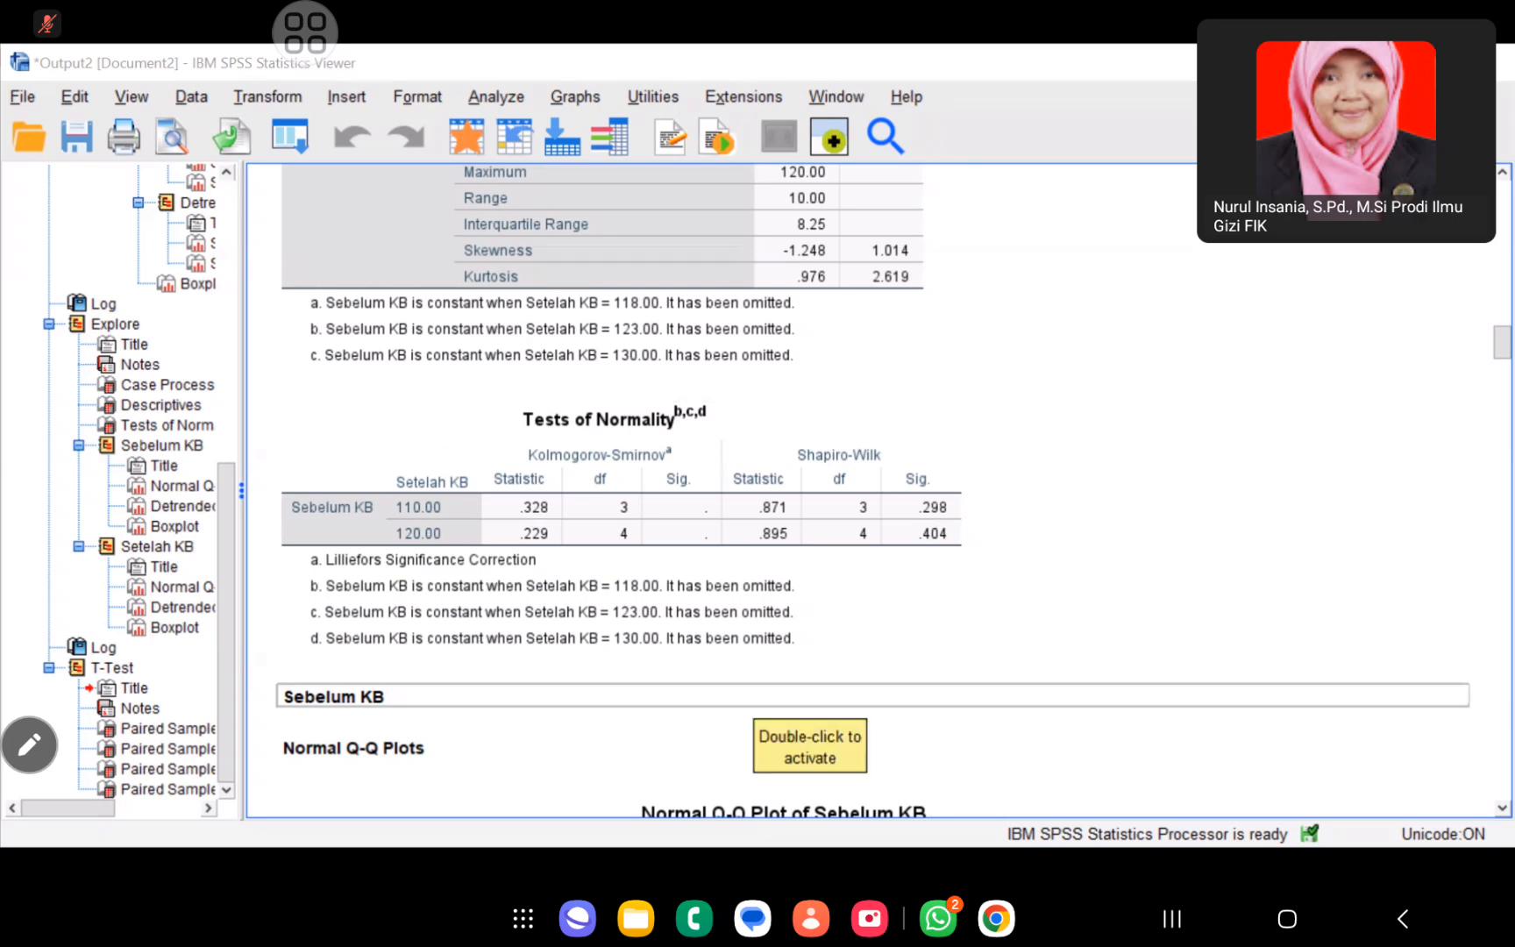
{"action": "left_click", "coordinate": [916, 574]}
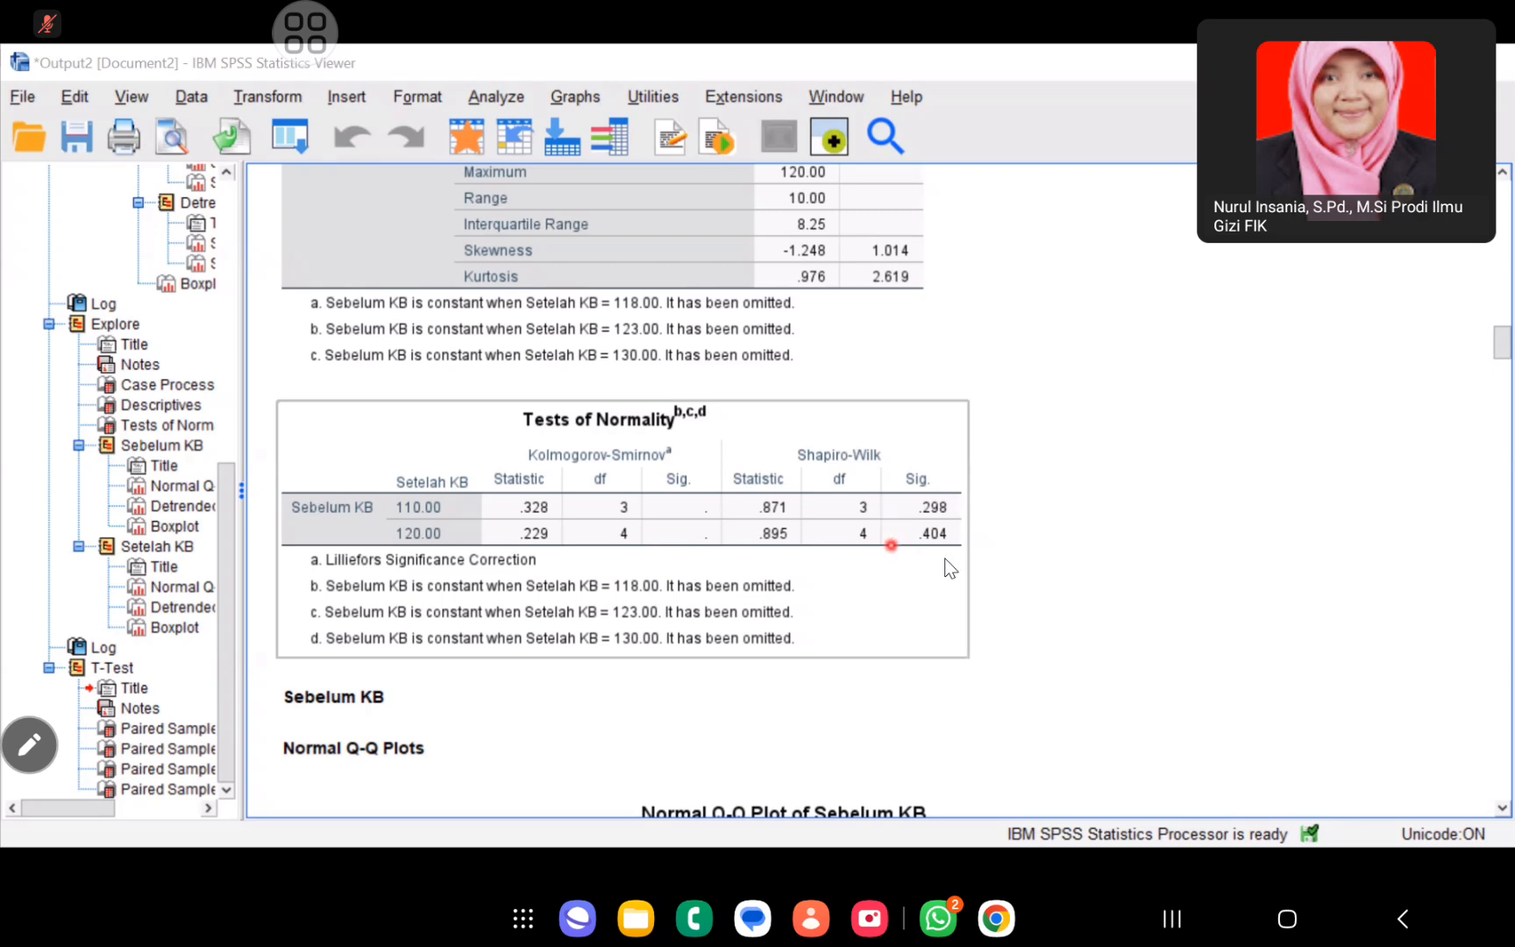
{"action": "scroll", "coordinate": [819, 581], "scroll_direction": "down", "scroll_amount": 5}
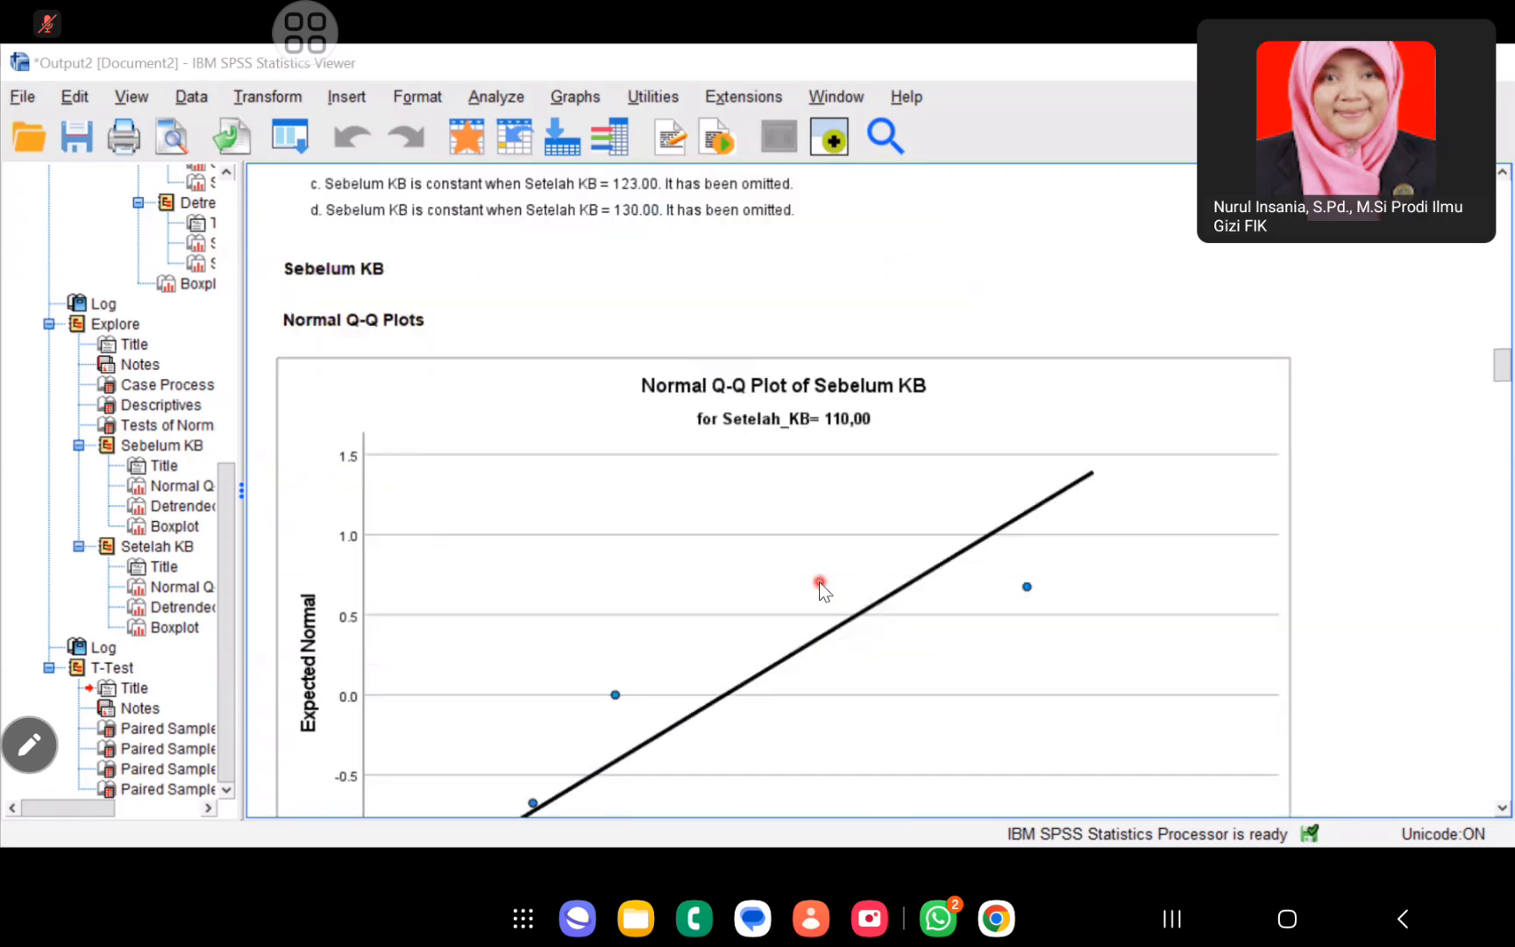
Examine the Q-Q plots of the Explore output, then the ungrouped Explore tables, Tests of Normality and plots for Sebelum KB and Setelah KB.
{"action": "scroll", "coordinate": [819, 581], "scroll_direction": "down", "scroll_amount": 15}
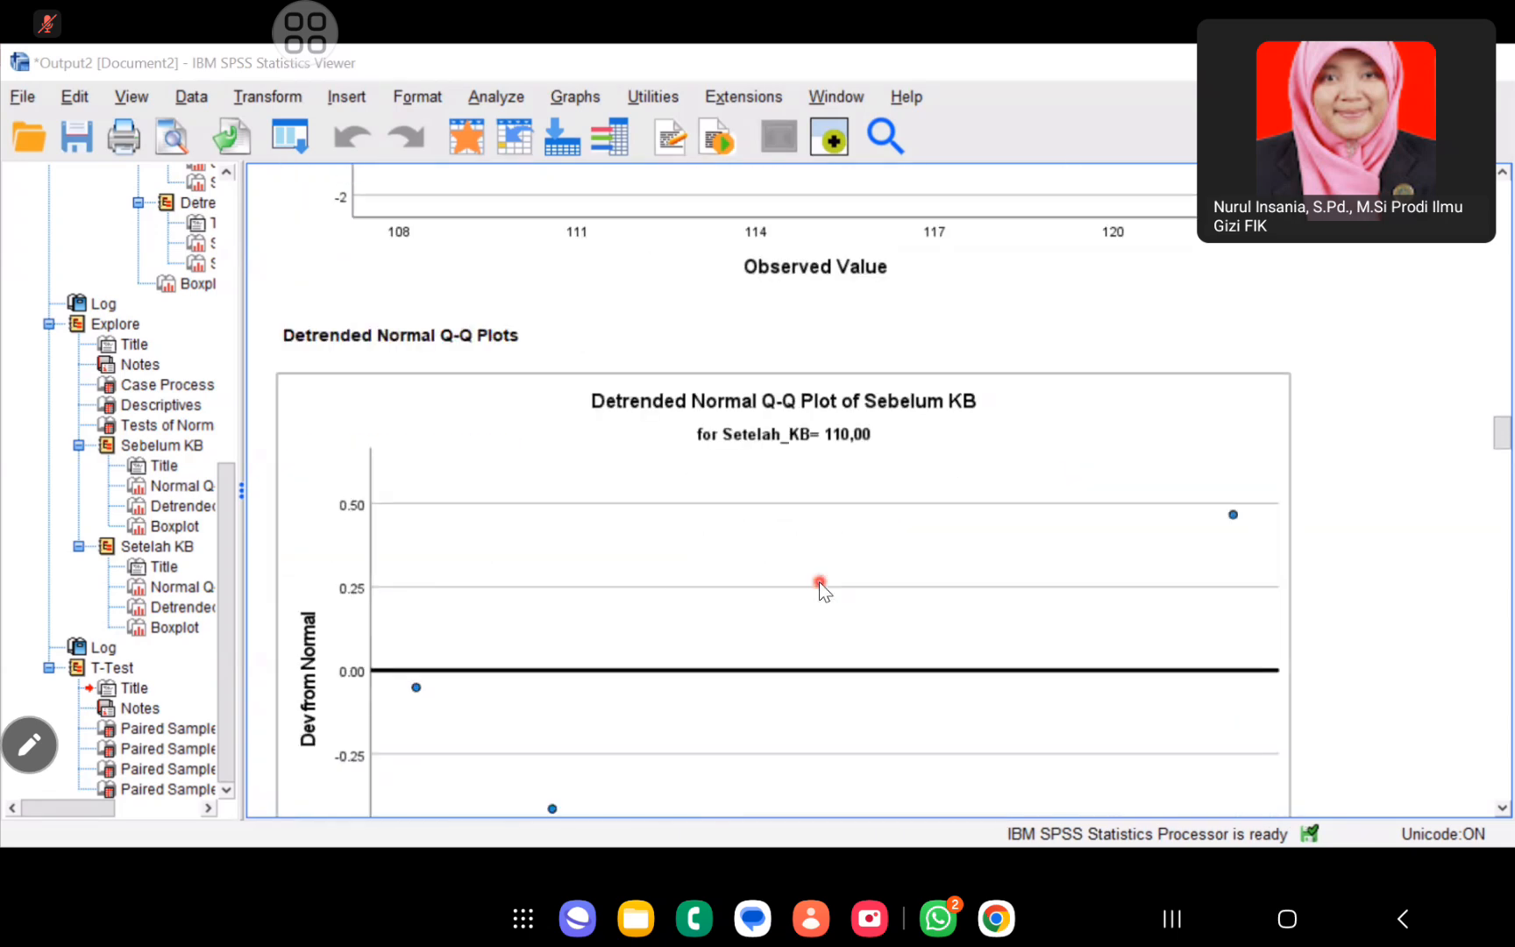
{"action": "scroll", "coordinate": [819, 581], "scroll_direction": "down", "scroll_amount": 12}
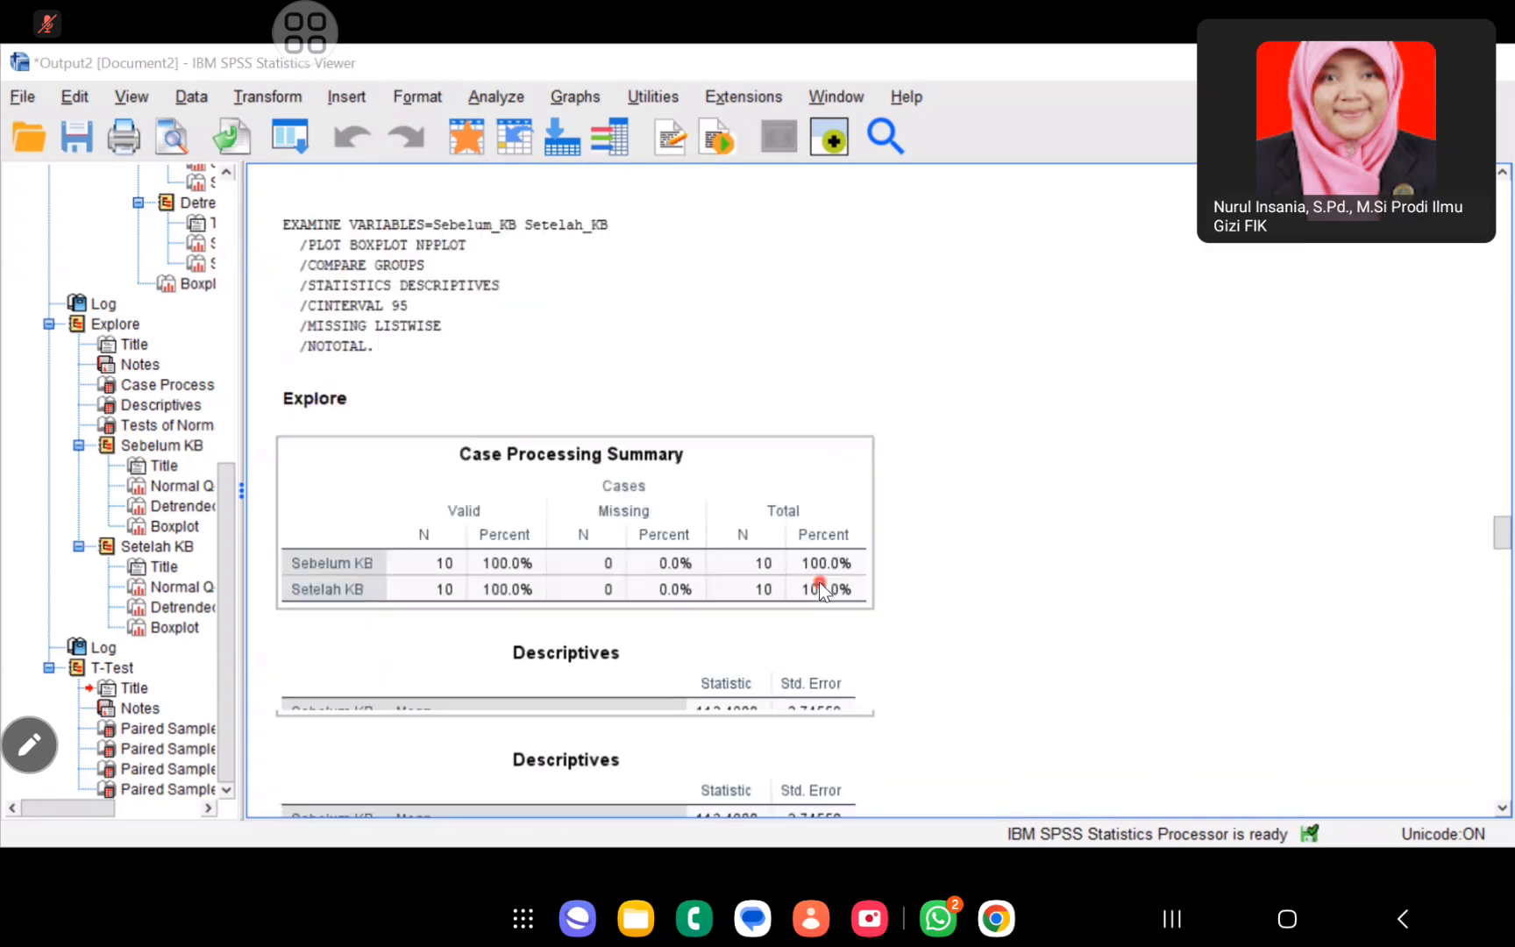
{"action": "scroll", "coordinate": [819, 581], "scroll_direction": "down", "scroll_amount": 1}
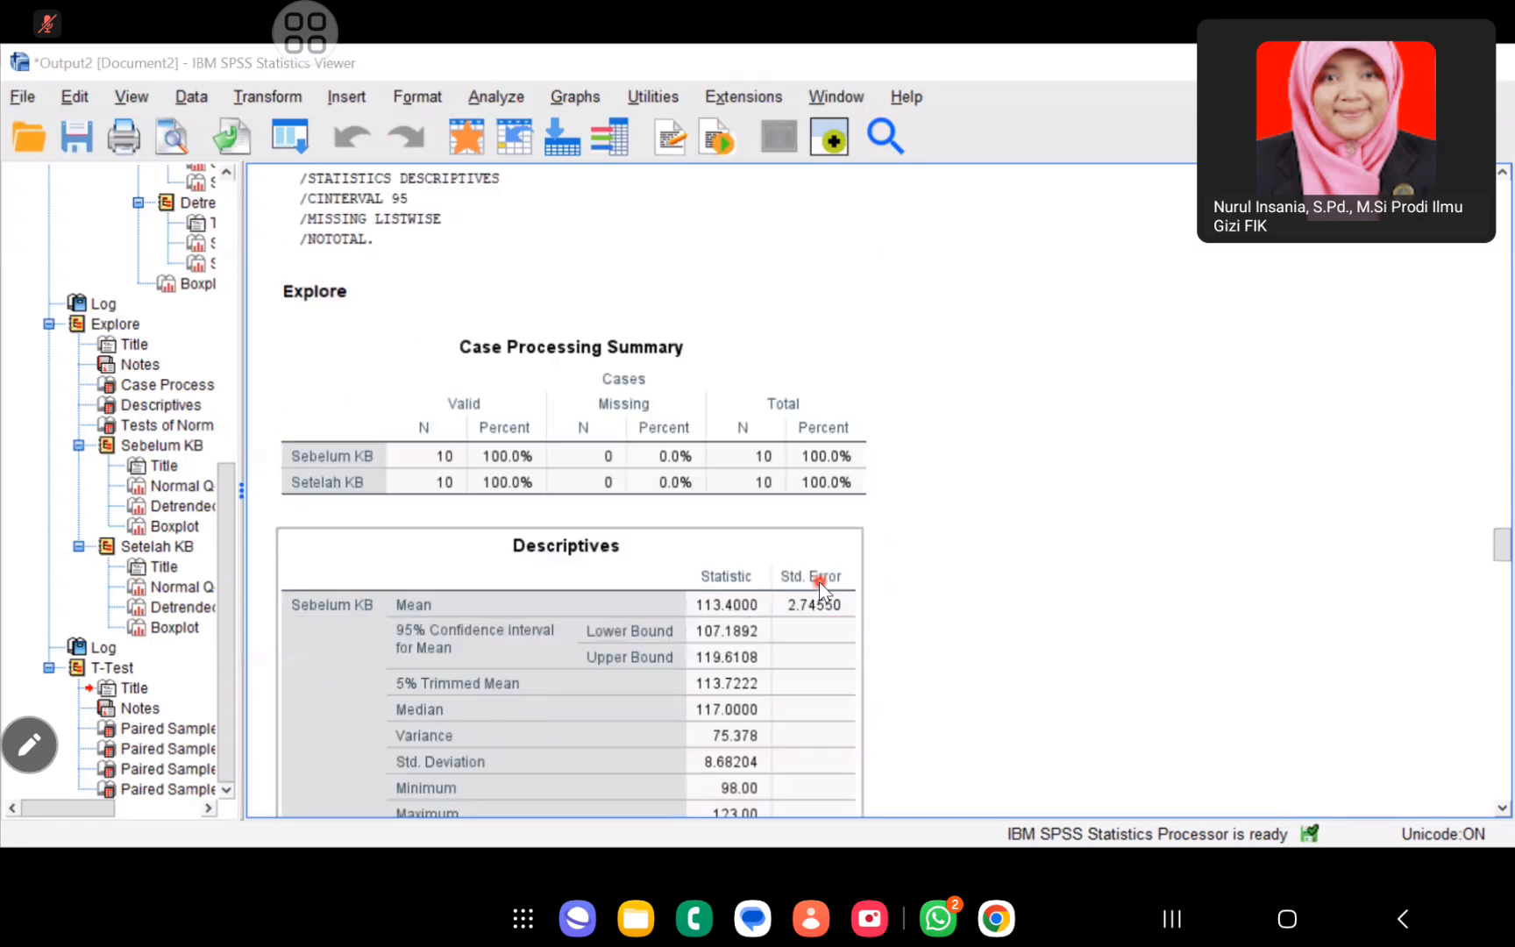
{"action": "scroll", "coordinate": [819, 581], "scroll_direction": "down", "scroll_amount": 8}
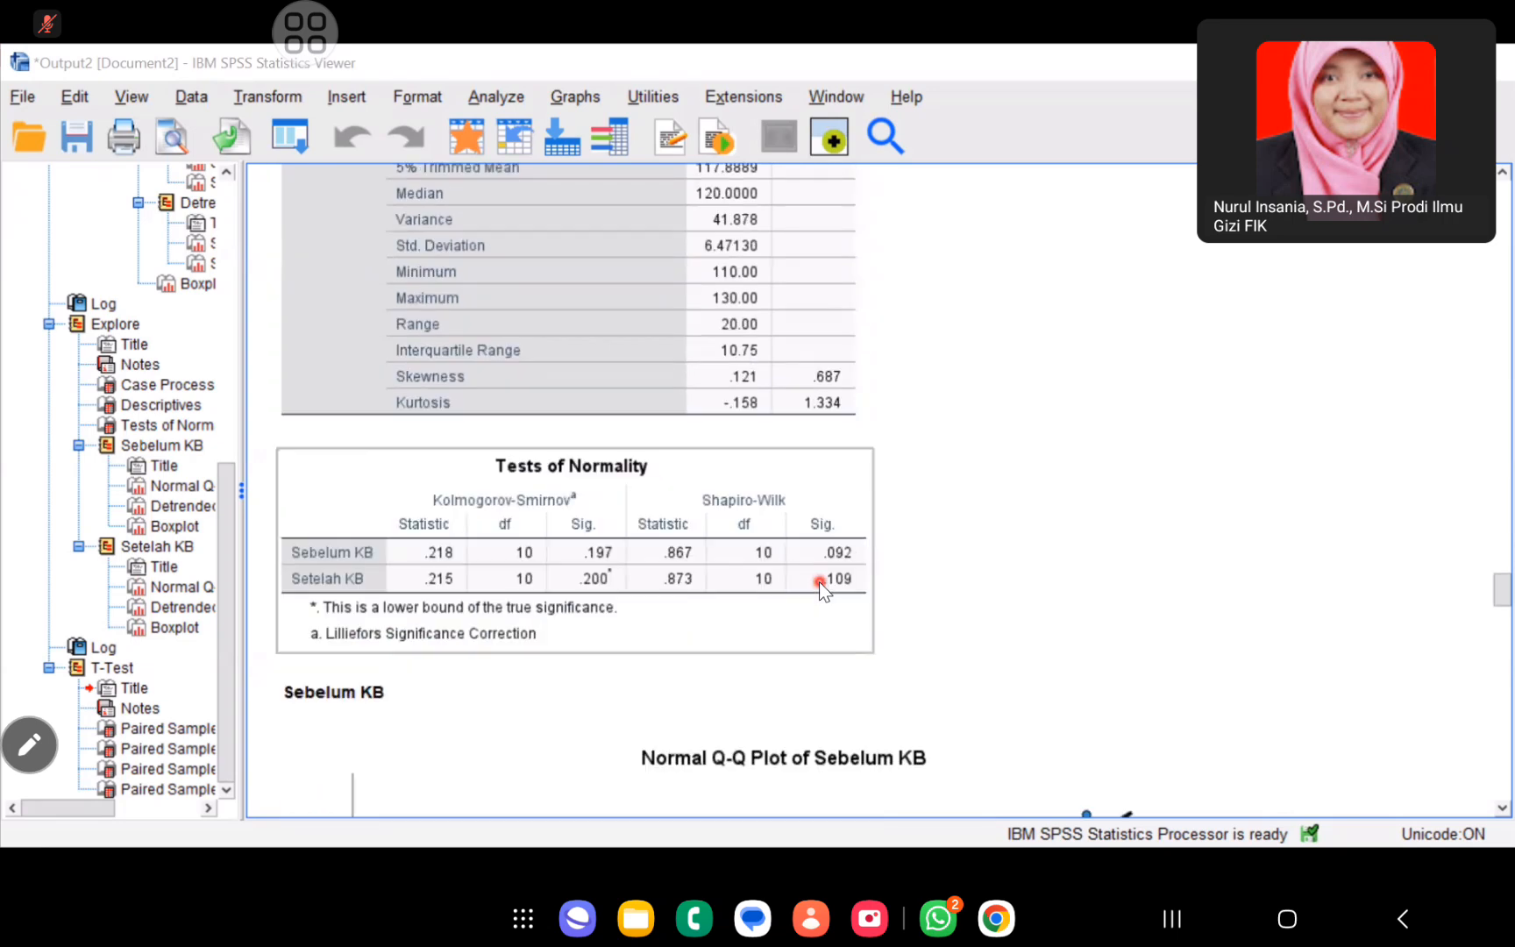
{"action": "scroll", "coordinate": [819, 581], "scroll_direction": "down", "scroll_amount": 1}
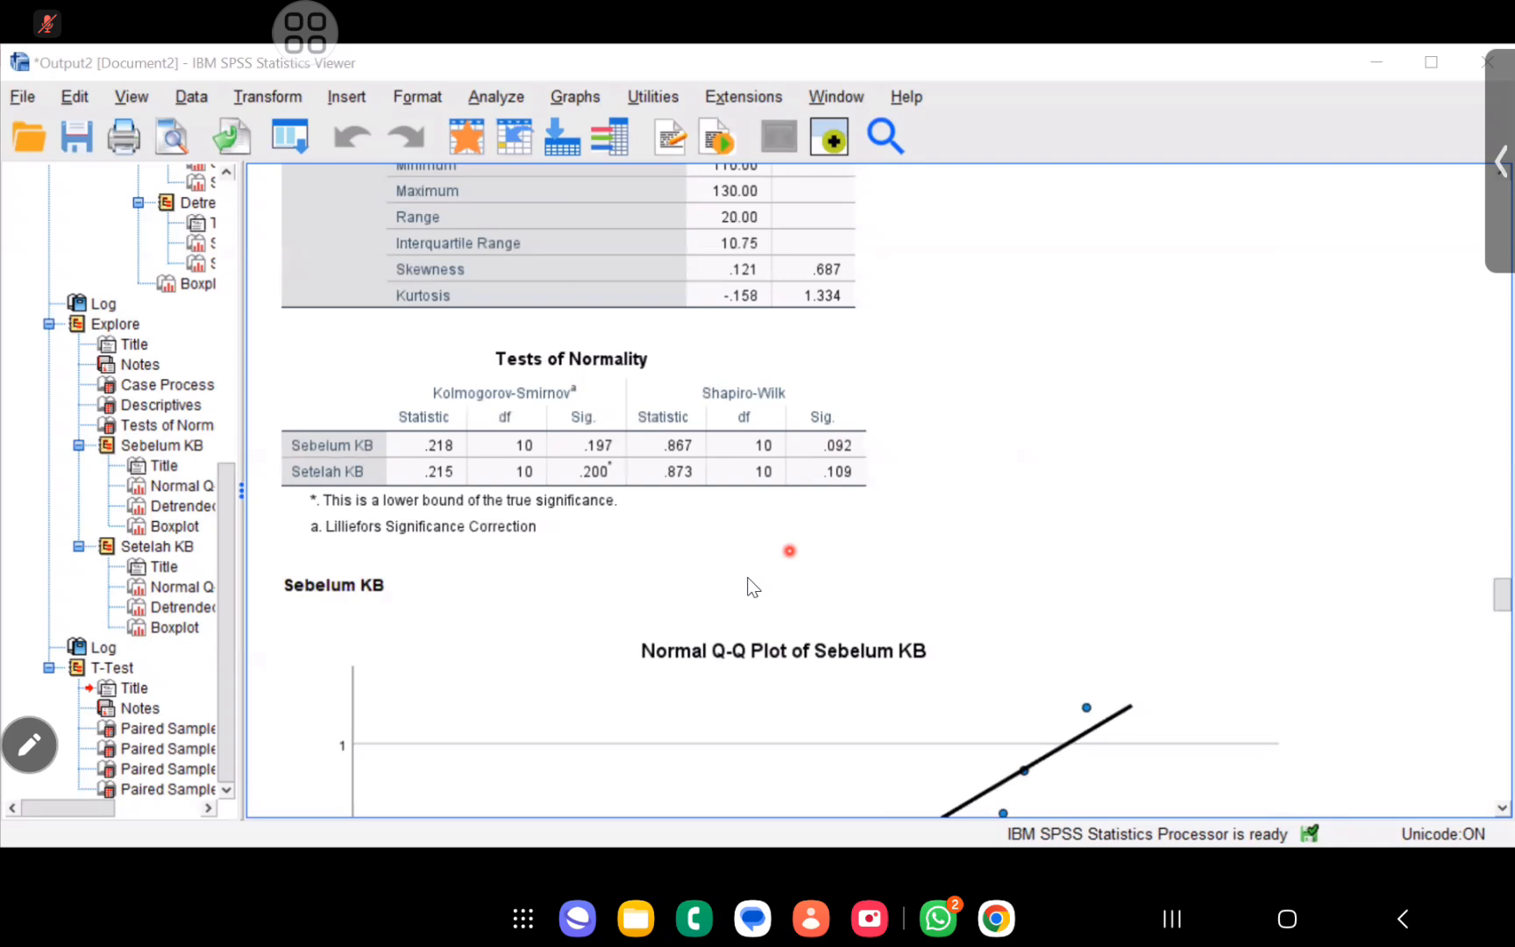
{"action": "scroll", "coordinate": [752, 588], "scroll_direction": "down", "scroll_amount": 12}
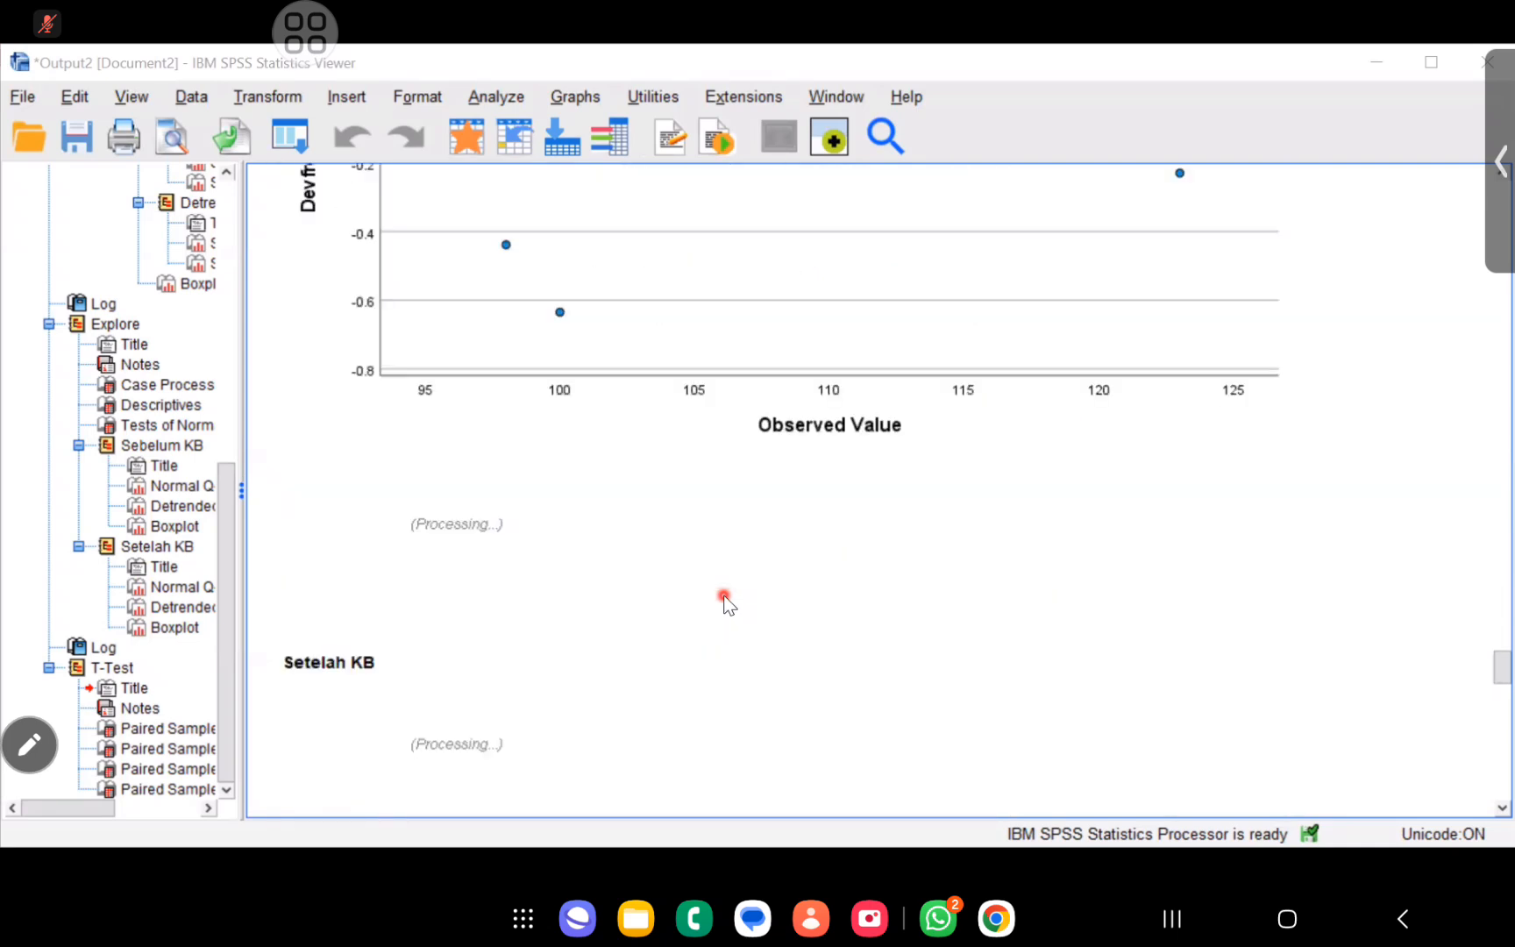
{"action": "scroll", "coordinate": [724, 603], "scroll_direction": "down", "scroll_amount": 15}
{"action": "scroll", "coordinate": [724, 603], "scroll_direction": "down", "scroll_amount": 15}
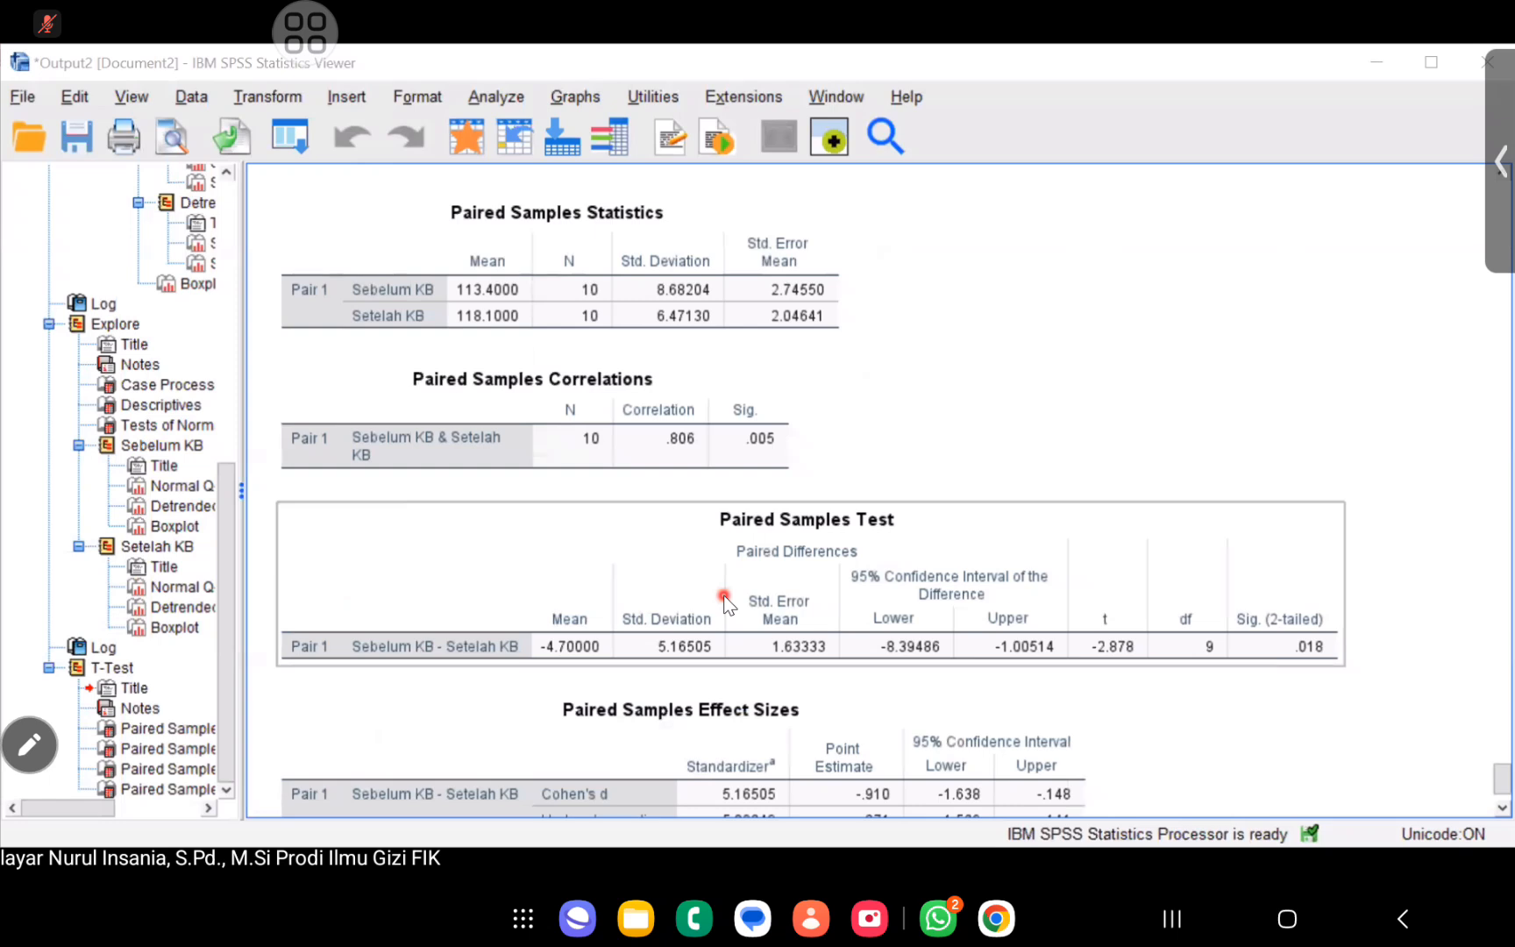
Review the T-Test output: paired samples correlations, the paired samples test with its two-tailed significance, and the effect sizes.
{"action": "left_click", "coordinate": [793, 473]}
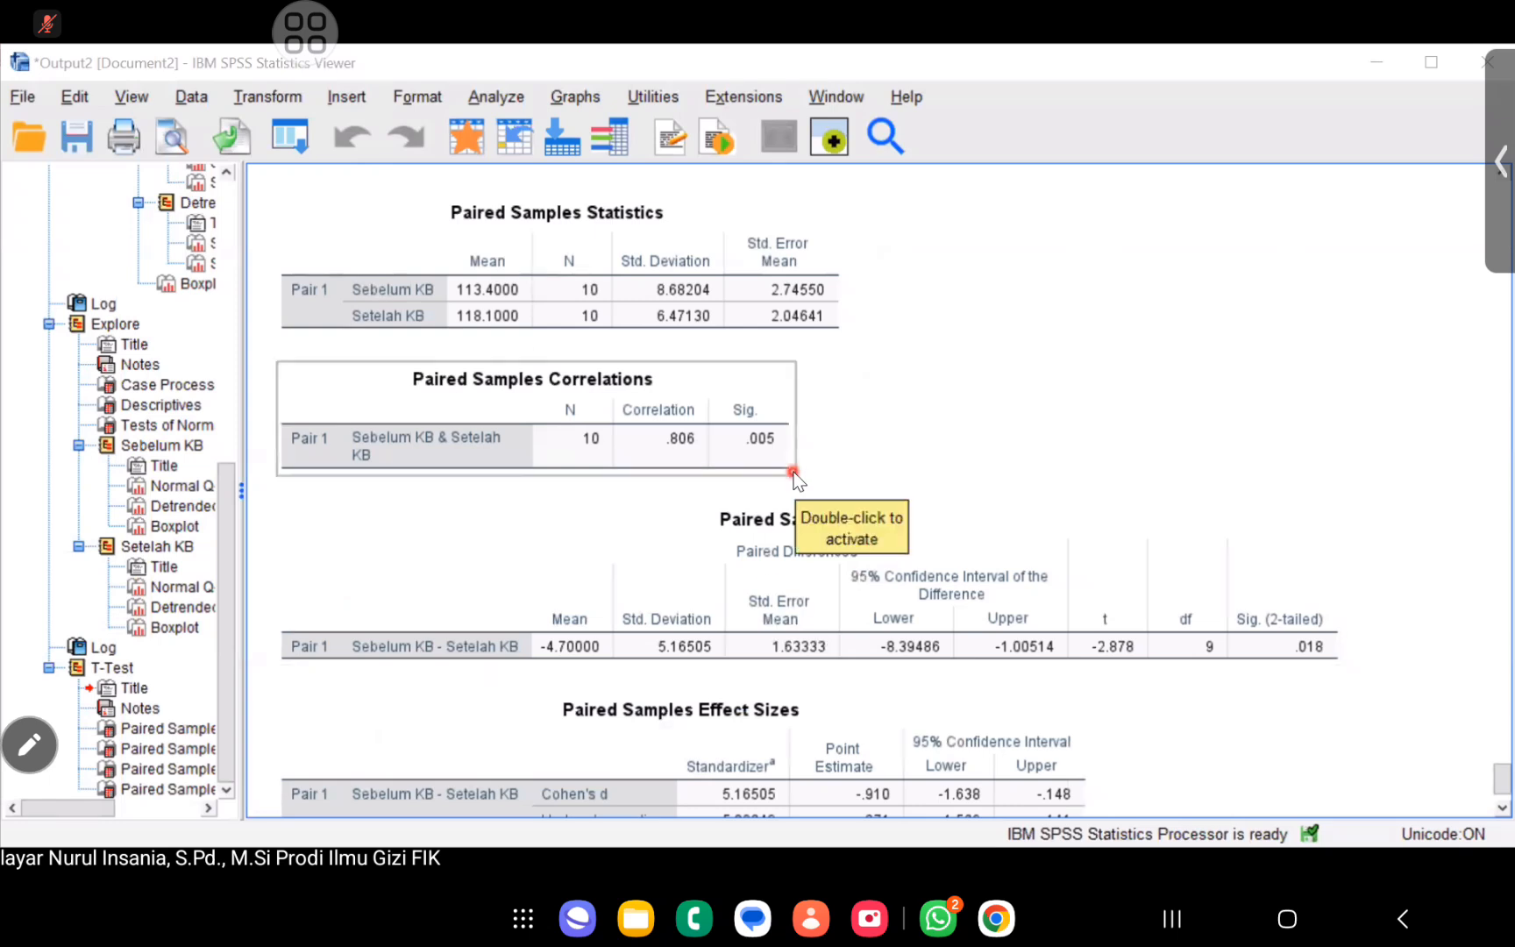
{"action": "left_click", "coordinate": [679, 596]}
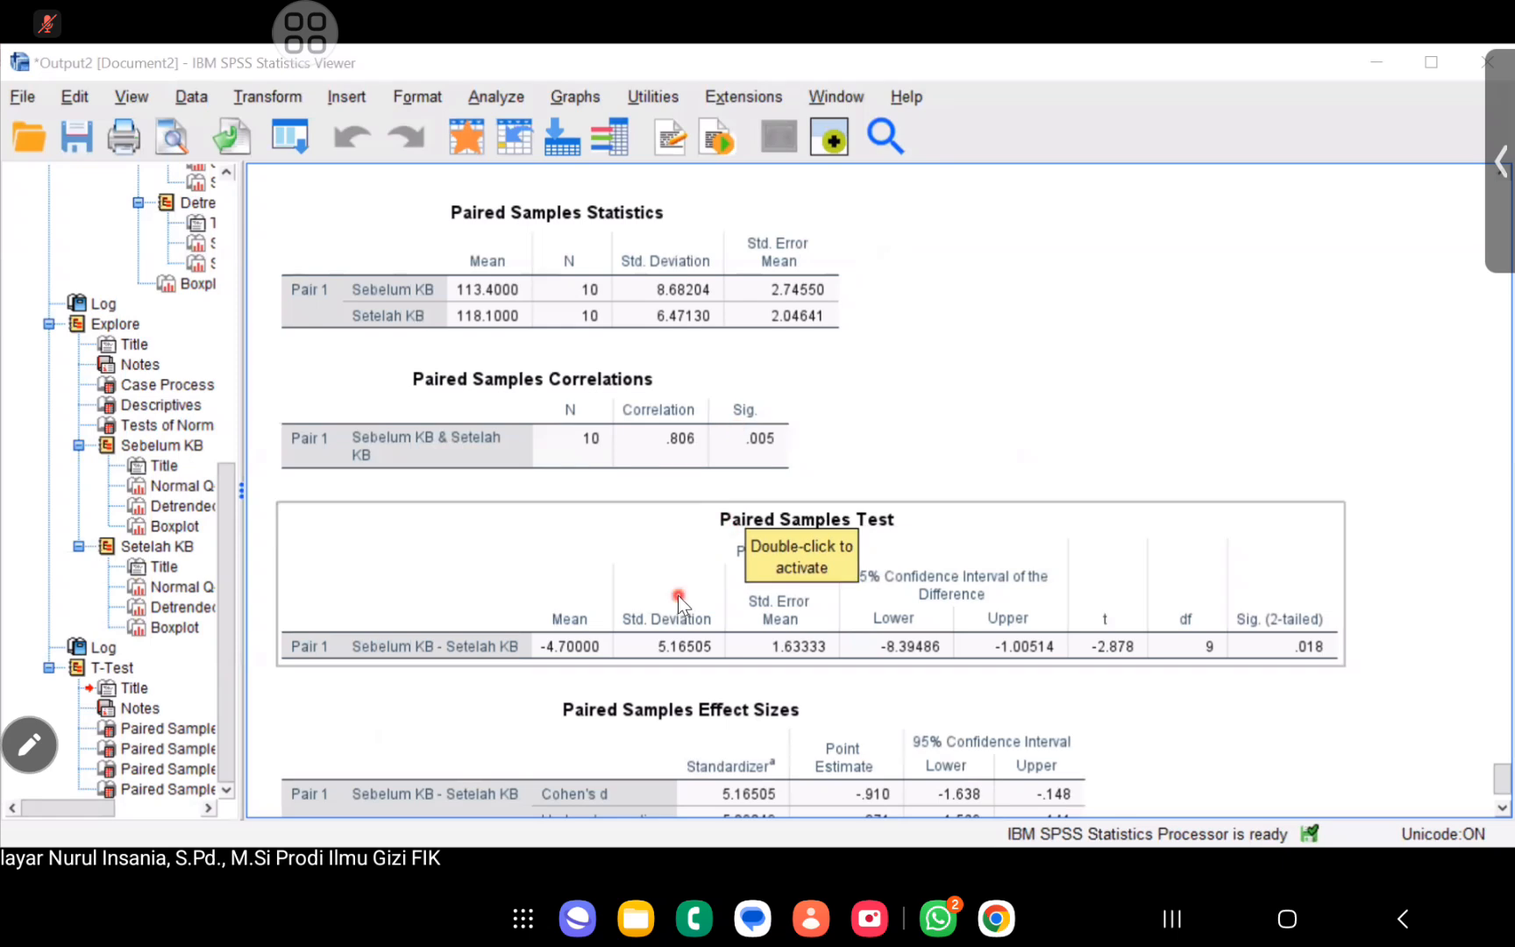
{"action": "left_click", "coordinate": [1386, 196]}
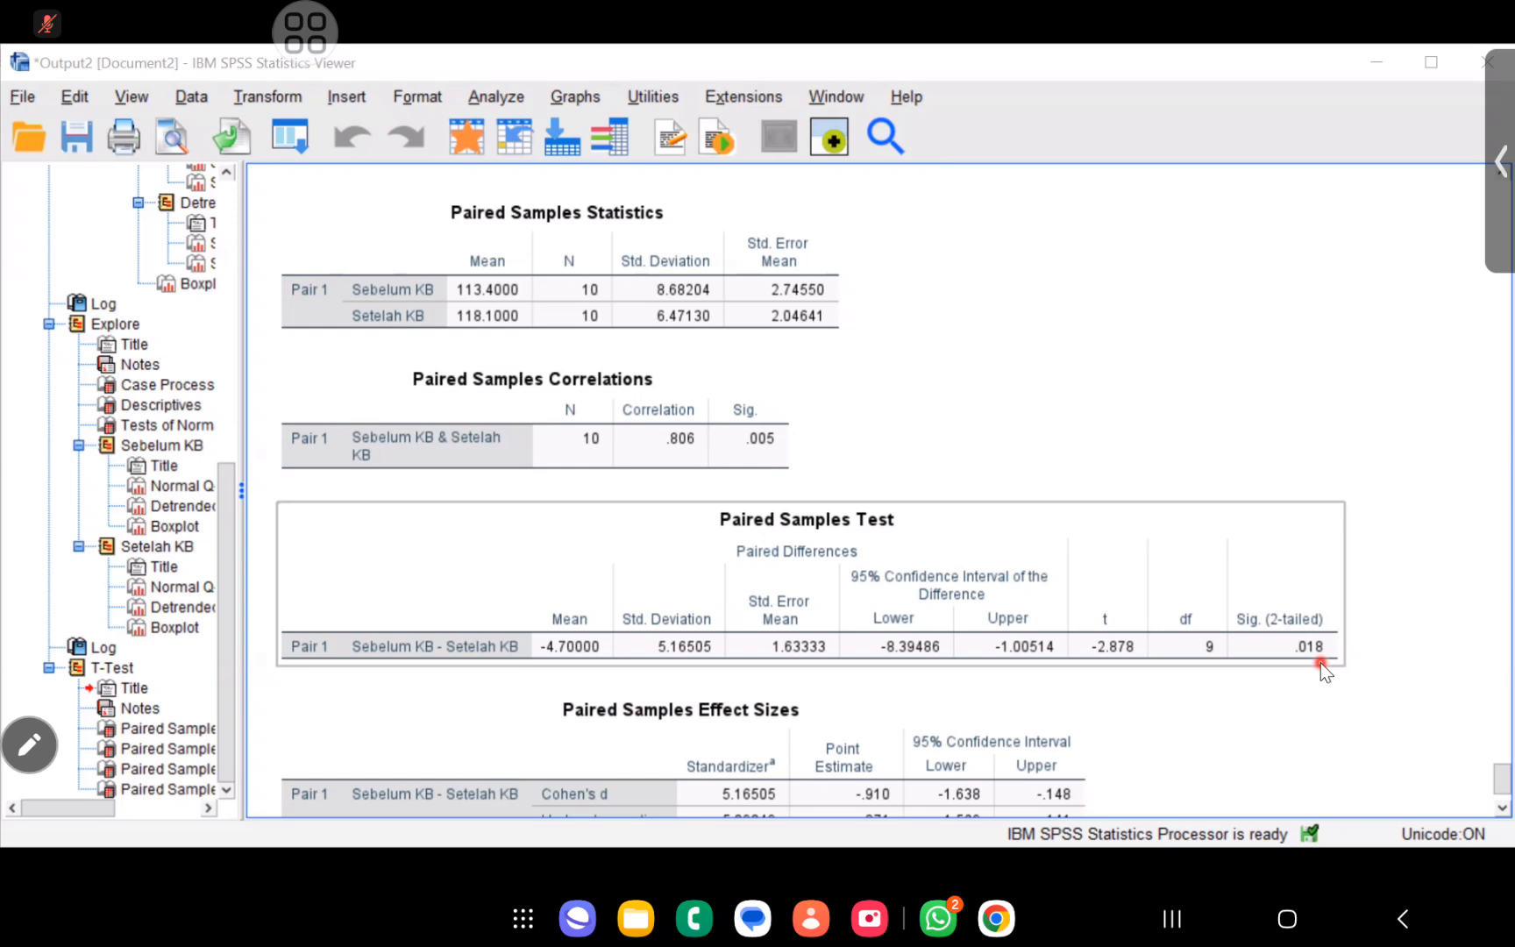
{"action": "left_click", "coordinate": [740, 451]}
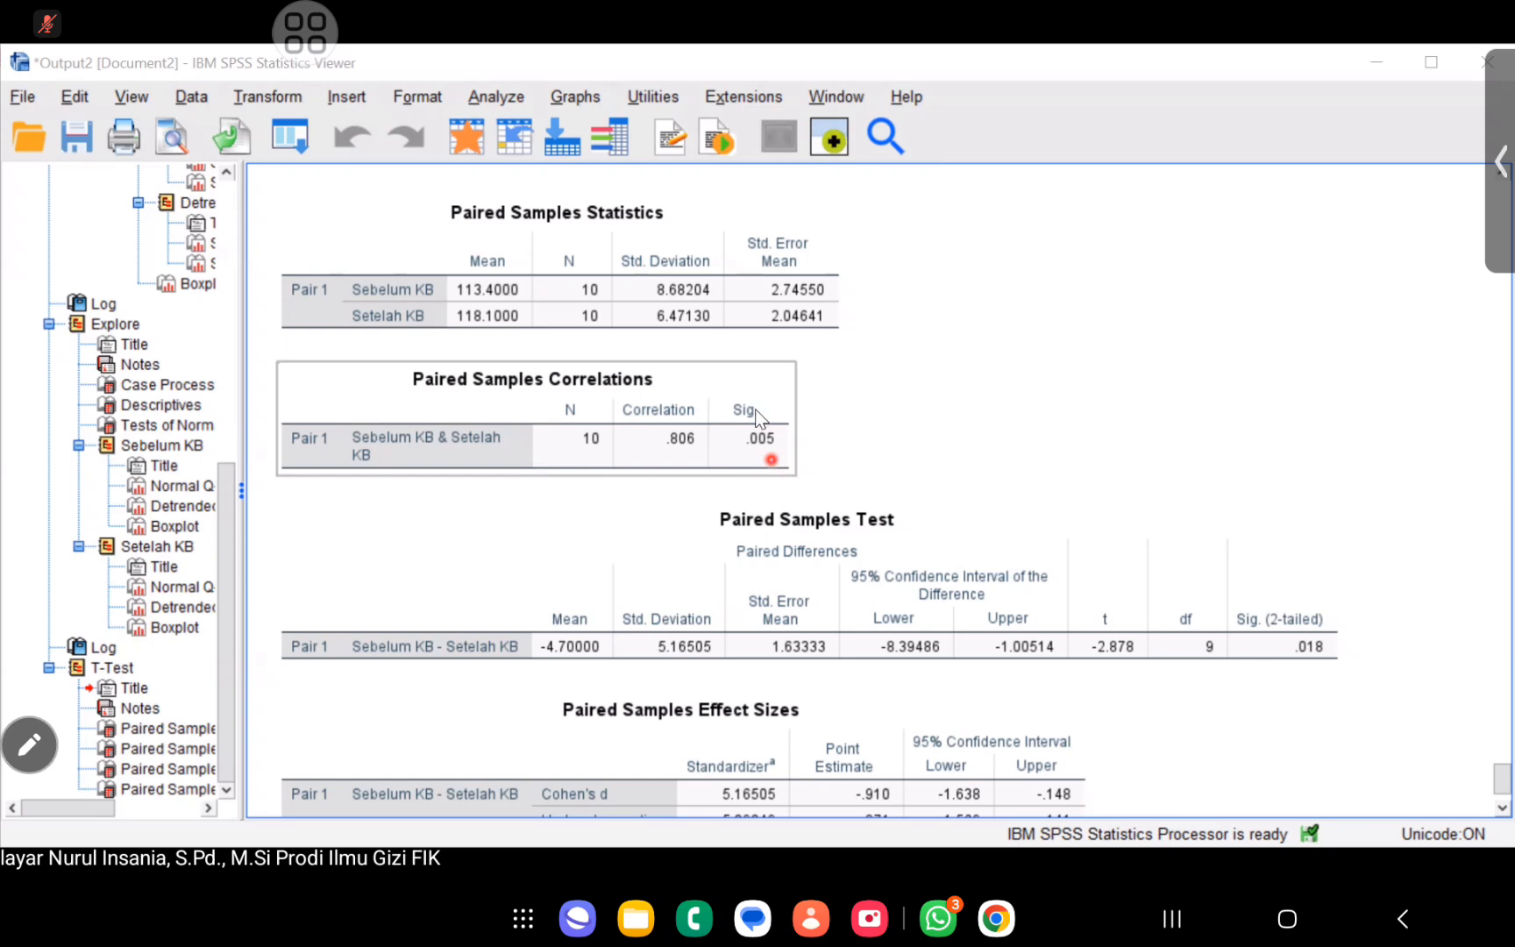
{"action": "left_click", "coordinate": [1311, 675]}
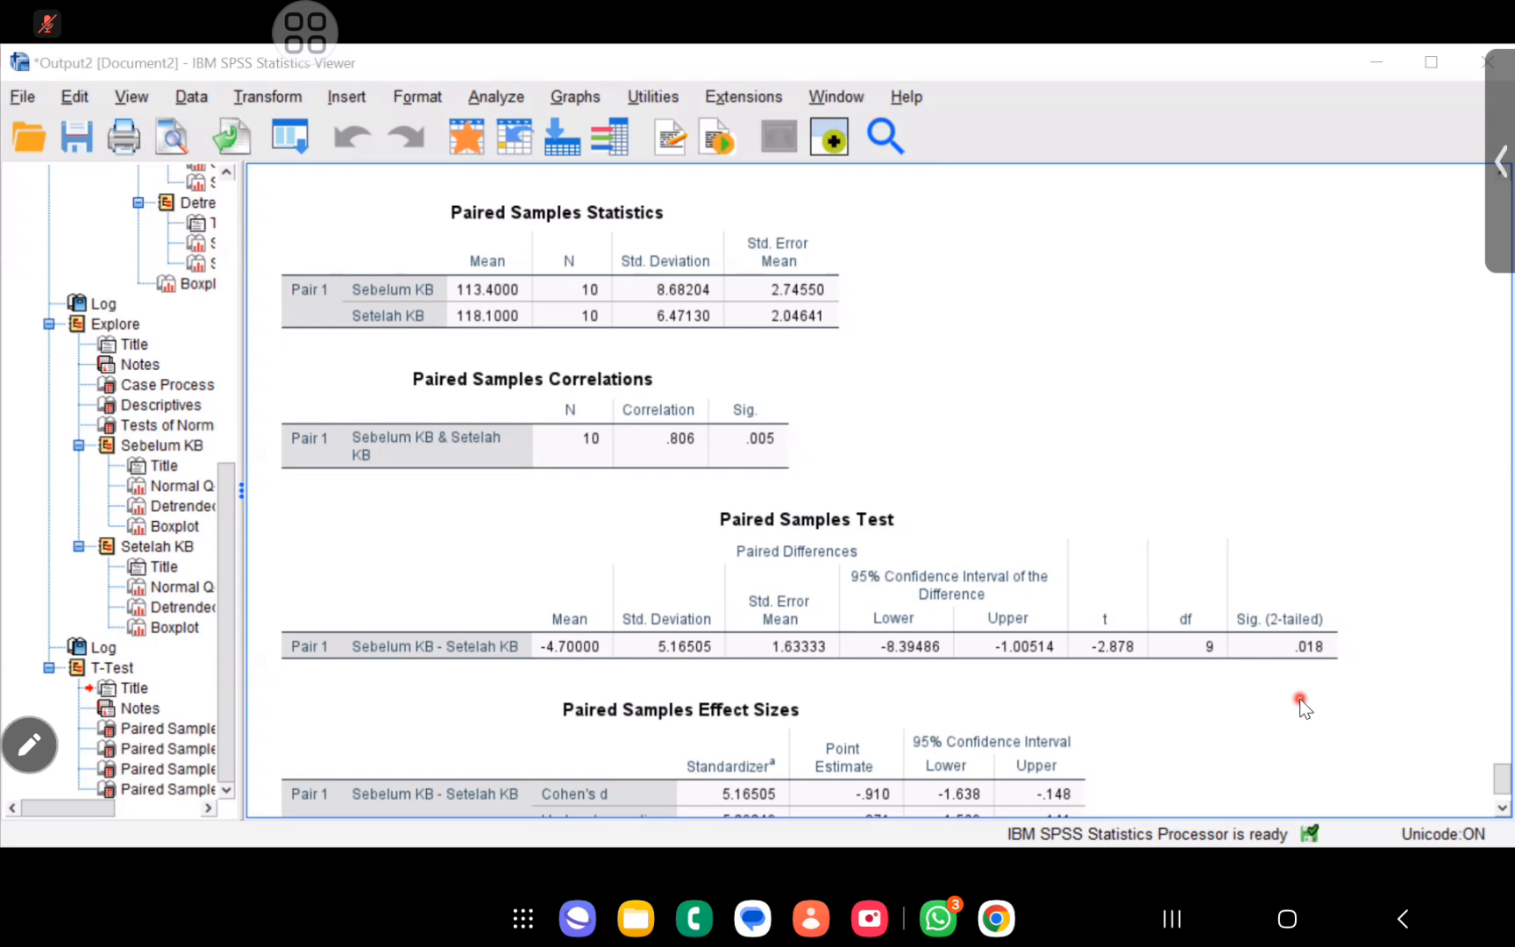
{"action": "scroll", "coordinate": [1304, 707], "scroll_direction": "down", "scroll_amount": 3}
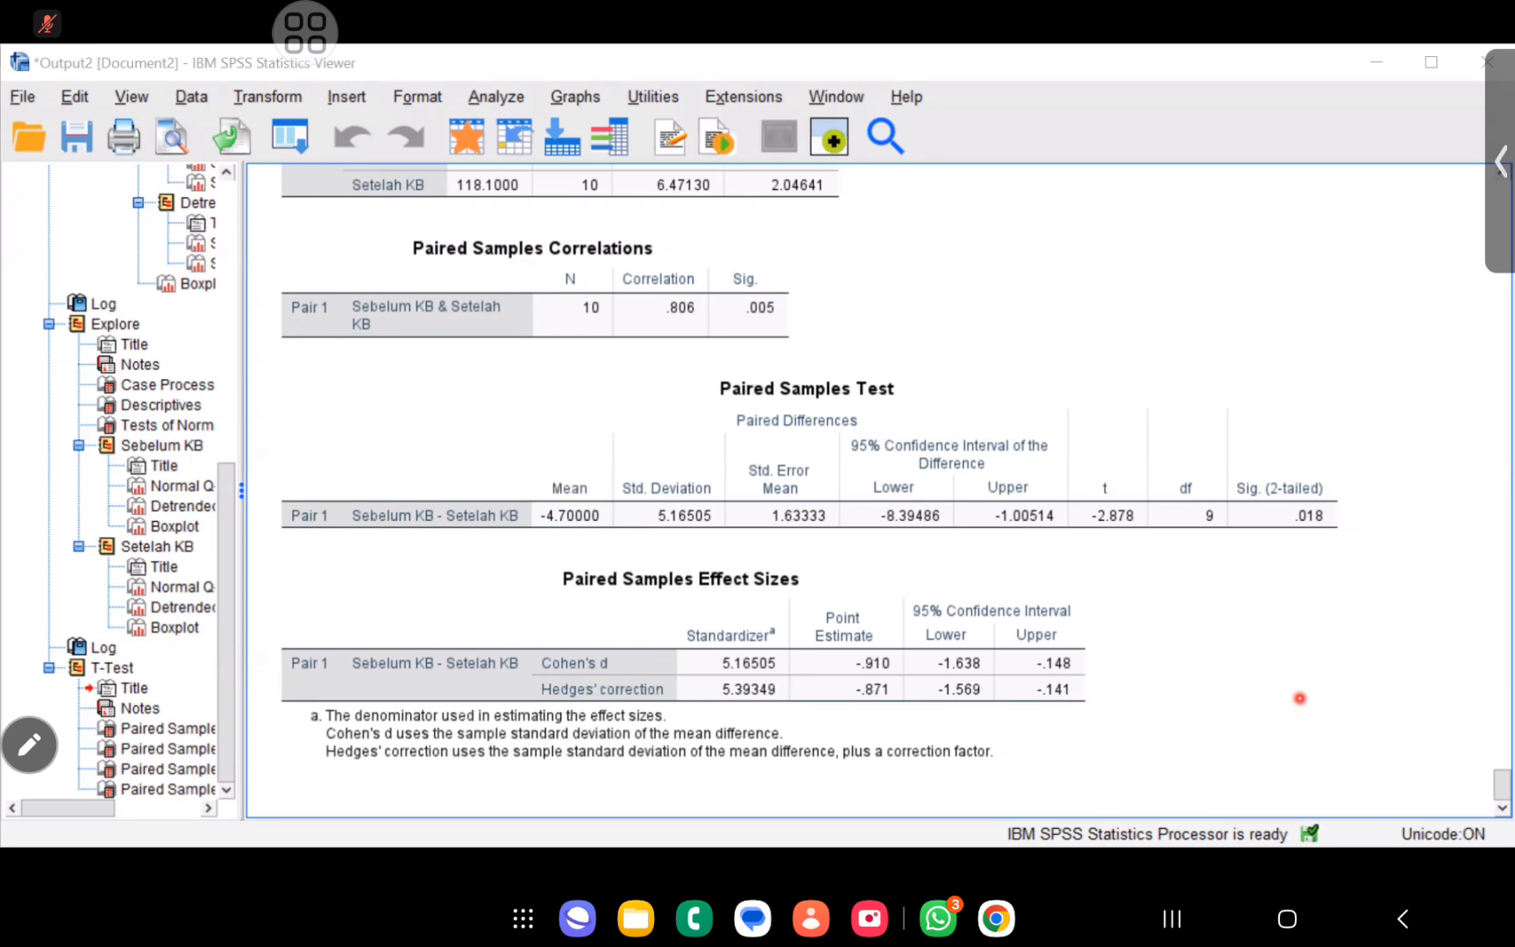
{"action": "left_click", "coordinate": [794, 625]}
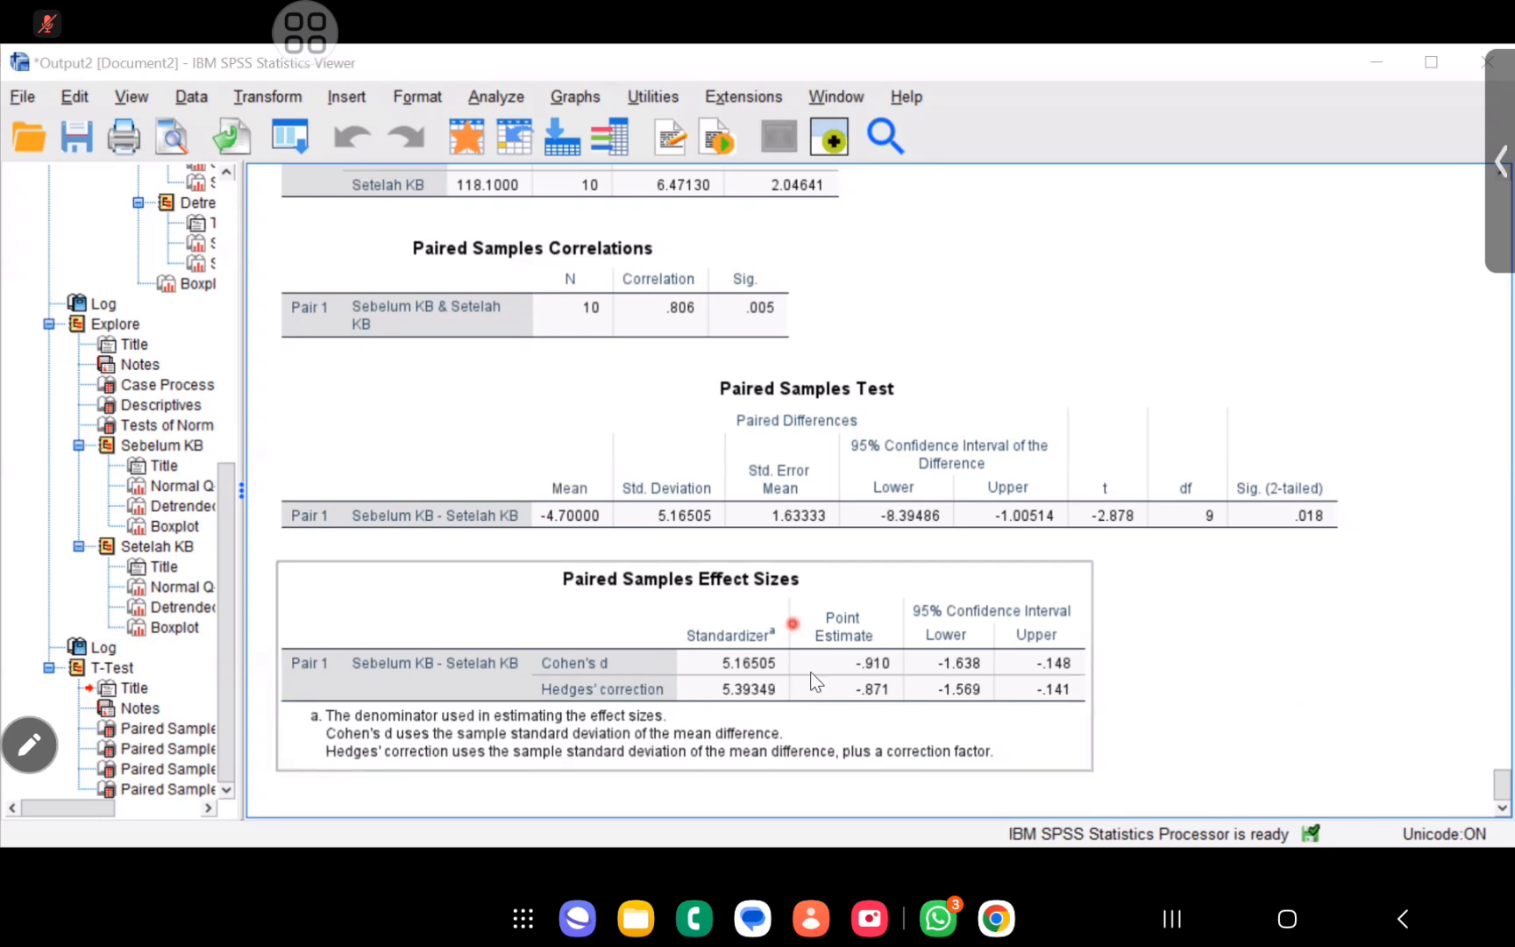
{"action": "left_click", "coordinate": [793, 809]}
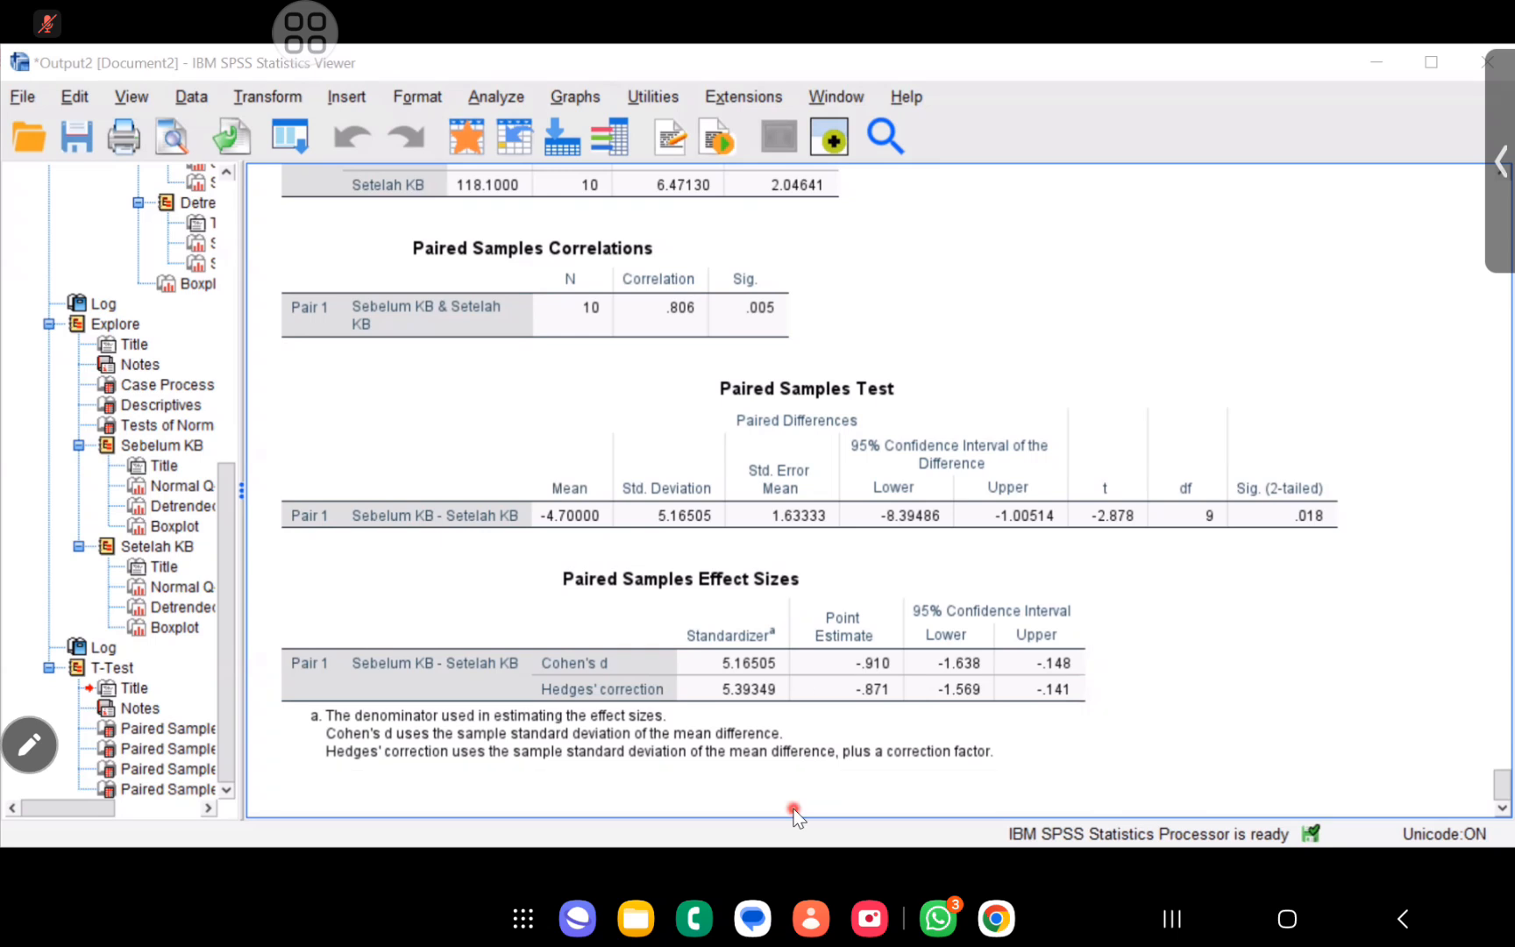
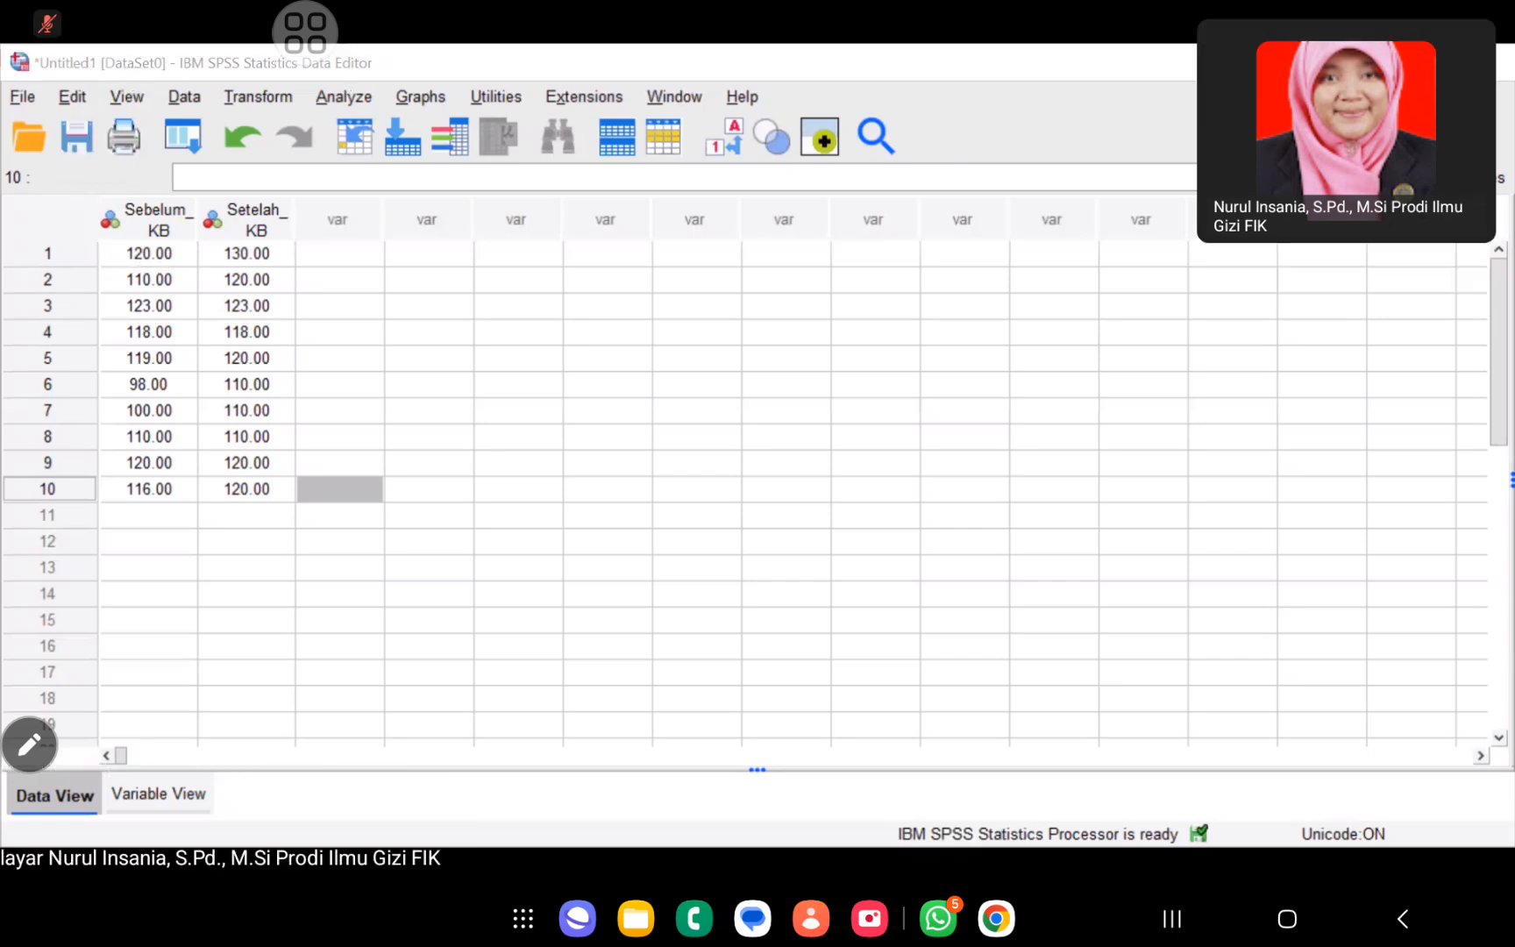
Select all ten cases in the data sheet and clear them.
{"action": "left_click", "coordinate": [12, 259]}
{"action": "key", "text": "shift+Down"}
{"action": "key", "text": "shift+Down"}
{"action": "key", "text": "shift+Down"}
{"action": "key", "text": "shift+Down"}
{"action": "key", "text": "shift+Down"}
{"action": "key", "text": "shift+Down"}
{"action": "key", "text": "shift+Down"}
{"action": "key", "text": "shift+Down"}
{"action": "key", "text": "shift+Down"}
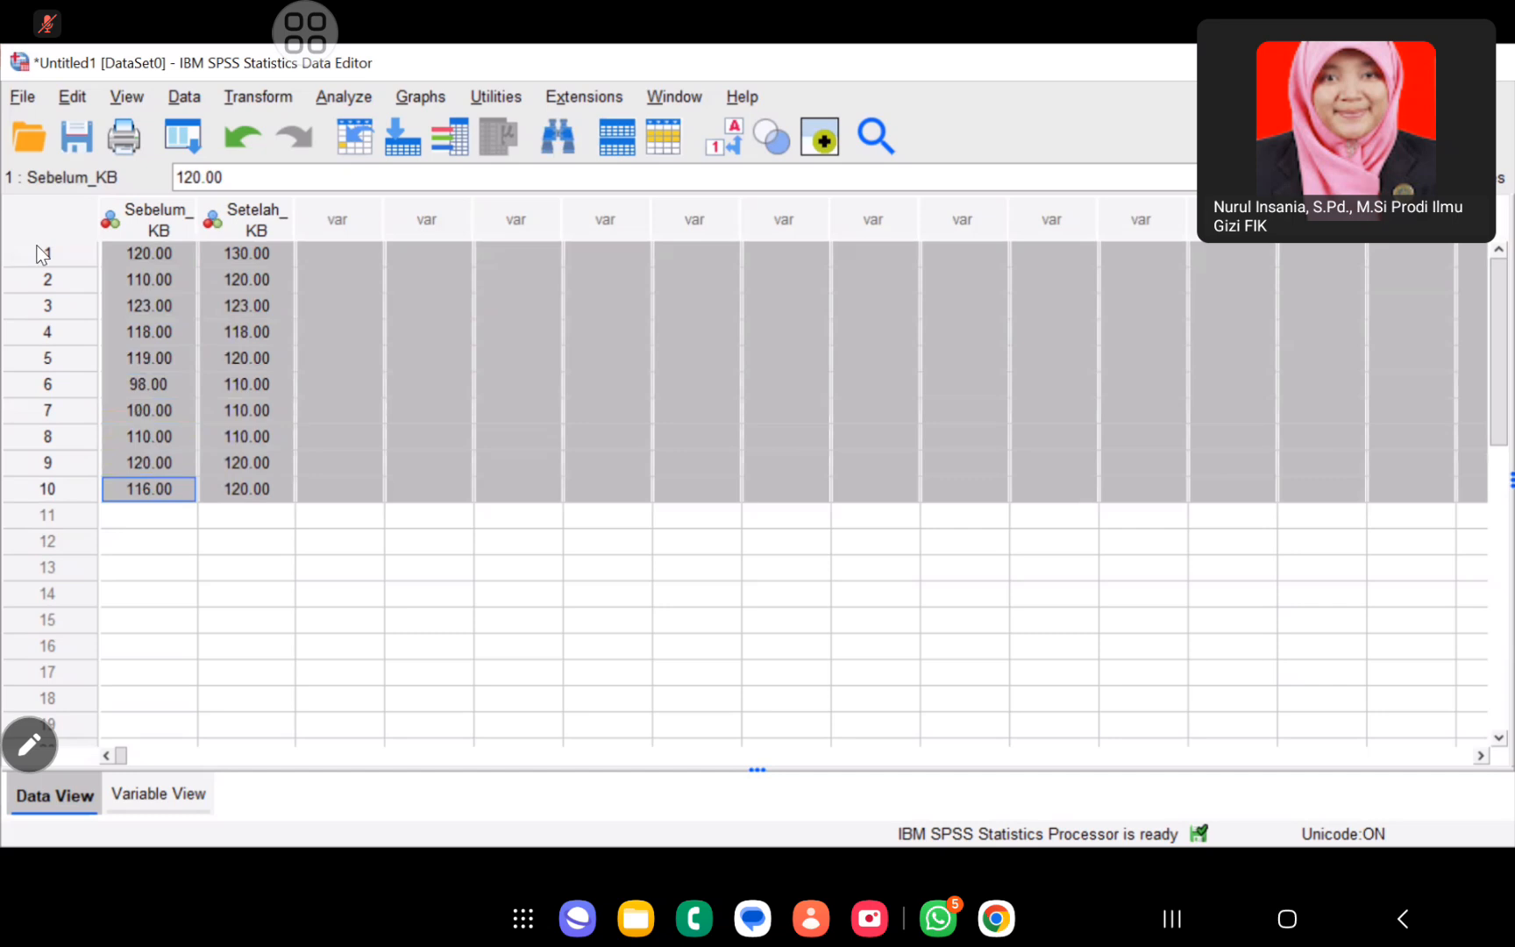
{"action": "right_click", "coordinate": [271, 311]}
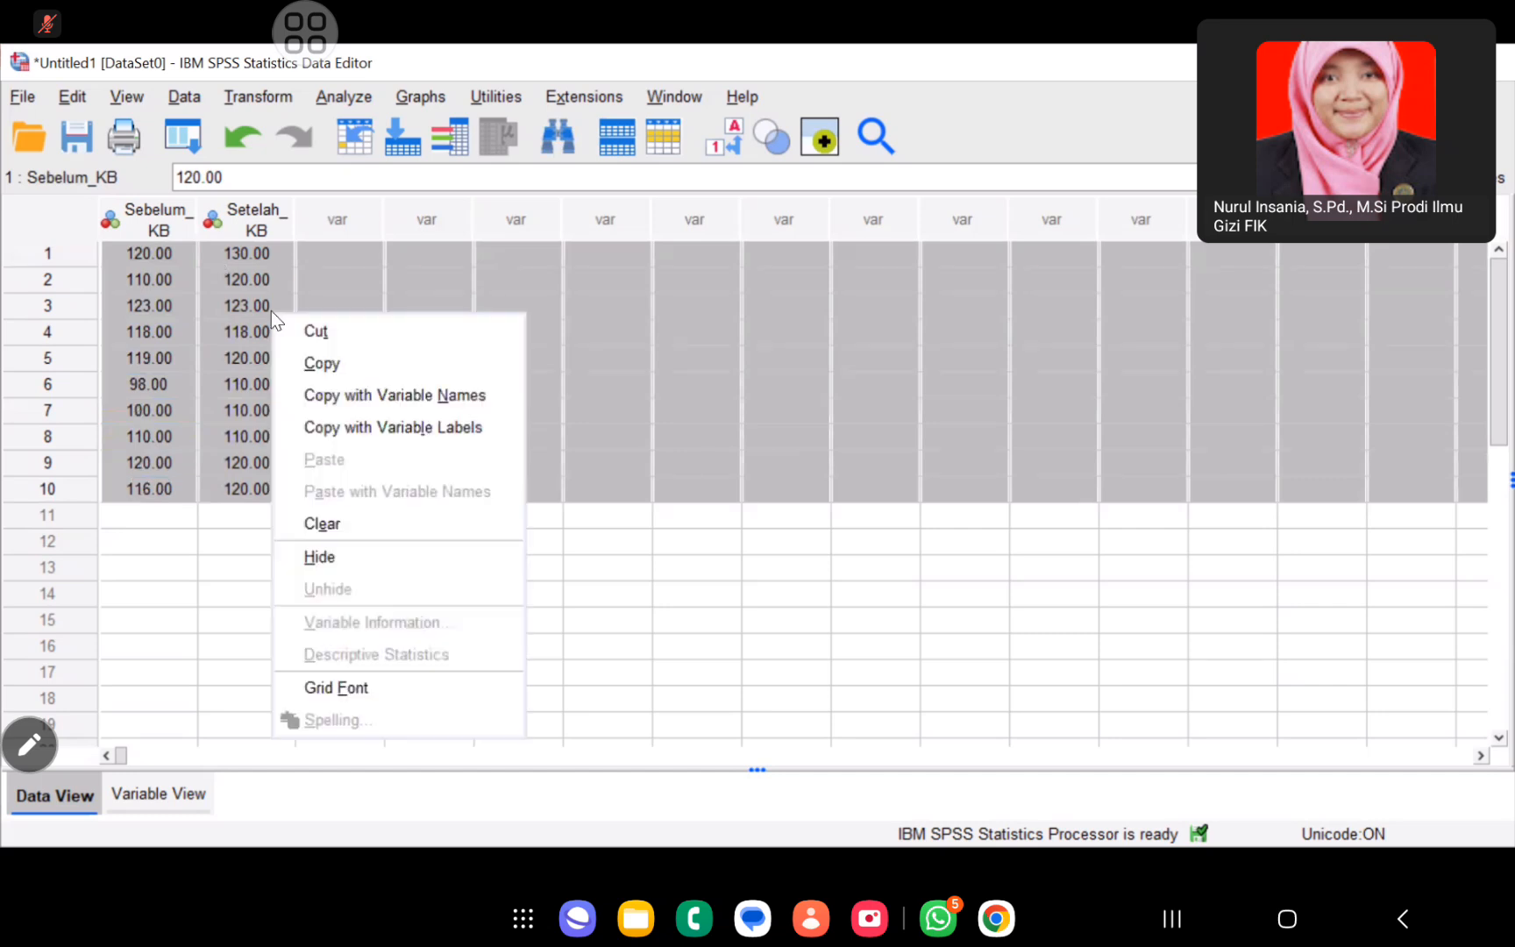
{"action": "left_click", "coordinate": [327, 525]}
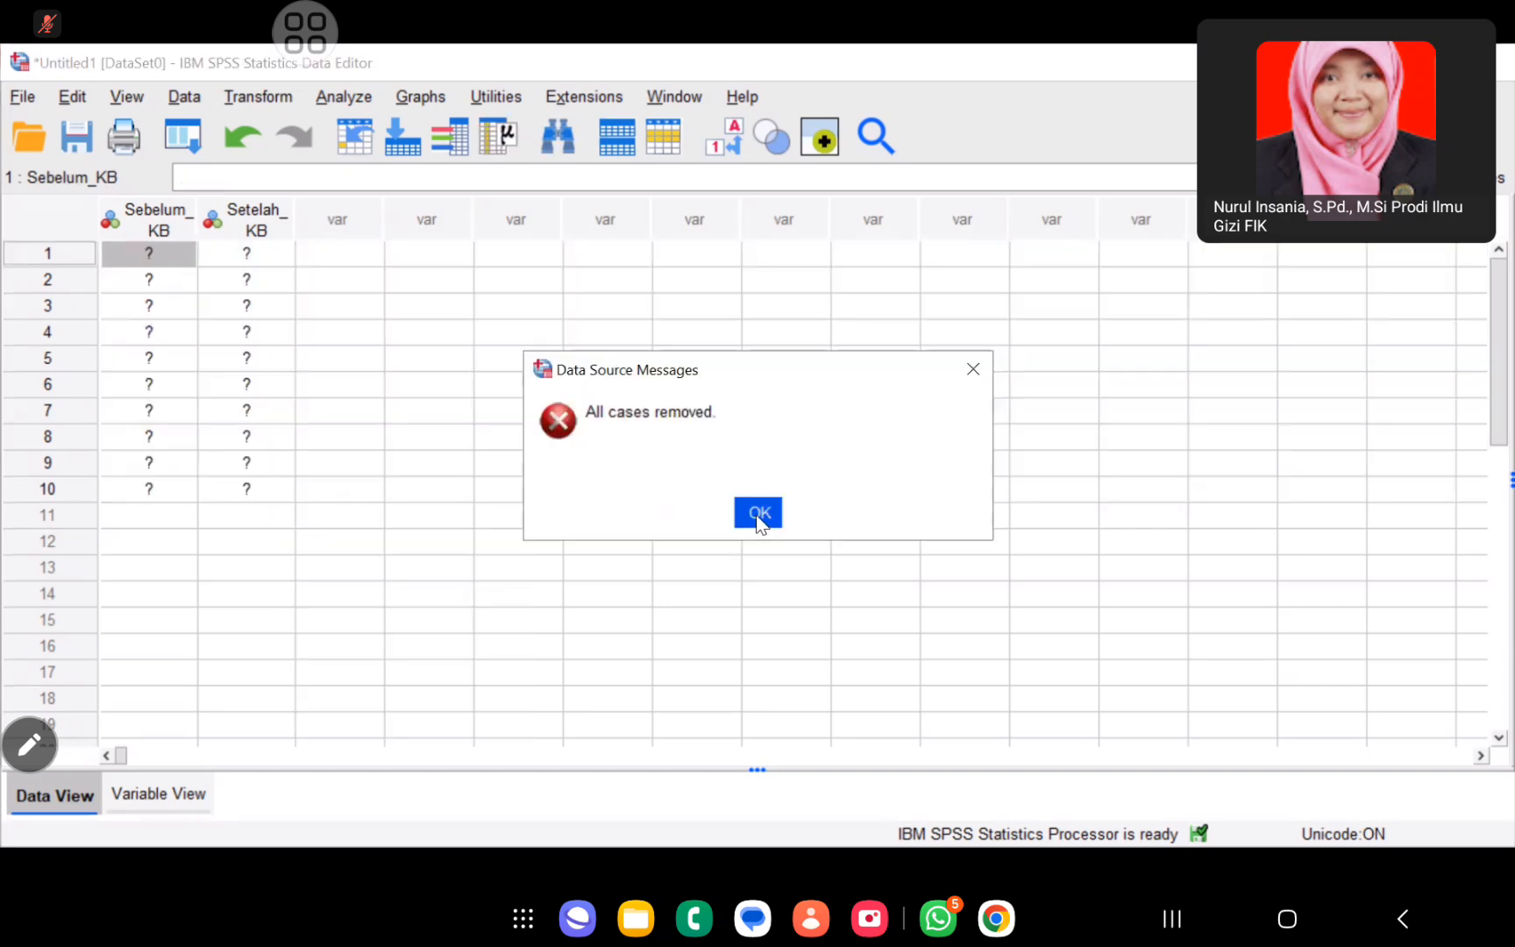
{"action": "left_click", "coordinate": [759, 516]}
Delete the label texts of Sebelum_KB and Setelah_KB in the variable definitions.
{"action": "left_click", "coordinate": [164, 810]}
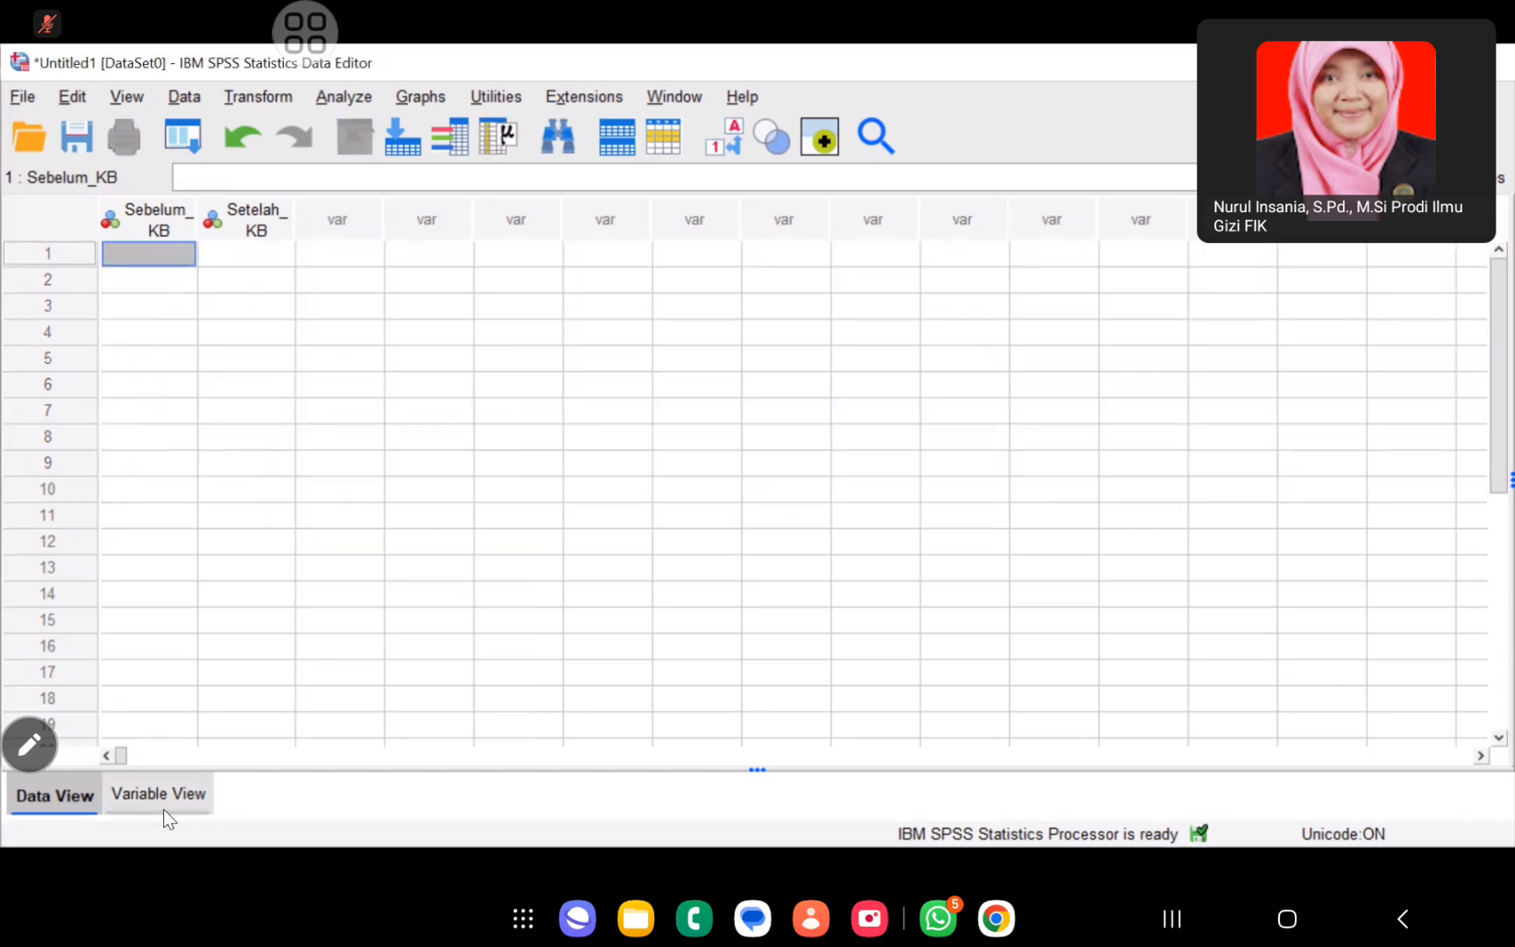
{"action": "left_click", "coordinate": [174, 200]}
{"action": "left_click_drag", "start_coordinate": [195, 201], "coordinate": [48, 200]}
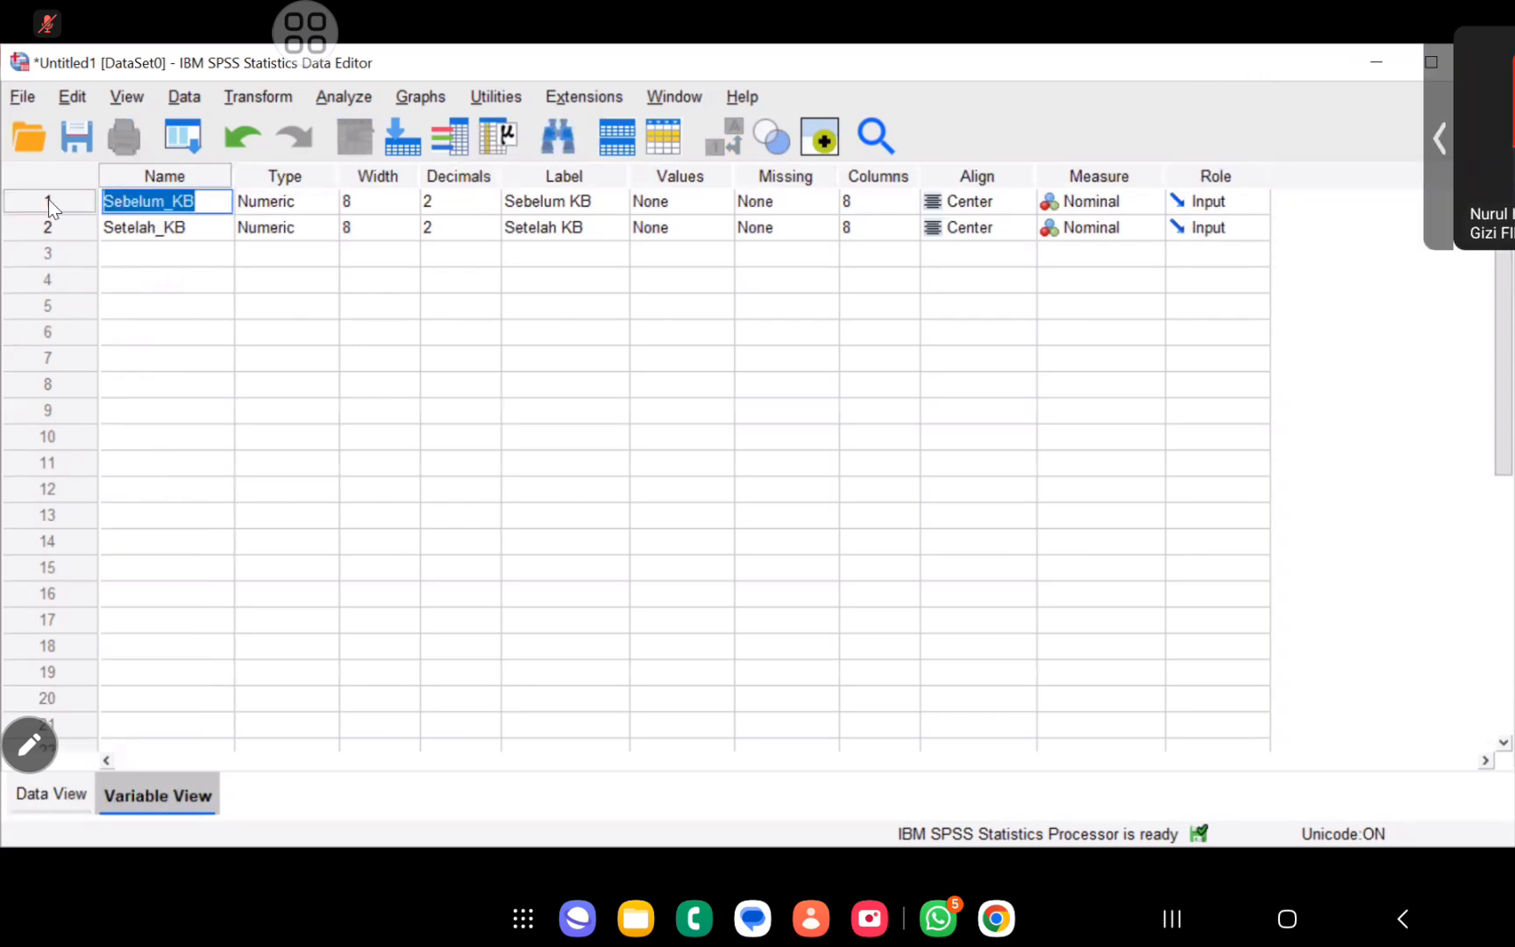
{"action": "double_click", "coordinate": [591, 198]}
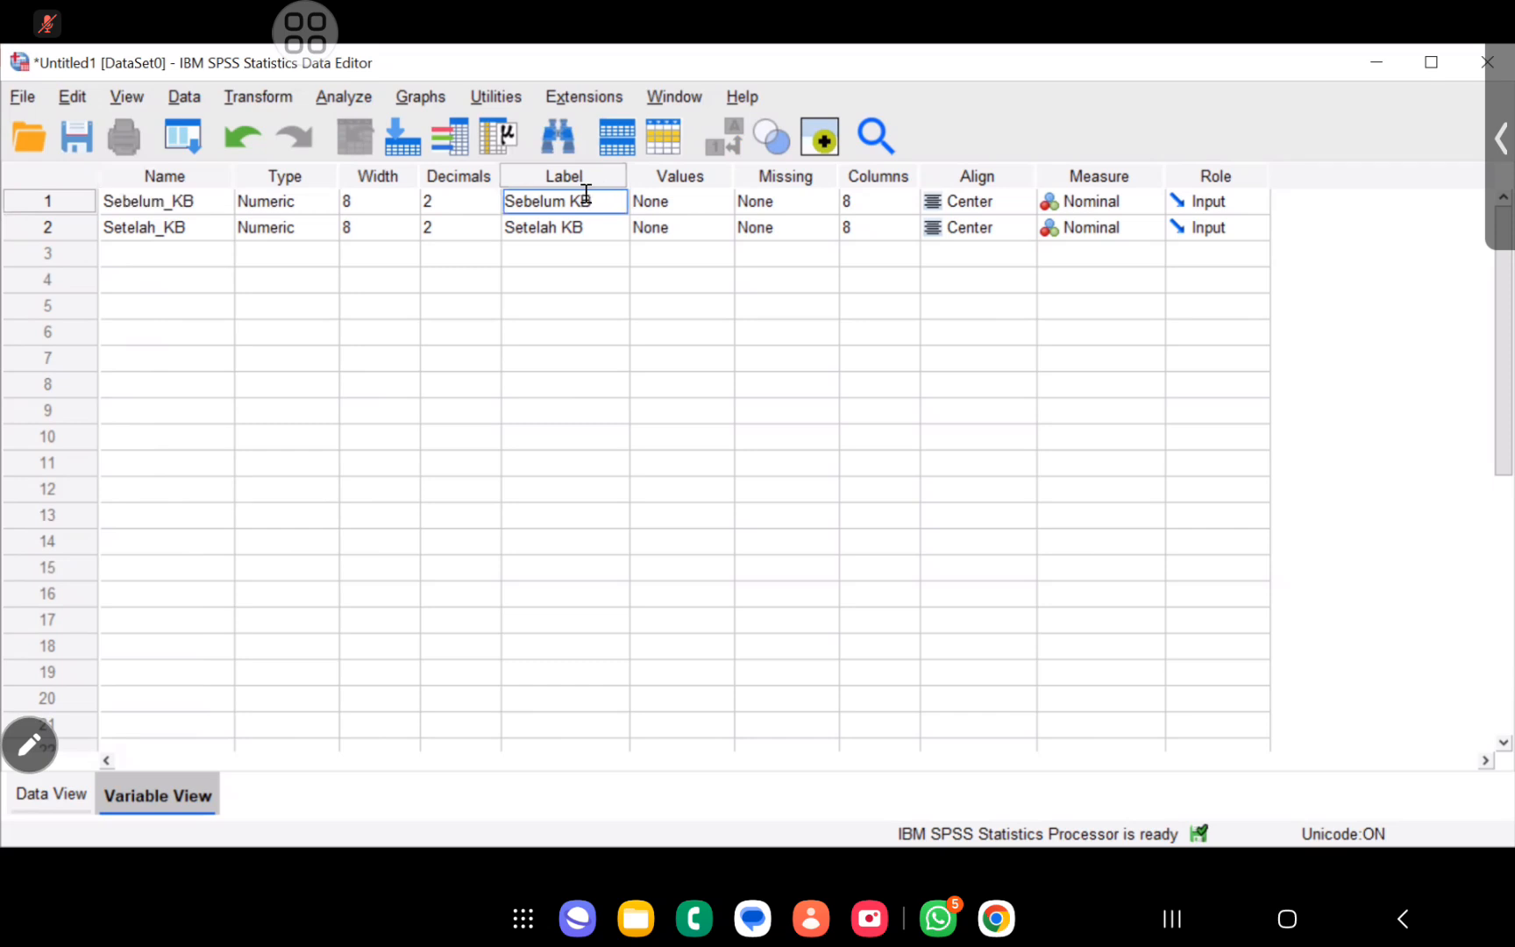
{"action": "key", "text": "BackSpace"}
{"action": "key", "text": "BackSpace"}
{"action": "key", "text": "BackSpace"}
{"action": "key", "text": "BackSpace"}
{"action": "key", "text": "BackSpace"}
{"action": "key", "text": "BackSpace"}
{"action": "key", "text": "BackSpace"}
{"action": "key", "text": "BackSpace"}
{"action": "key", "text": "BackSpace"}
{"action": "key", "text": "BackSpace"}
{"action": "double_click", "coordinate": [598, 222]}
{"action": "key", "text": "BackSpace"}
{"action": "key", "text": "BackSpace"}
{"action": "key", "text": "BackSpace"}
{"action": "key", "text": "BackSpace"}
{"action": "key", "text": "BackSpace"}
{"action": "key", "text": "BackSpace"}
{"action": "key", "text": "BackSpace"}
{"action": "key", "text": "BackSpace"}
{"action": "key", "text": "BackSpace"}
{"action": "key", "text": "BackSpace"}
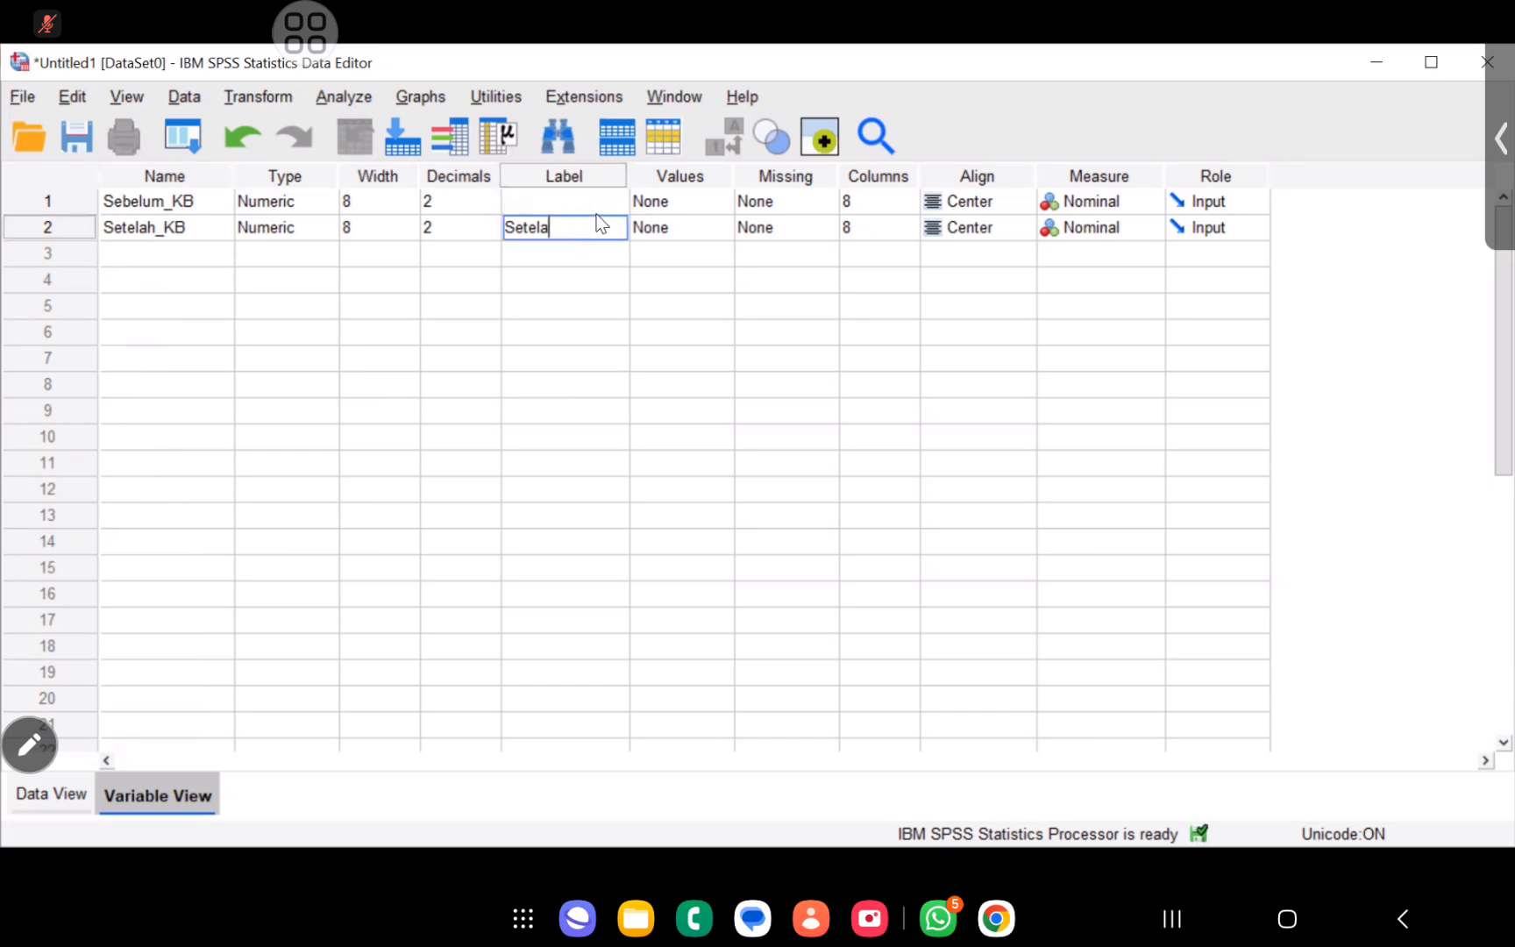
Rename the variable Sebelum_KB as Diberi_Tablet.
{"action": "double_click", "coordinate": [209, 200]}
{"action": "key", "text": "BackSpace"}
{"action": "key", "text": "BackSpace"}
{"action": "key", "text": "BackSpace"}
{"action": "key", "text": "BackSpace"}
{"action": "key", "text": "BackSpace"}
{"action": "key", "text": "BackSpace"}
{"action": "key", "text": "BackSpace"}
{"action": "key", "text": "BackSpace"}
{"action": "key", "text": "BackSpace"}
{"action": "key", "text": "BackSpace"}
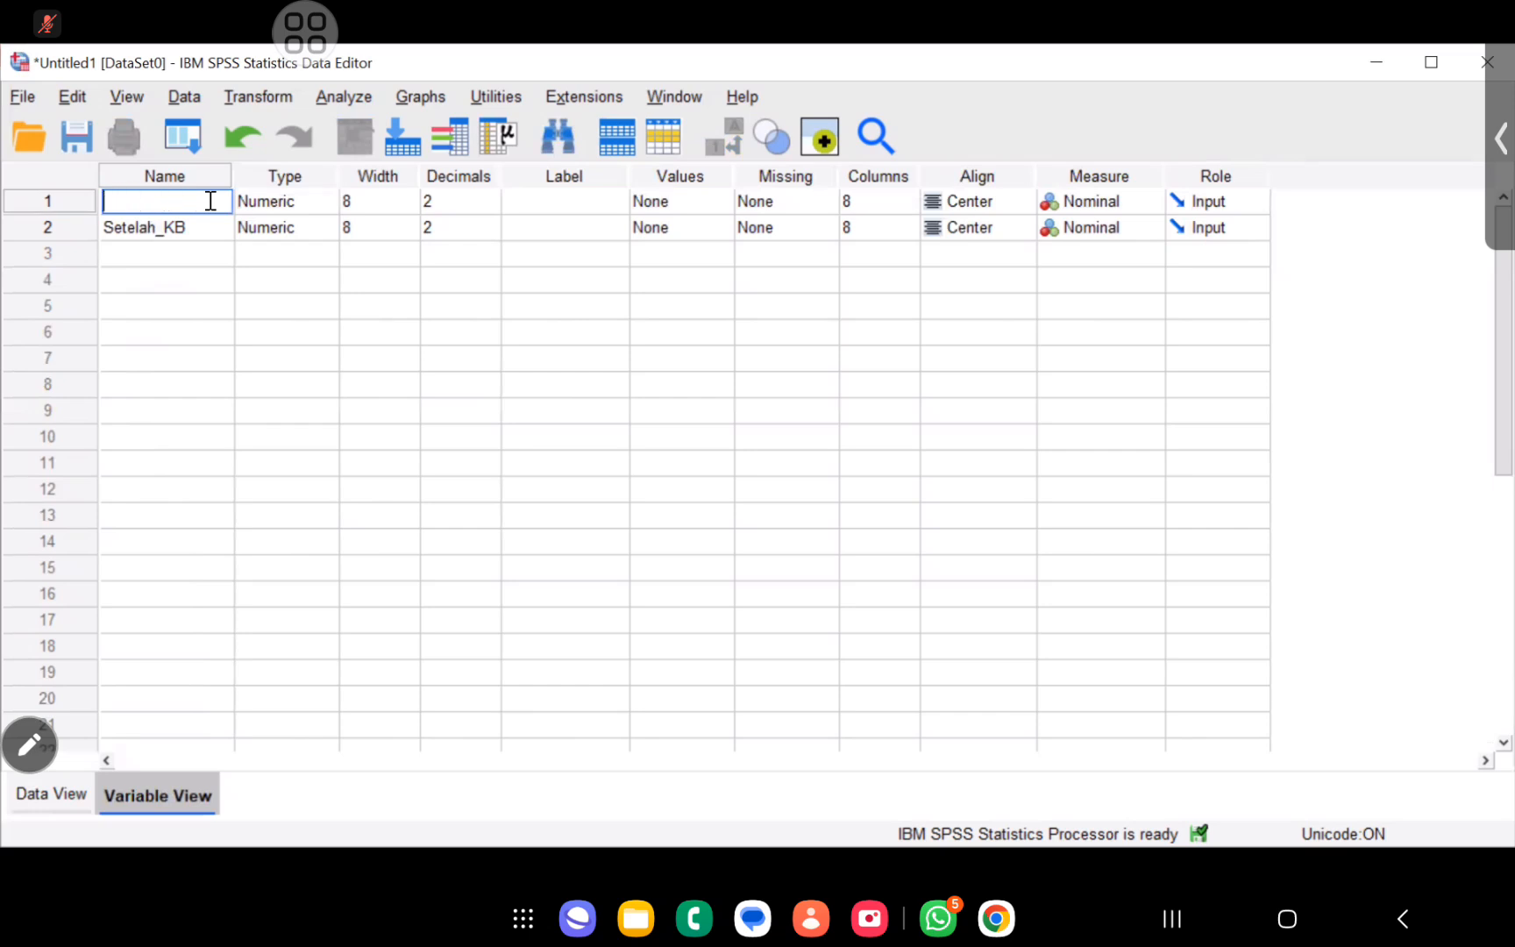
{"action": "type", "text": "Diberi_Tablet"}
Rename the variable Setelah_KB as Tidak_Diberi_Tablet.
{"action": "left_click", "coordinate": [214, 221]}
{"action": "key", "text": "BackSpace"}
{"action": "key", "text": "BackSpace"}
{"action": "key", "text": "BackSpace"}
{"action": "key", "text": "BackSpace"}
{"action": "key", "text": "BackSpace"}
{"action": "key", "text": "BackSpace"}
{"action": "key", "text": "BackSpace"}
{"action": "key", "text": "BackSpace"}
{"action": "key", "text": "BackSpace"}
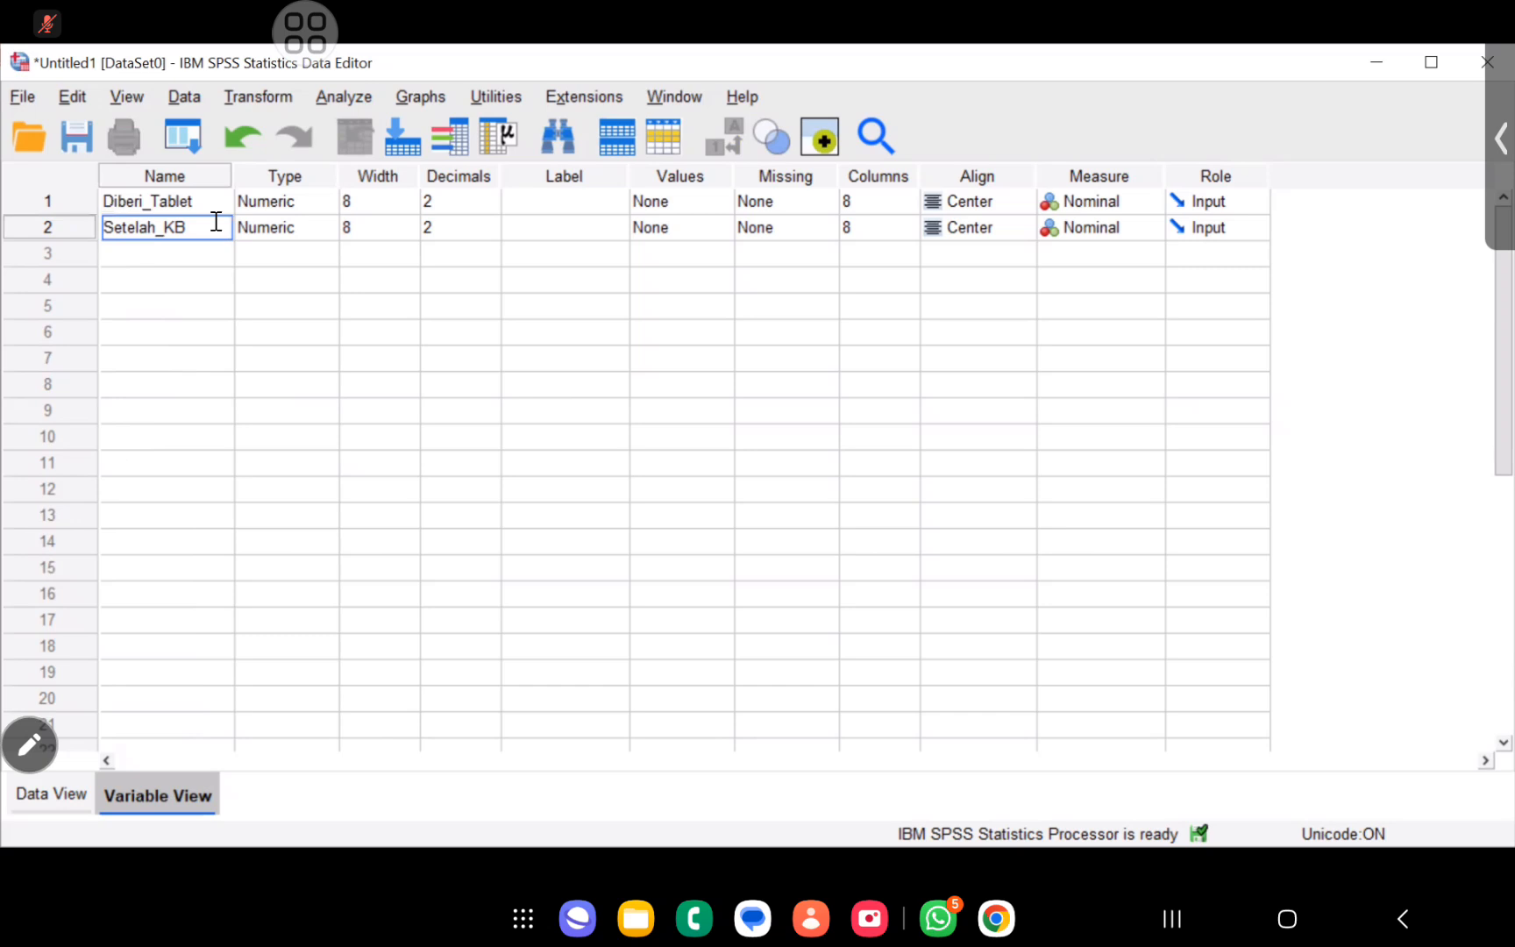
{"action": "key", "text": "BackSpace"}
{"action": "type", "text": "Tidak_Diberi_Tablet"}
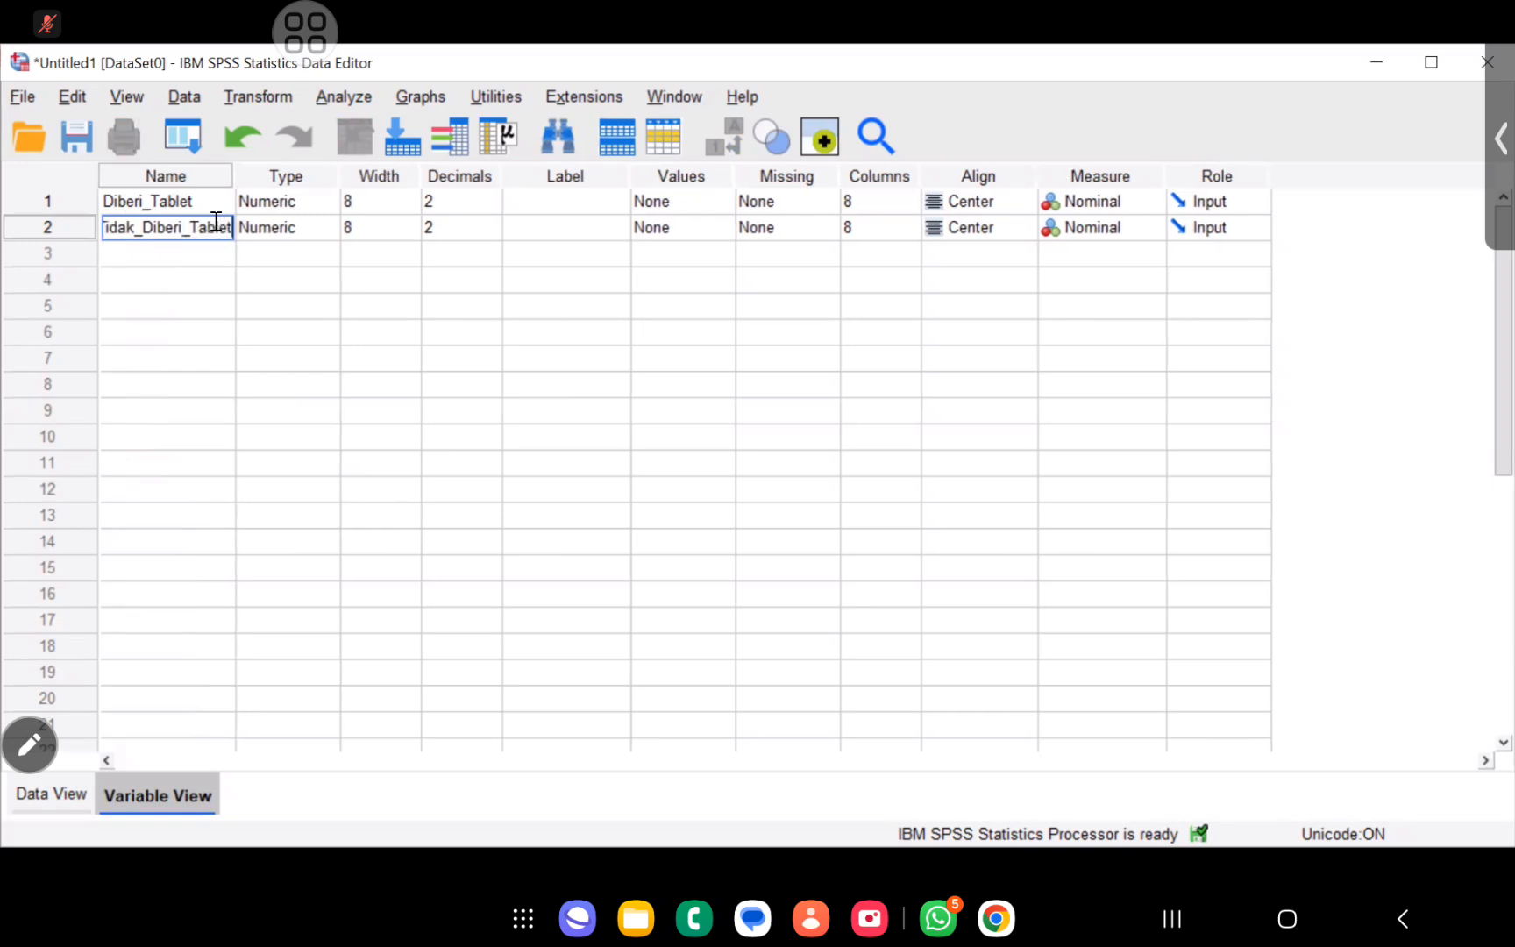
{"action": "left_click", "coordinate": [724, 208]}
{"action": "left_click", "coordinate": [721, 202]}
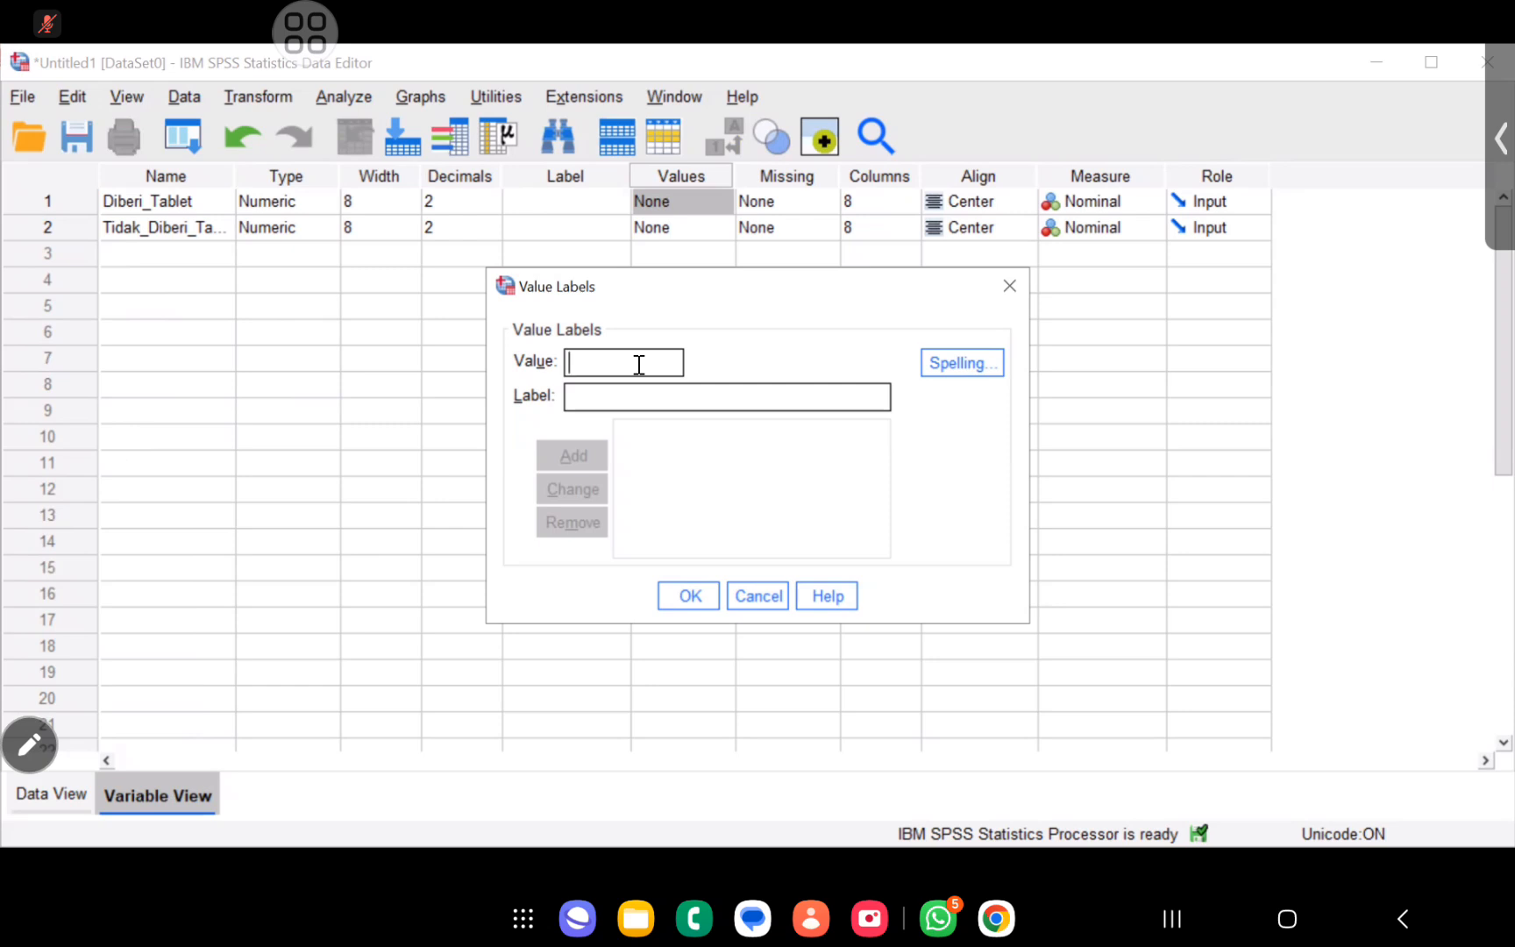
{"action": "left_click", "coordinate": [1010, 286]}
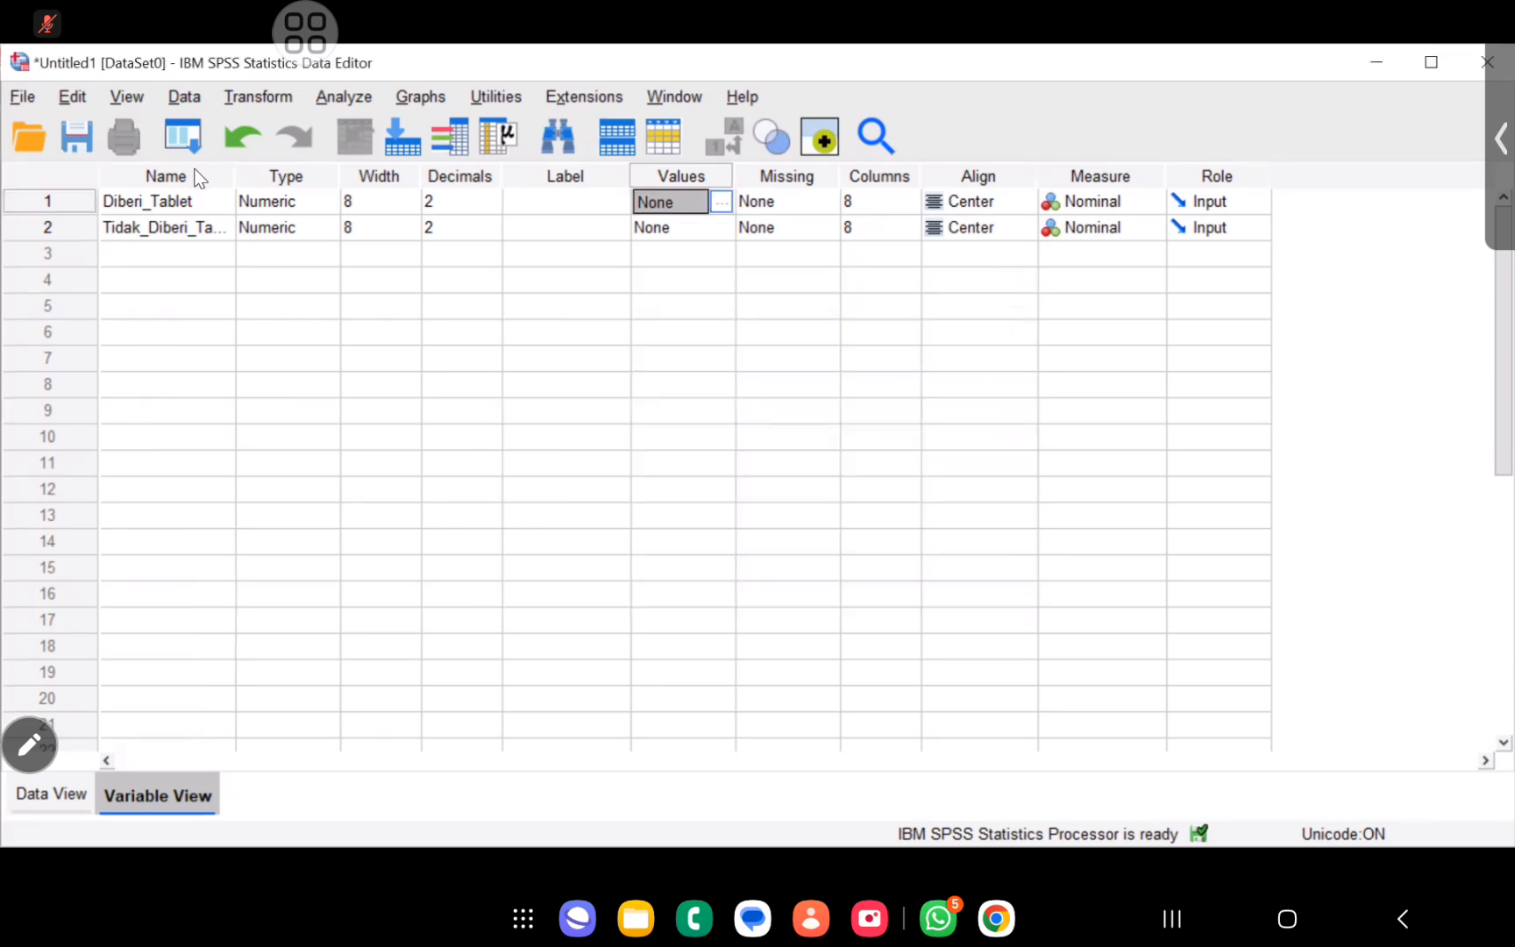
Replace the first variable's name with Pemberian_Tablet.
{"action": "double_click", "coordinate": [200, 192]}
{"action": "type", "text": "Pemberian"}
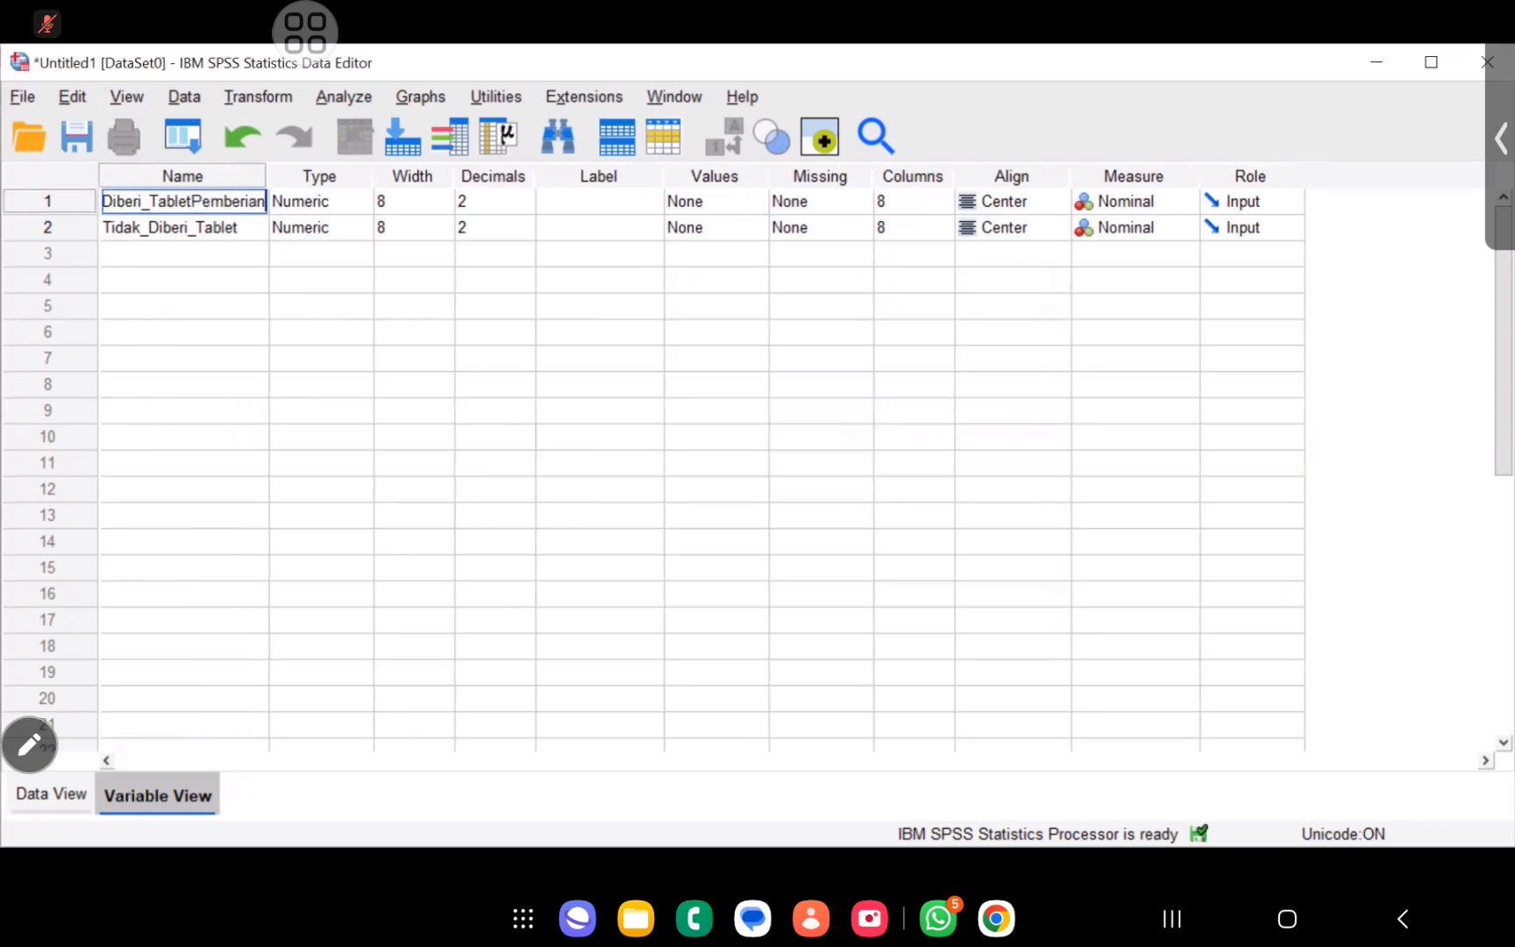
{"action": "key", "text": "BackSpace"}
{"action": "key", "text": "BackSpace"}
{"action": "key", "text": "BackSpace"}
{"action": "key", "text": "BackSpace"}
{"action": "key", "text": "BackSpace"}
{"action": "key", "text": "BackSpace"}
{"action": "key", "text": "BackSpace"}
{"action": "key", "text": "BackSpace"}
{"action": "key", "text": "BackSpace"}
{"action": "key", "text": "BackSpace"}
{"action": "key", "text": "BackSpace"}
{"action": "key", "text": "BackSpace"}
{"action": "key", "text": "BackSpace"}
{"action": "key", "text": "BackSpace"}
{"action": "key", "text": "BackSpace"}
{"action": "key", "text": "BackSpace"}
{"action": "key", "text": "BackSpace"}
{"action": "key", "text": "BackSpace"}
{"action": "key", "text": "BackSpace"}
{"action": "key", "text": "BackSpace"}
{"action": "type", "text": "Pemberi"}
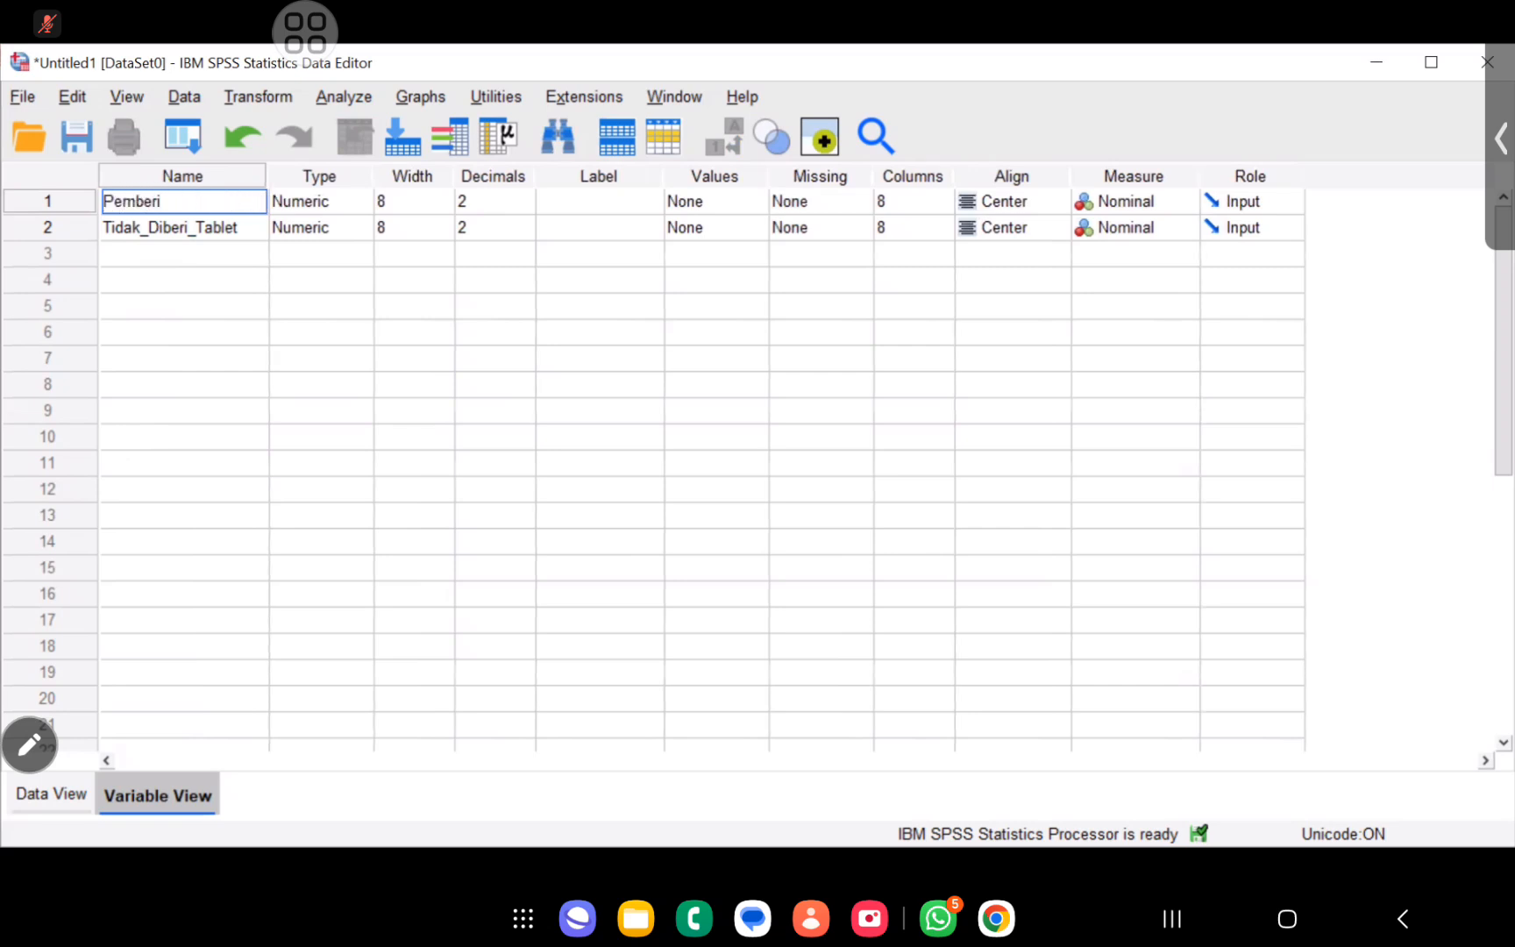
{"action": "type", "text": "an_Tablet"}
Replace the second variable's name with Kelompok.
{"action": "left_click", "coordinate": [151, 228]}
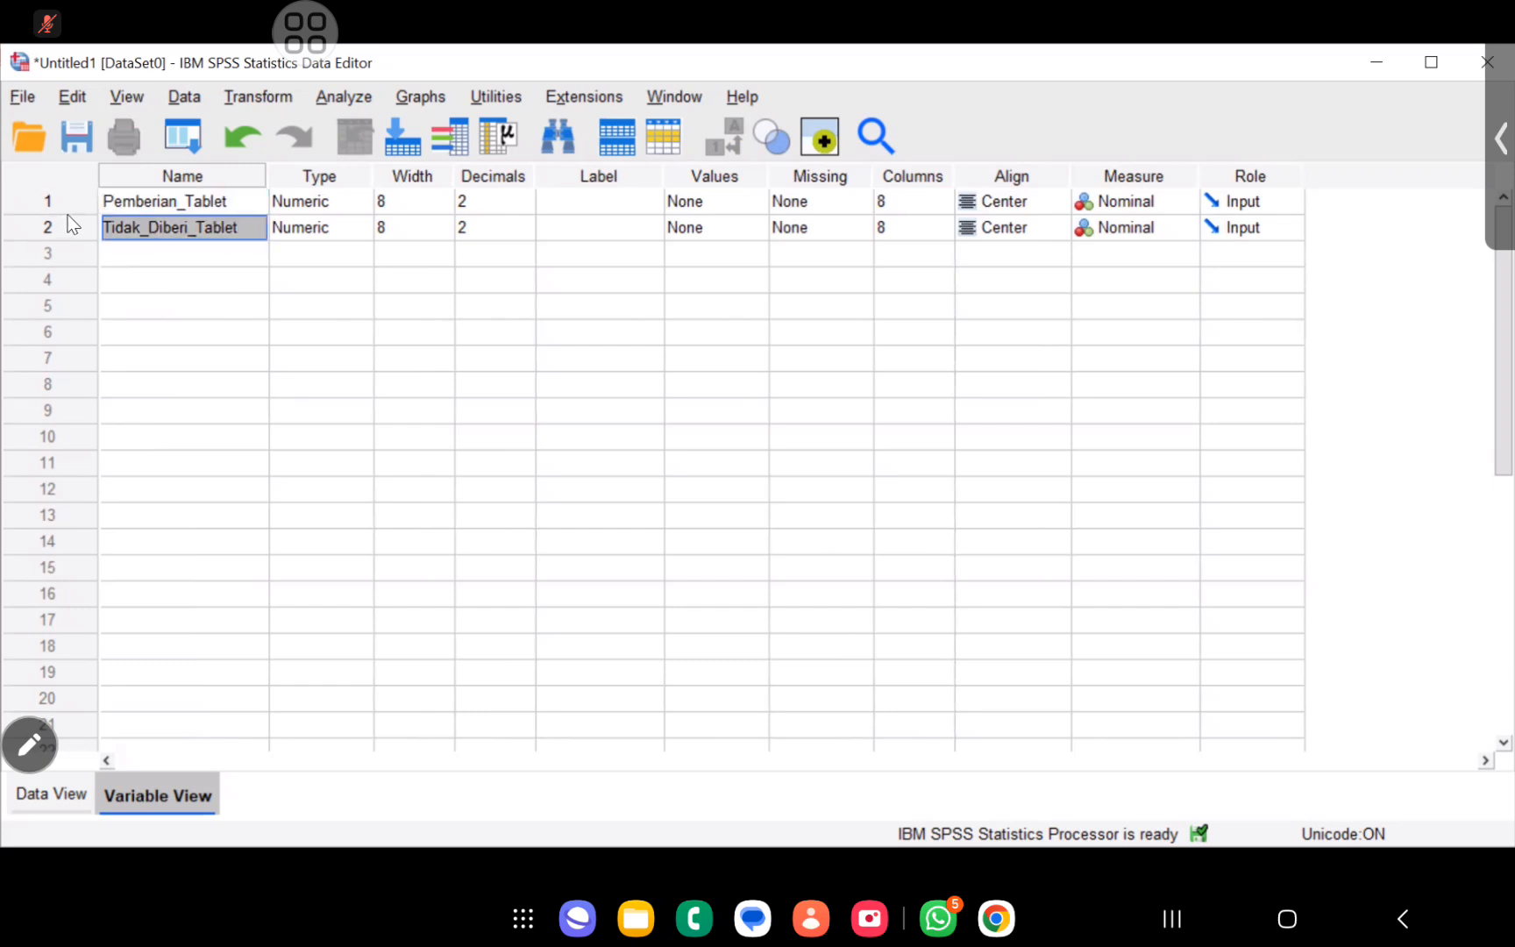
{"action": "type", "text": "Tida"}
{"action": "key", "text": "BackSpace"}
{"action": "key", "text": "BackSpace"}
{"action": "key", "text": "BackSpace"}
{"action": "key", "text": "BackSpace"}
{"action": "type", "text": "Kelomp"}
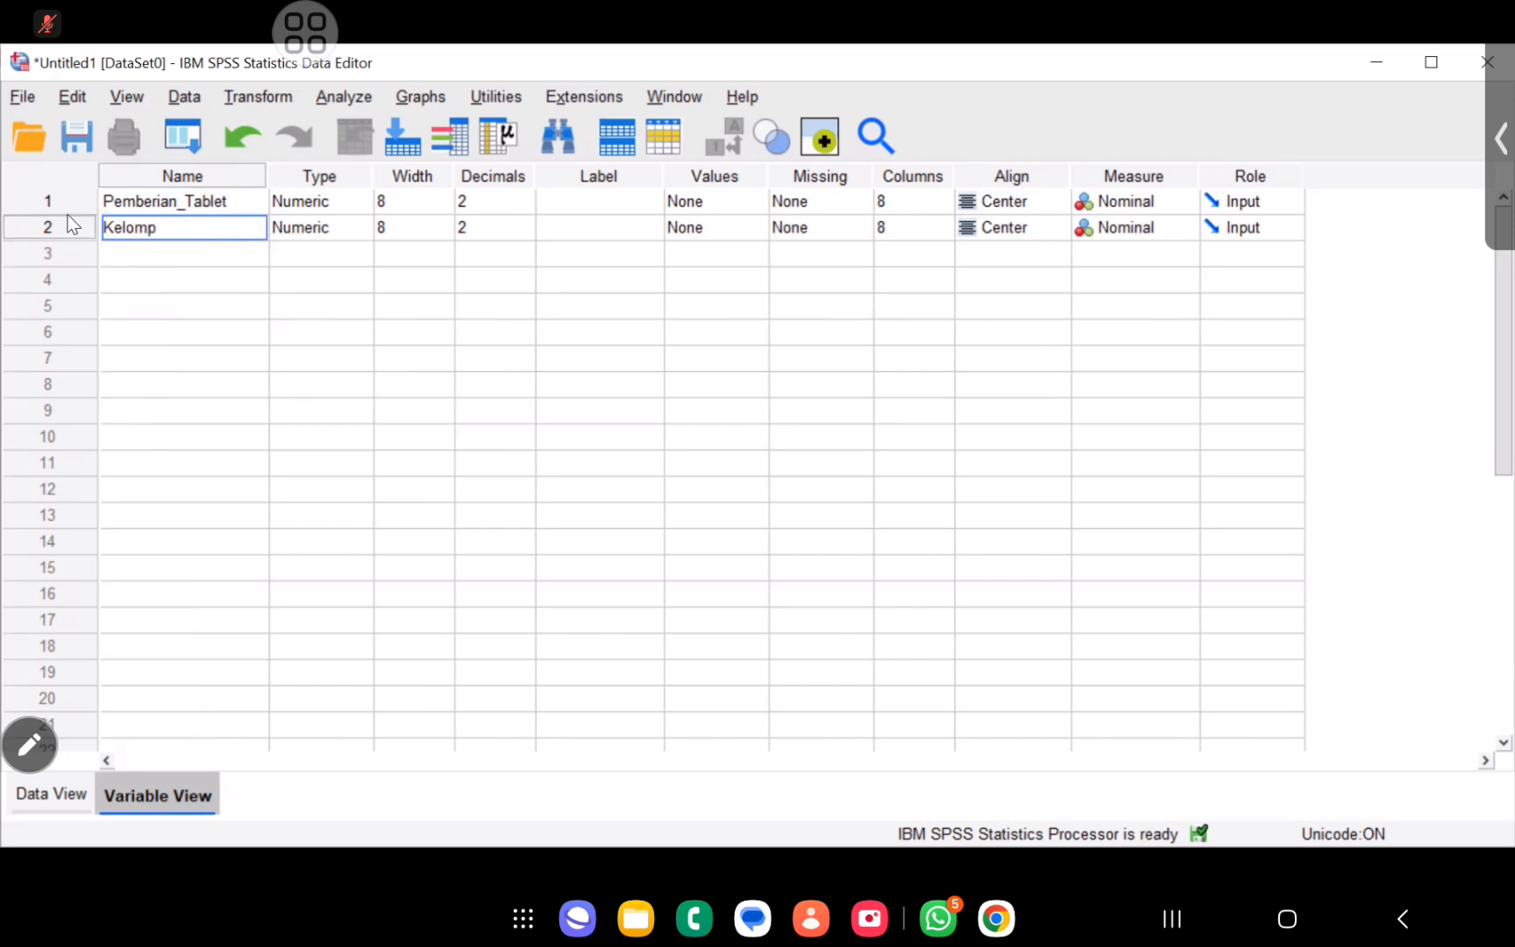
{"action": "type", "text": "k"}
{"action": "key", "text": "BackSpace"}
{"action": "type", "text": "ok"}
Add a value label to the Kelompok variable that defines 1 as "Diberi Tablet".
{"action": "left_click", "coordinate": [764, 230]}
{"action": "left_click", "coordinate": [756, 227]}
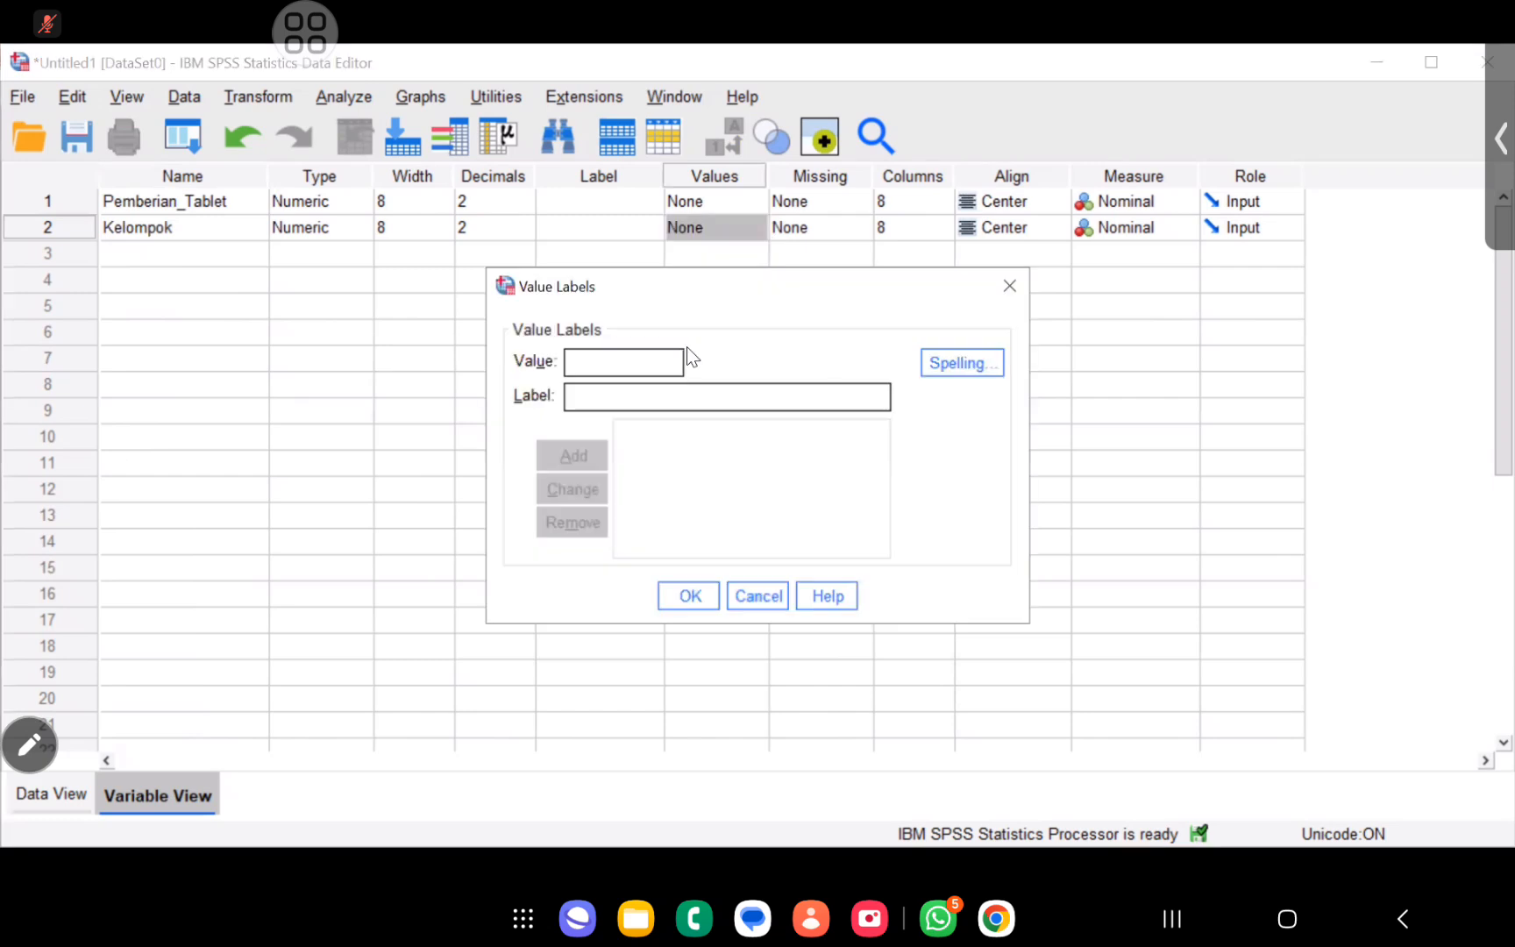
{"action": "type", "text": "1"}
{"action": "left_click", "coordinate": [673, 399]}
{"action": "type", "text": "Di"}
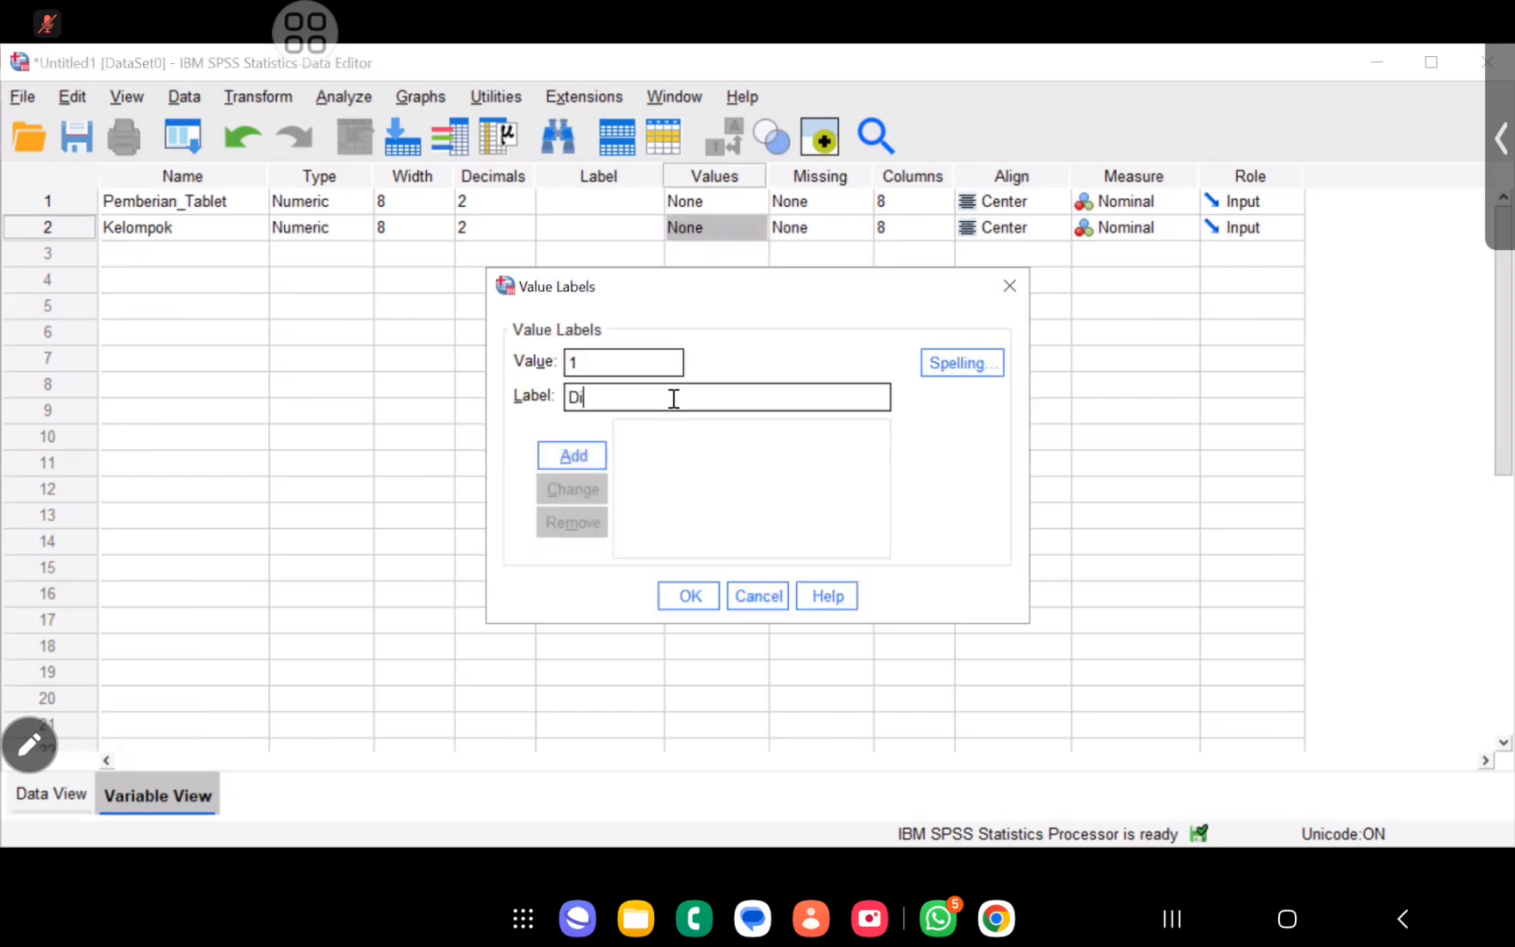
{"action": "type", "text": "beri Tablet"}
{"action": "left_click", "coordinate": [569, 454]}
Define value 2 of Kelompok as "Tidak Diberi Tablet" and apply the value labels.
{"action": "type", "text": "2"}
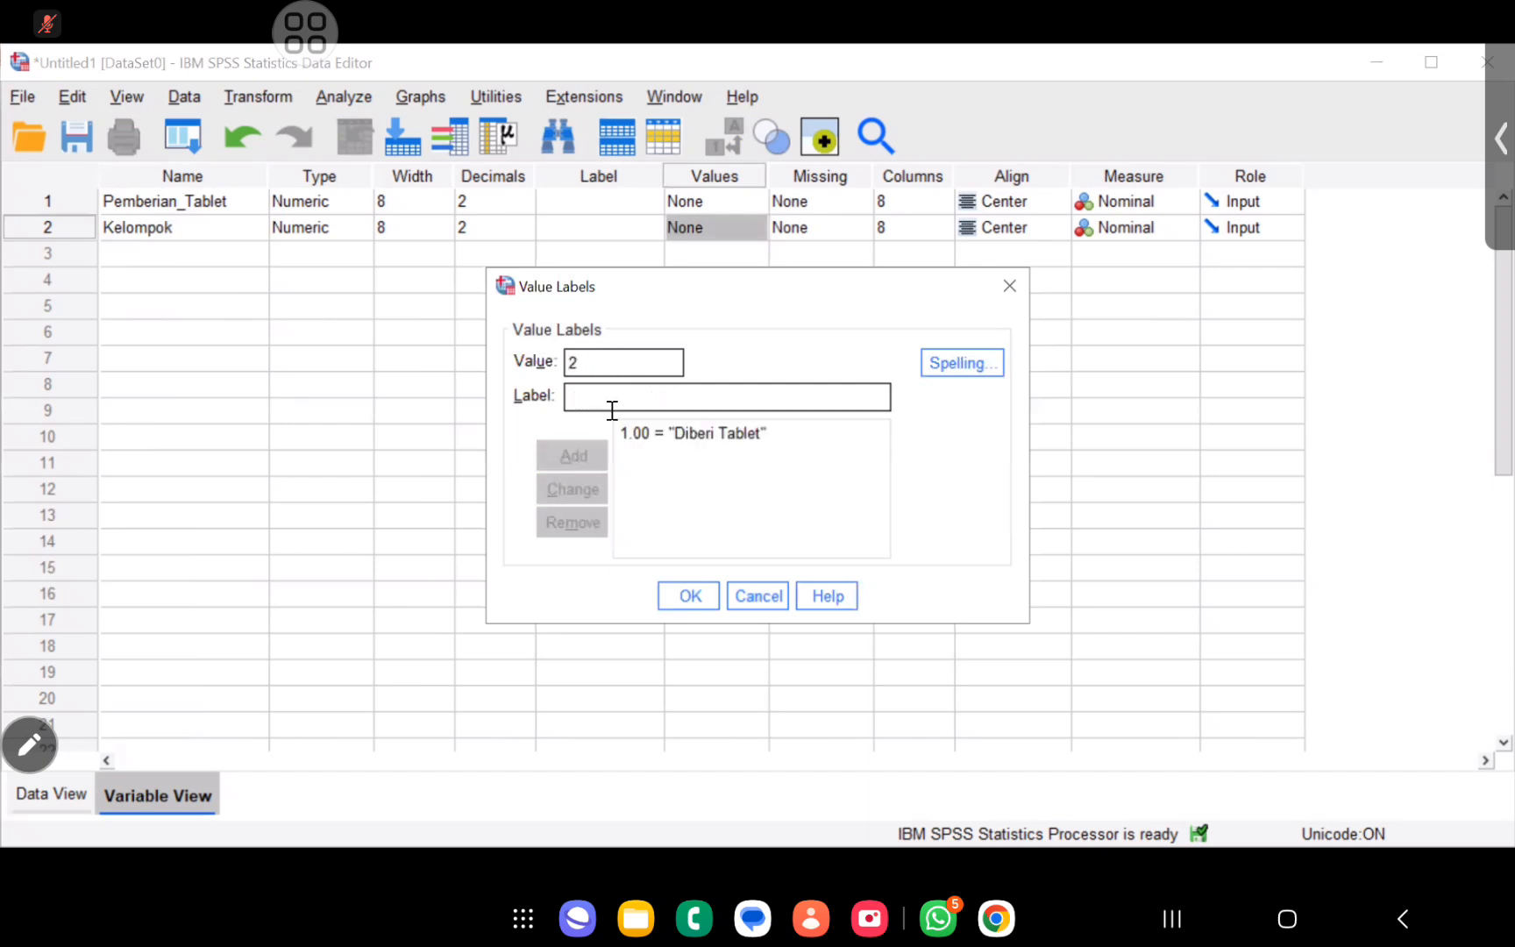
{"action": "left_click", "coordinate": [611, 409]}
{"action": "type", "text": "Tidak "}
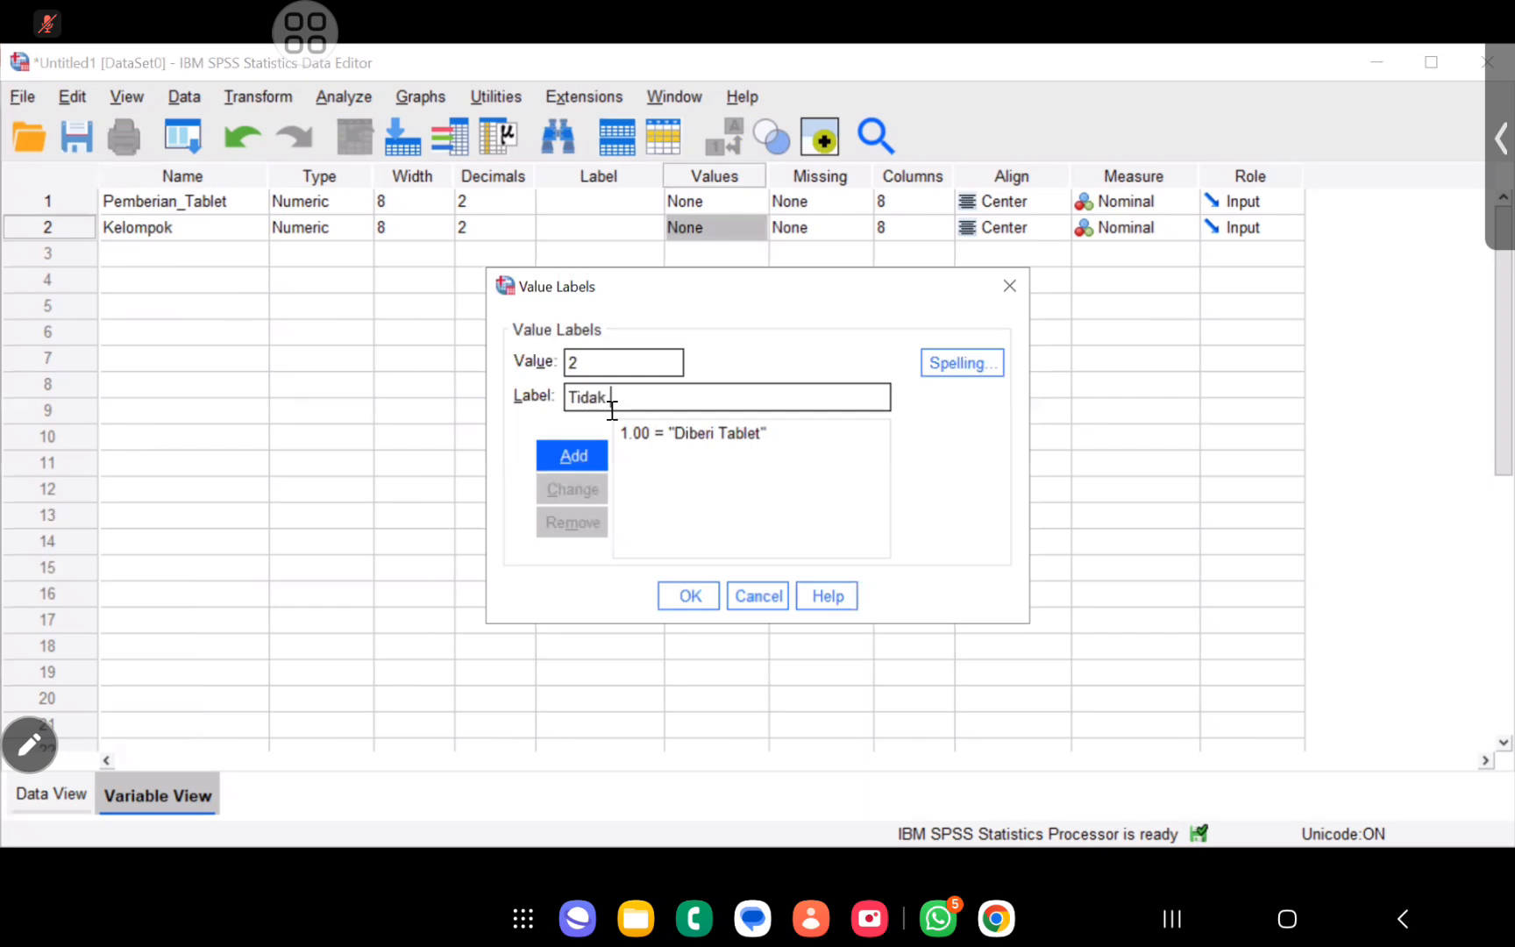
{"action": "type", "text": "Diberi Tabelet"}
{"action": "key", "text": "BackSpace"}
{"action": "key", "text": "BackSpace"}
{"action": "key", "text": "BackSpace"}
{"action": "key", "text": "BackSpace"}
{"action": "type", "text": "let"}
{"action": "left_click", "coordinate": [586, 460]}
{"action": "left_click", "coordinate": [711, 601]}
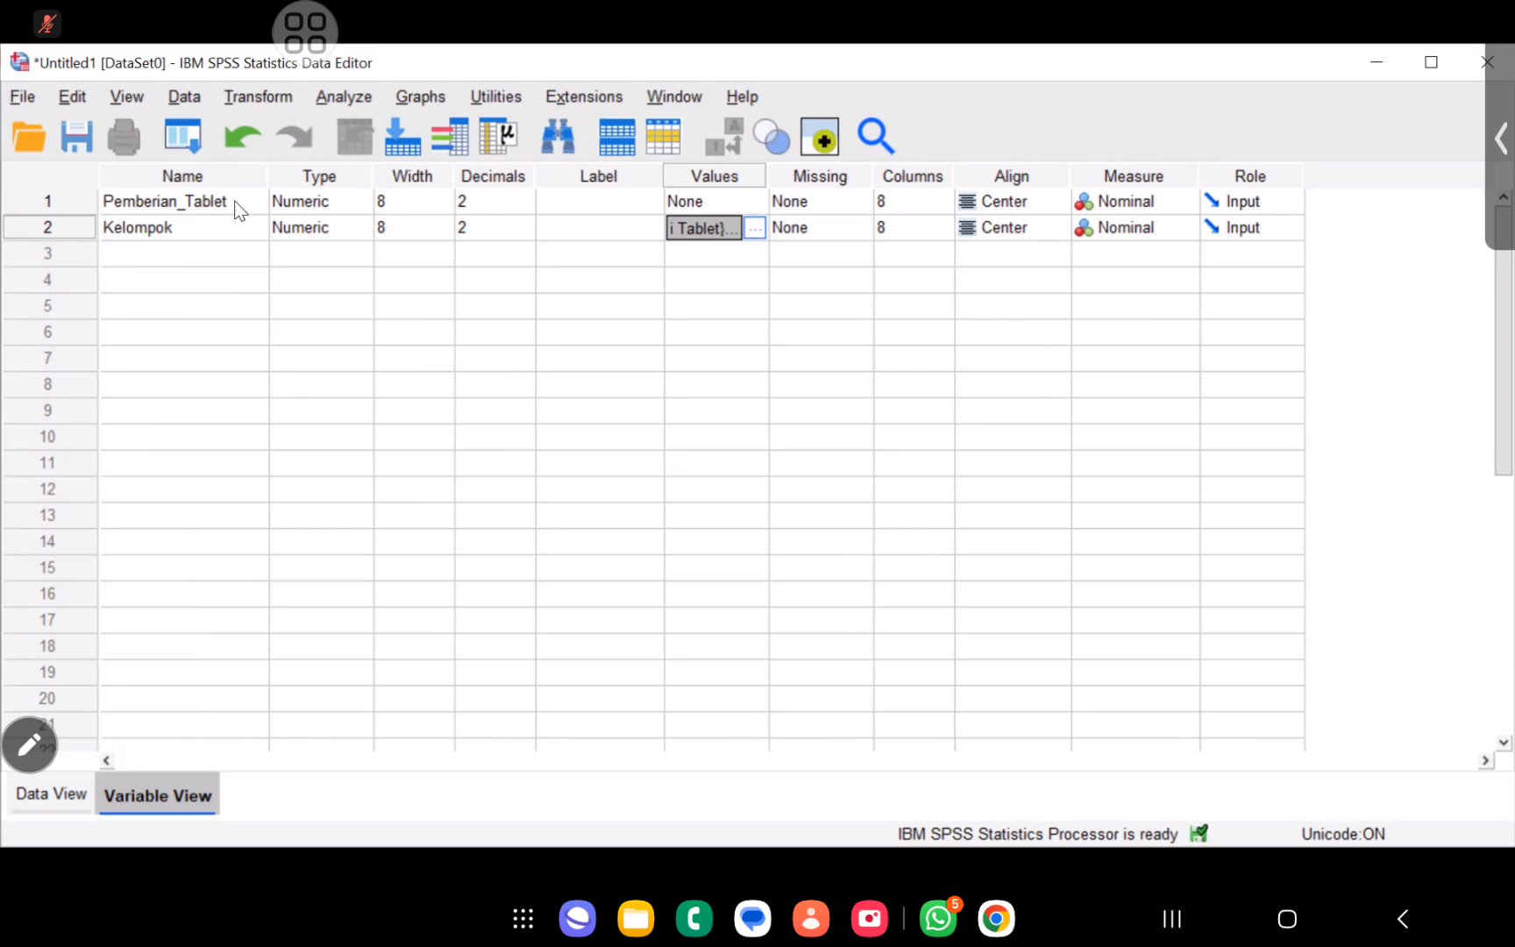
In the data sheet, fill the Kelompok column with 1 for cases 1 to 10.
{"action": "left_click", "coordinate": [74, 808]}
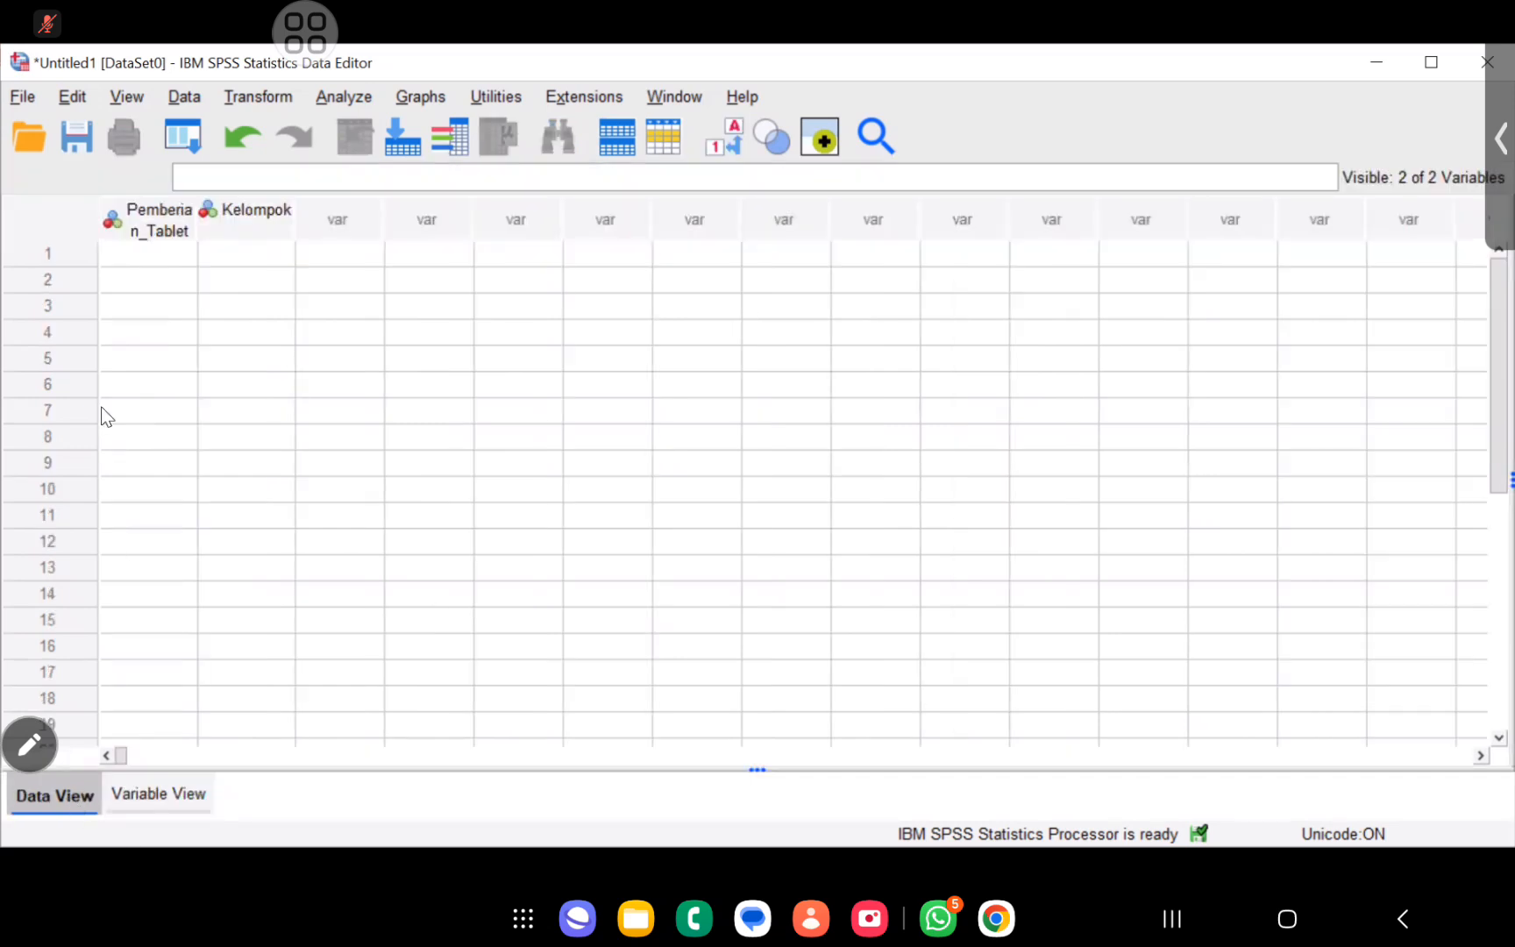
{"action": "left_click", "coordinate": [168, 254]}
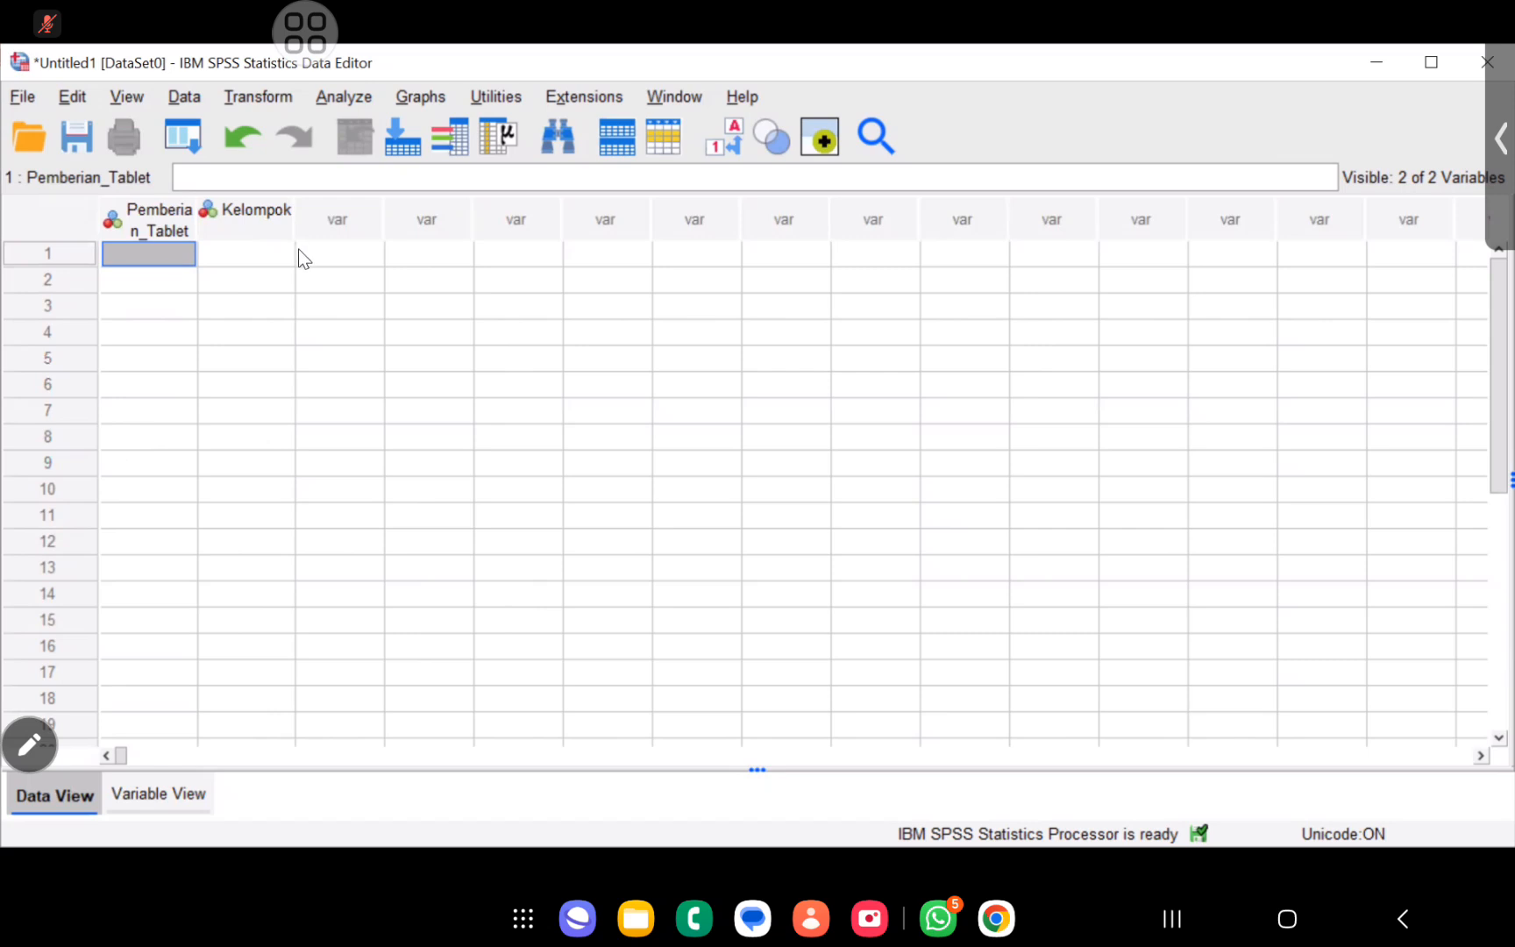
{"action": "left_click", "coordinate": [273, 252]}
{"action": "type", "text": "1"}
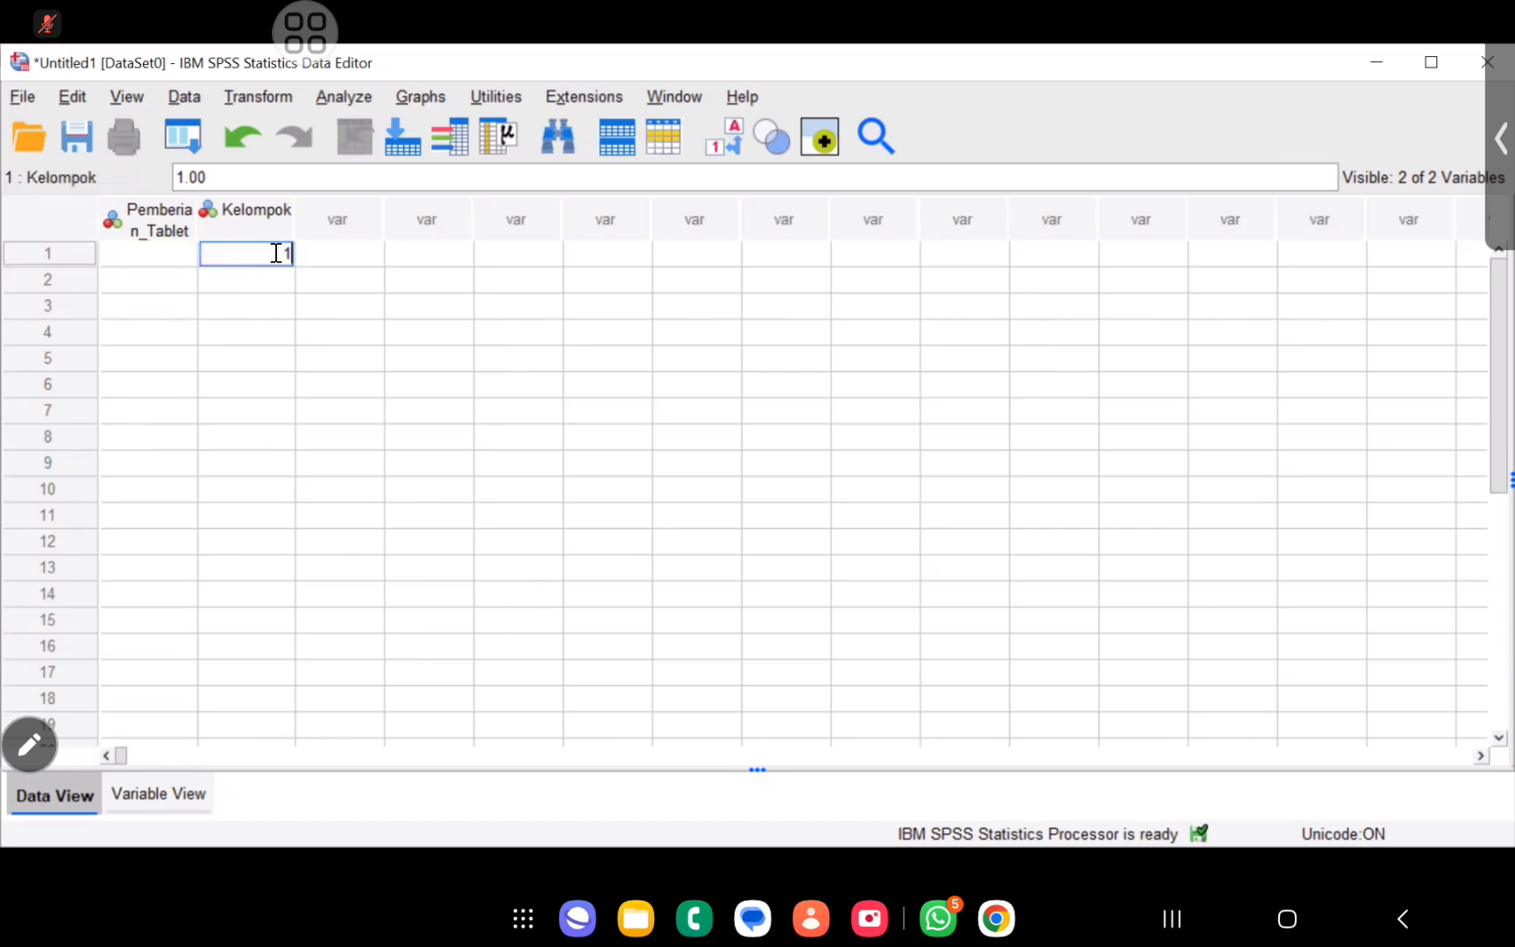
{"action": "key", "text": "Return"}
{"action": "type", "text": "1"}
{"action": "key", "text": "Return"}
{"action": "type", "text": "1 1"}
{"action": "key", "text": "Return"}
{"action": "type", "text": "1"}
{"action": "key", "text": "Return"}
{"action": "type", "text": "1 1"}
{"action": "key", "text": "Return"}
{"action": "type", "text": "1"}
{"action": "key", "text": "Return"}
{"action": "type", "text": "1"}
{"action": "key", "text": "Return"}
{"action": "type", "text": "1"}
{"action": "key", "text": "Return"}
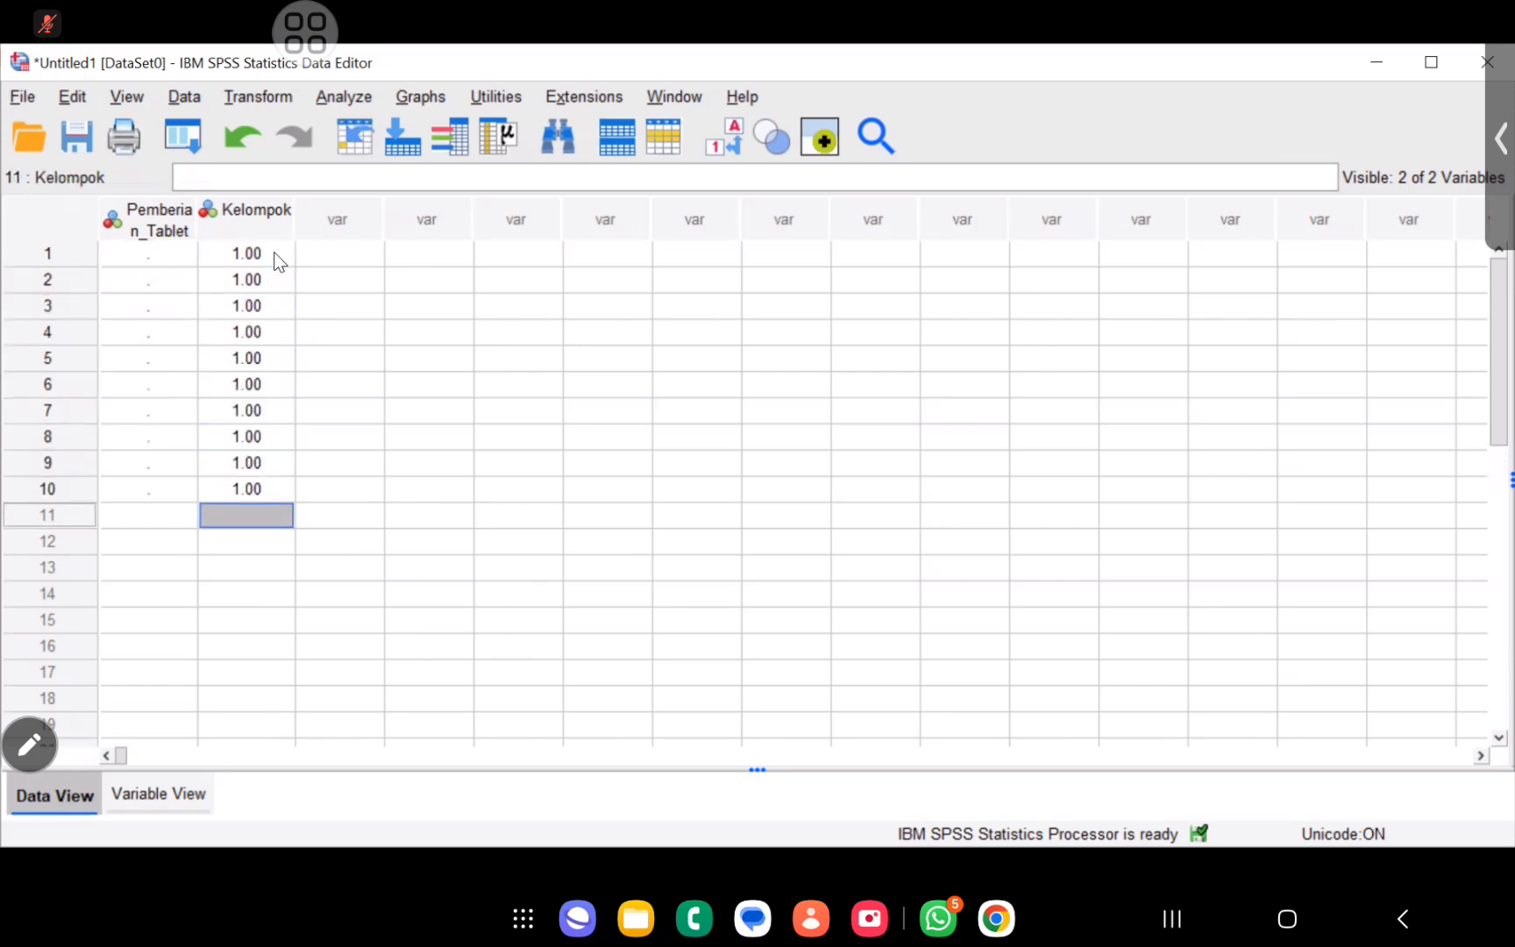
Fill the Kelompok column with 2 for cases 11 to 20.
{"action": "type", "text": "2 2 2 2 2 2 2 2"}
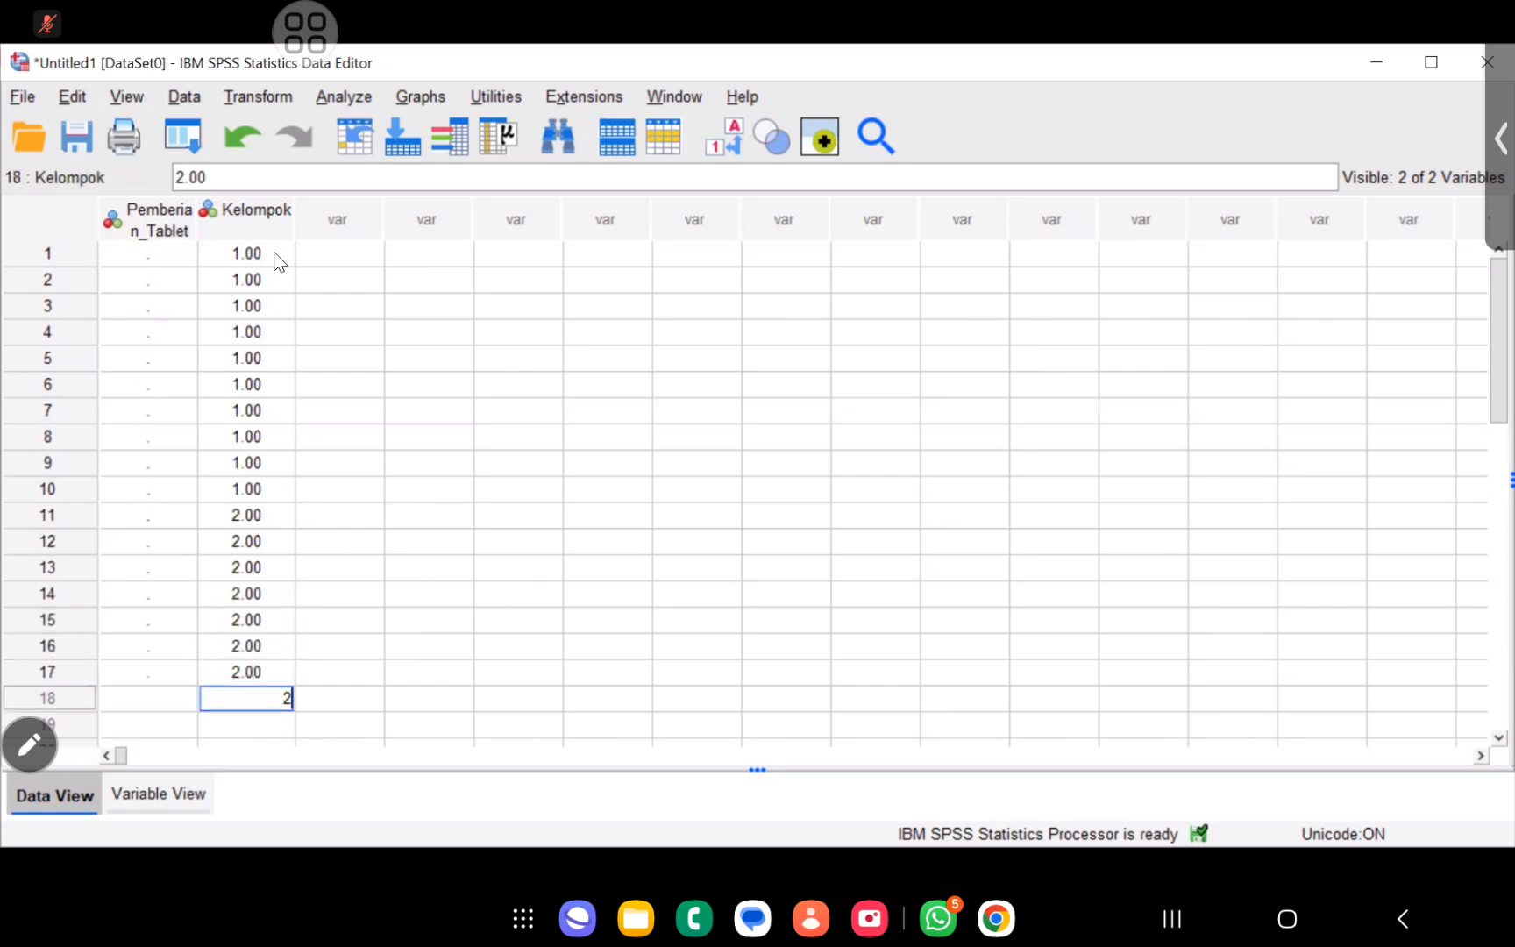
{"action": "key", "text": "Return"}
{"action": "type", "text": "2"}
{"action": "key", "text": "Return"}
{"action": "type", "text": "2"}
{"action": "key", "text": "Return"}
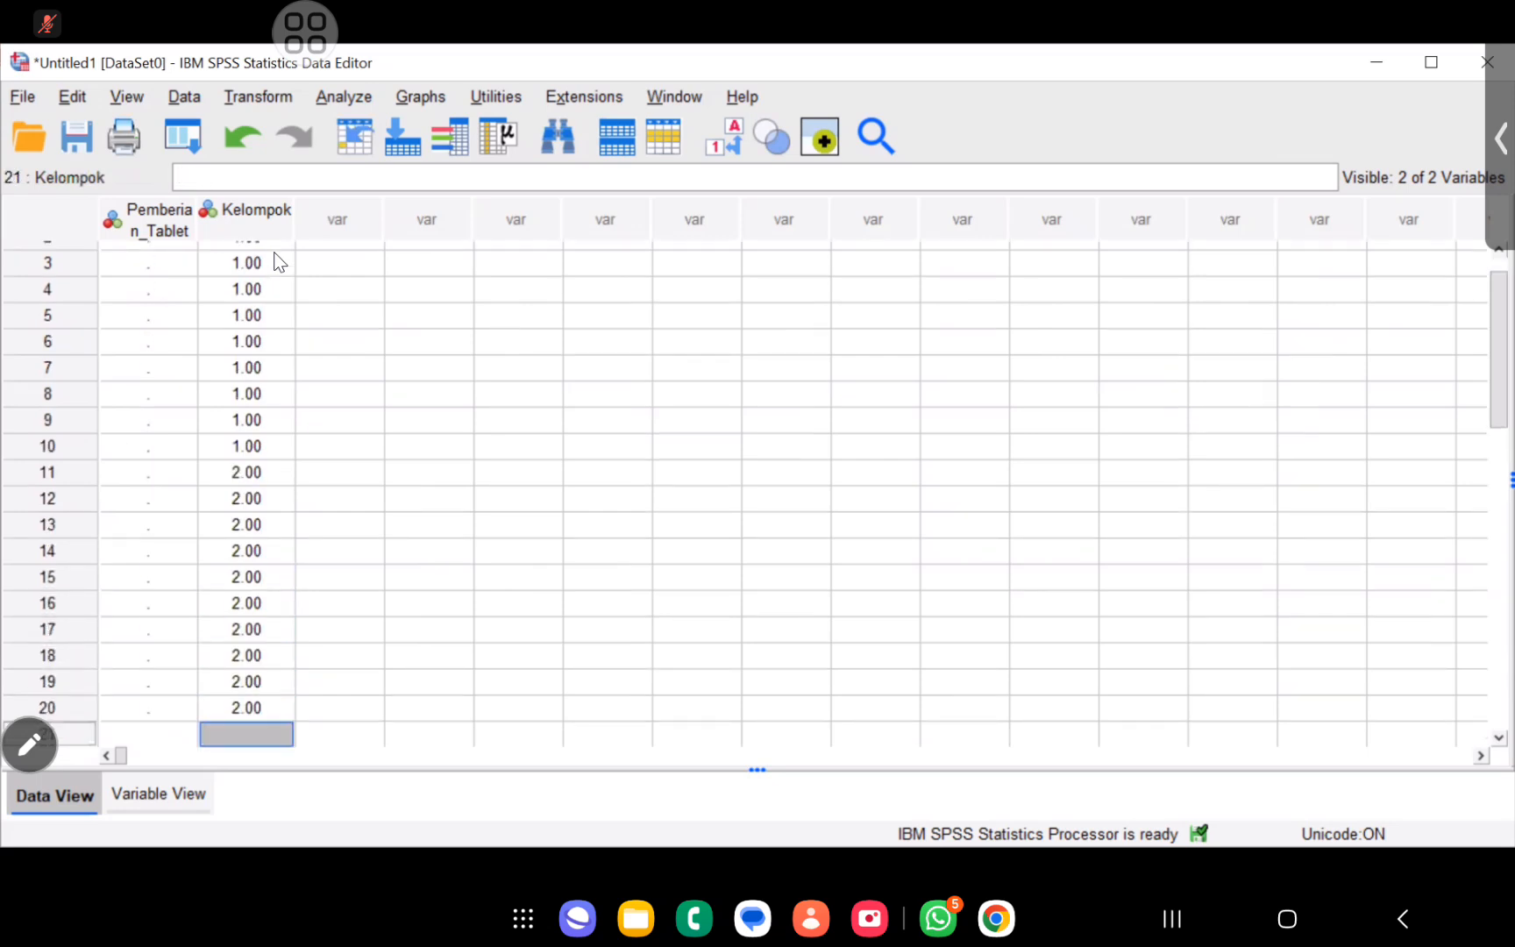
Enter 12, 9 and 10 as the Pemberian_Tablet values of cases 1 to 3.
{"action": "scroll", "coordinate": [162, 355], "scroll_direction": "up", "scroll_amount": 1}
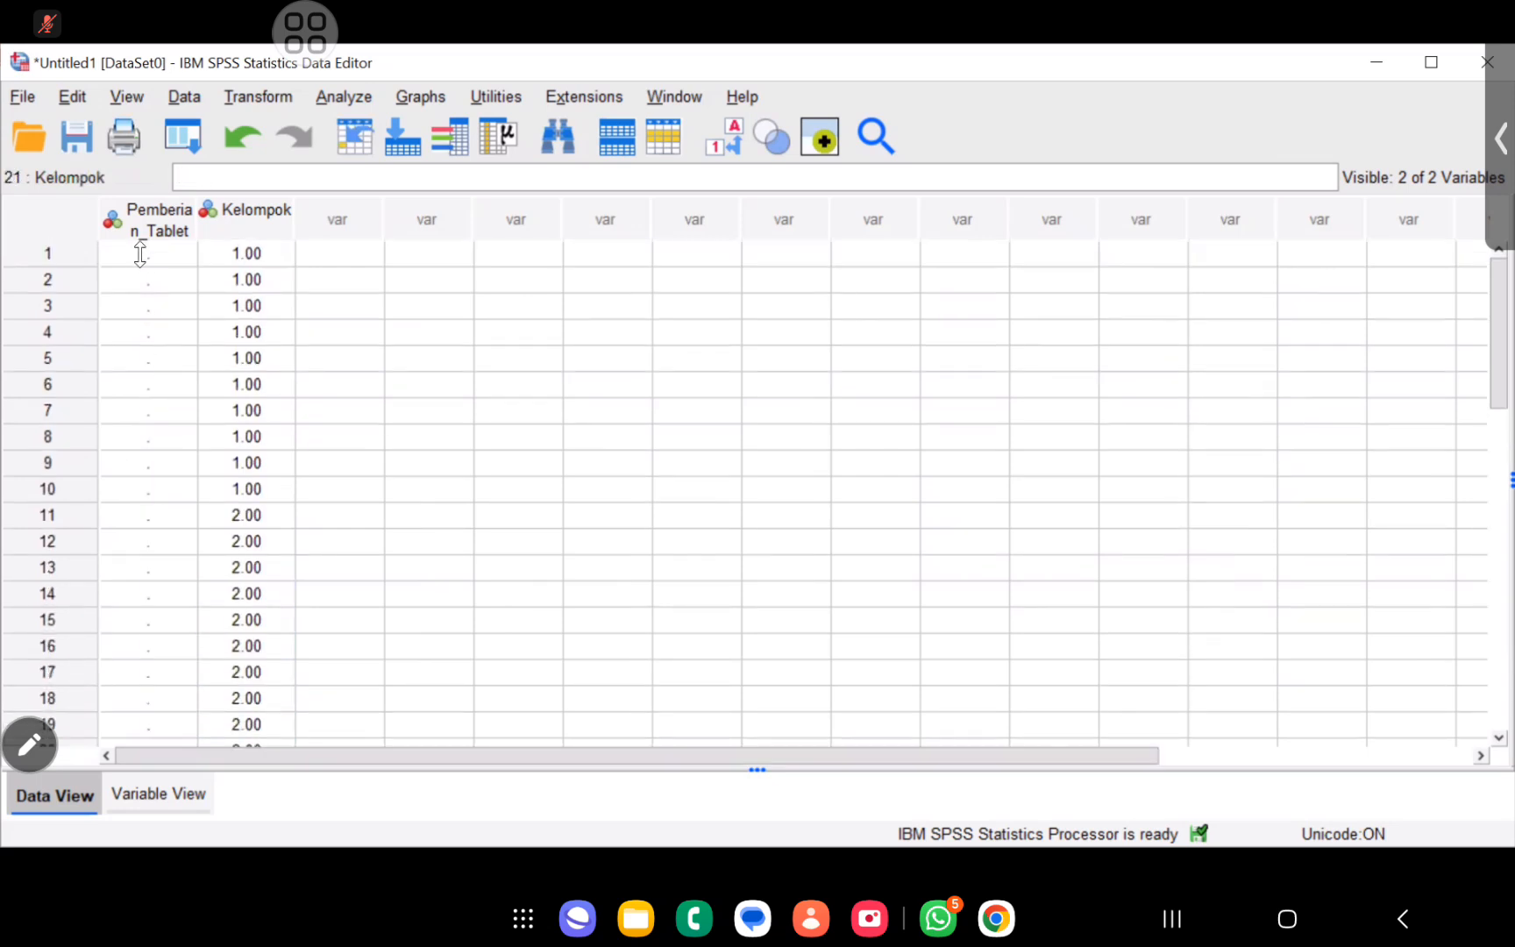
{"action": "left_click", "coordinate": [140, 253]}
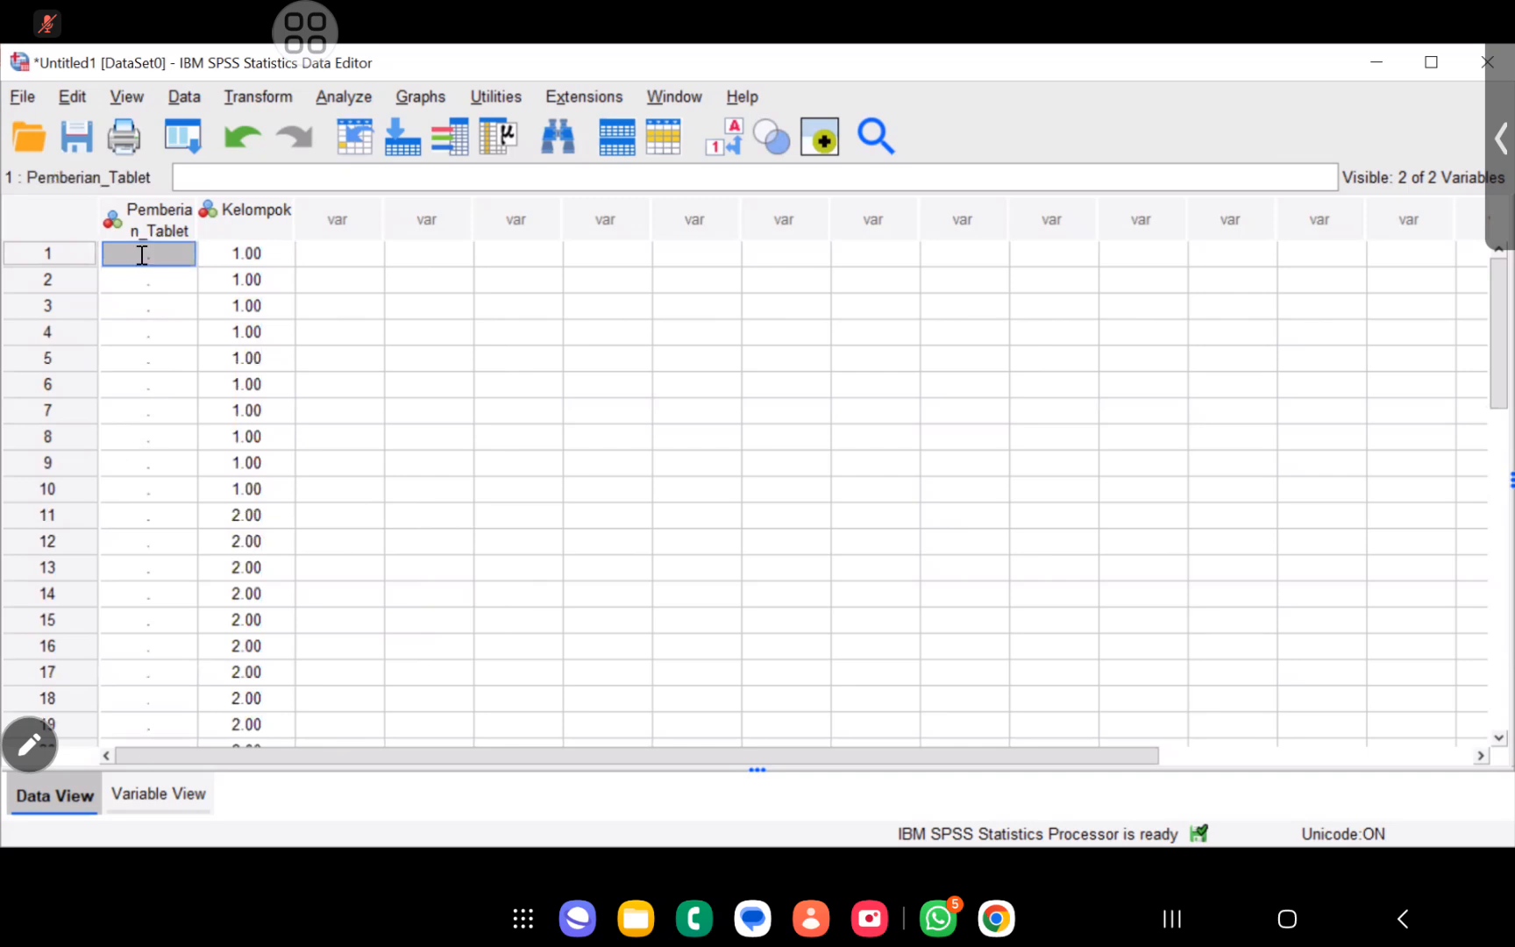
{"action": "type", "text": "12"}
{"action": "key", "text": "Return"}
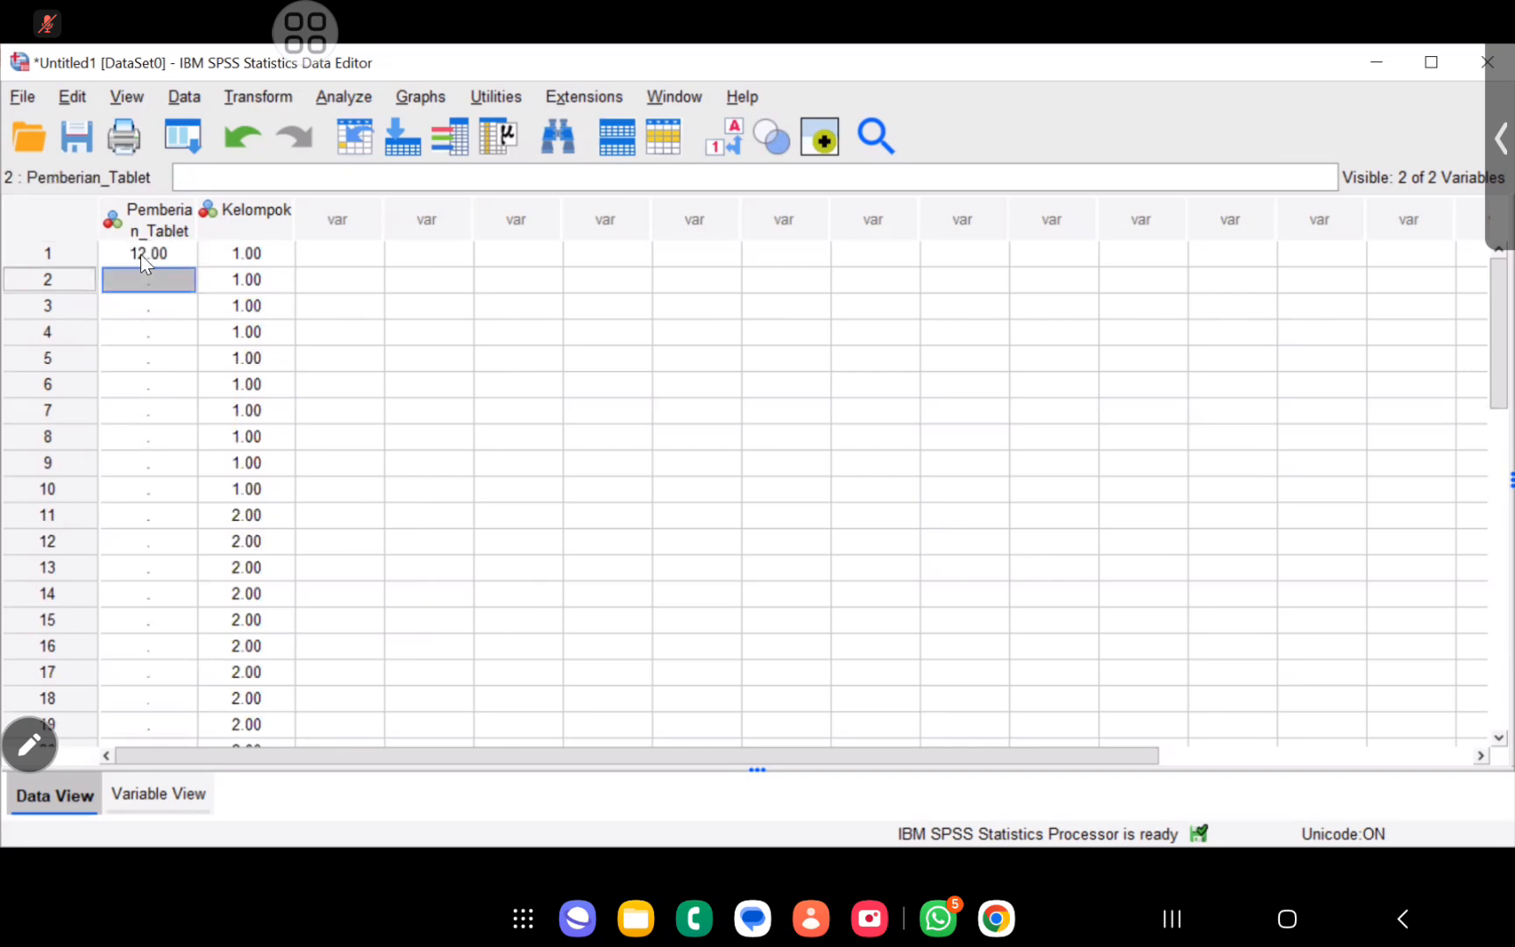
{"action": "type", "text": "9"}
{"action": "key", "text": "Return"}
{"action": "key", "text": "Tab"}
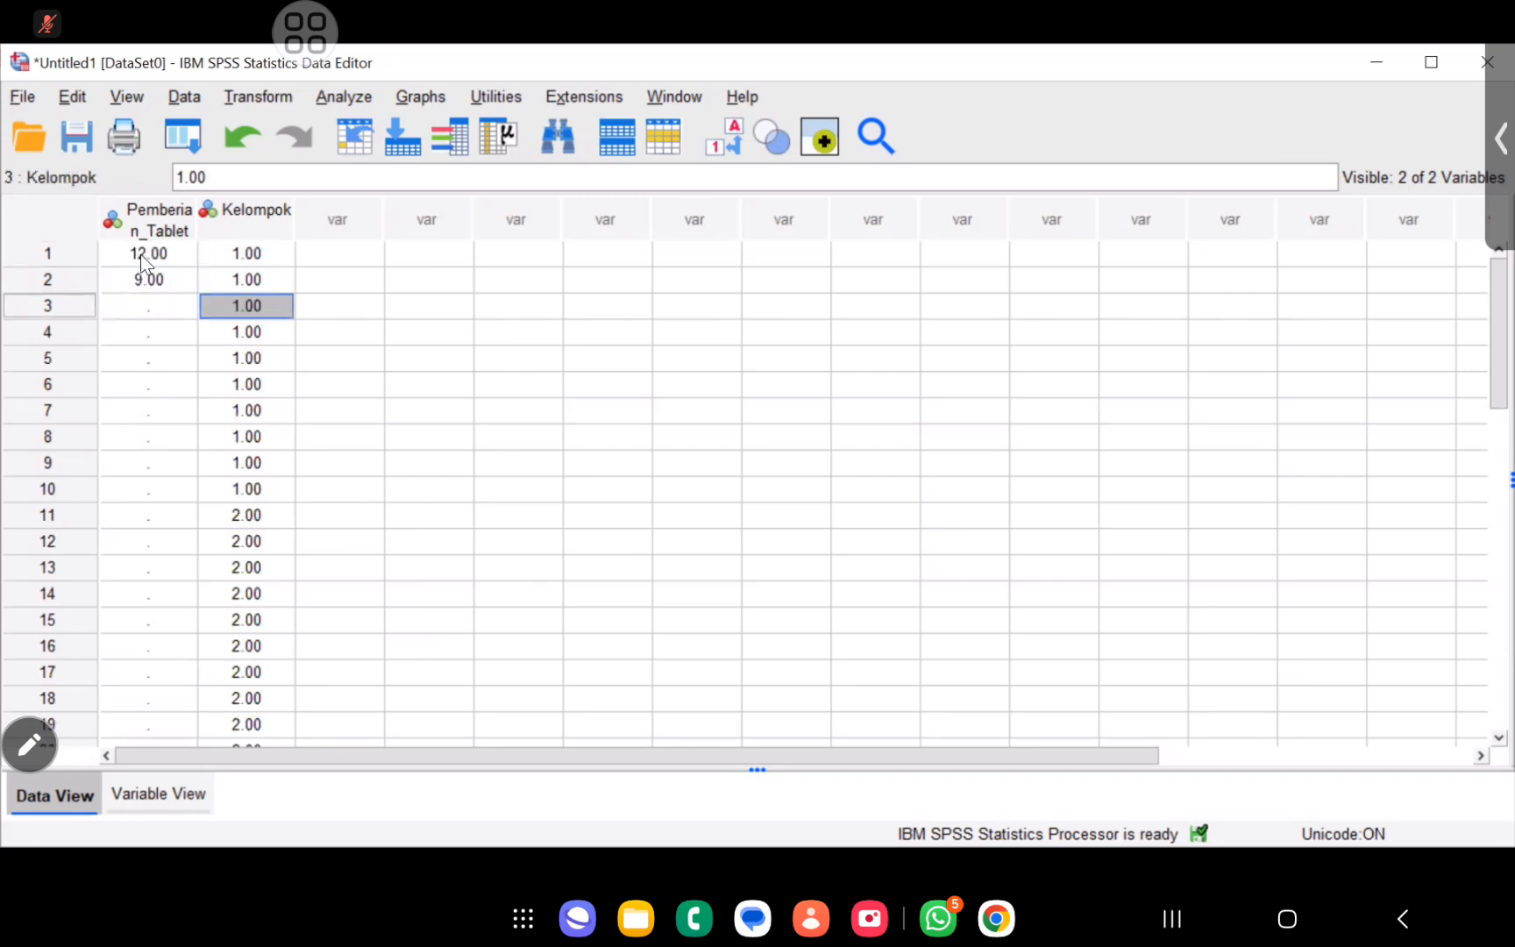
{"action": "key", "text": "Left"}
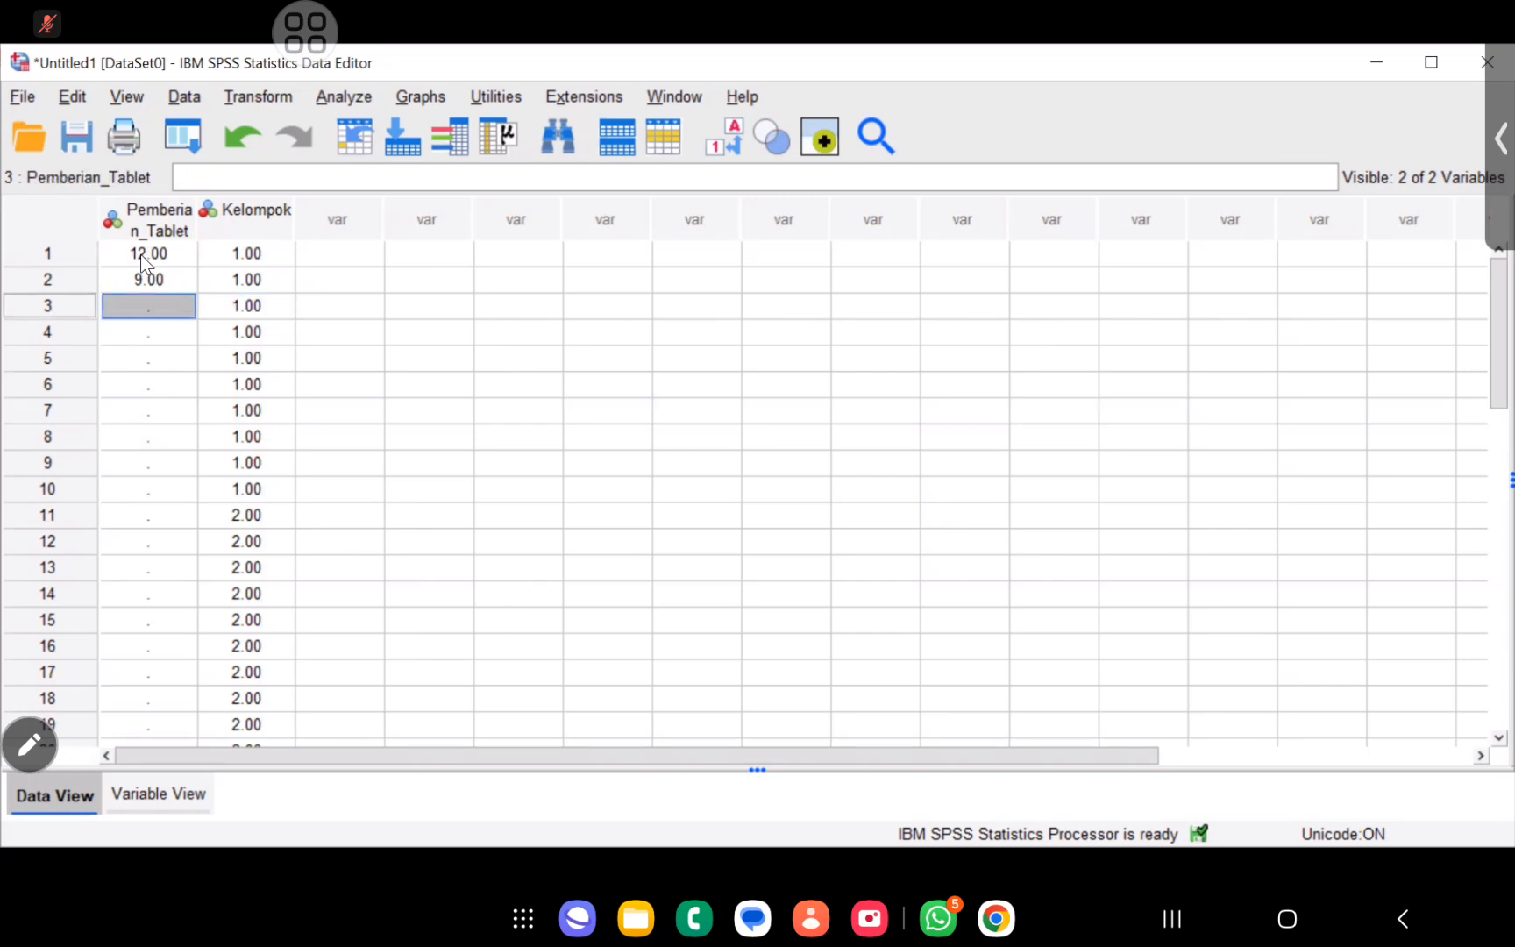
{"action": "type", "text": "10"}
{"action": "key", "text": "Return"}
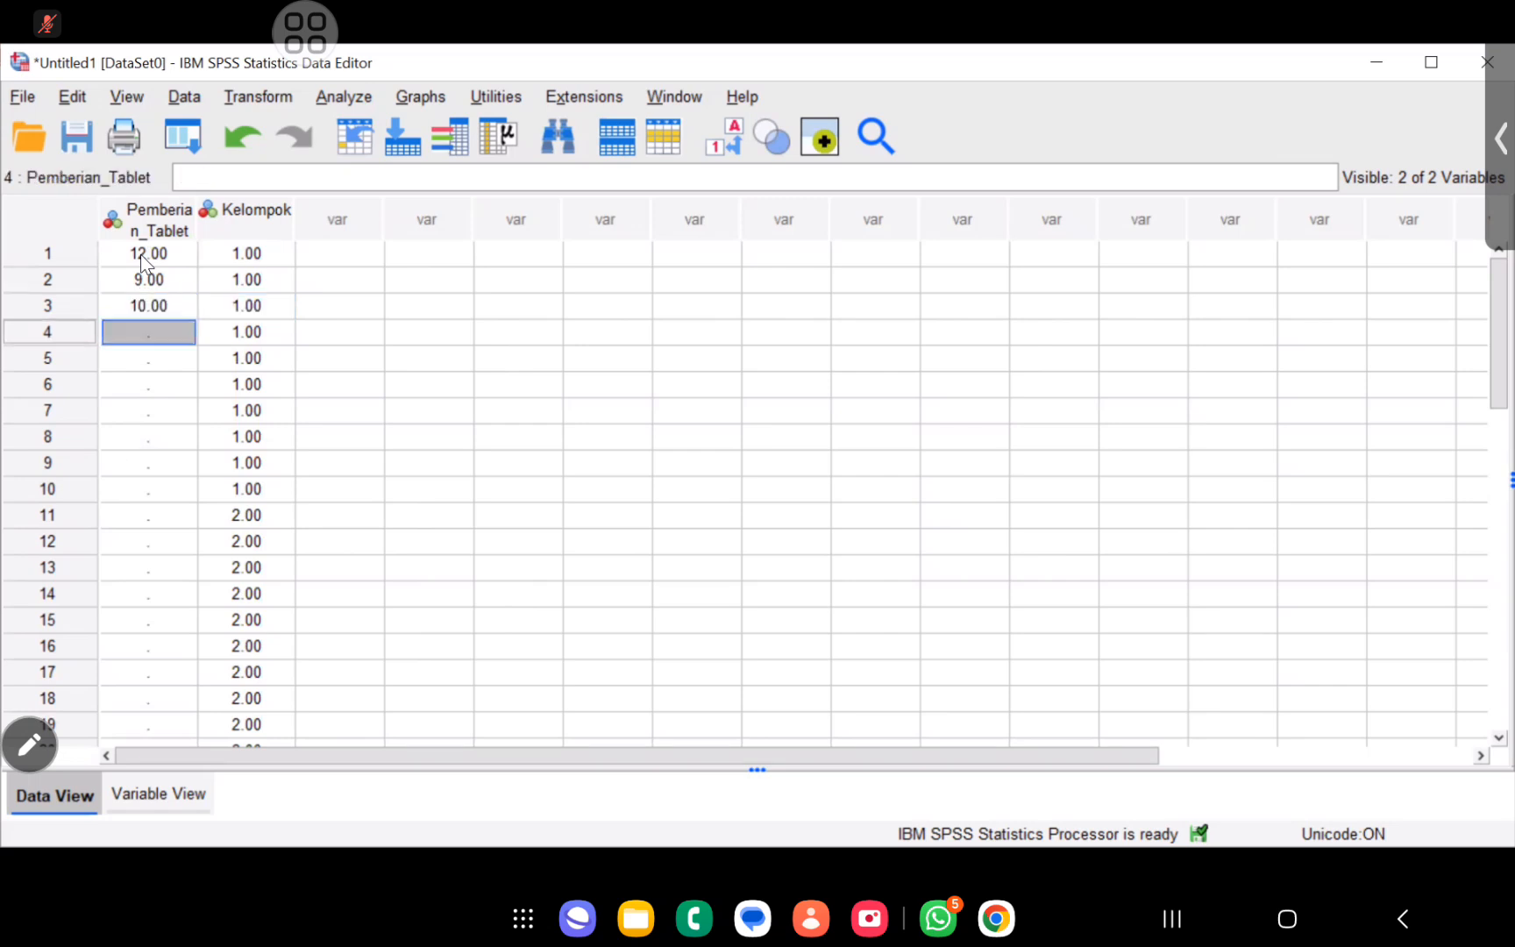
Enter 10.2, 11 and 9.8 as the Pemberian_Tablet values of cases 4 to 6.
{"action": "type", "text": "10."}
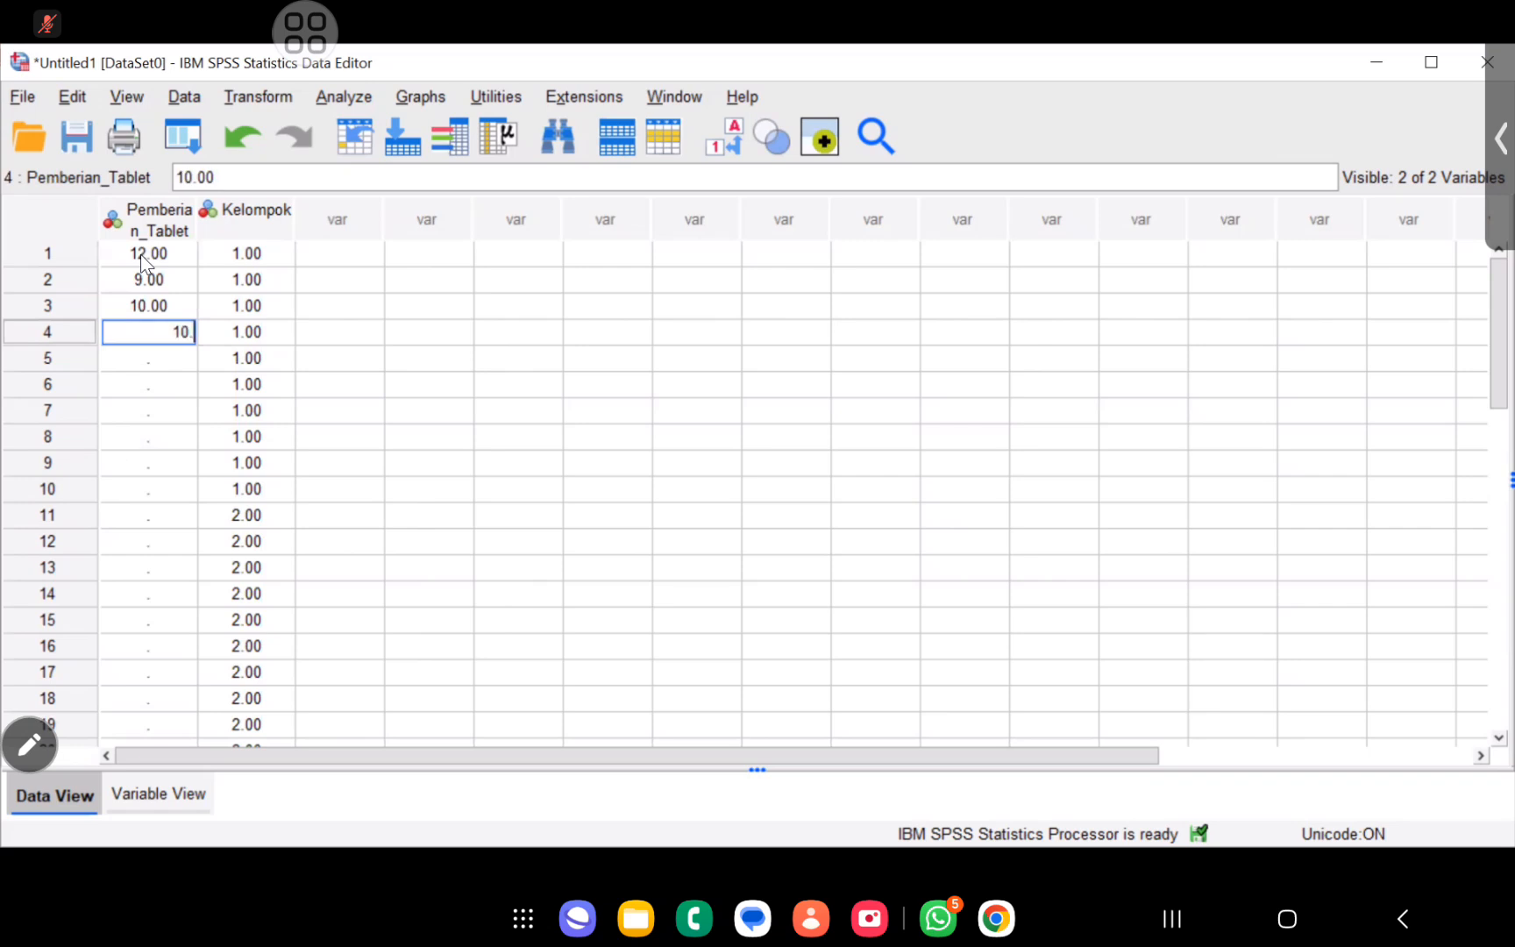
{"action": "type", "text": "2"}
{"action": "key", "text": "Return"}
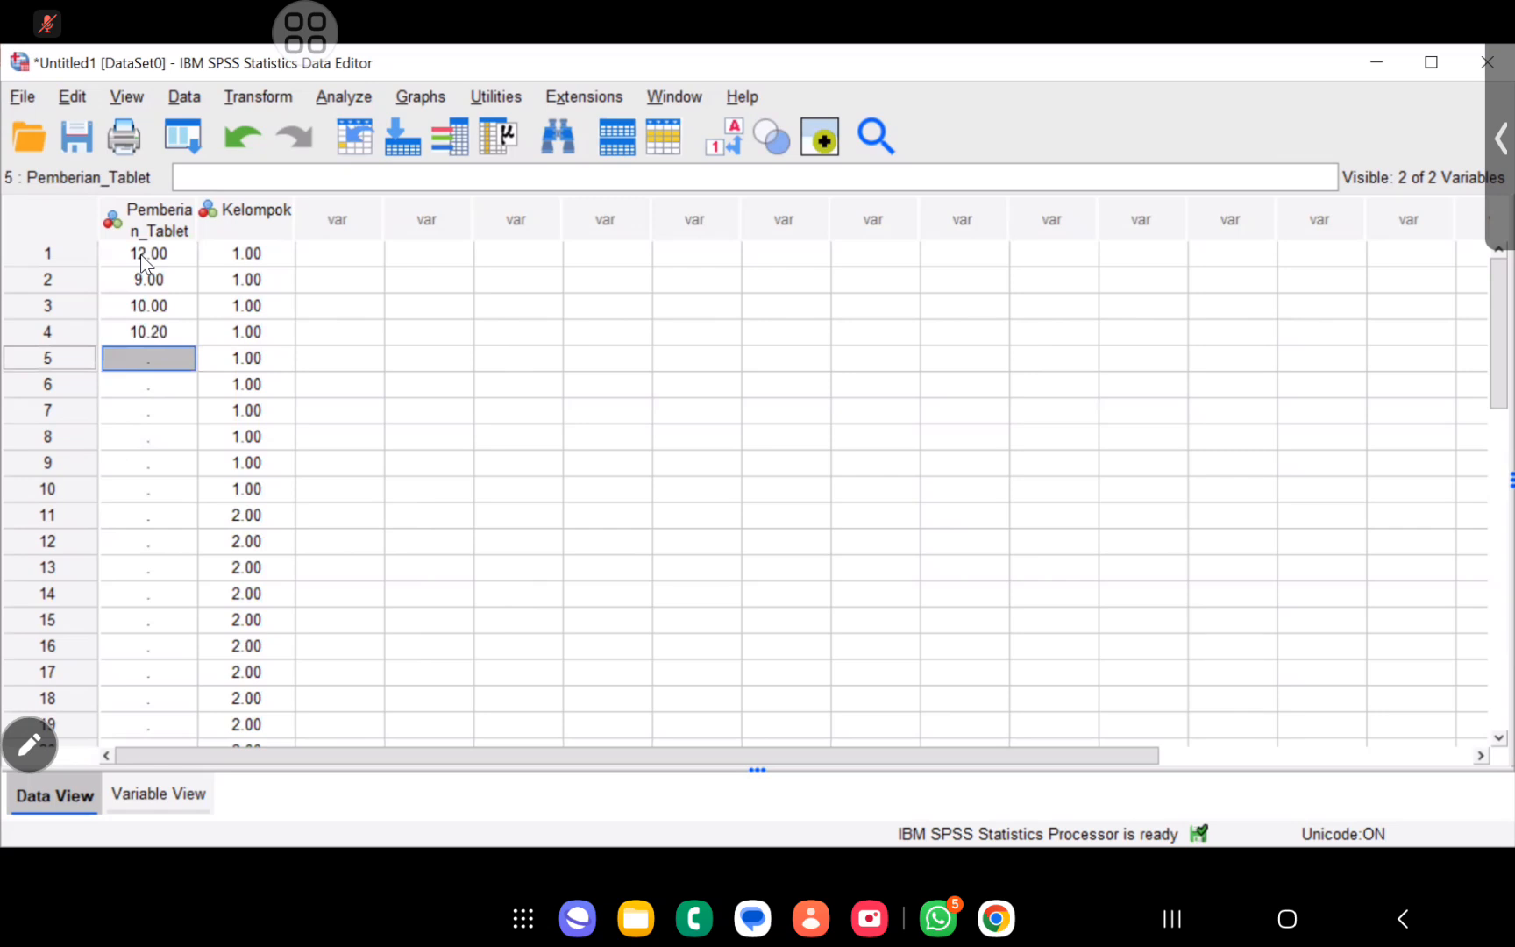
{"action": "type", "text": "11"}
{"action": "key", "text": "Return"}
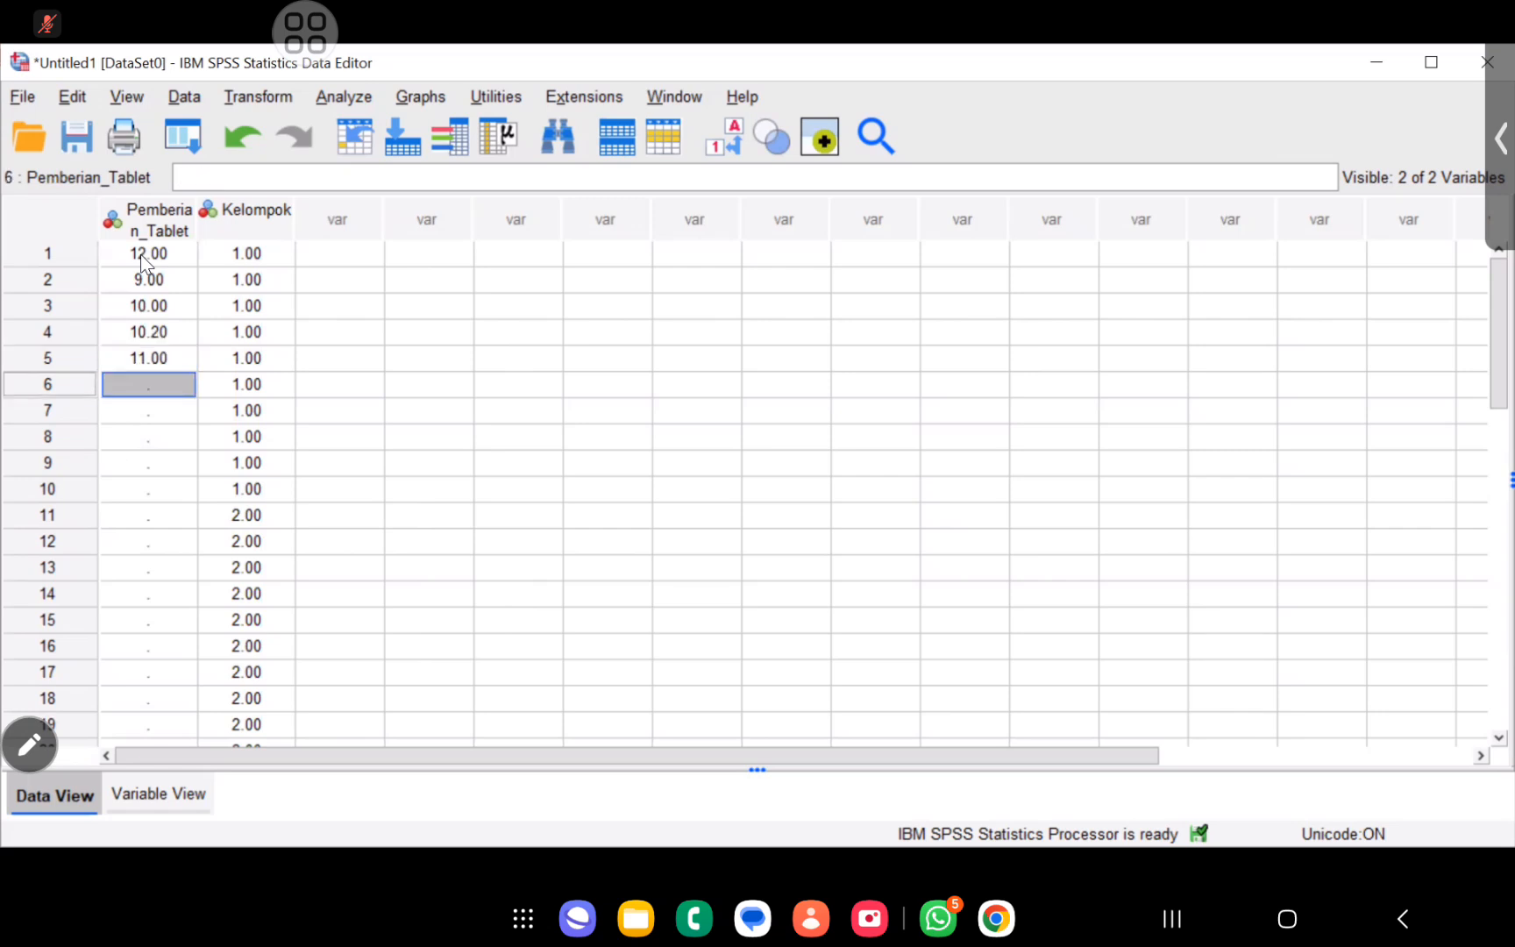
{"action": "type", "text": "9.8"}
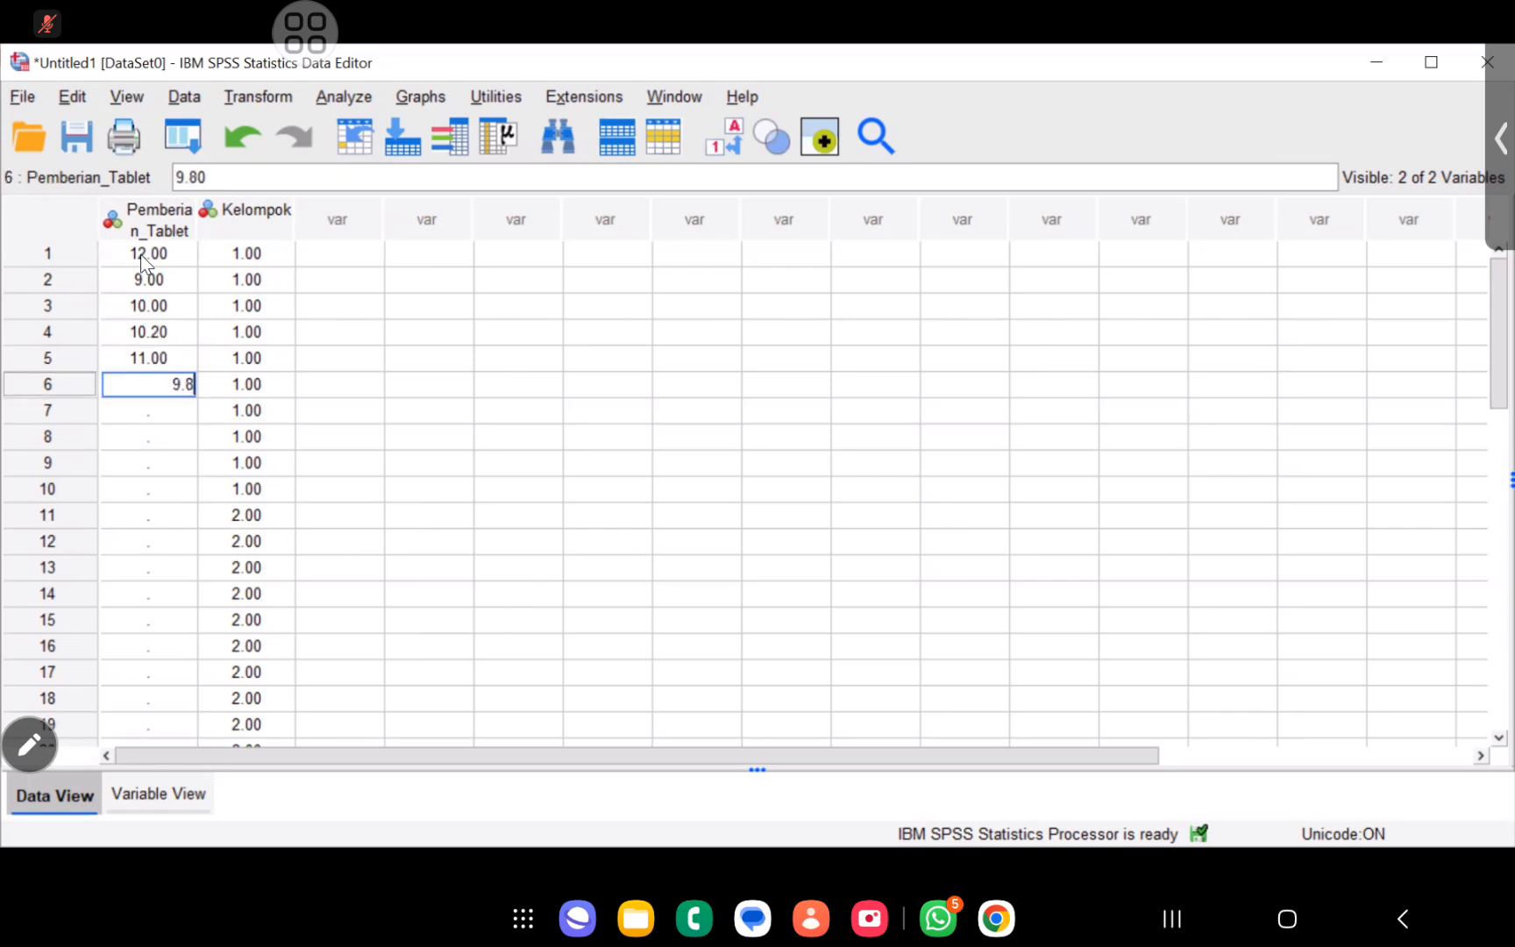
{"action": "key", "text": "Return"}
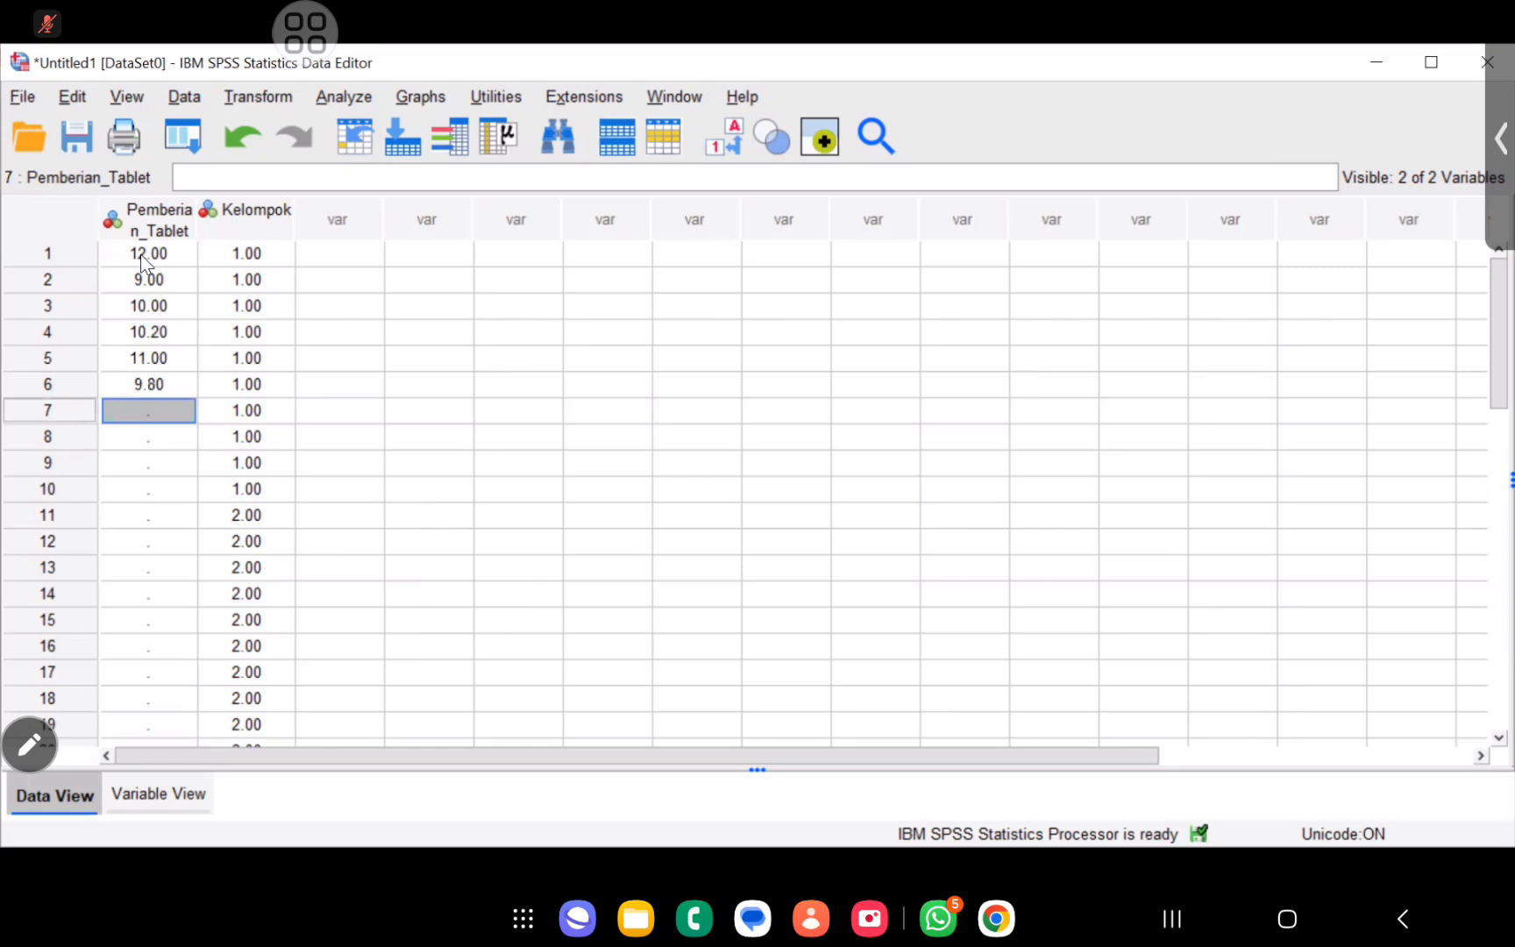
Enter 11.5, 11.6, 12 and 10 as the Pemberian_Tablet values of cases 7 to 10.
{"action": "type", "text": "11.5"}
{"action": "key", "text": "Return"}
{"action": "type", "text": "11"}
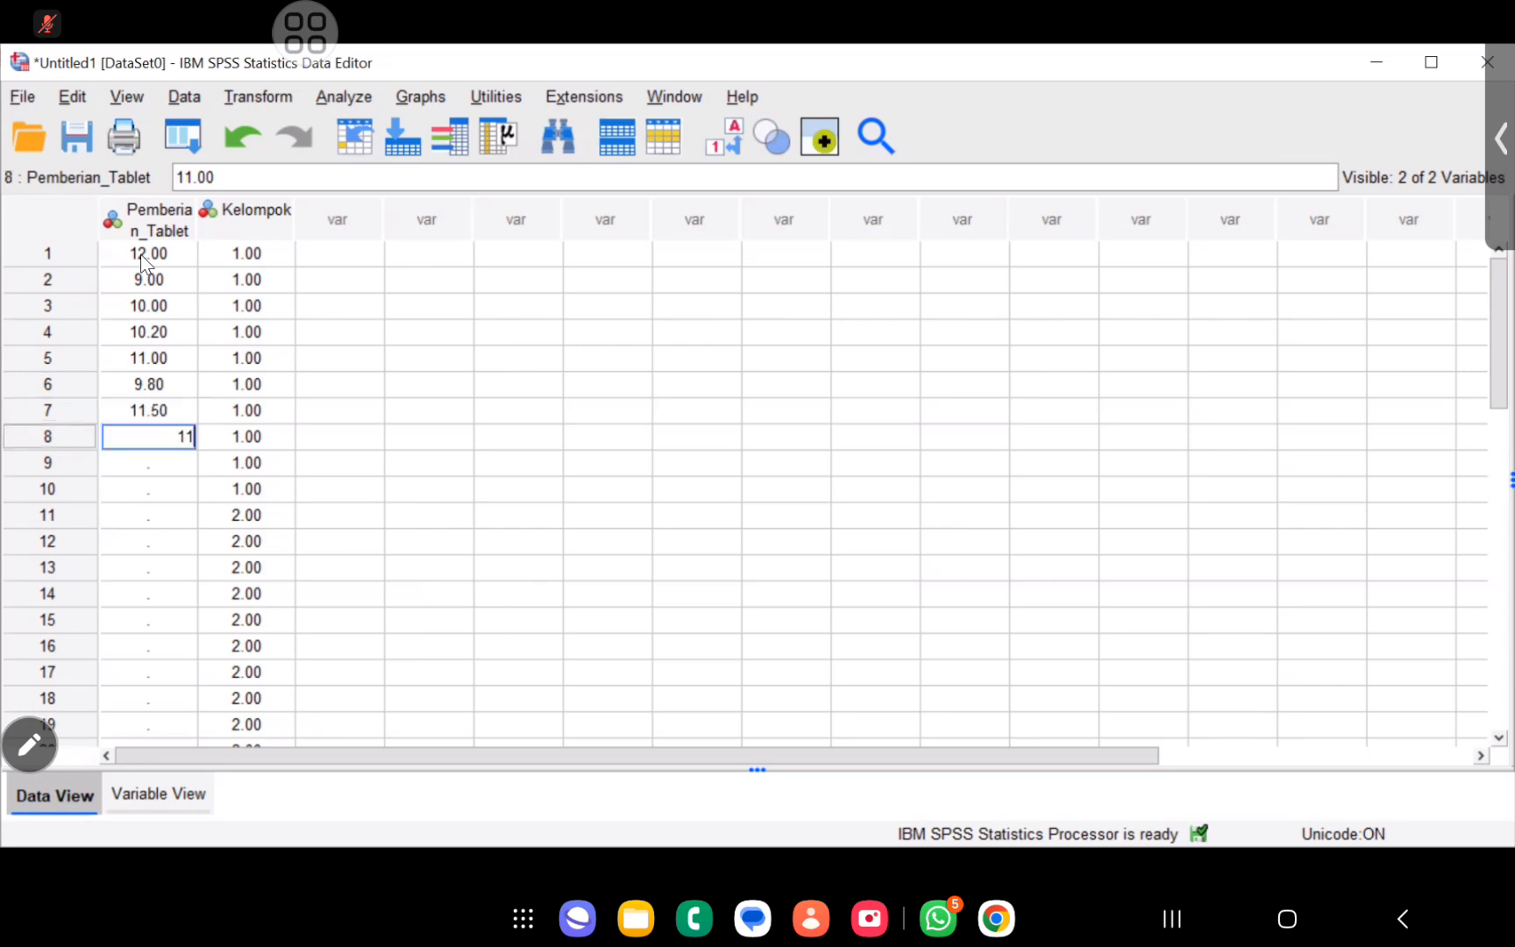
{"action": "type", "text": ".6"}
{"action": "key", "text": "Return"}
{"action": "type", "text": "12"}
{"action": "key", "text": "Return"}
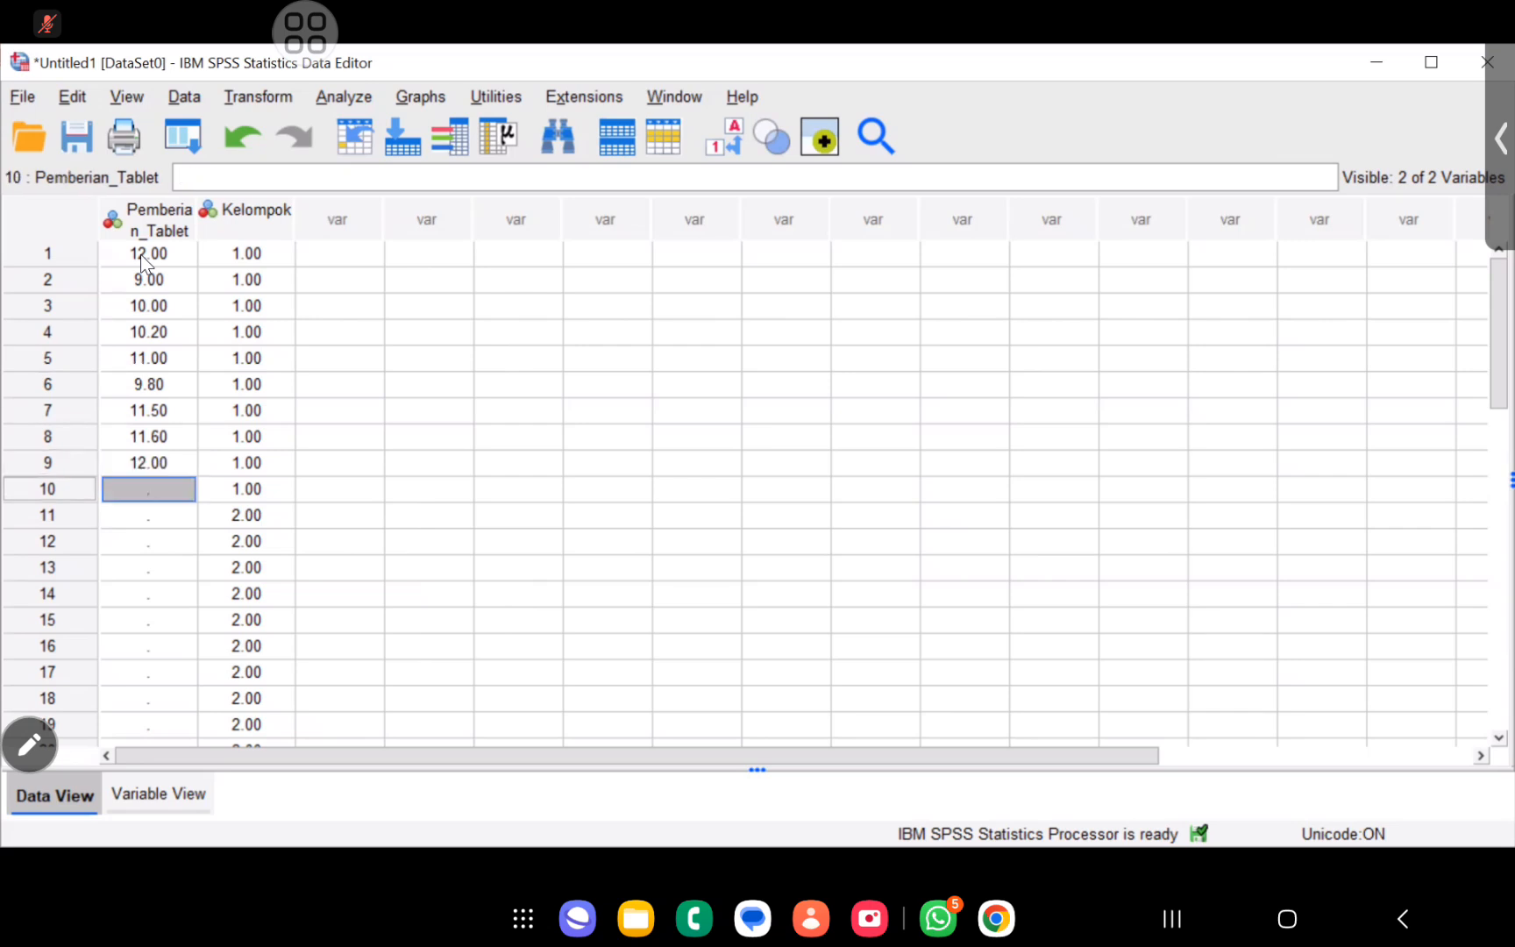
{"action": "type", "text": "10"}
{"action": "key", "text": "Return"}
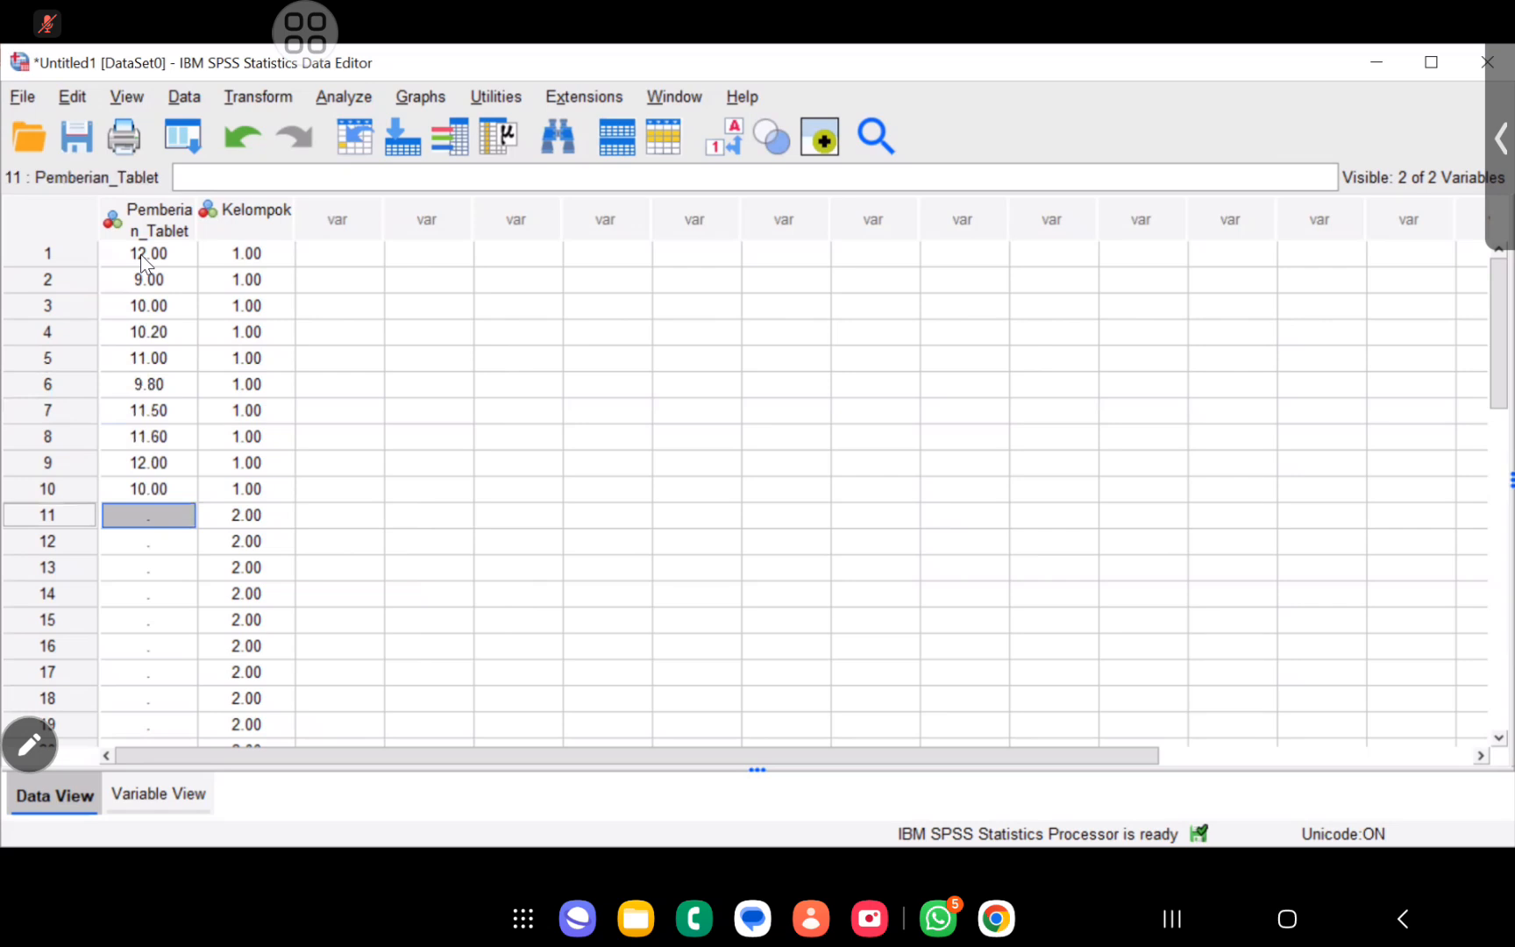
Enter 7 and 7.8 as the Pemberian_Tablet values of cases 11 and 12.
{"action": "type", "text": "7"}
{"action": "key", "text": "Return"}
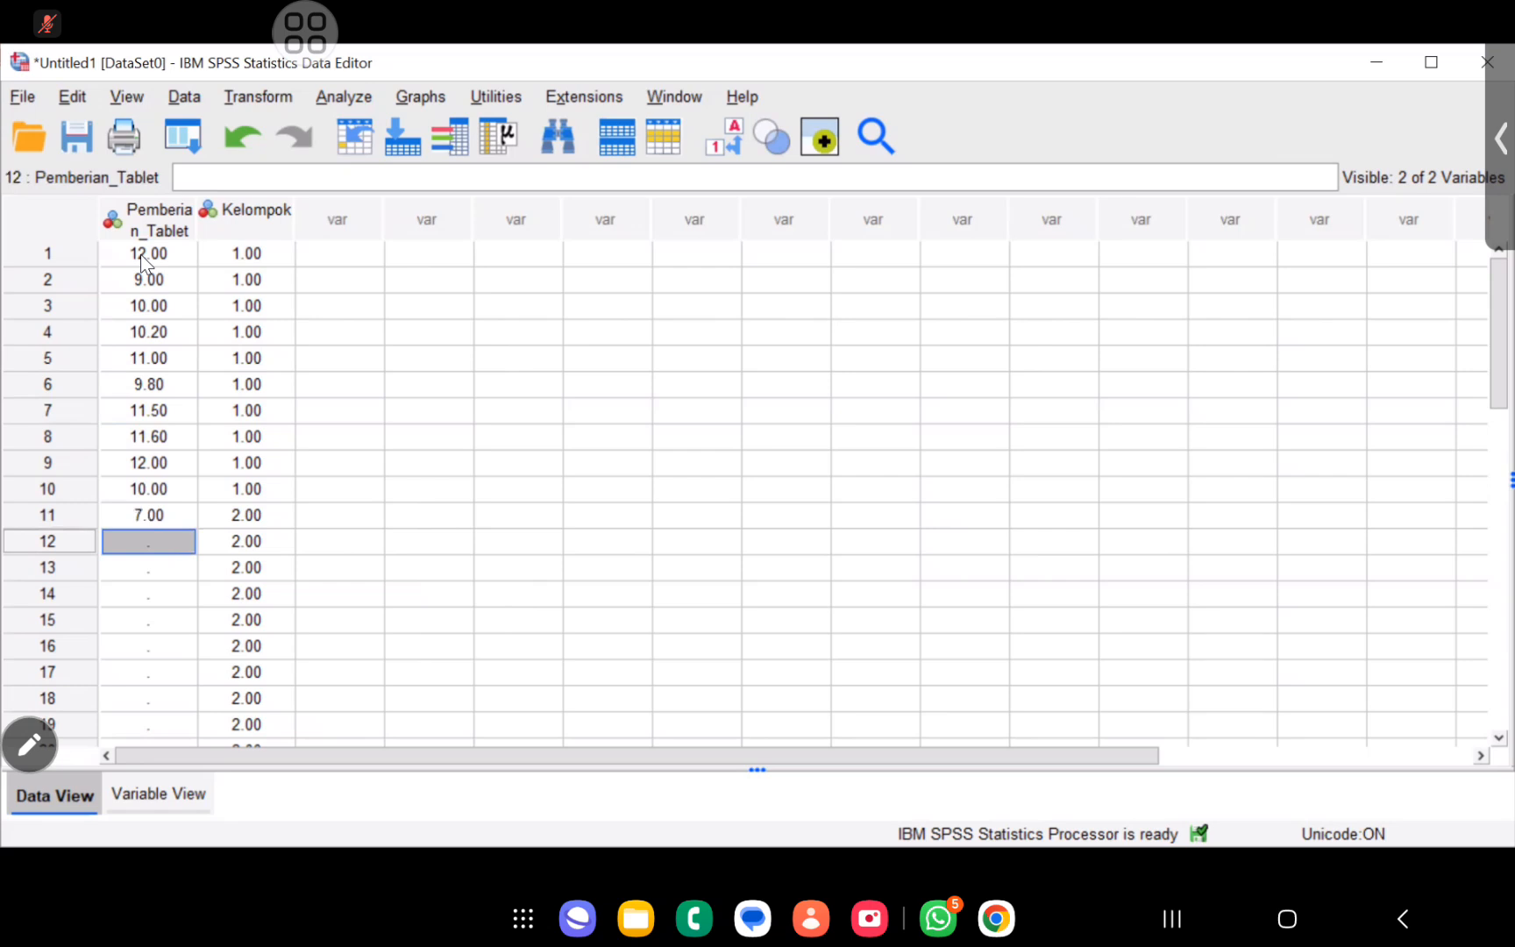
{"action": "type", "text": "7.."}
{"action": "key", "text": "Return"}
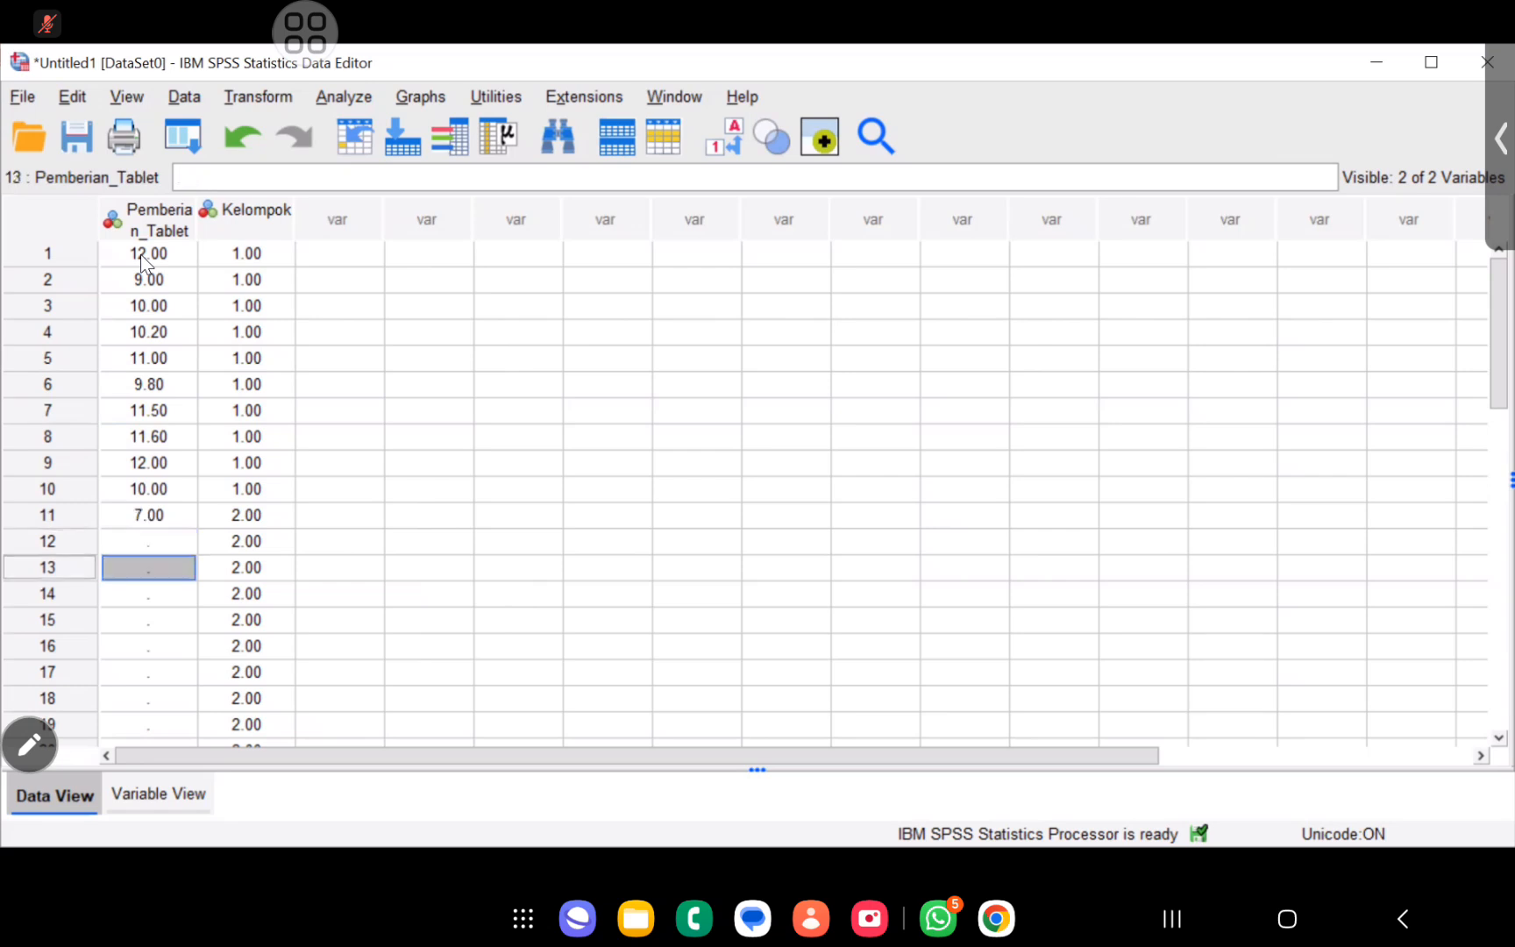
{"action": "key", "text": "Up"}
{"action": "type", "text": "7.8"}
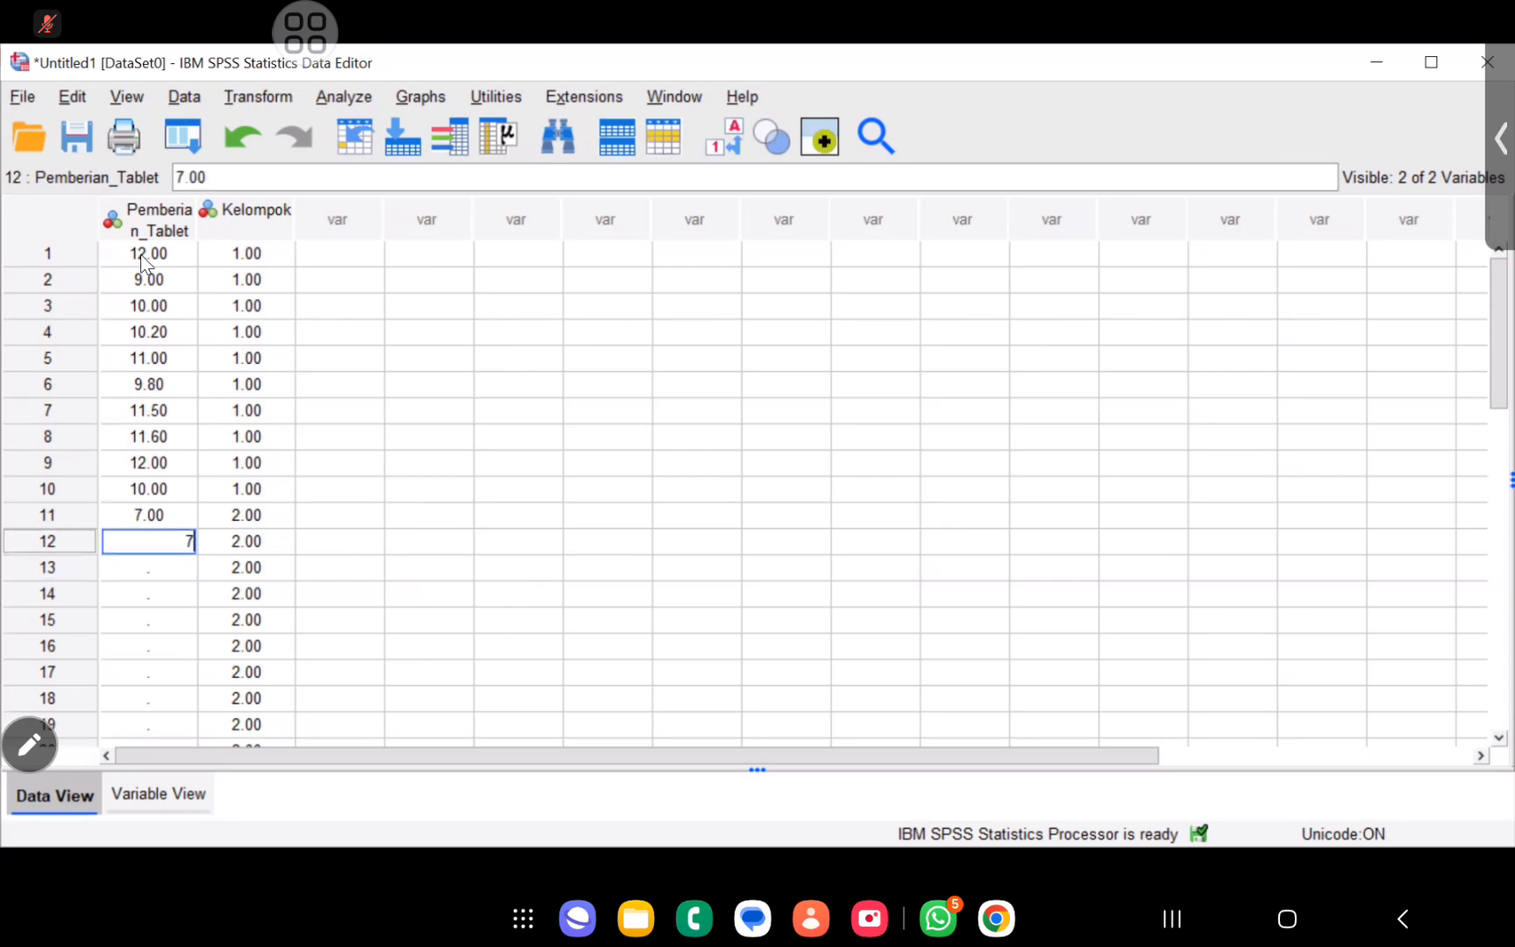
{"action": "key", "text": "Return"}
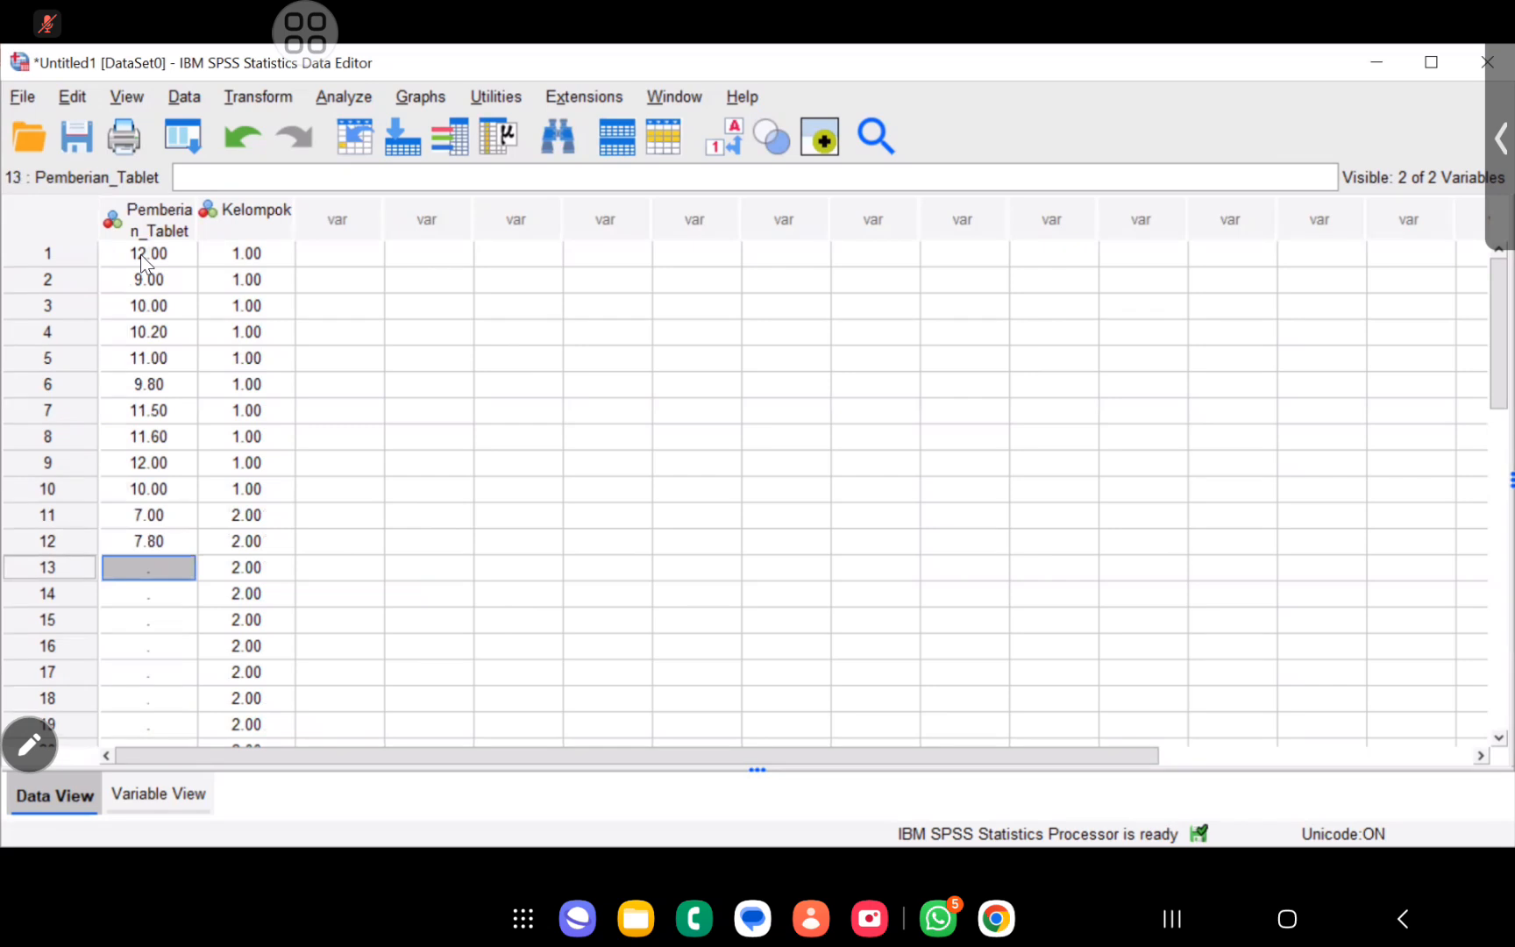
Enter 8, 6.9 and 7.9 as the Pemberian_Tablet values of cases 13 to 15.
{"action": "type", "text": "8"}
{"action": "key", "text": "Return"}
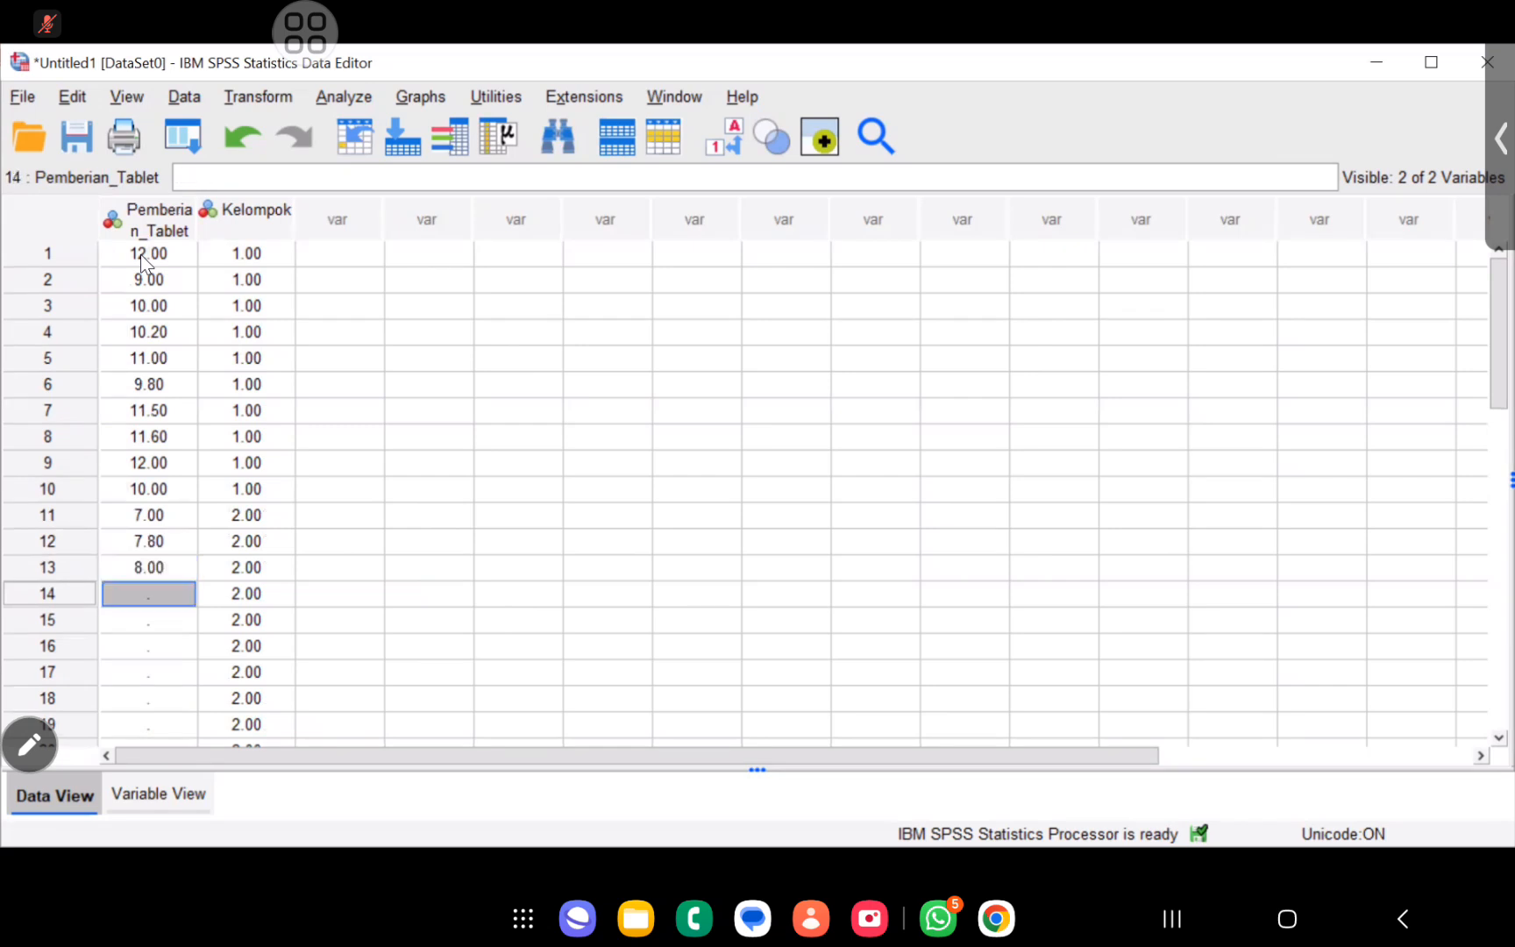
{"action": "type", "text": "6.9"}
{"action": "key", "text": "Return"}
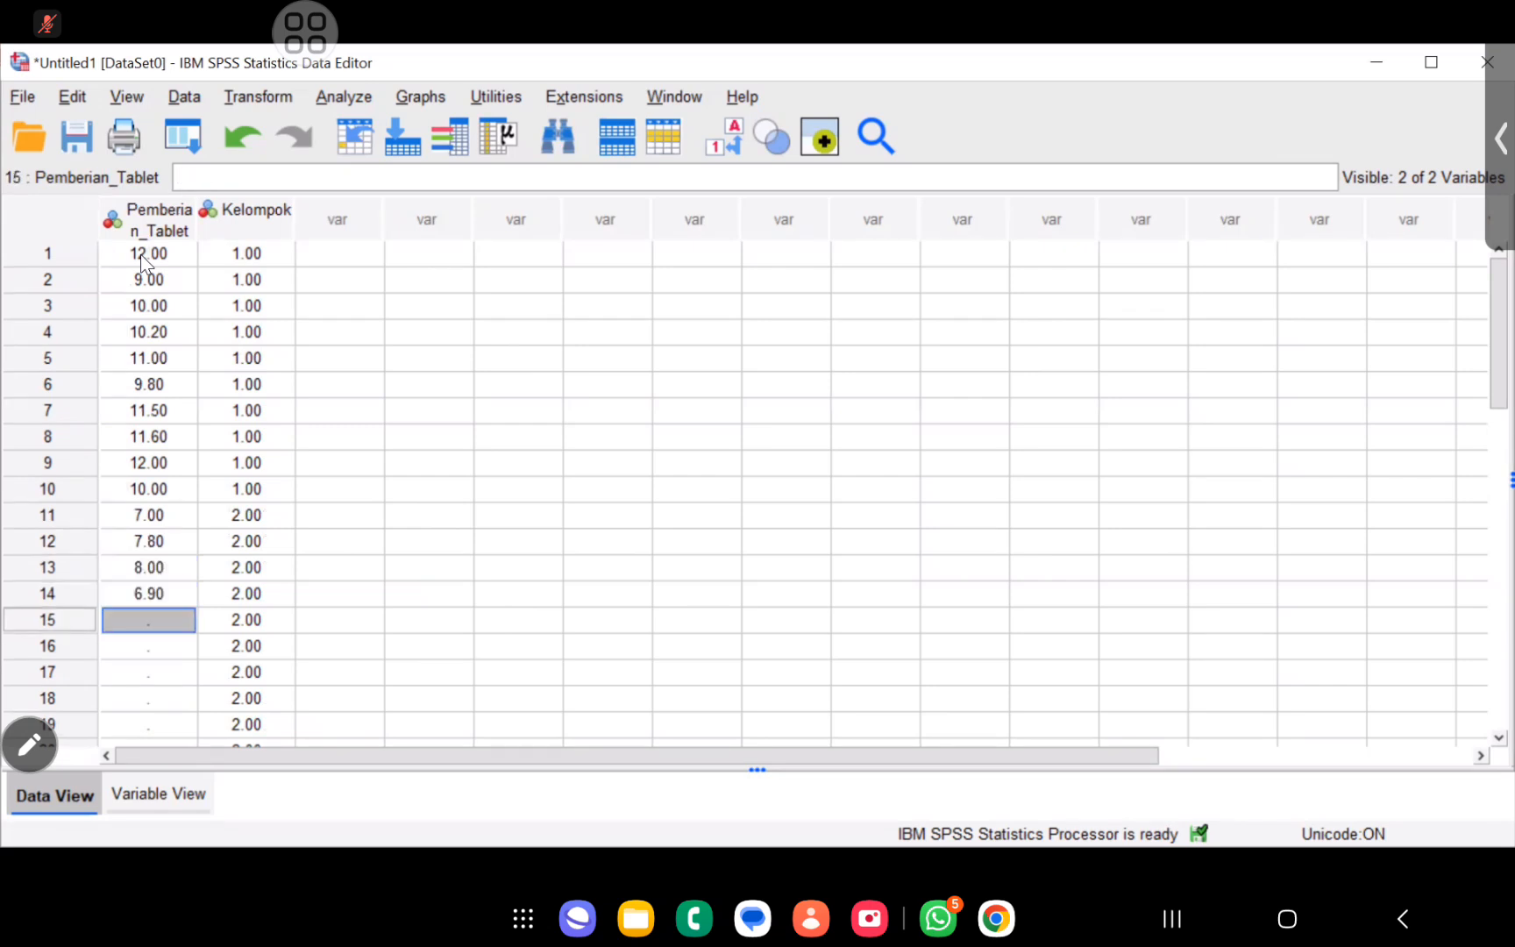
{"action": "type", "text": "7.9"}
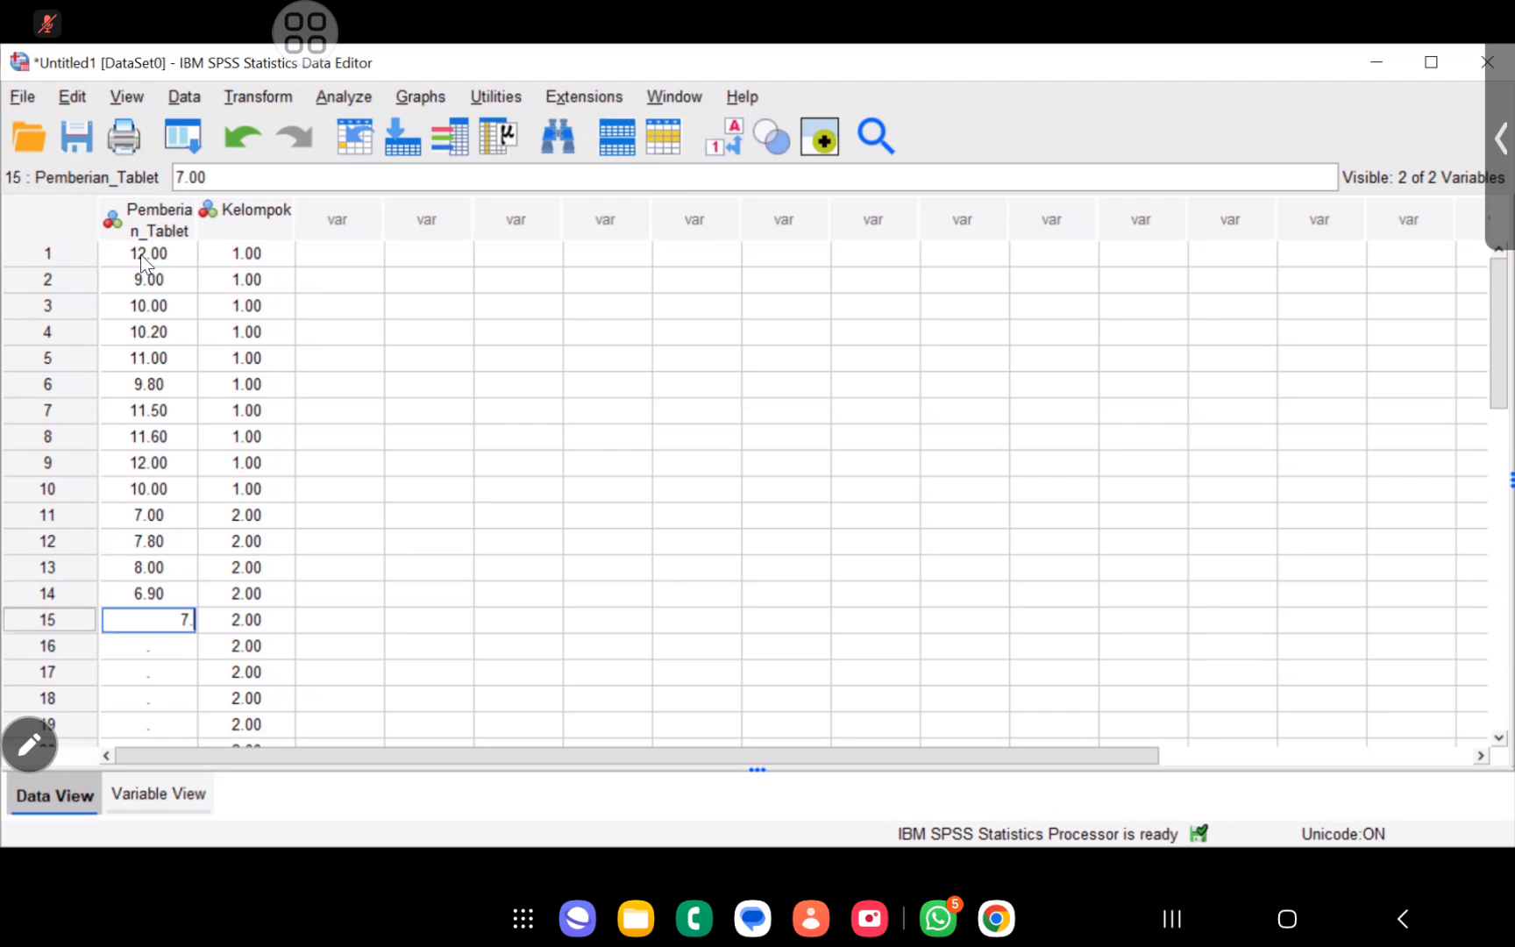
{"action": "key", "text": "Return"}
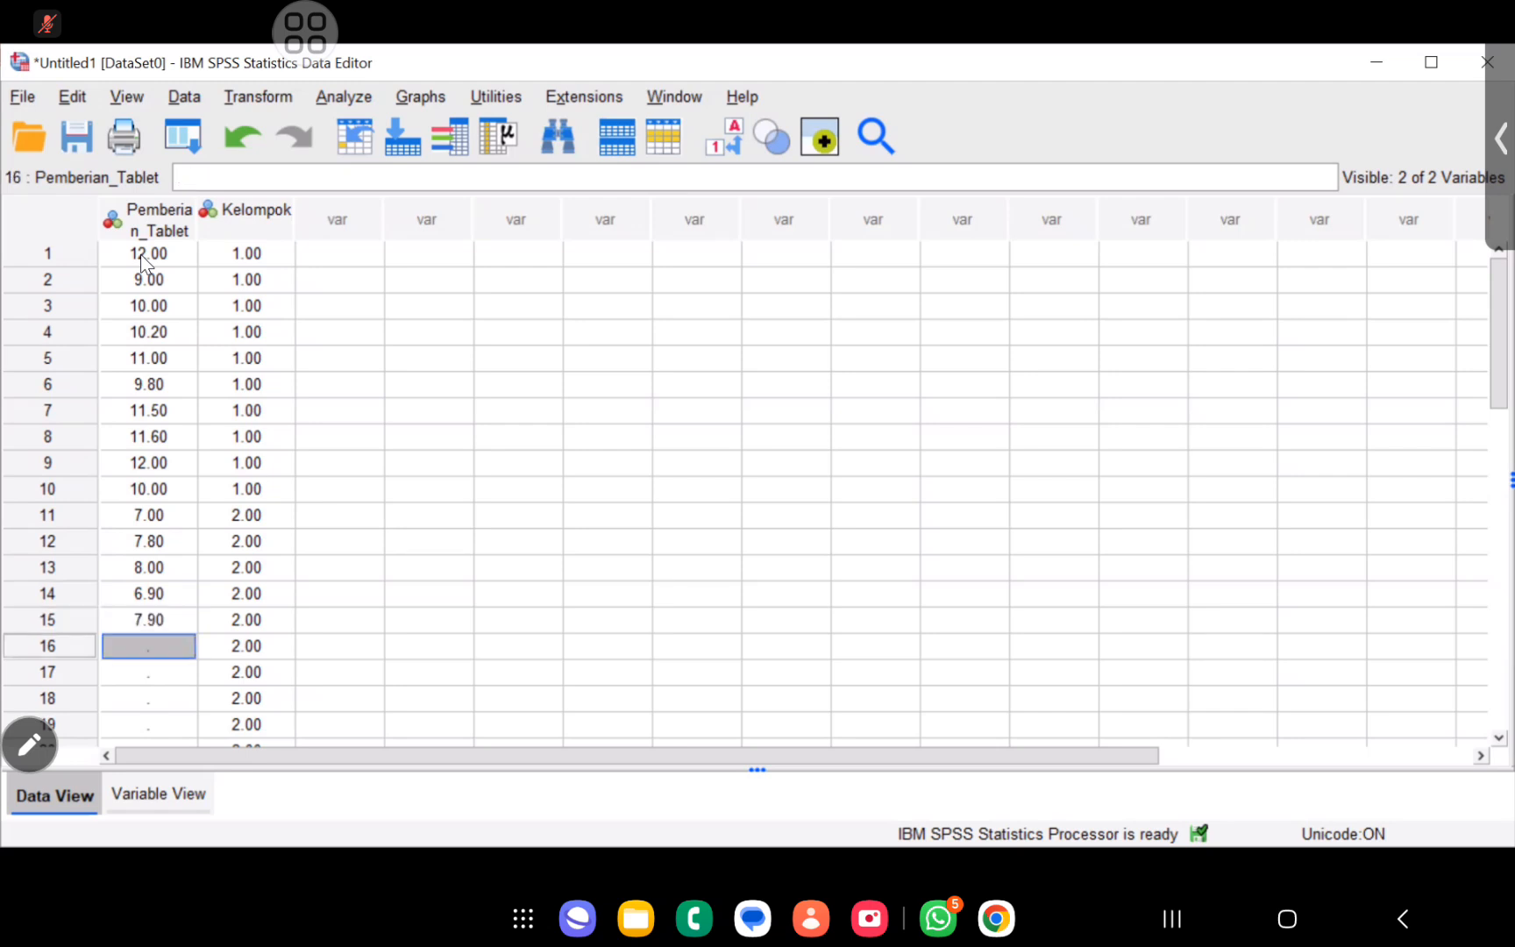
Enter 7, 8 and 7.3 as the Pemberian_Tablet values of cases 16 to 18.
{"action": "type", "text": "7"}
{"action": "key", "text": "Return"}
{"action": "type", "text": "8"}
{"action": "key", "text": "Return"}
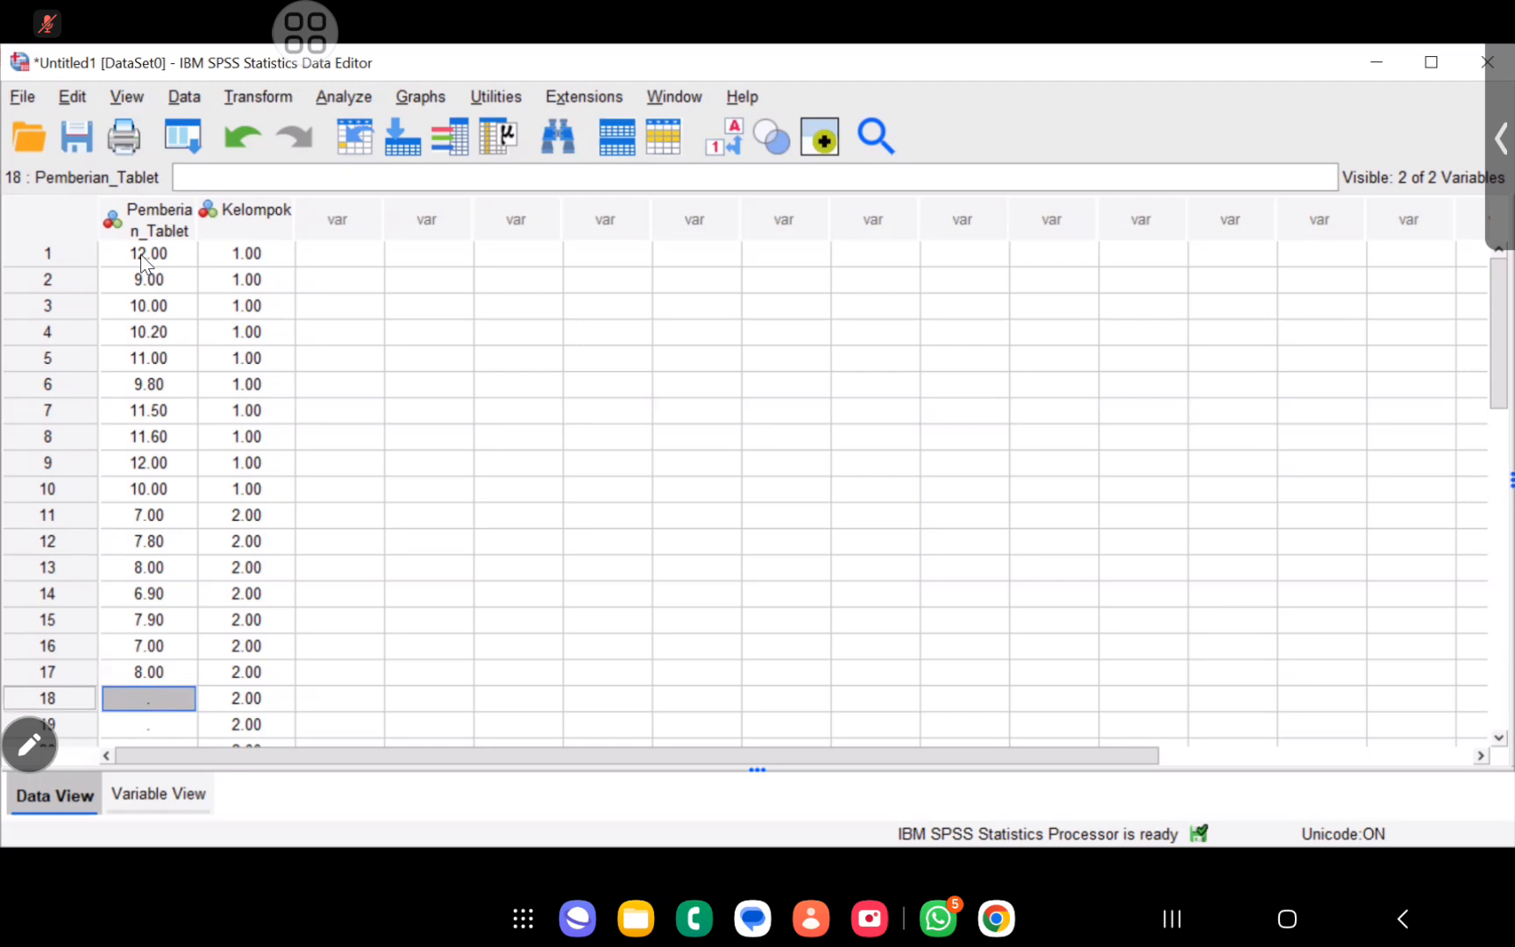
{"action": "type", "text": "7"}
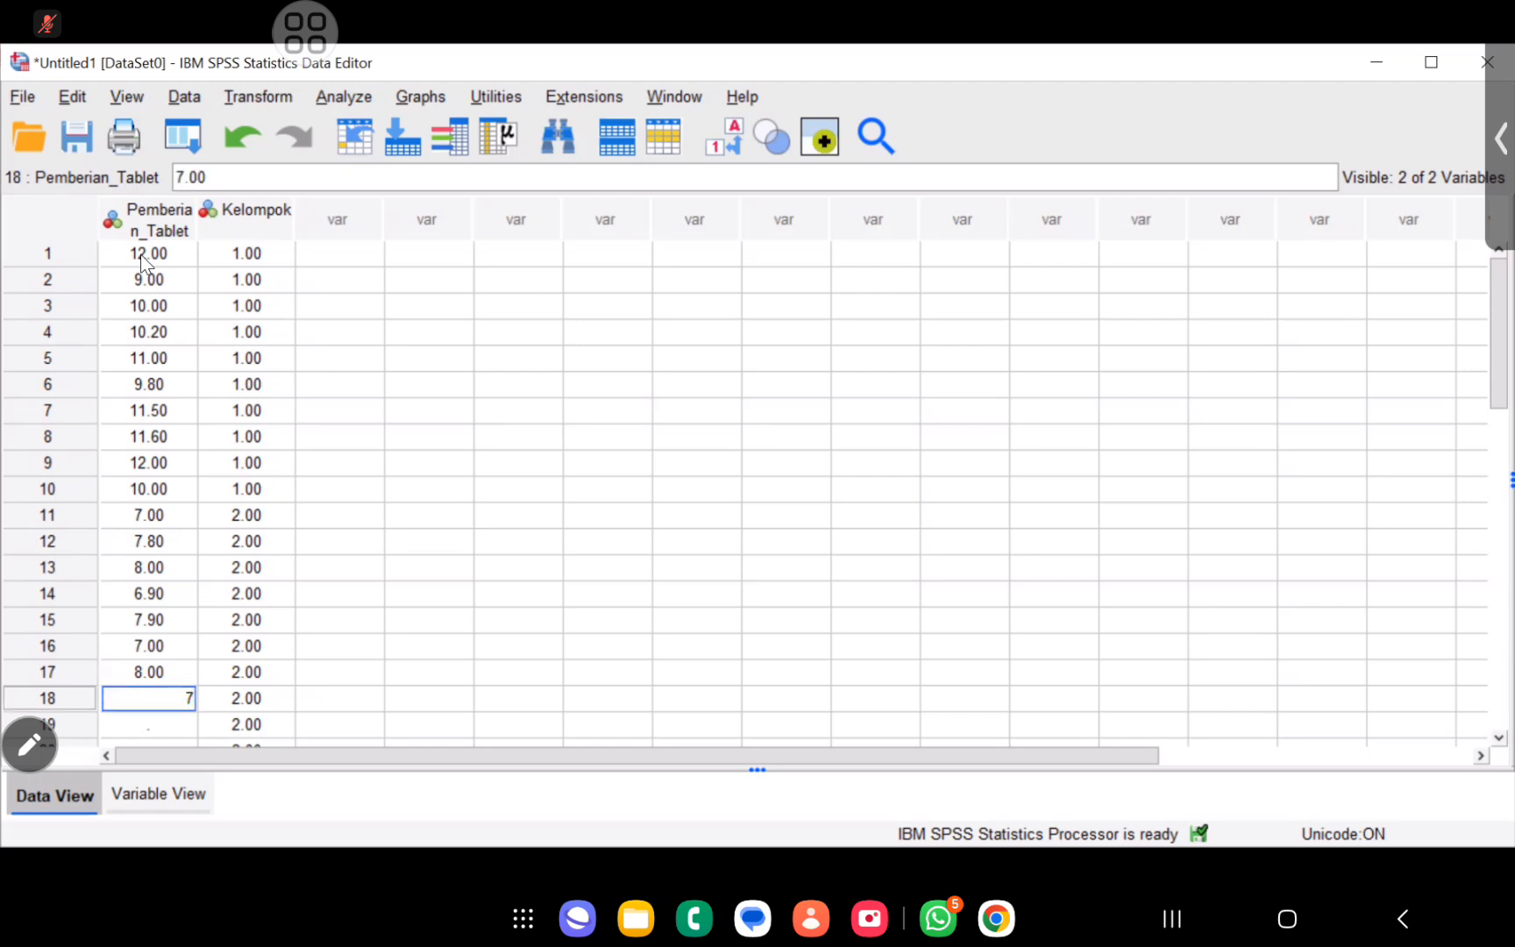
{"action": "type", "text": ".3"}
{"action": "key", "text": "Return"}
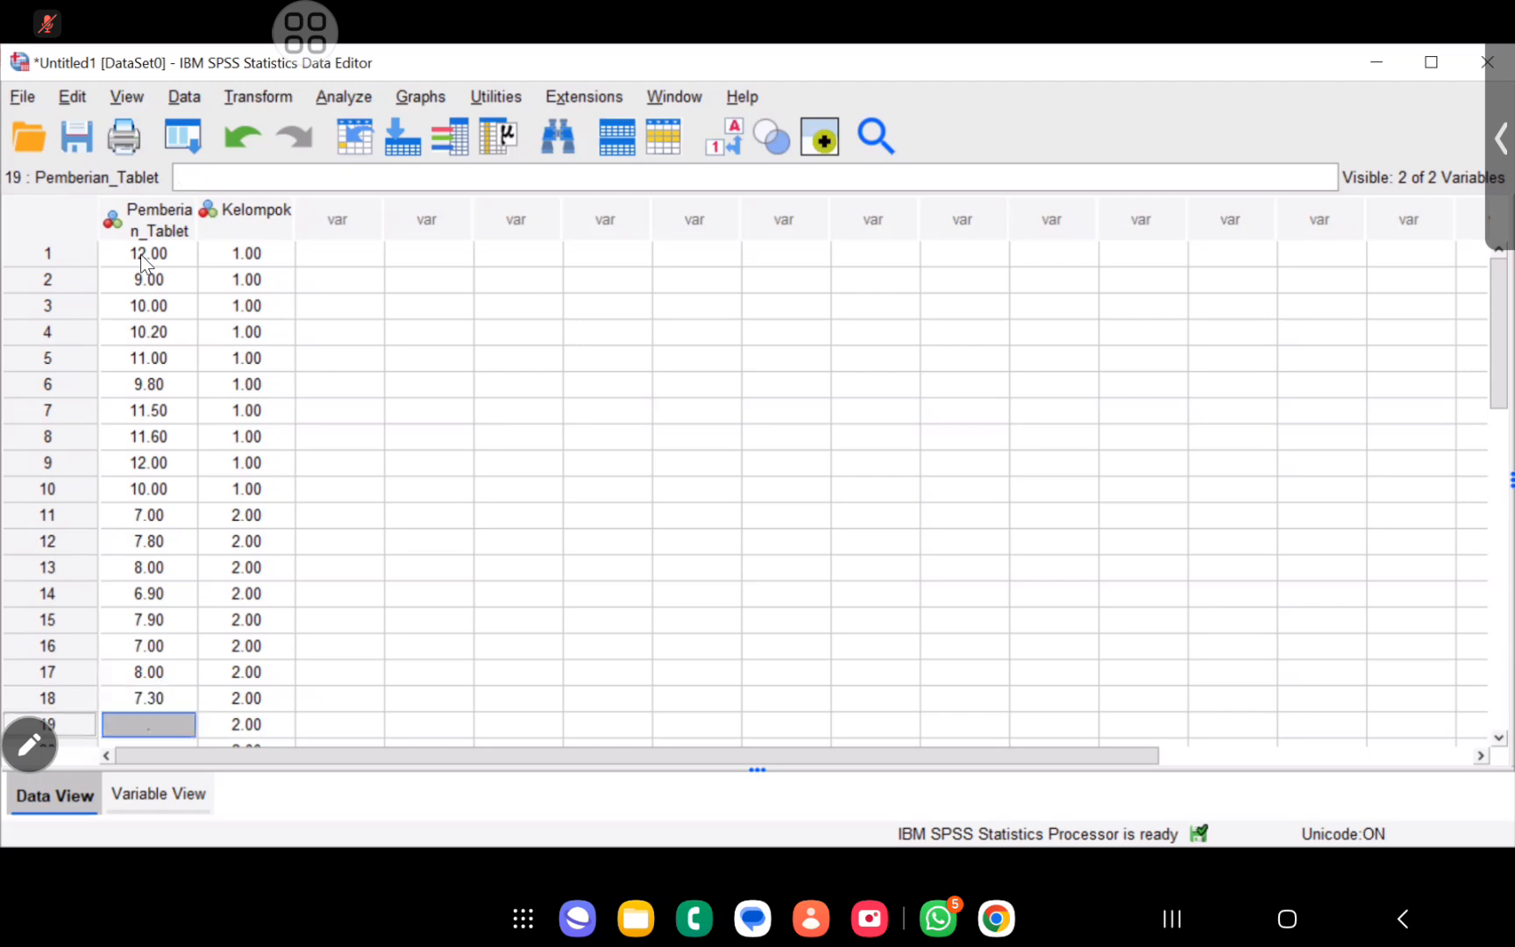
Enter 6 and 7 as the Pemberian_Tablet values of cases 19 and 20.
{"action": "type", "text": "6"}
{"action": "key", "text": "Return"}
{"action": "type", "text": "7"}
{"action": "key", "text": "Return"}
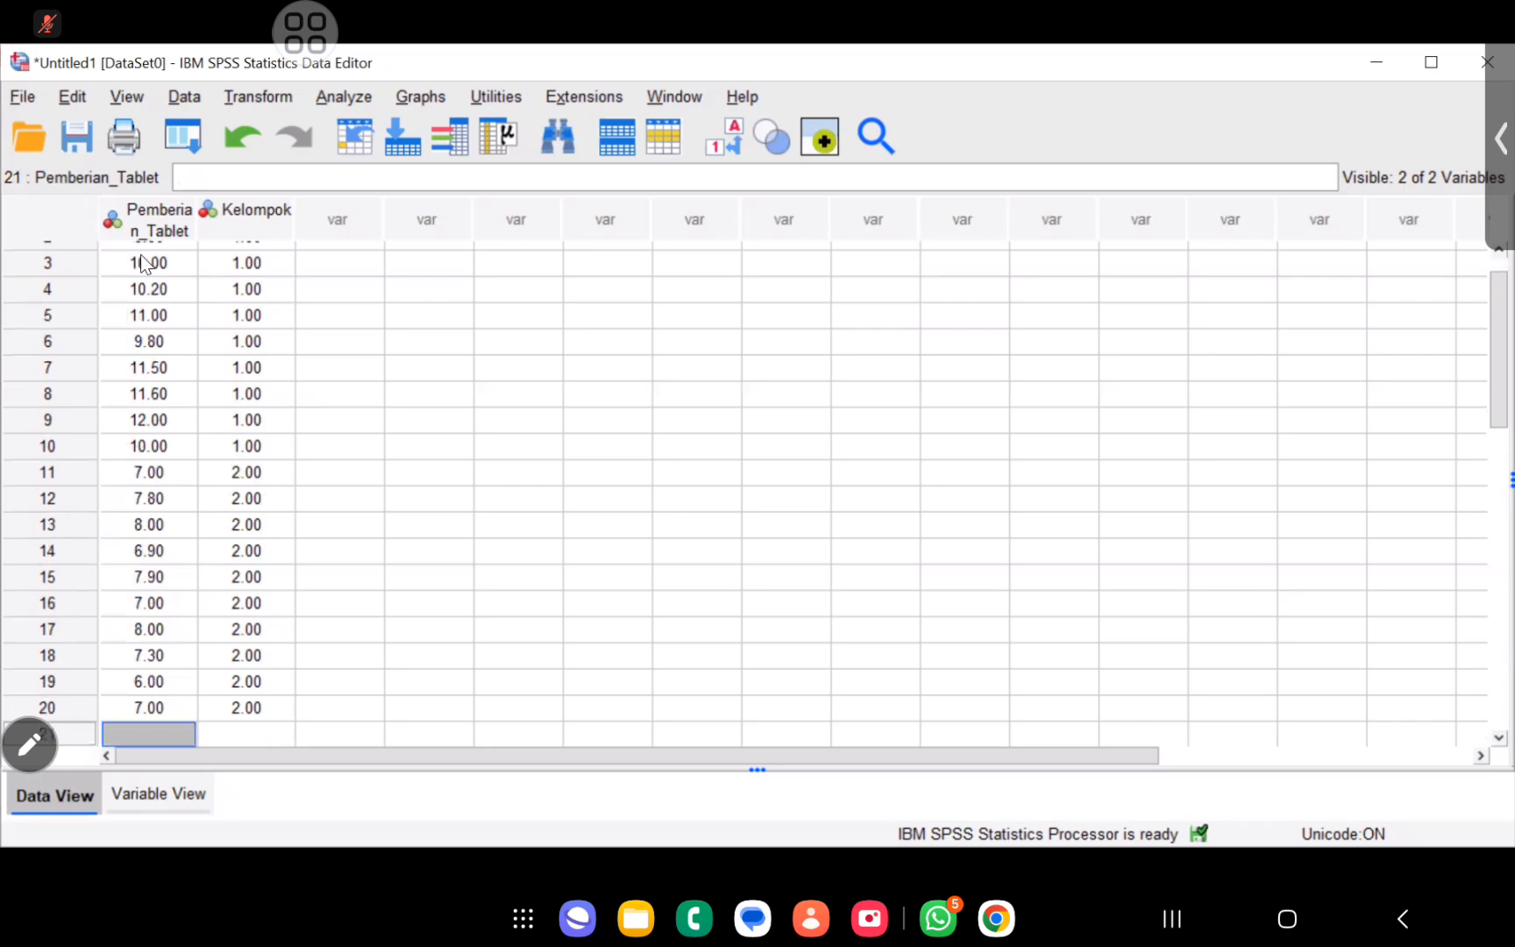
Run the Descriptives analysis on Pemberian_Tablet and Kelompok.
{"action": "scroll", "coordinate": [321, 457], "scroll_direction": "up", "scroll_amount": 1}
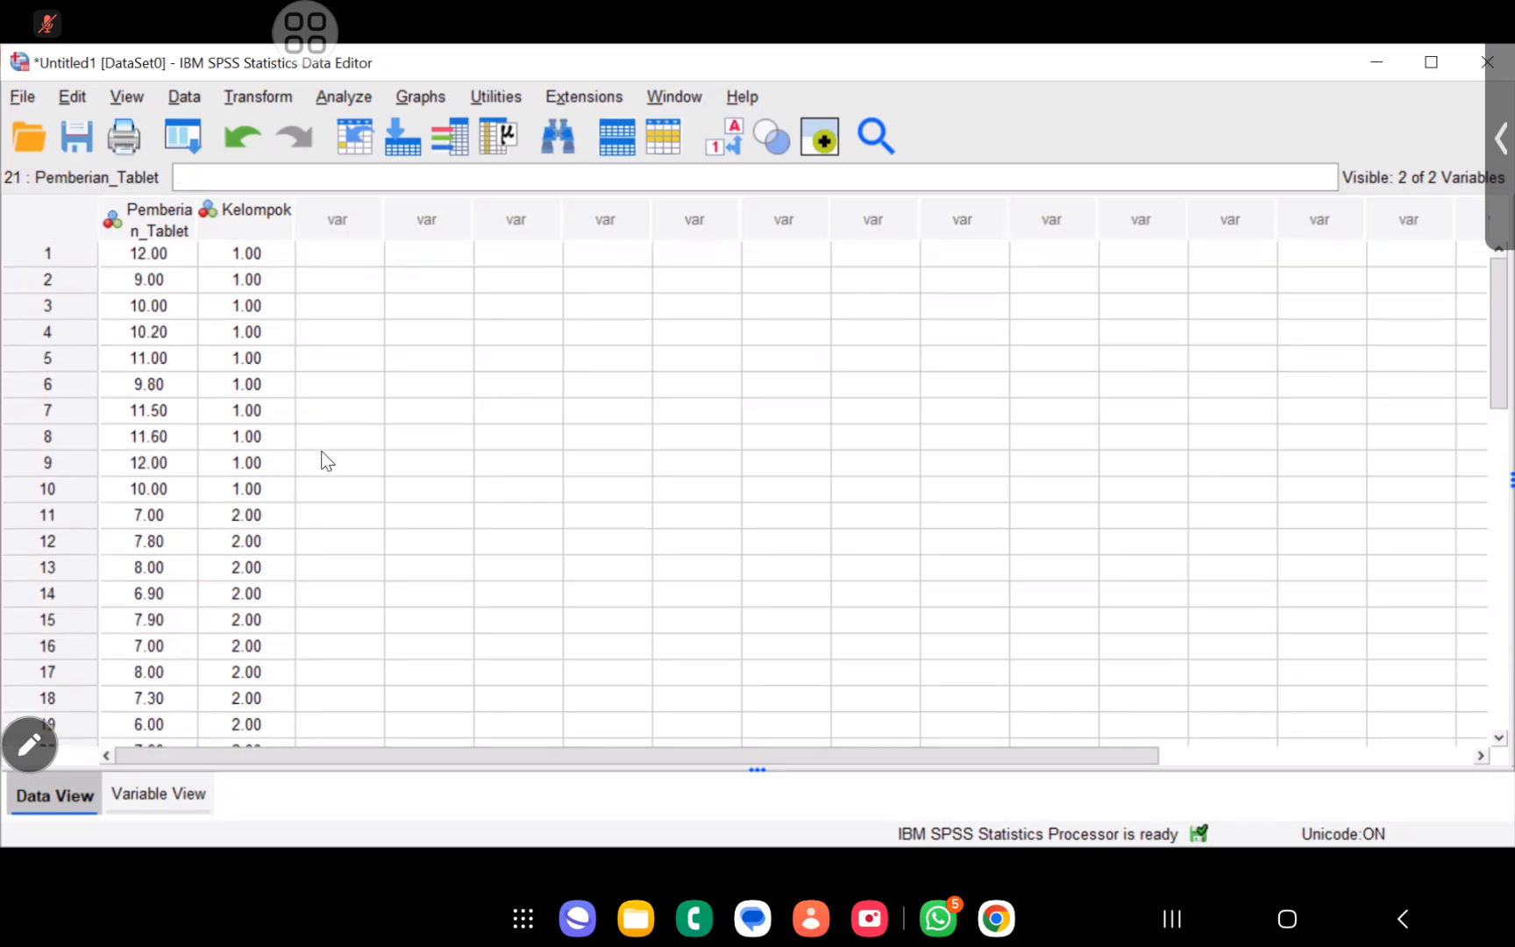
{"action": "left_click", "coordinate": [353, 98]}
{"action": "mouse_move", "coordinate": [426, 165]}
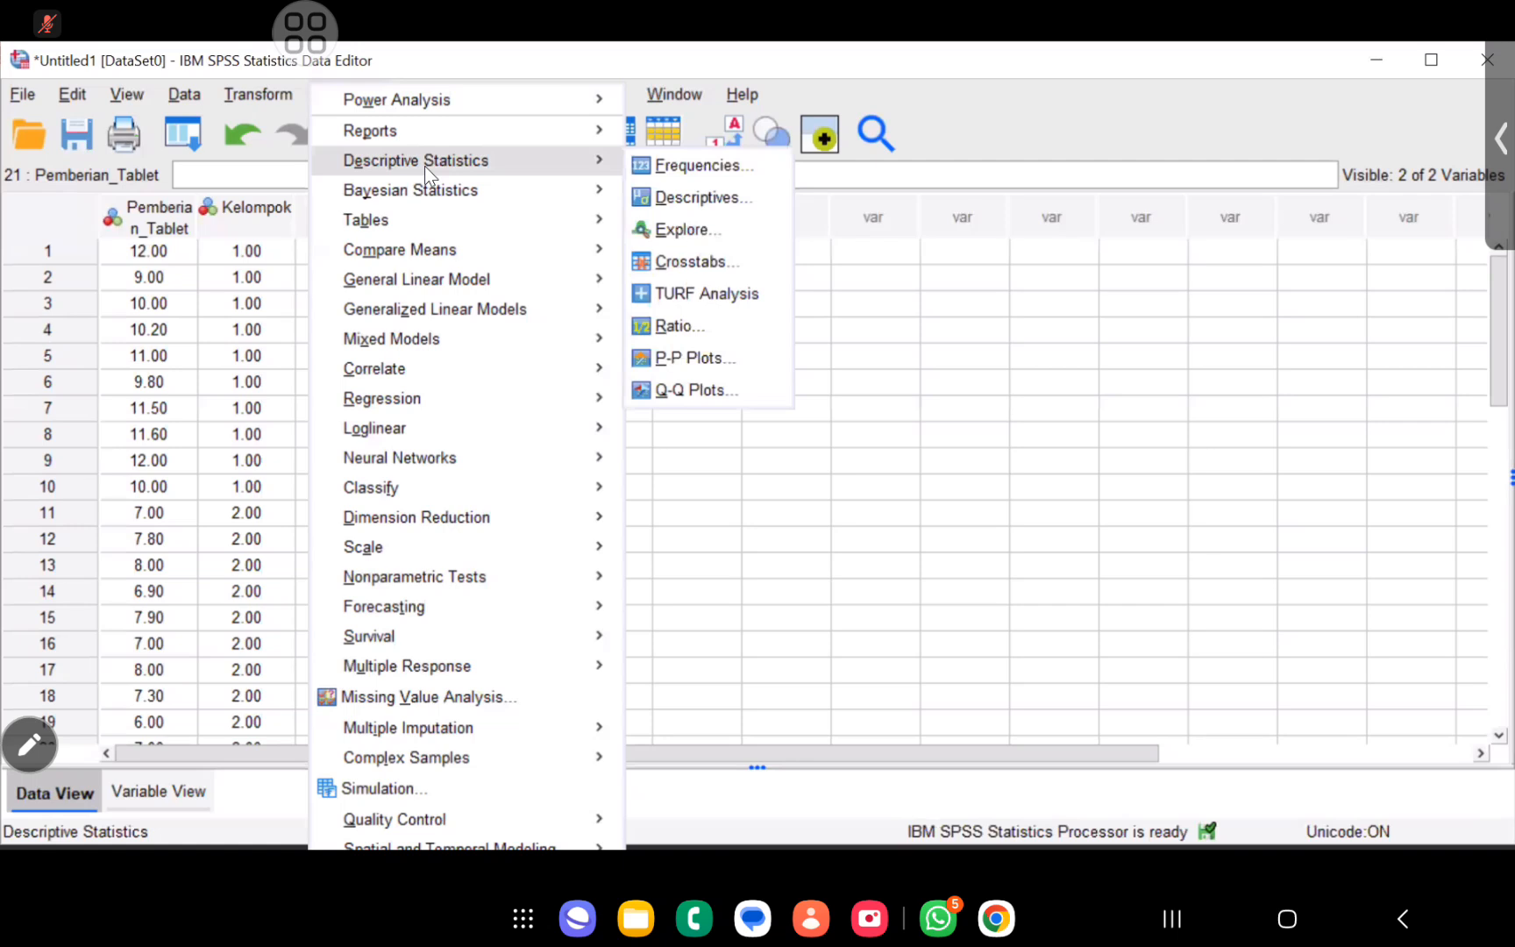
{"action": "left_click", "coordinate": [671, 195]}
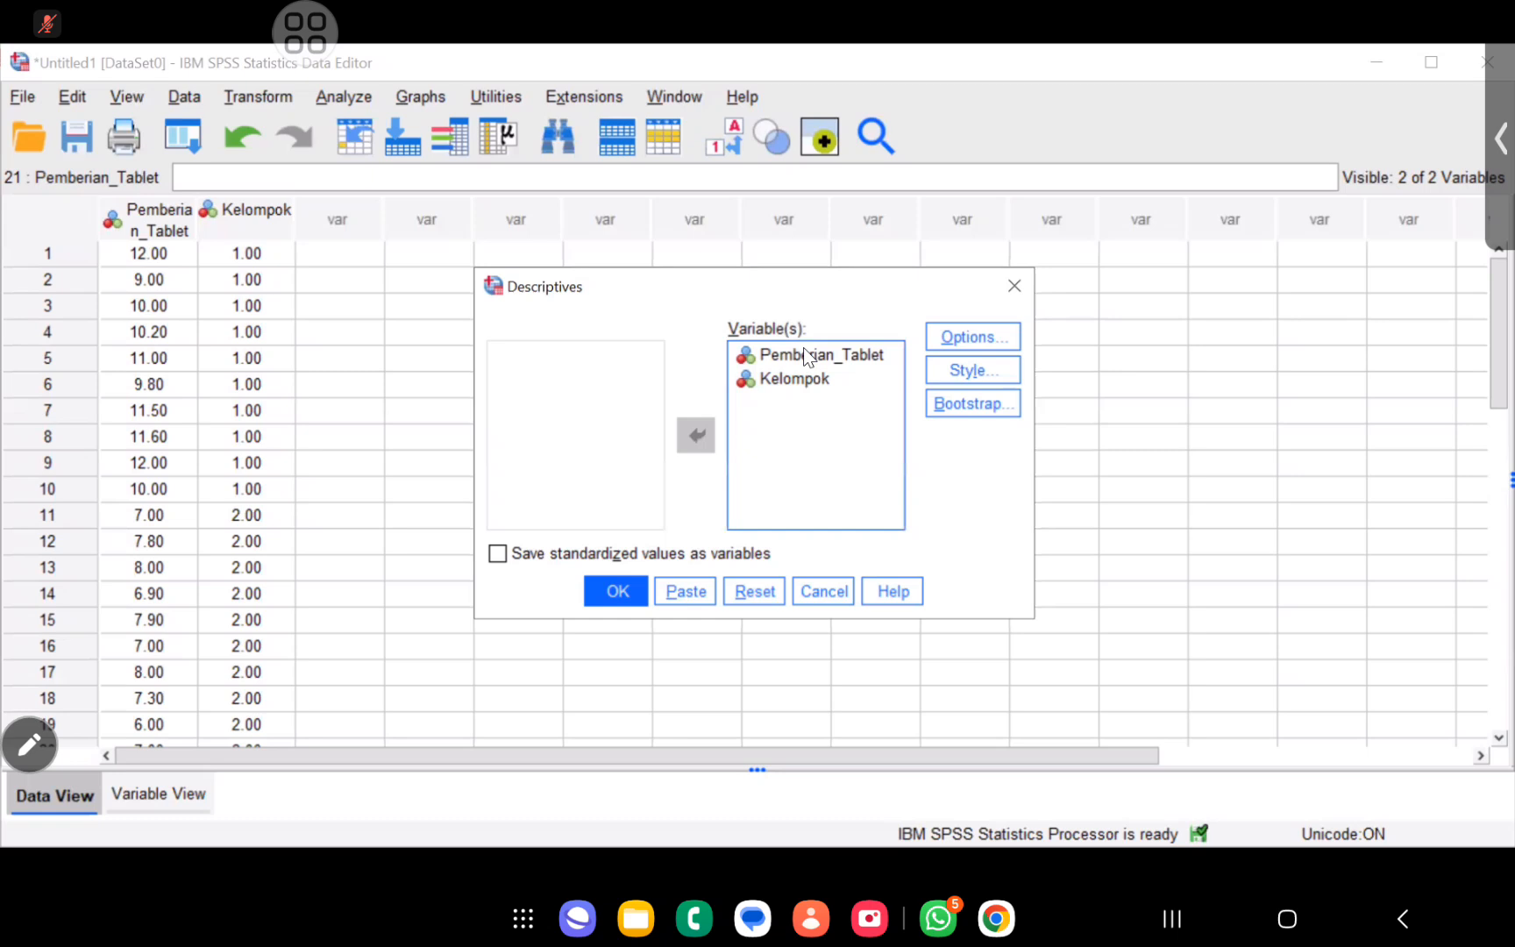
{"action": "left_click", "coordinate": [804, 355]}
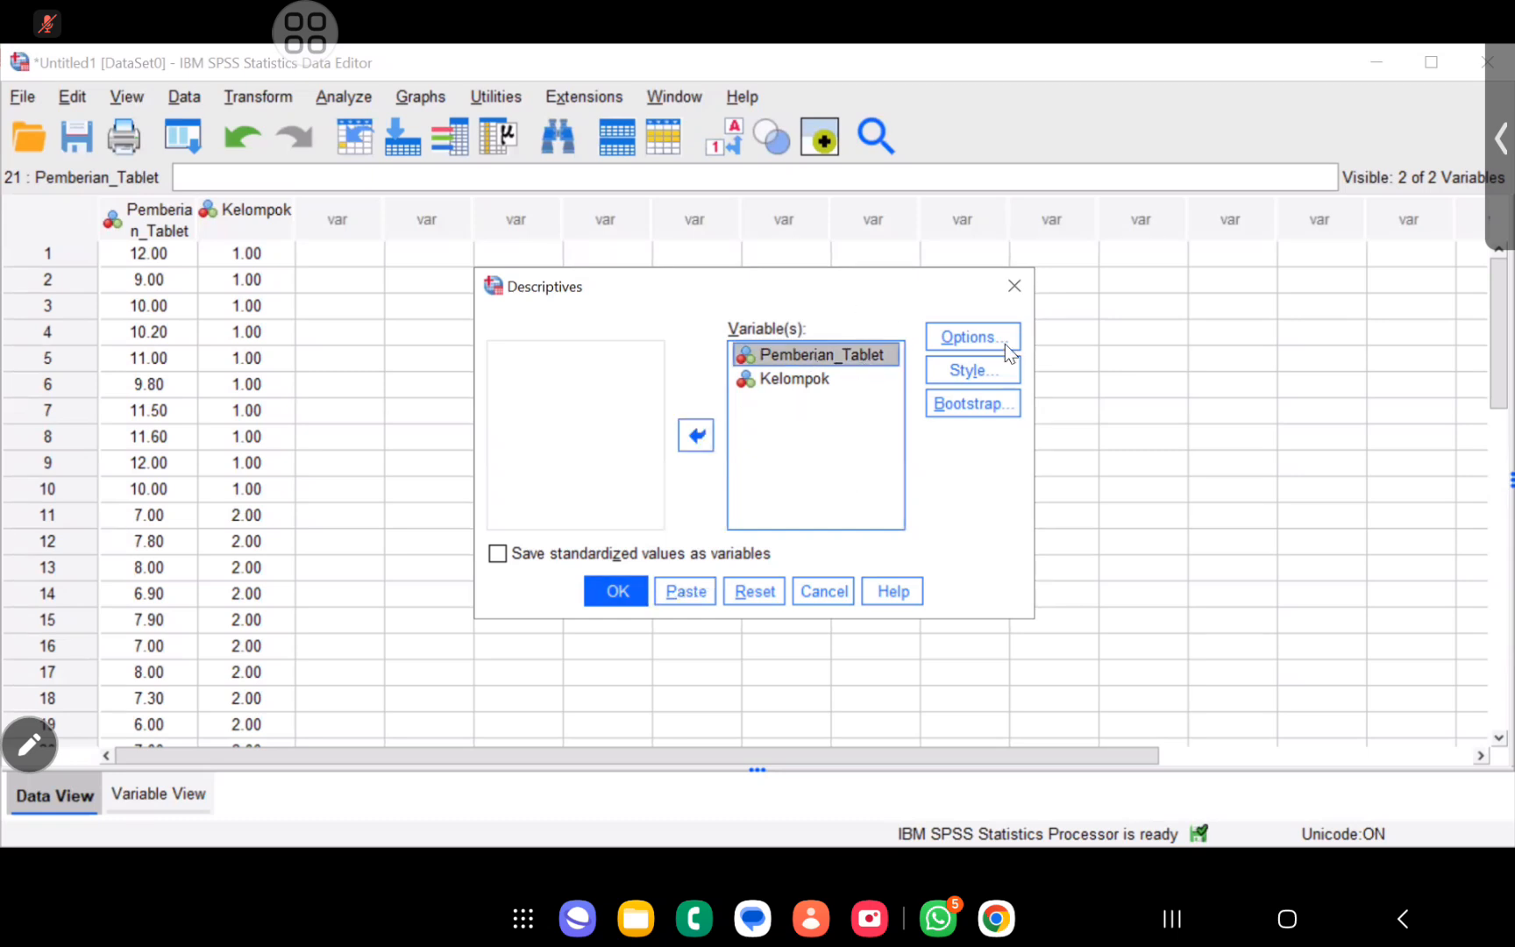
{"action": "left_click", "coordinate": [620, 592]}
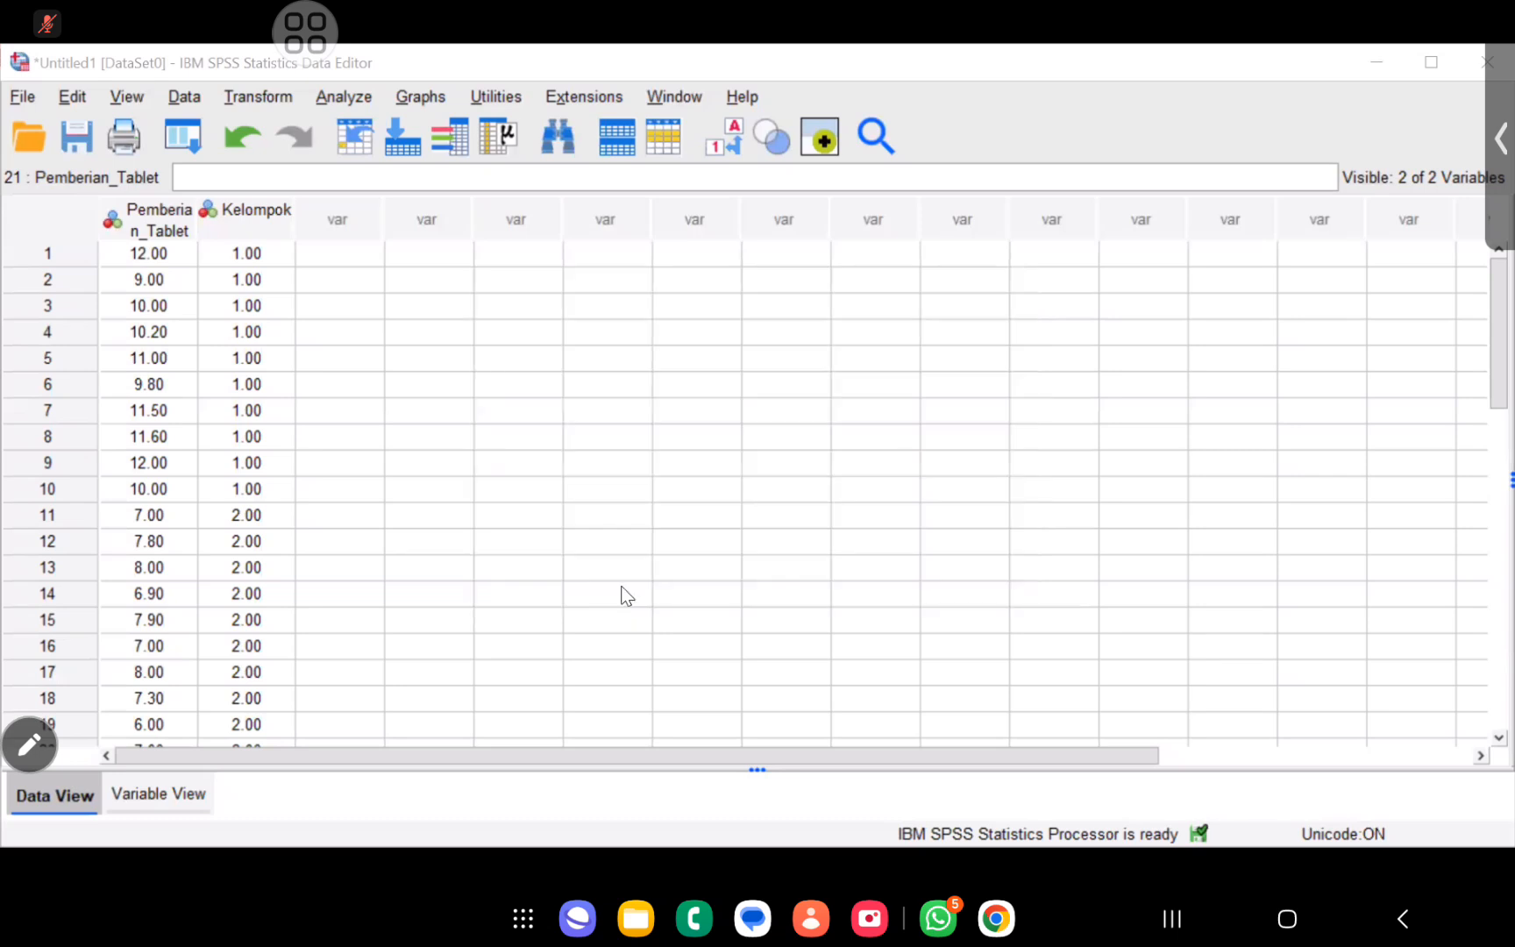
Run a Crosstabs analysis with Pemberian_Tablet as the row variable and Kelompok as the column variable.
{"action": "left_click", "coordinate": [345, 96]}
{"action": "mouse_move", "coordinate": [408, 163]}
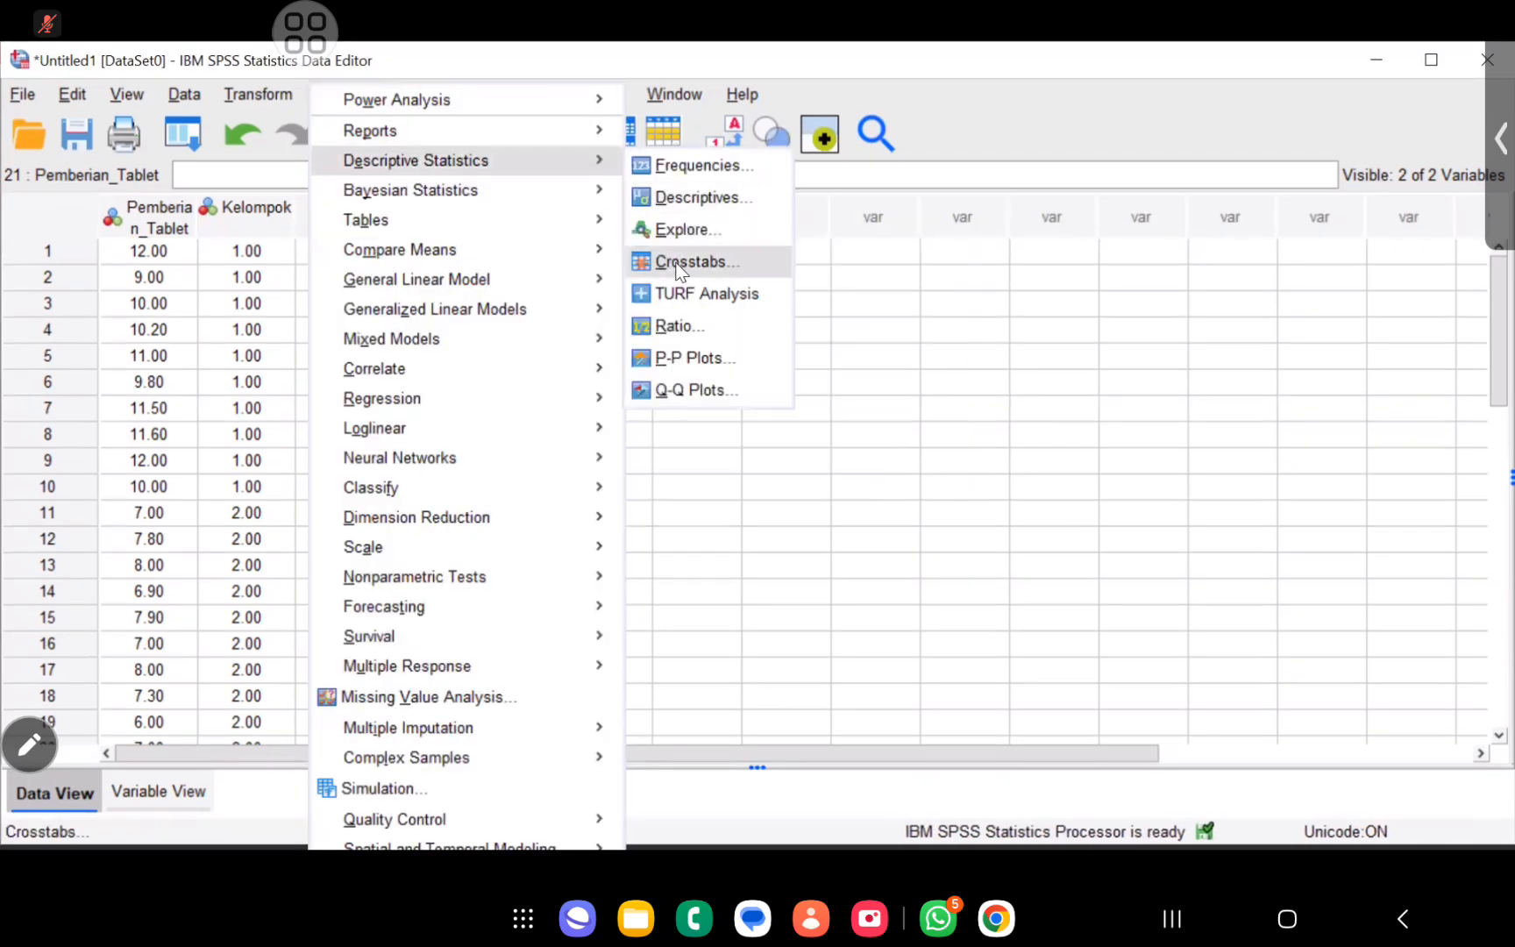
{"action": "left_click", "coordinate": [677, 268]}
{"action": "left_click", "coordinate": [758, 362]}
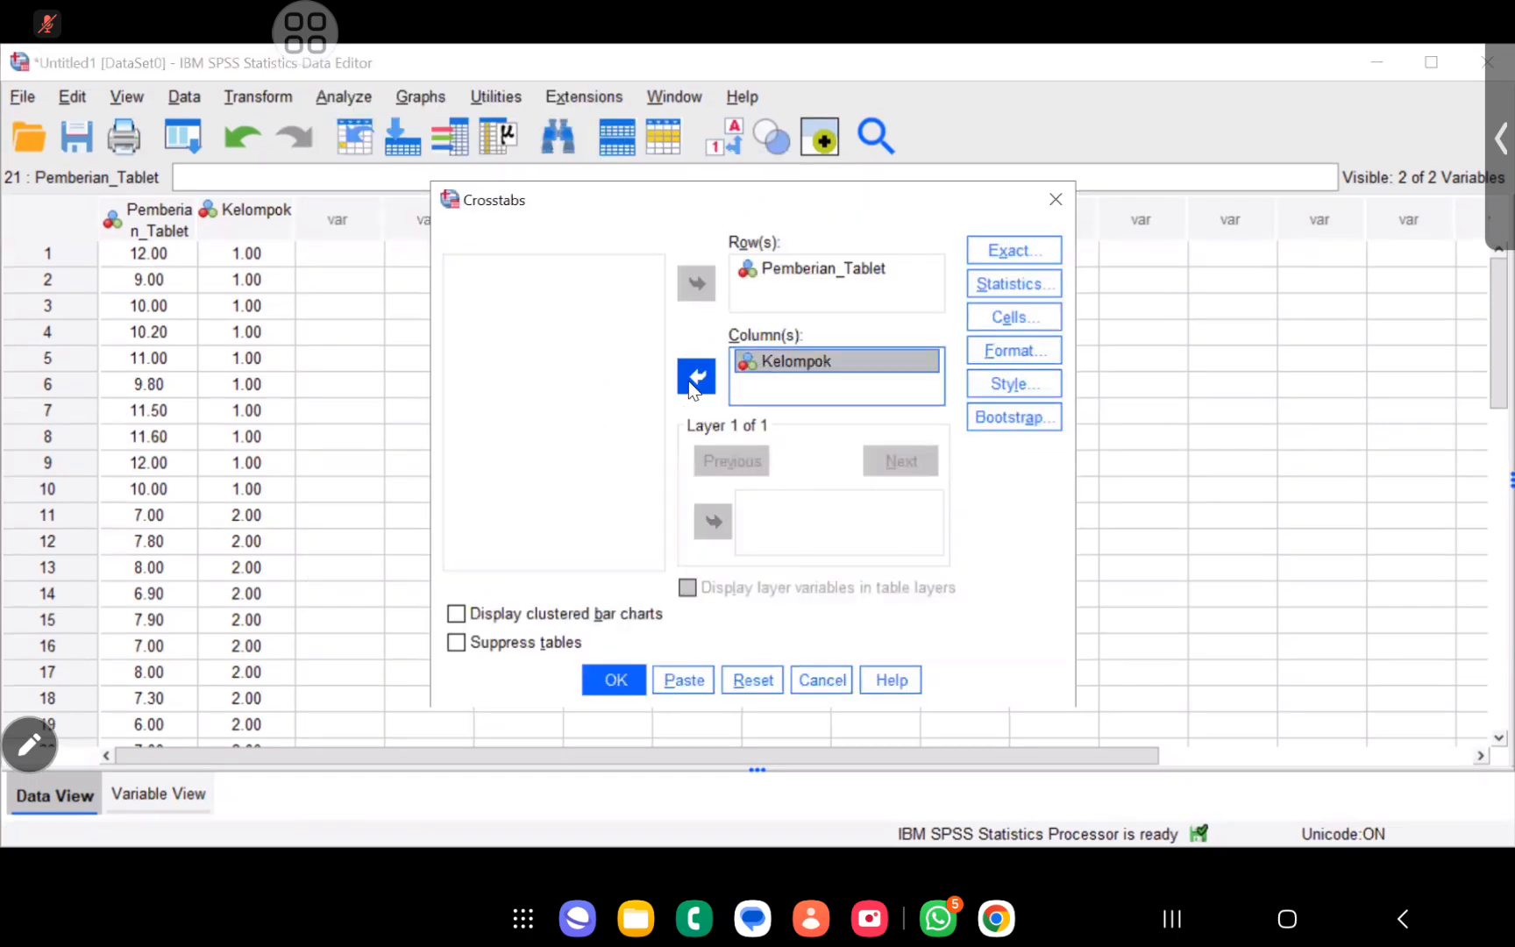
{"action": "left_click", "coordinate": [694, 380]}
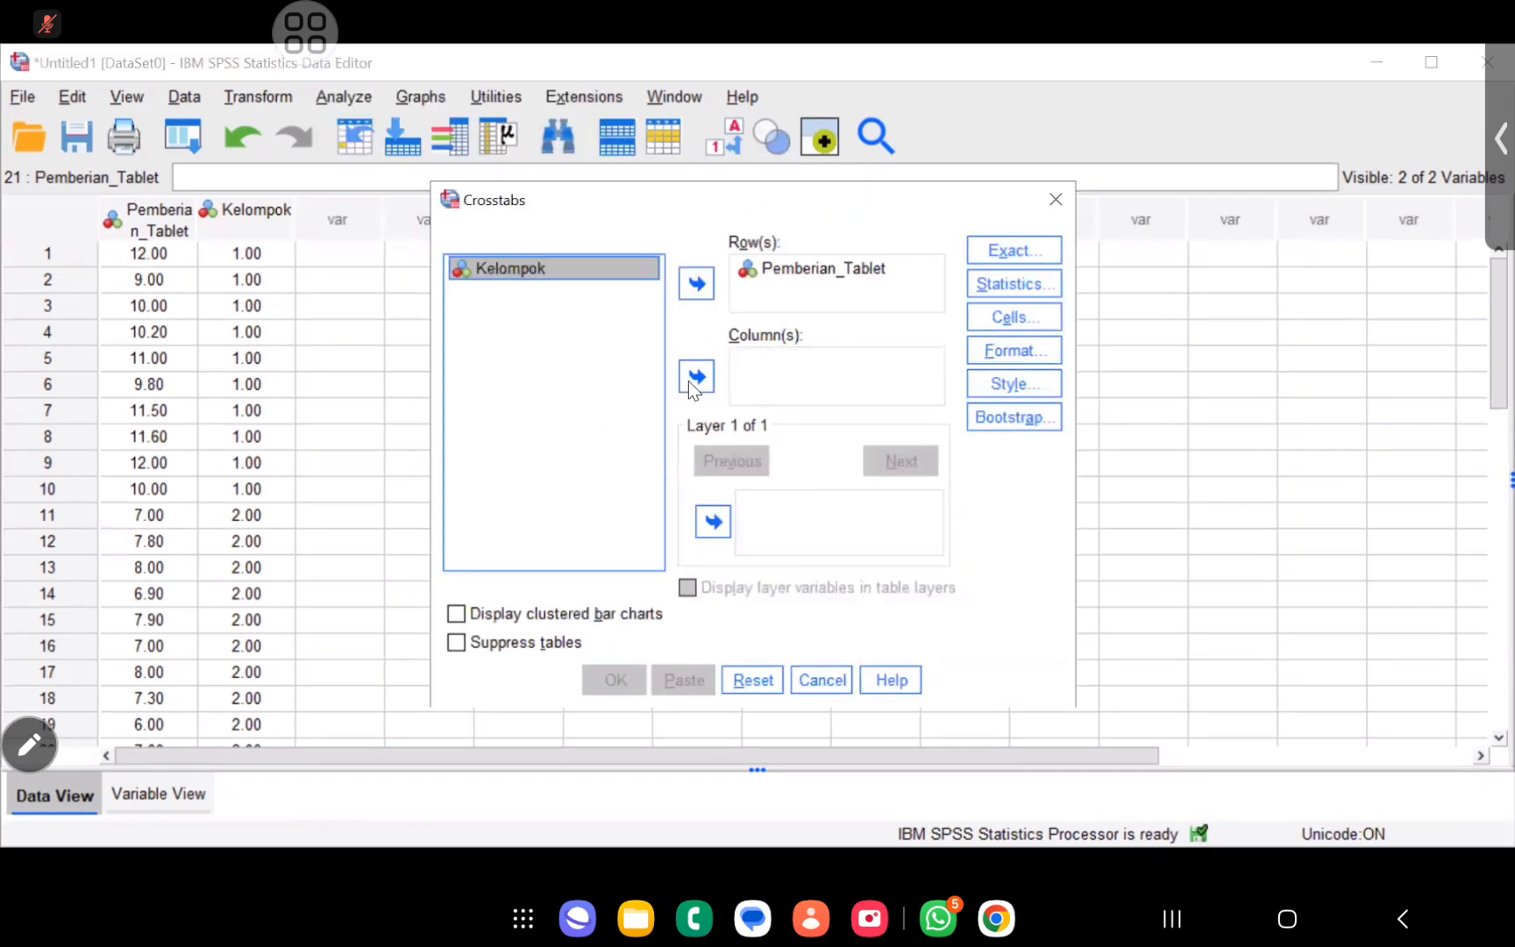
{"action": "left_click", "coordinate": [711, 522]}
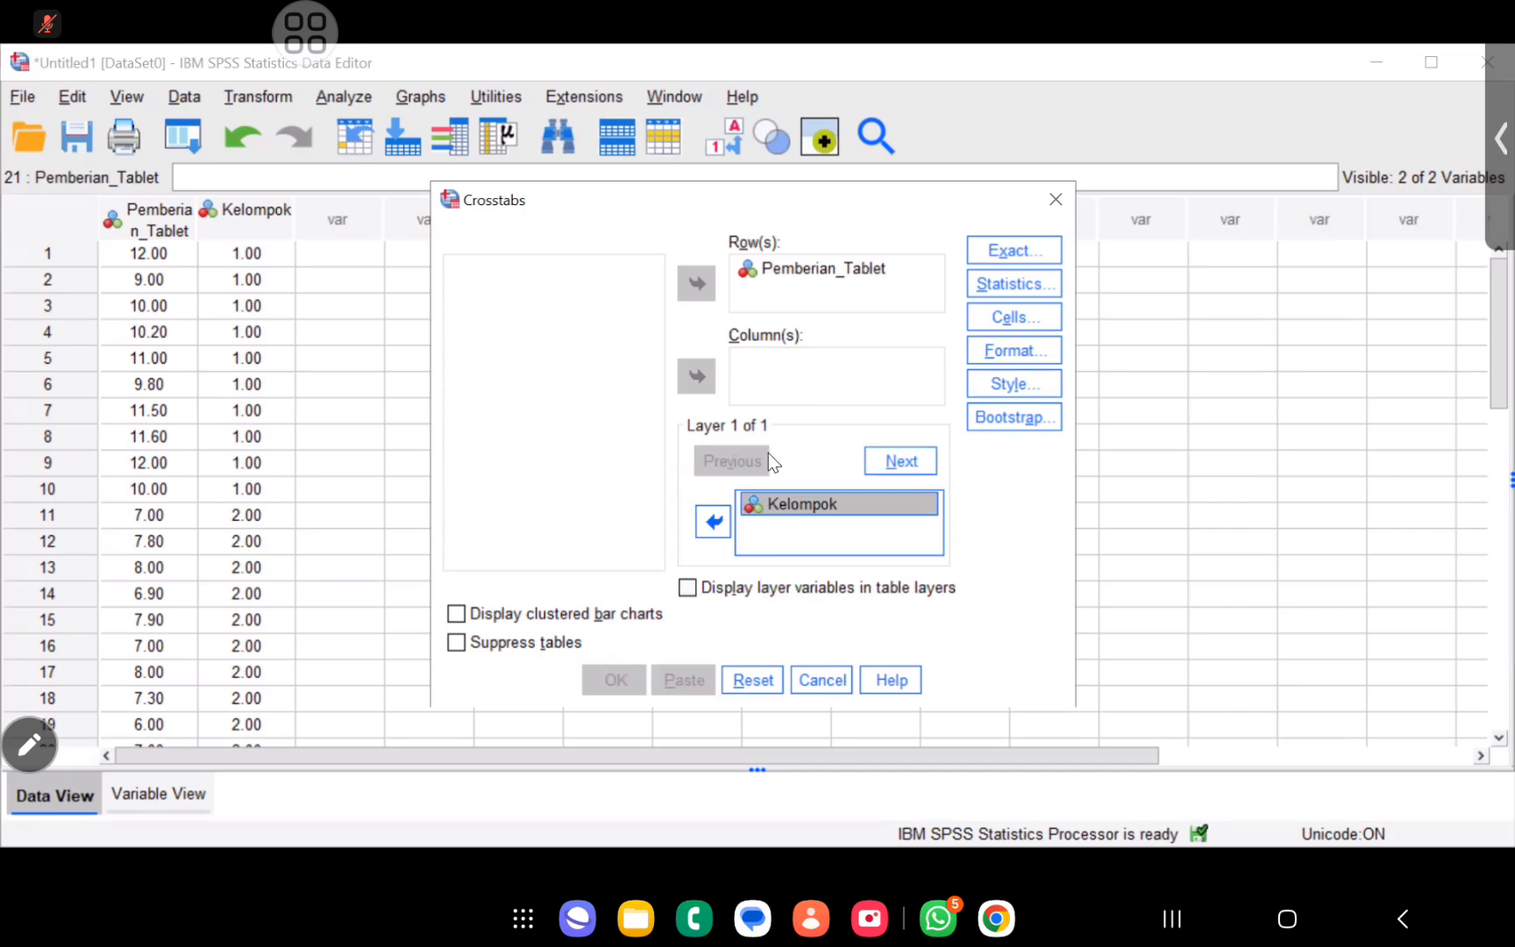
{"action": "left_click", "coordinate": [713, 523]}
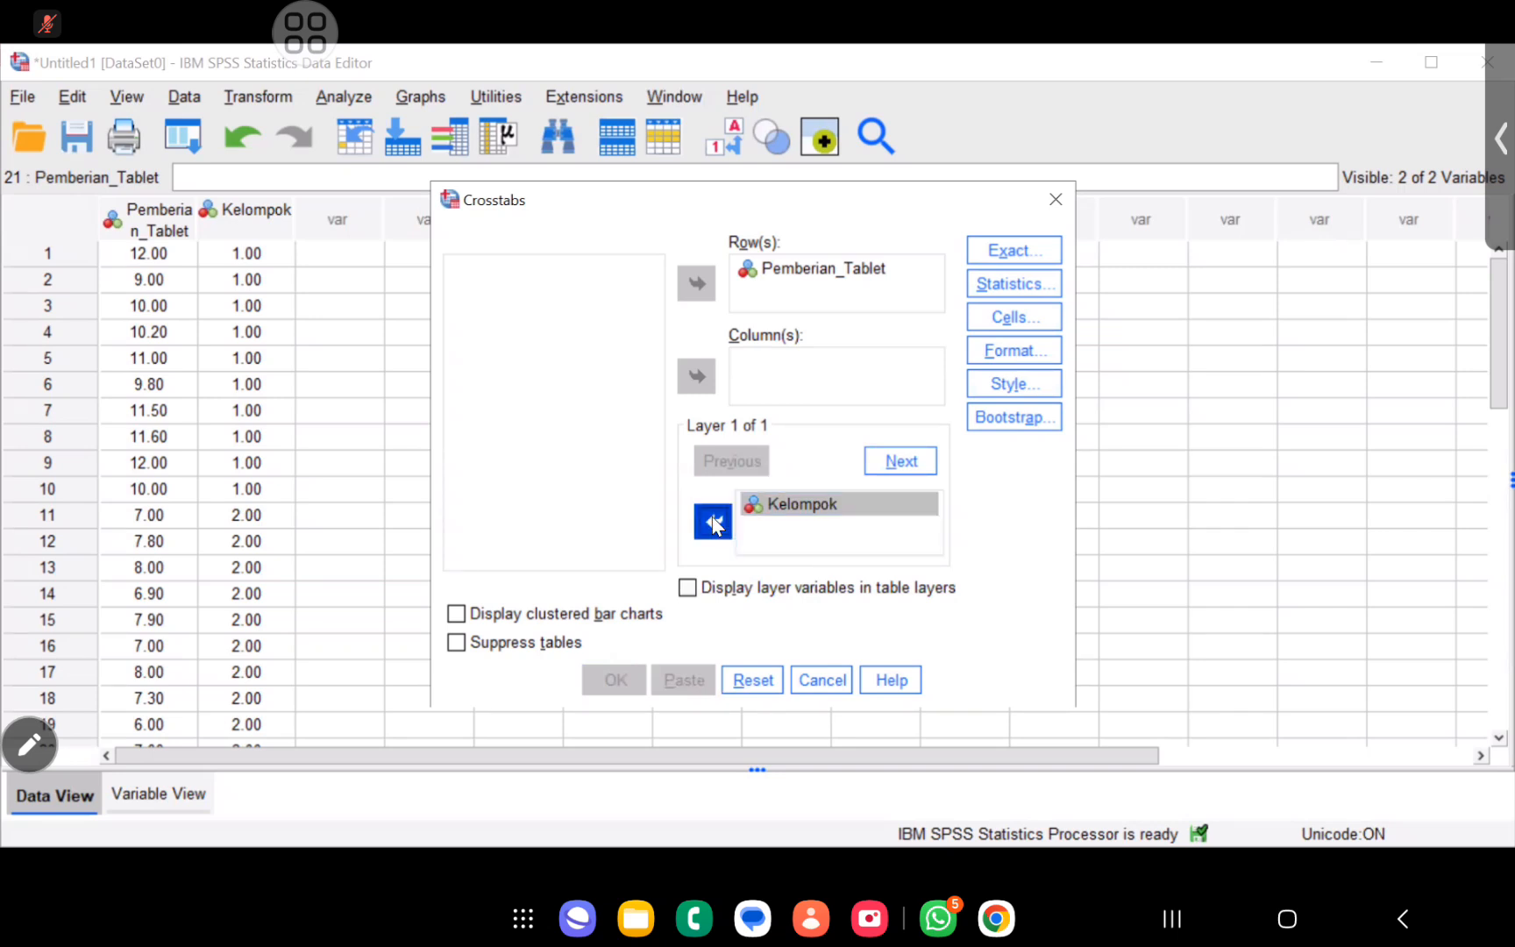
{"action": "left_click", "coordinate": [696, 376]}
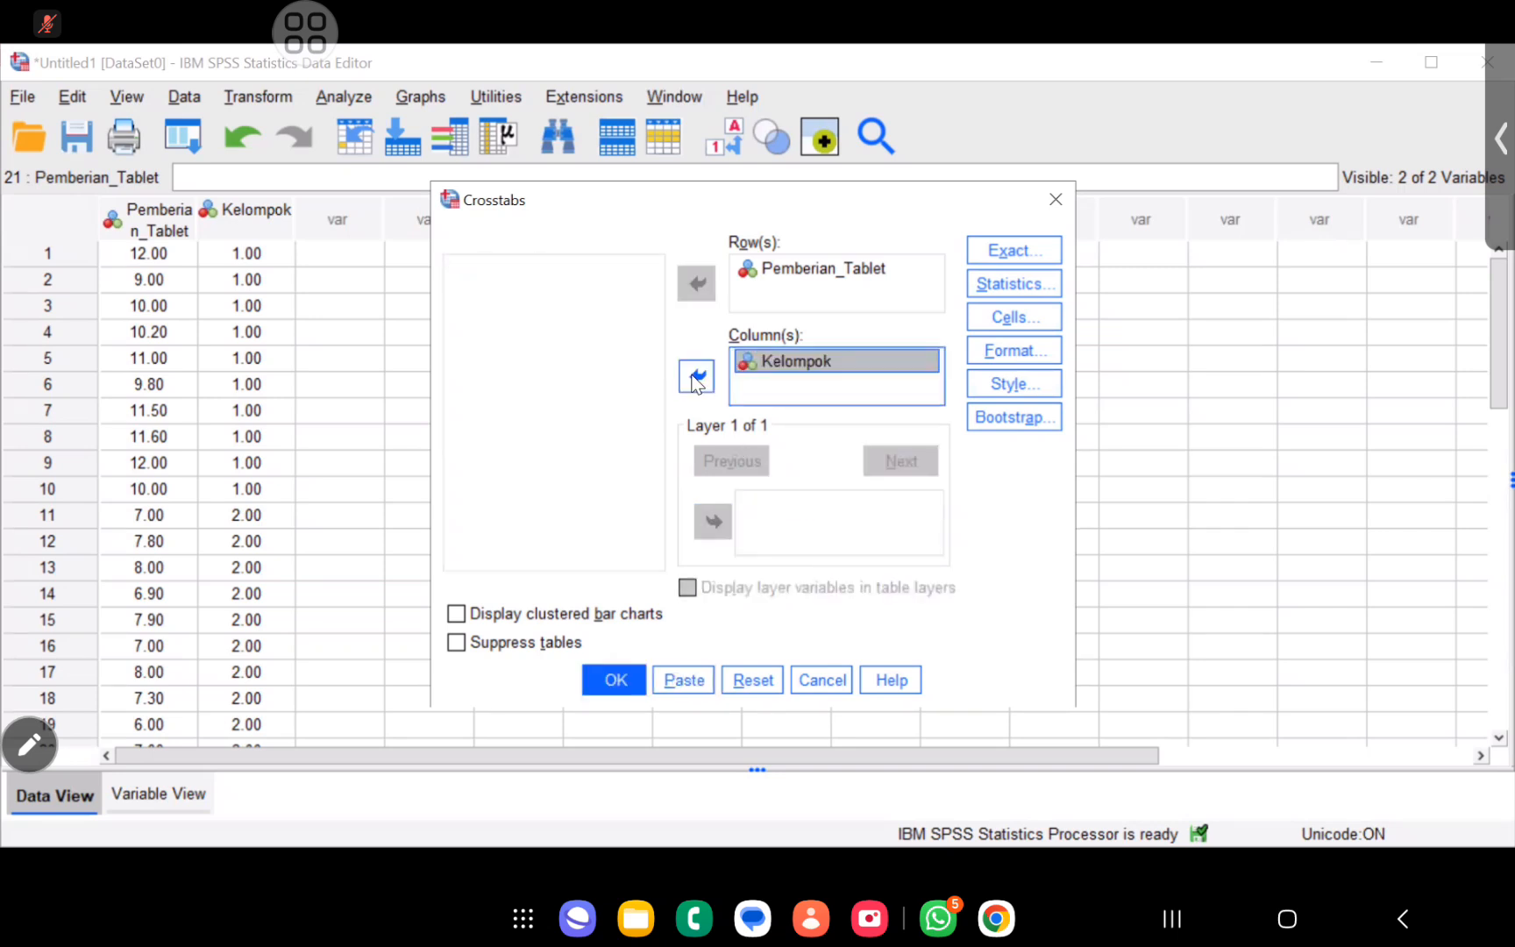
{"action": "left_click", "coordinate": [615, 684]}
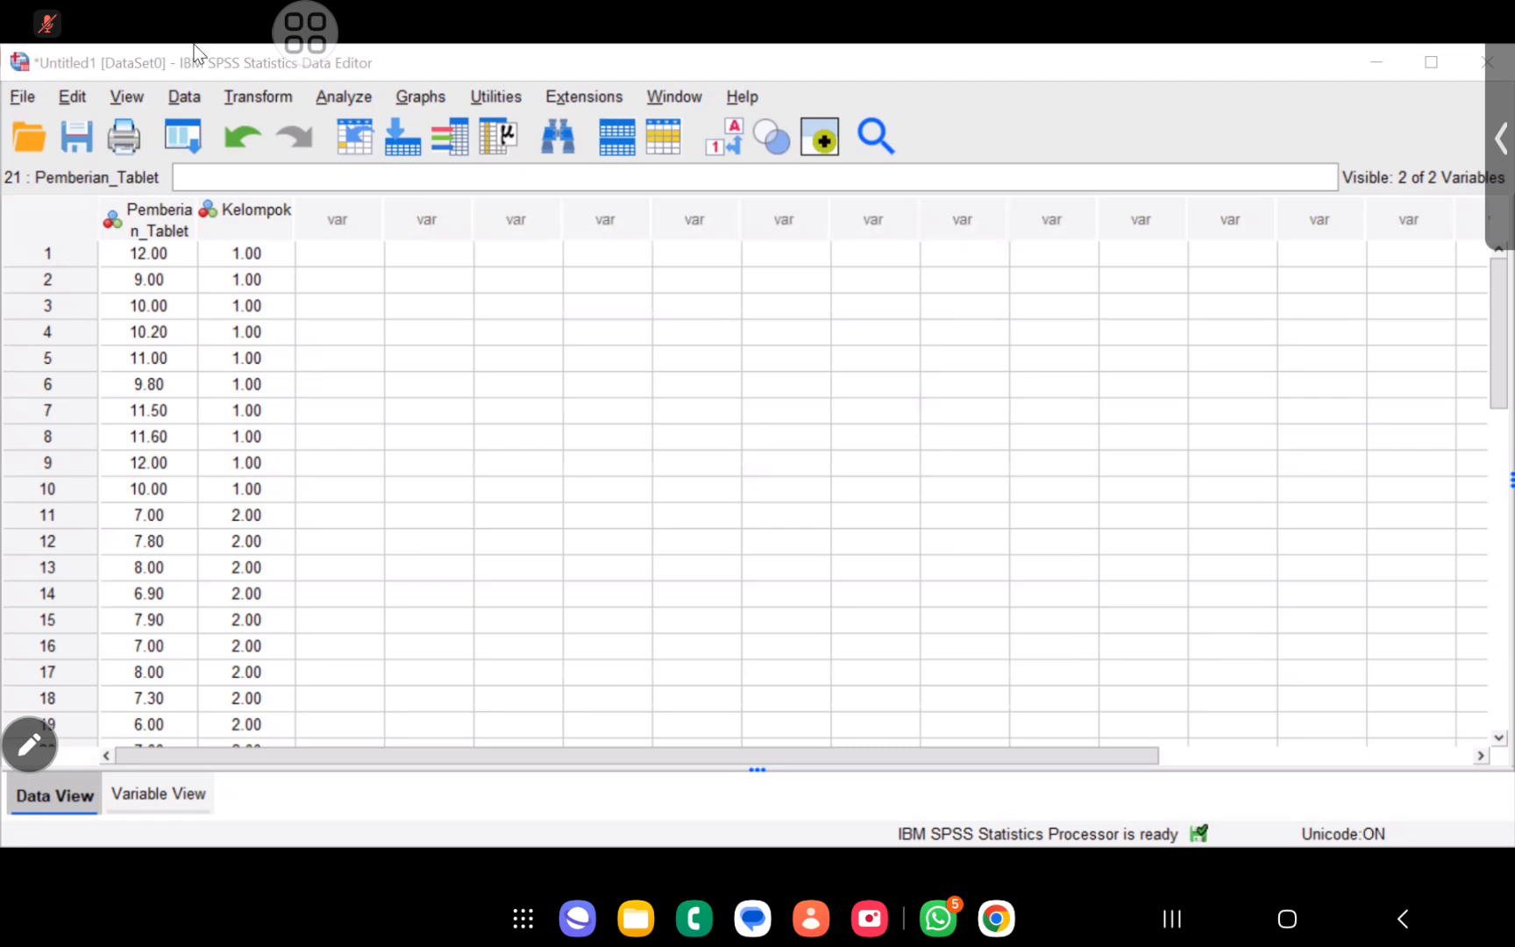
Run the Explore analysis with Pemberian_Tablet and Kelompok as dependents, after checking its statistics and plot settings.
{"action": "left_click", "coordinate": [333, 101]}
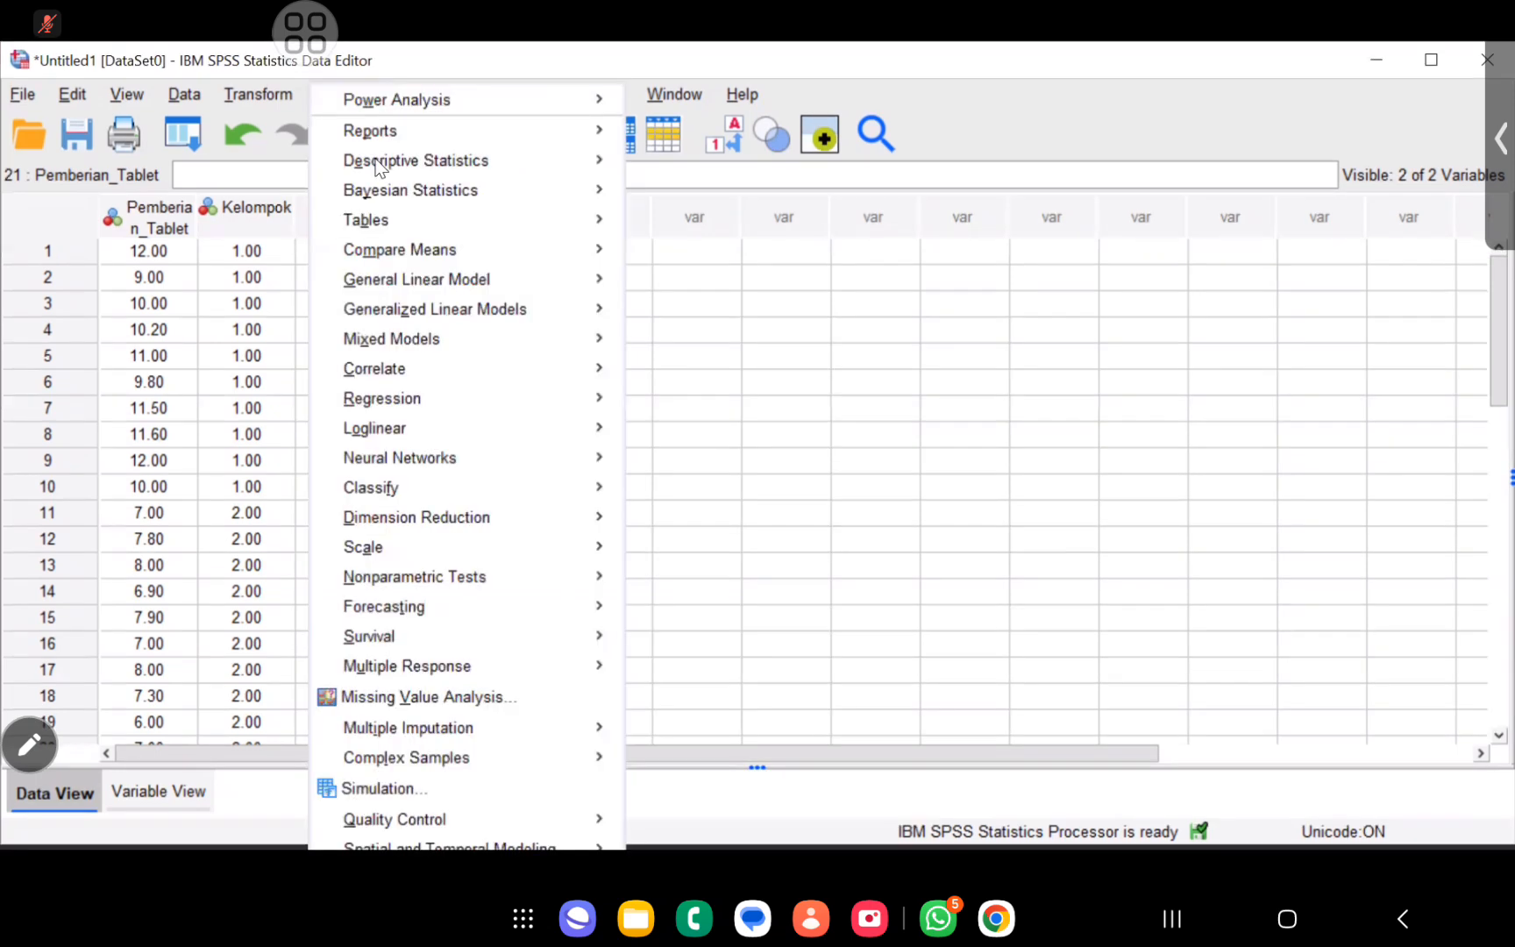
{"action": "mouse_move", "coordinate": [412, 163]}
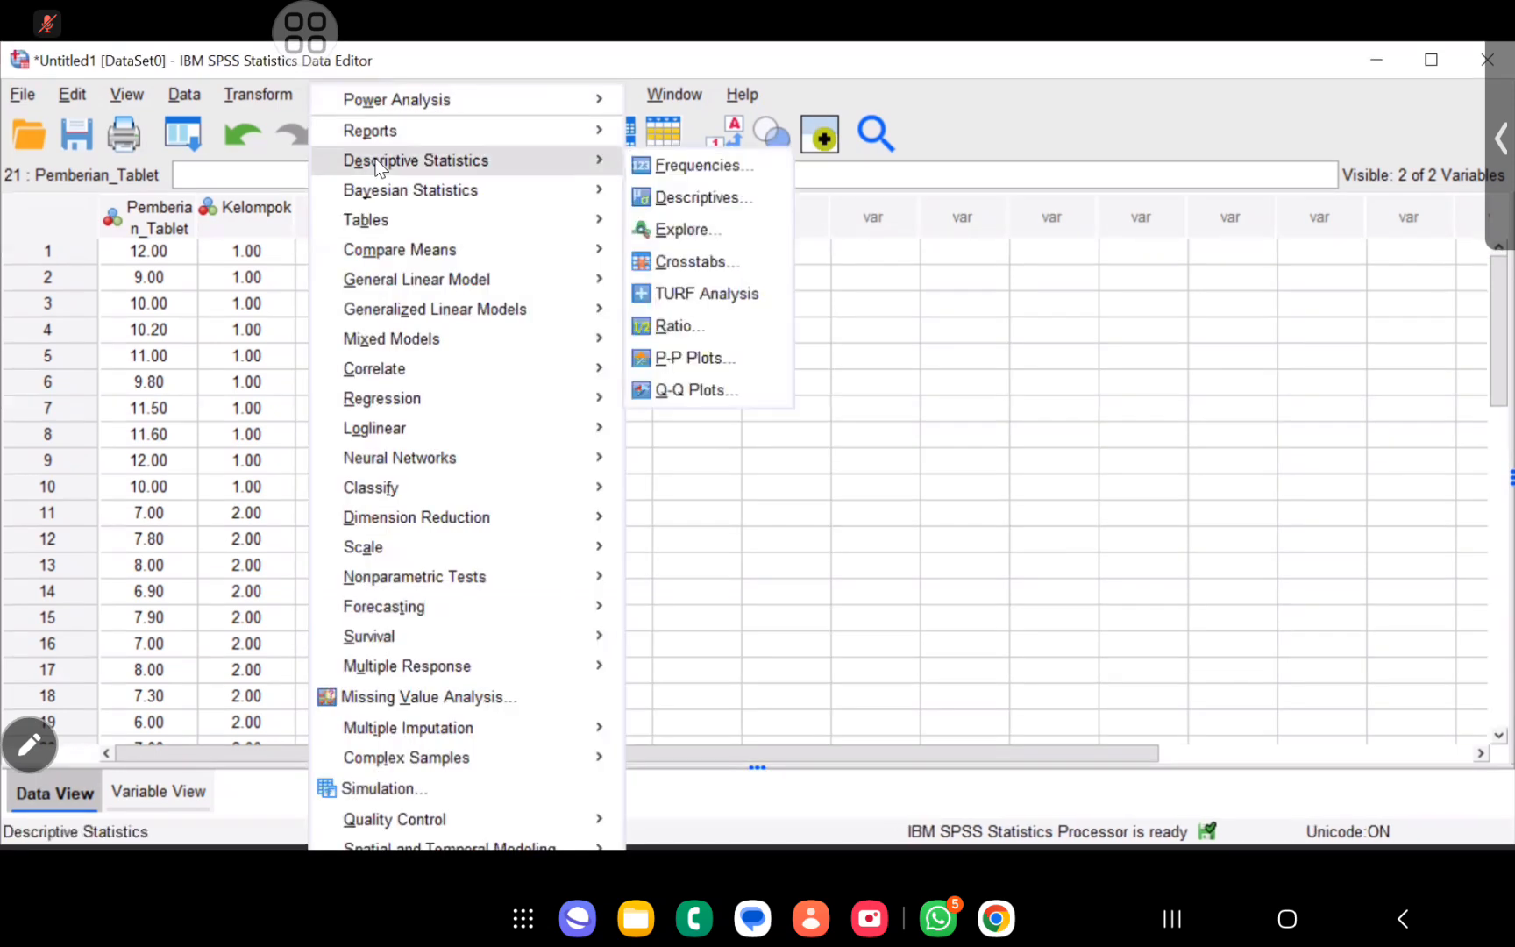
{"action": "left_click", "coordinate": [702, 230]}
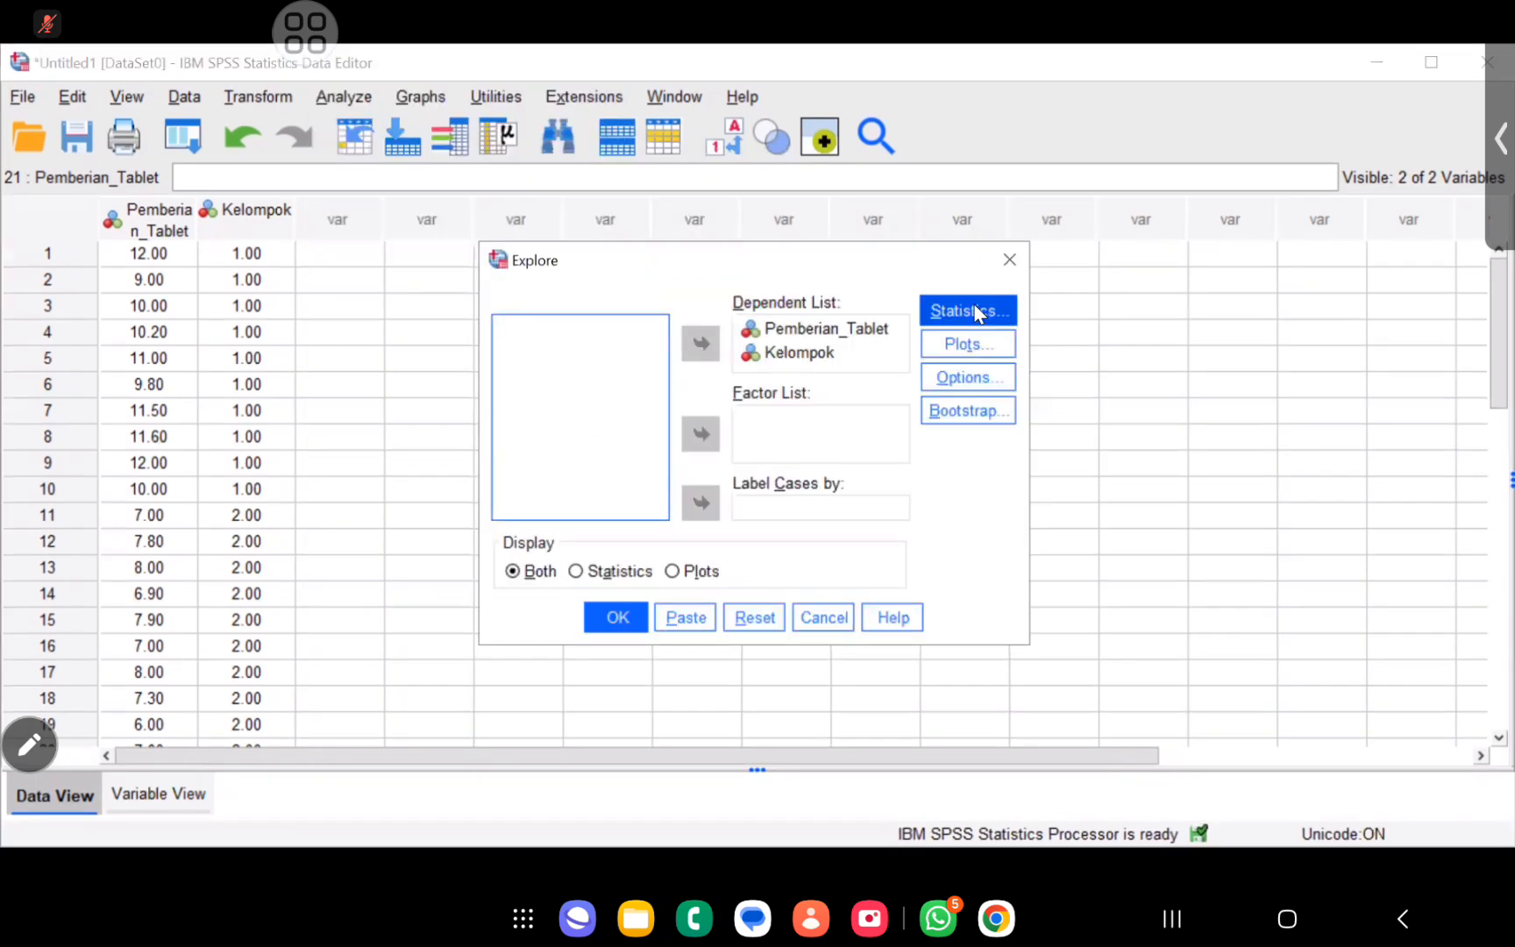
{"action": "left_click", "coordinate": [976, 312]}
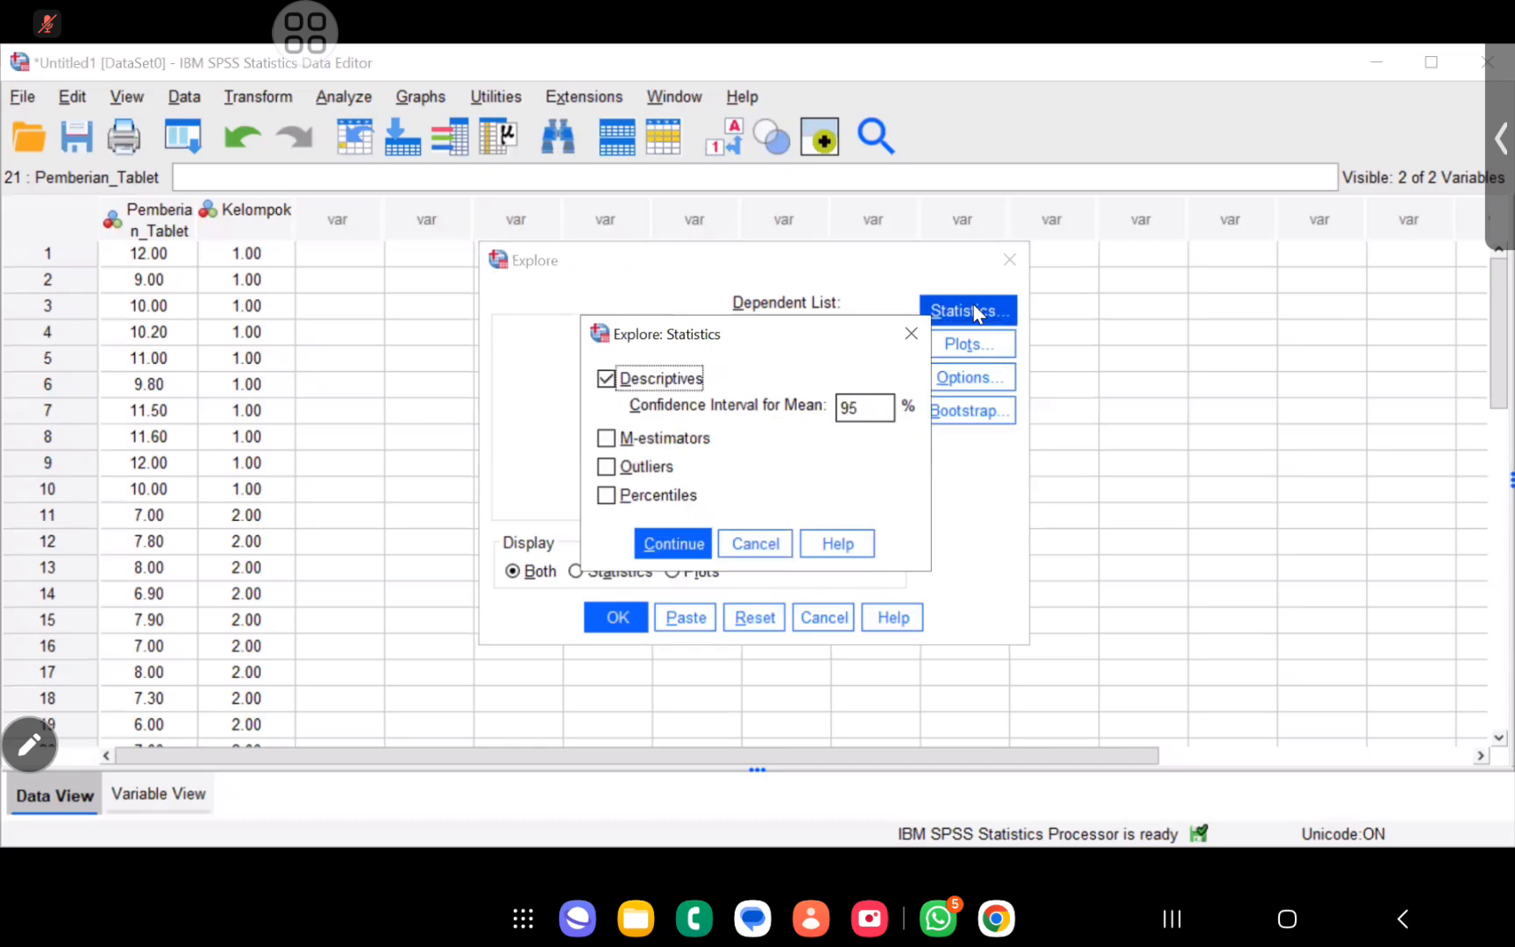
{"action": "left_click", "coordinate": [910, 334]}
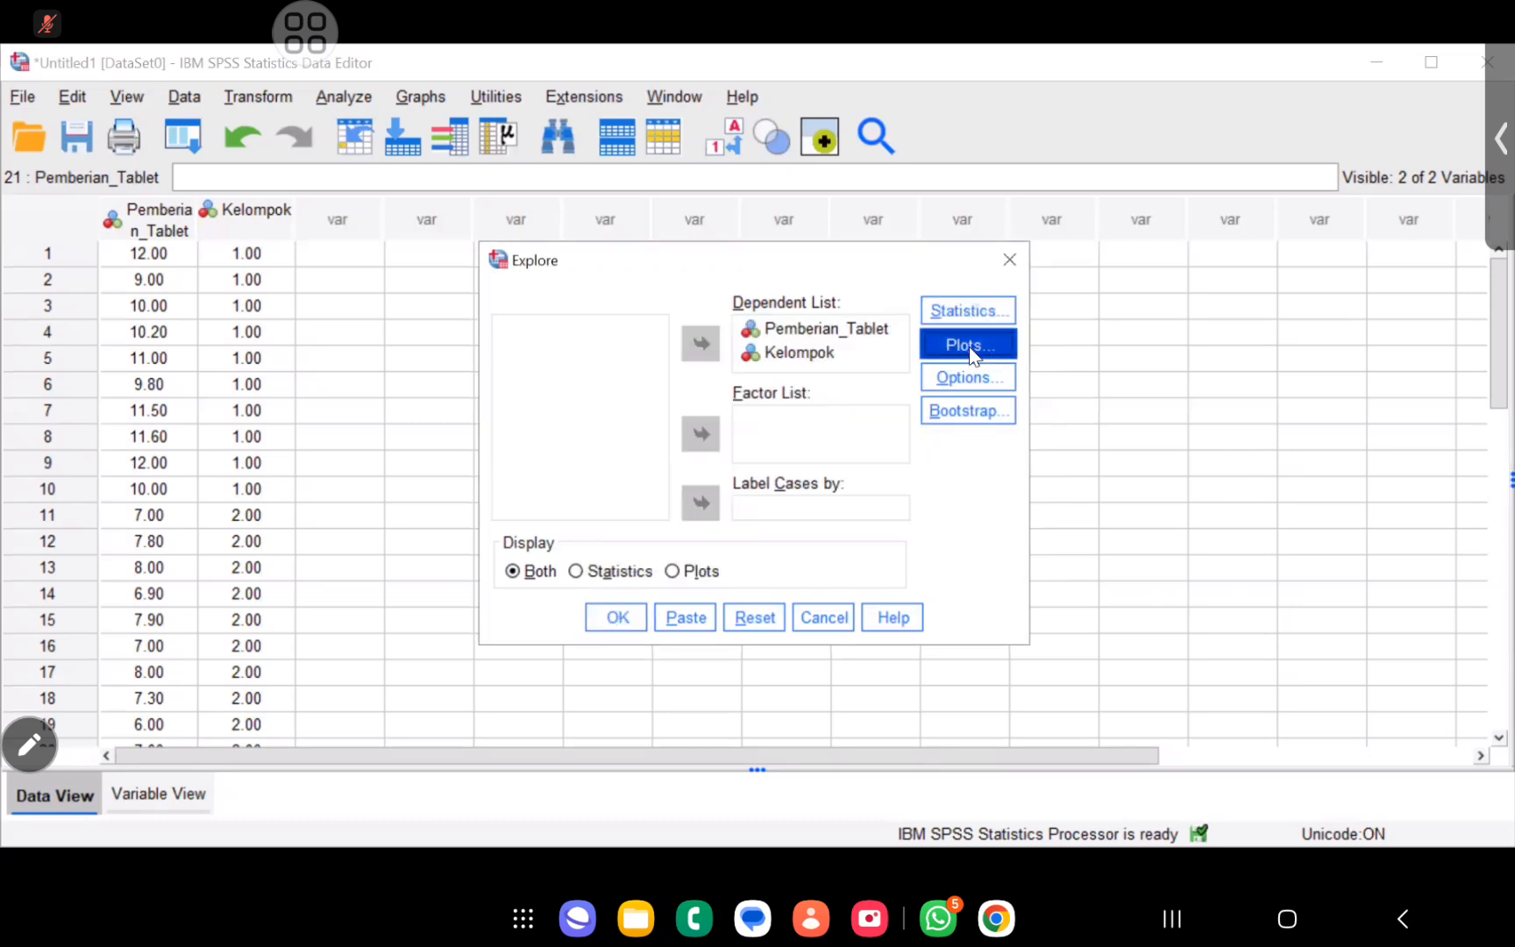
{"action": "left_click", "coordinate": [970, 345]}
{"action": "left_click", "coordinate": [660, 630]}
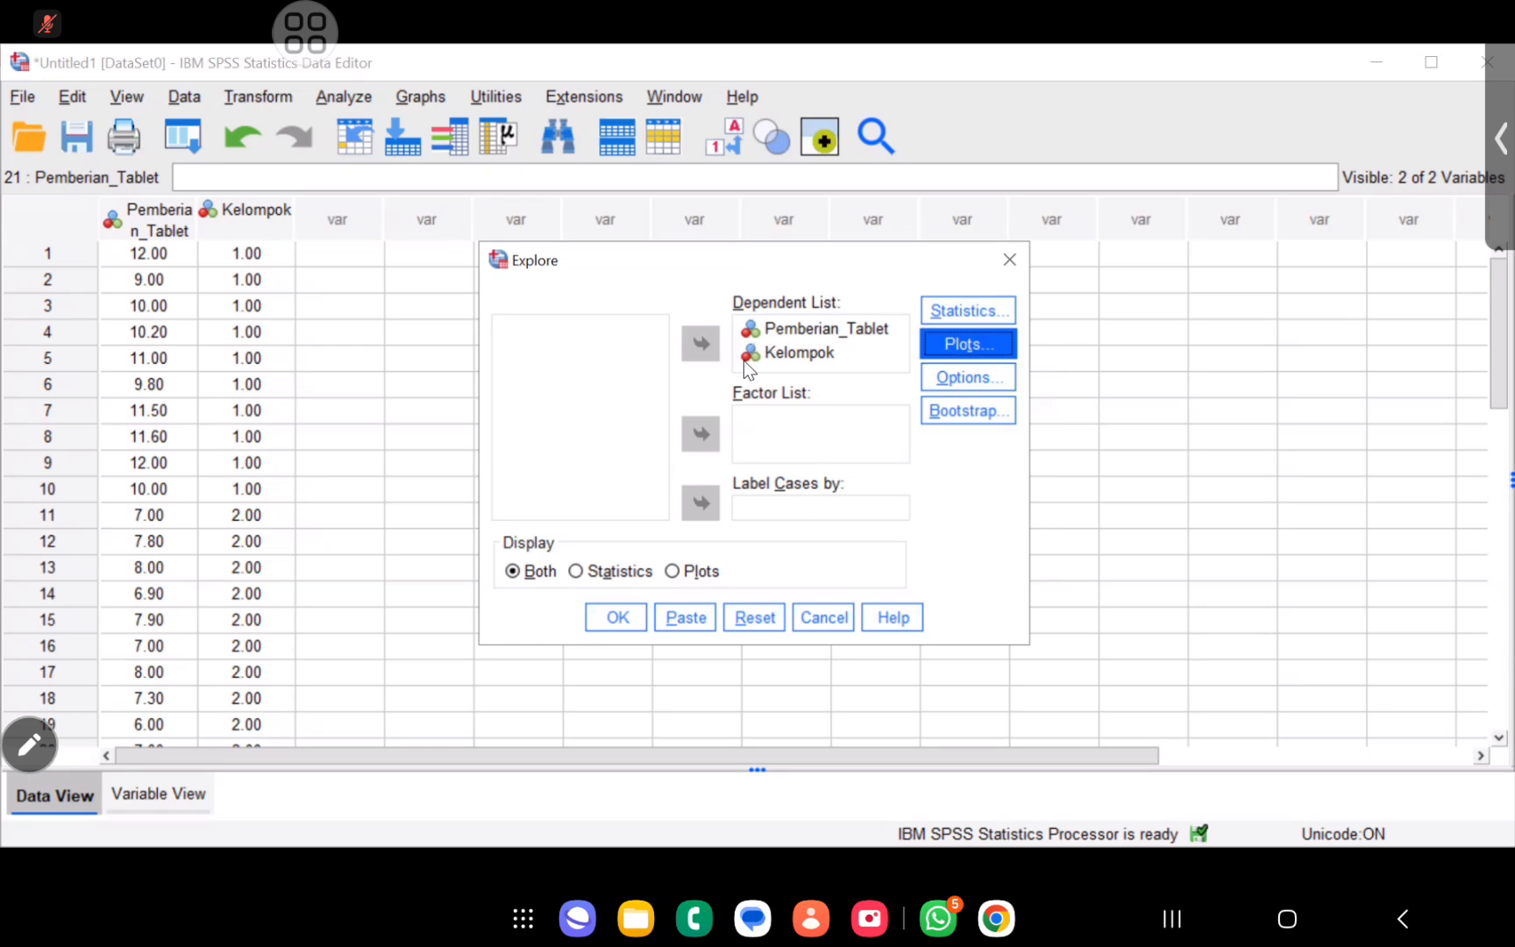
{"action": "left_click", "coordinate": [621, 620]}
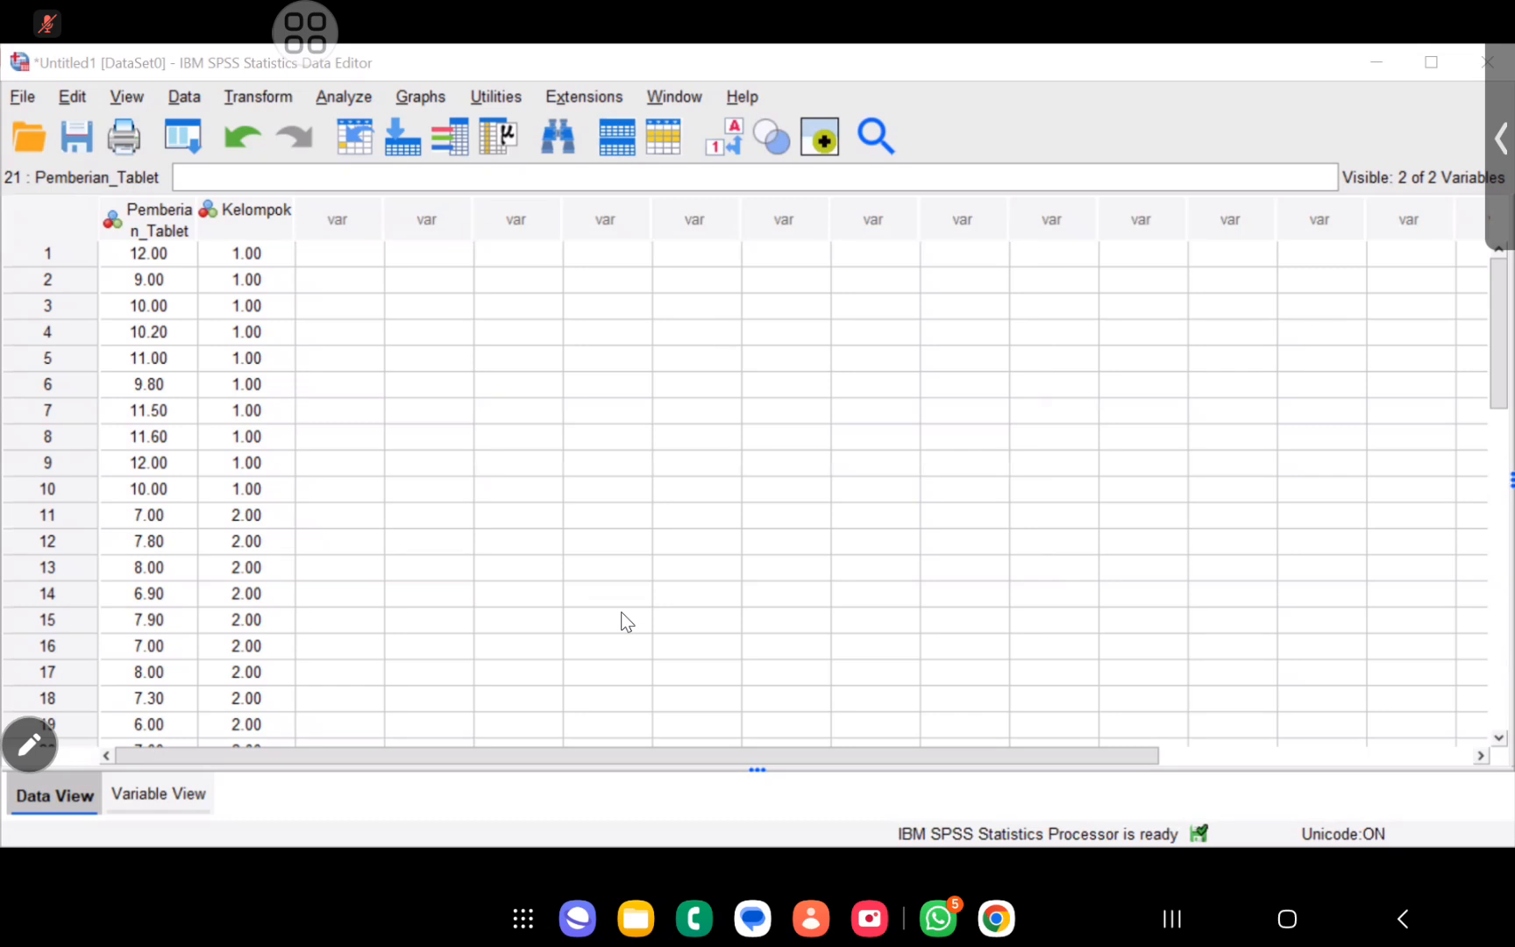
Run Explore with Pemberian_Tablet as the only dependent, cases labelled by Kelompok, and normality plots with tests.
{"action": "left_click", "coordinate": [340, 92]}
{"action": "mouse_move", "coordinate": [596, 168]}
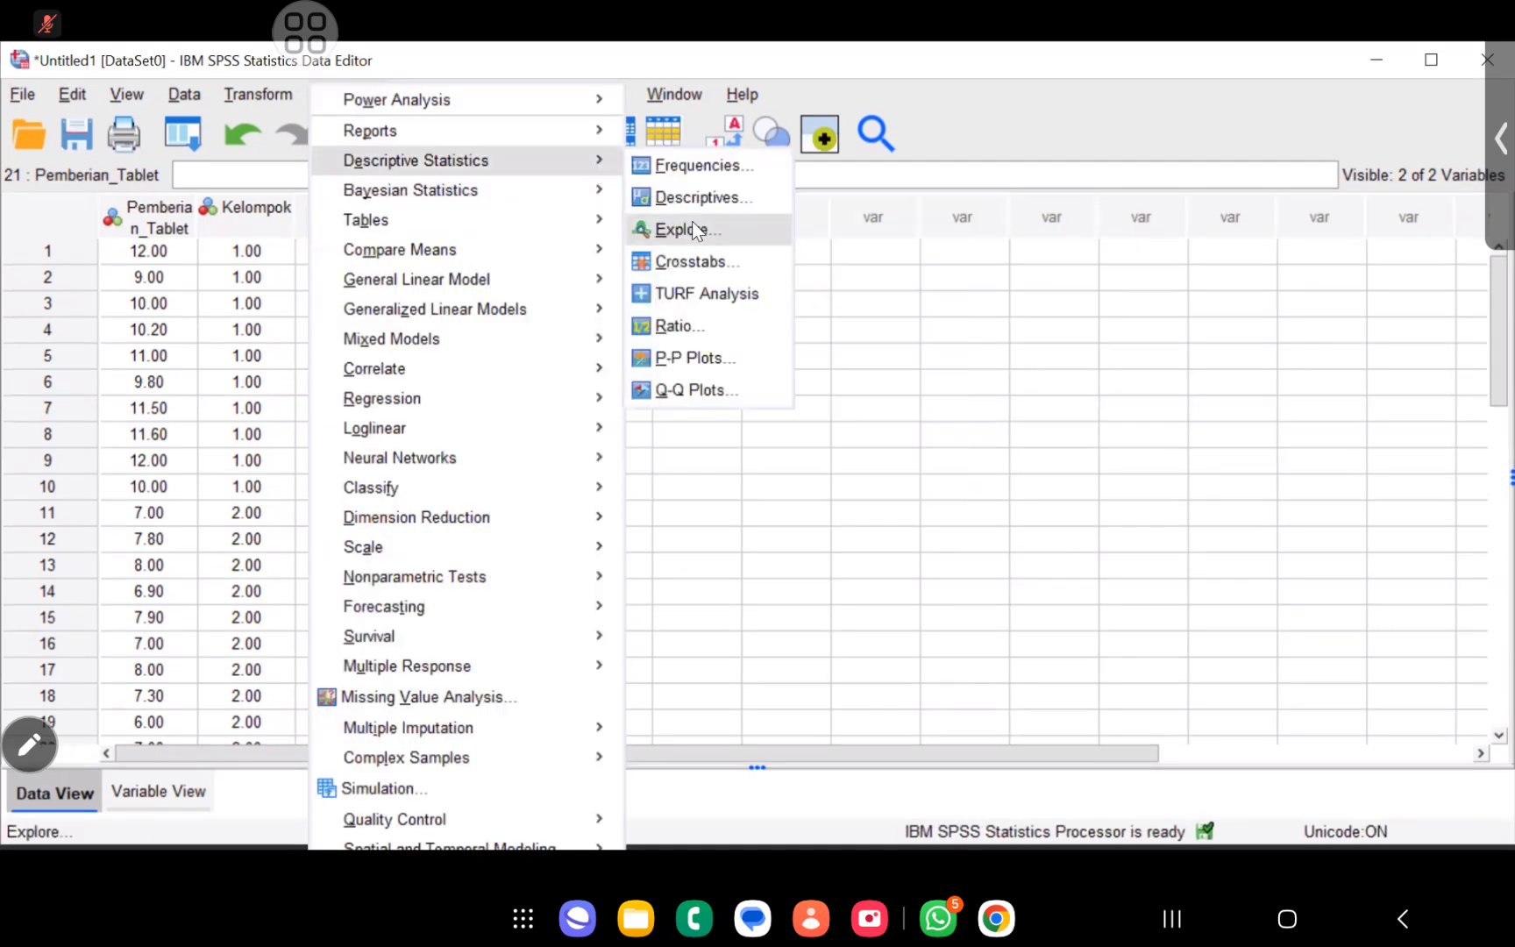
{"action": "left_click", "coordinate": [693, 231]}
{"action": "left_click", "coordinate": [800, 351]}
{"action": "left_click", "coordinate": [701, 349]}
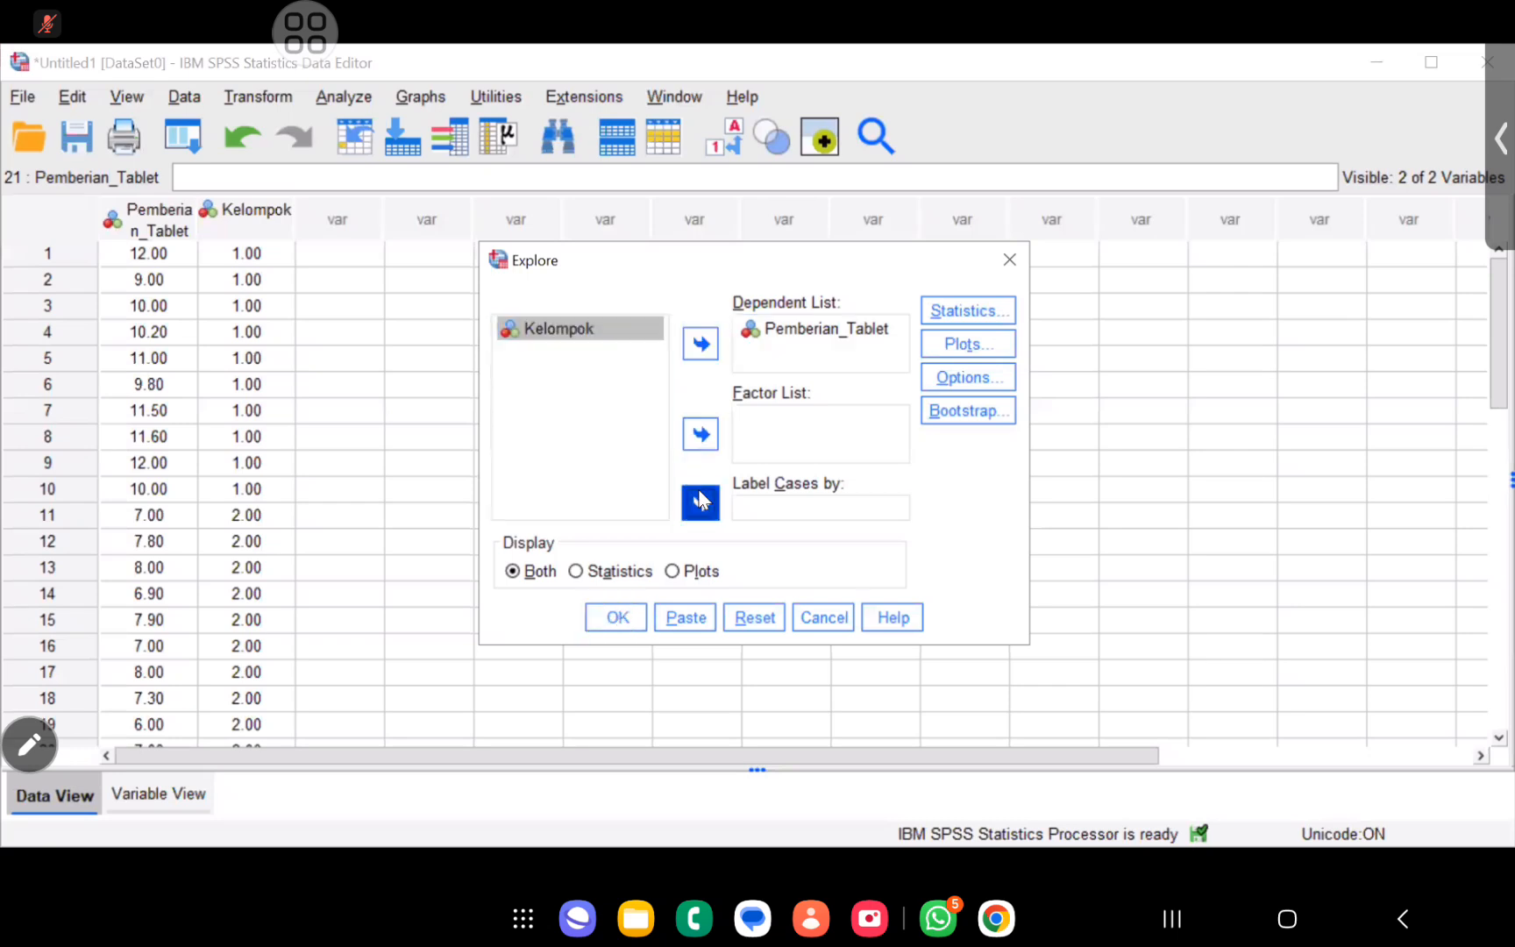
{"action": "left_click", "coordinate": [701, 501]}
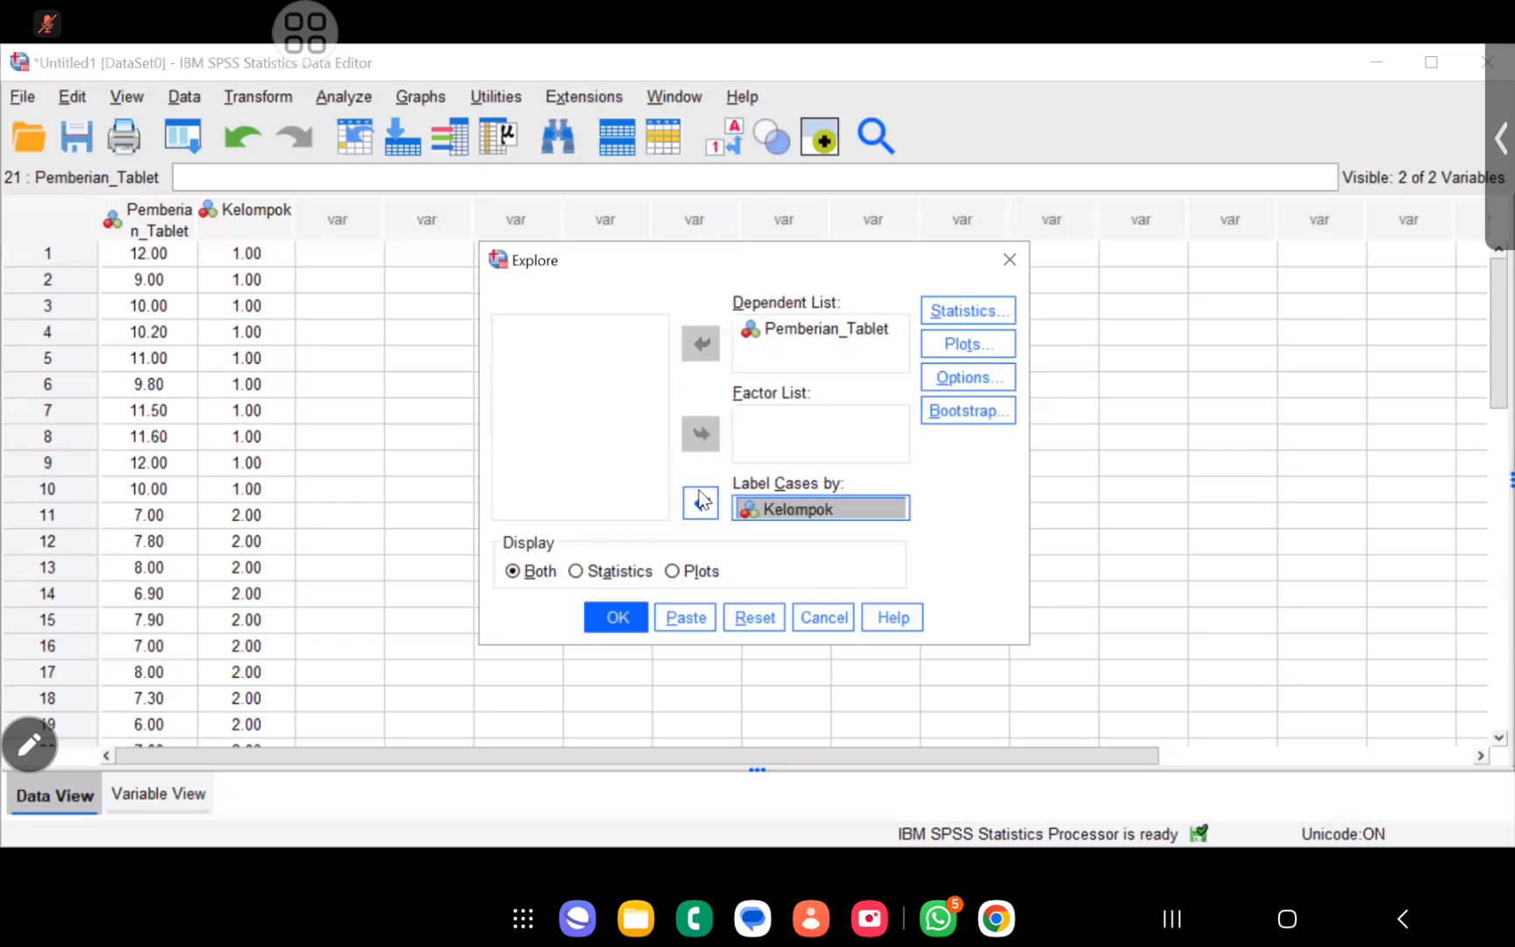
{"action": "left_click", "coordinate": [969, 348]}
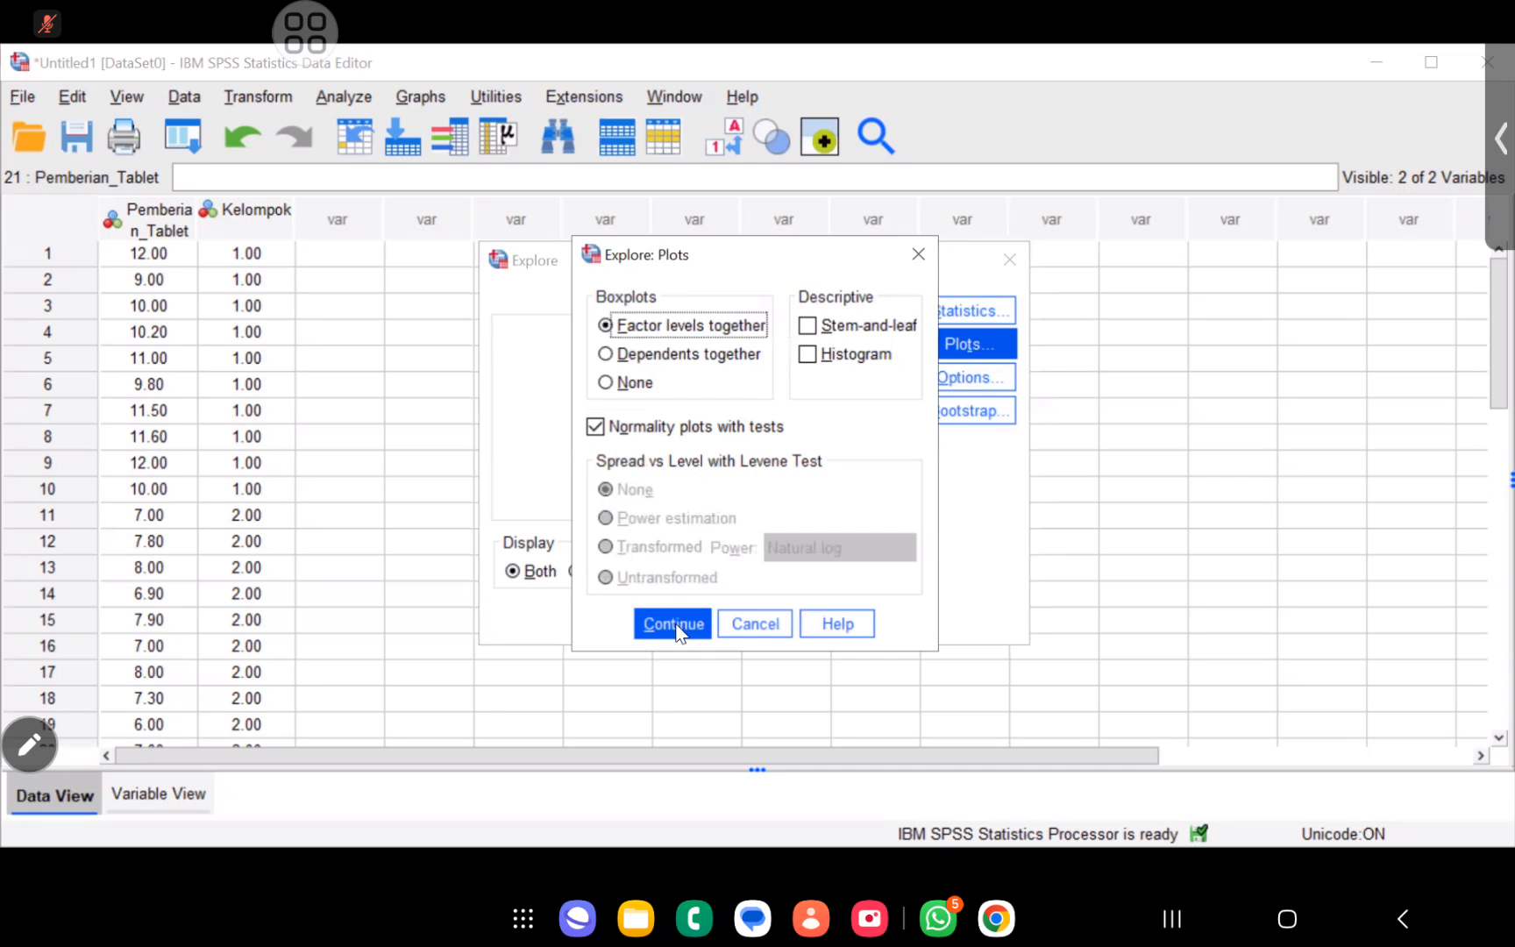
{"action": "left_click", "coordinate": [638, 627]}
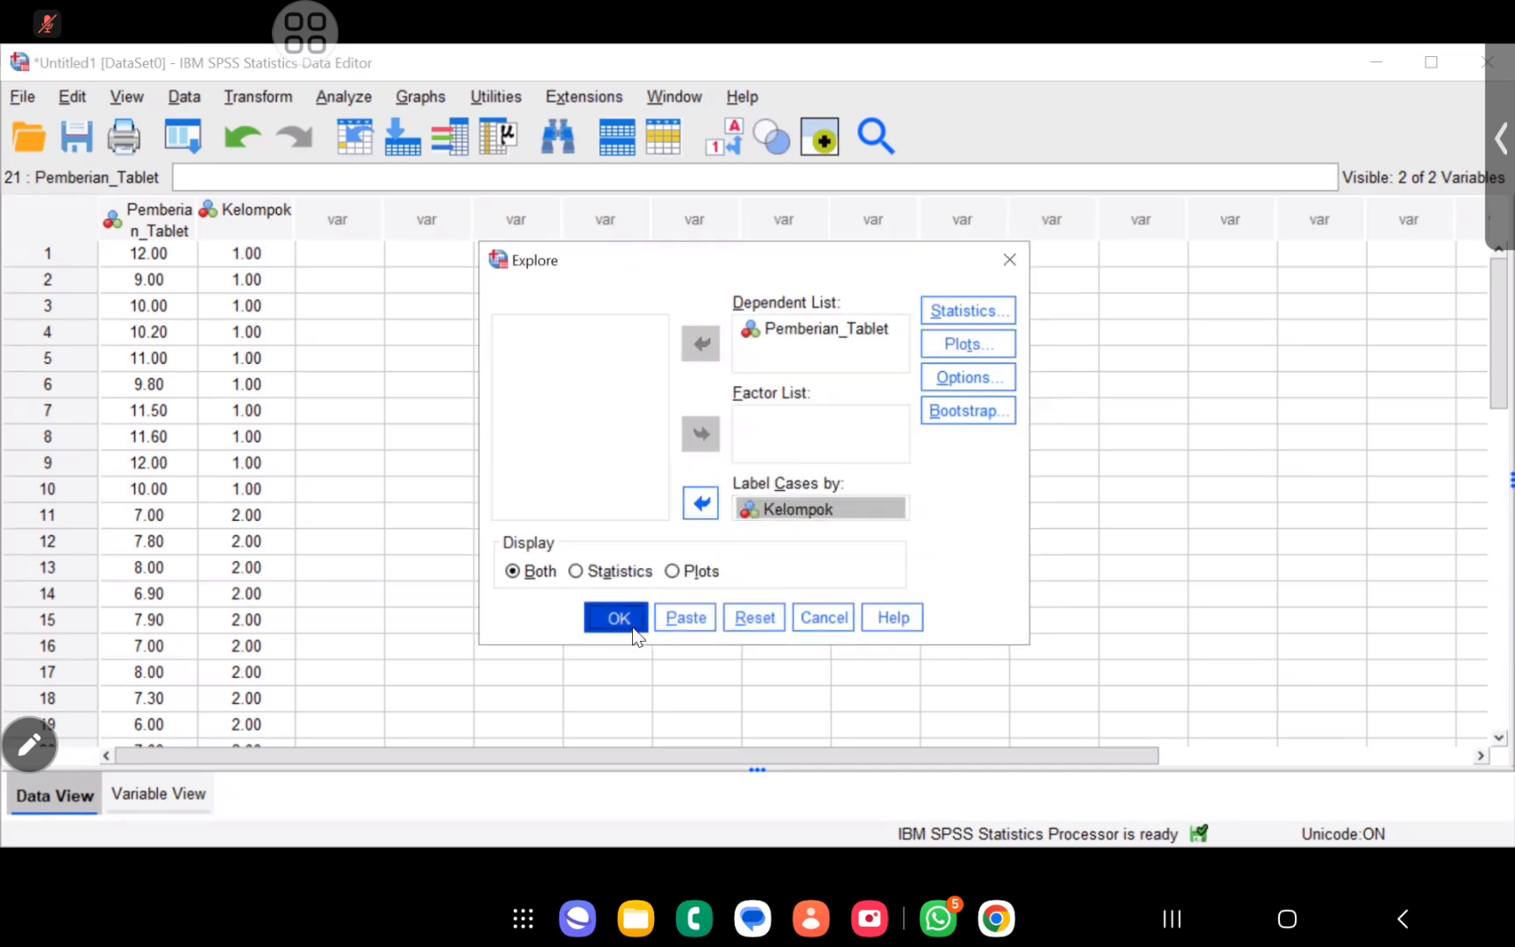
{"action": "left_click", "coordinate": [619, 619]}
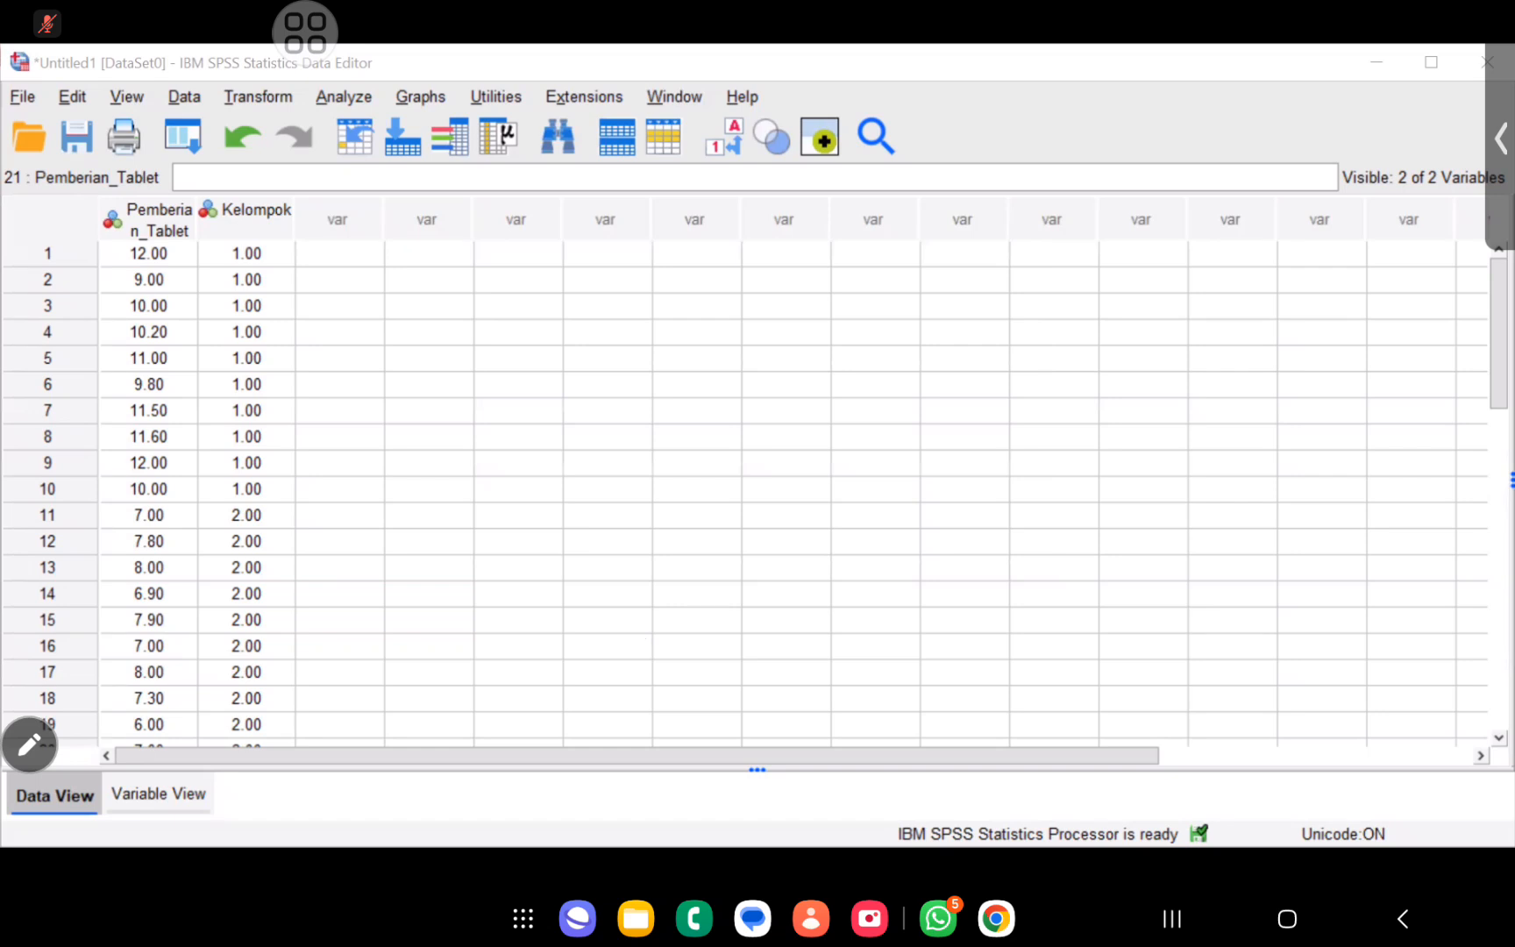
Start an Independent-Samples T Test with Pemberian_Tablet as the test variable.
{"action": "left_click", "coordinate": [353, 93]}
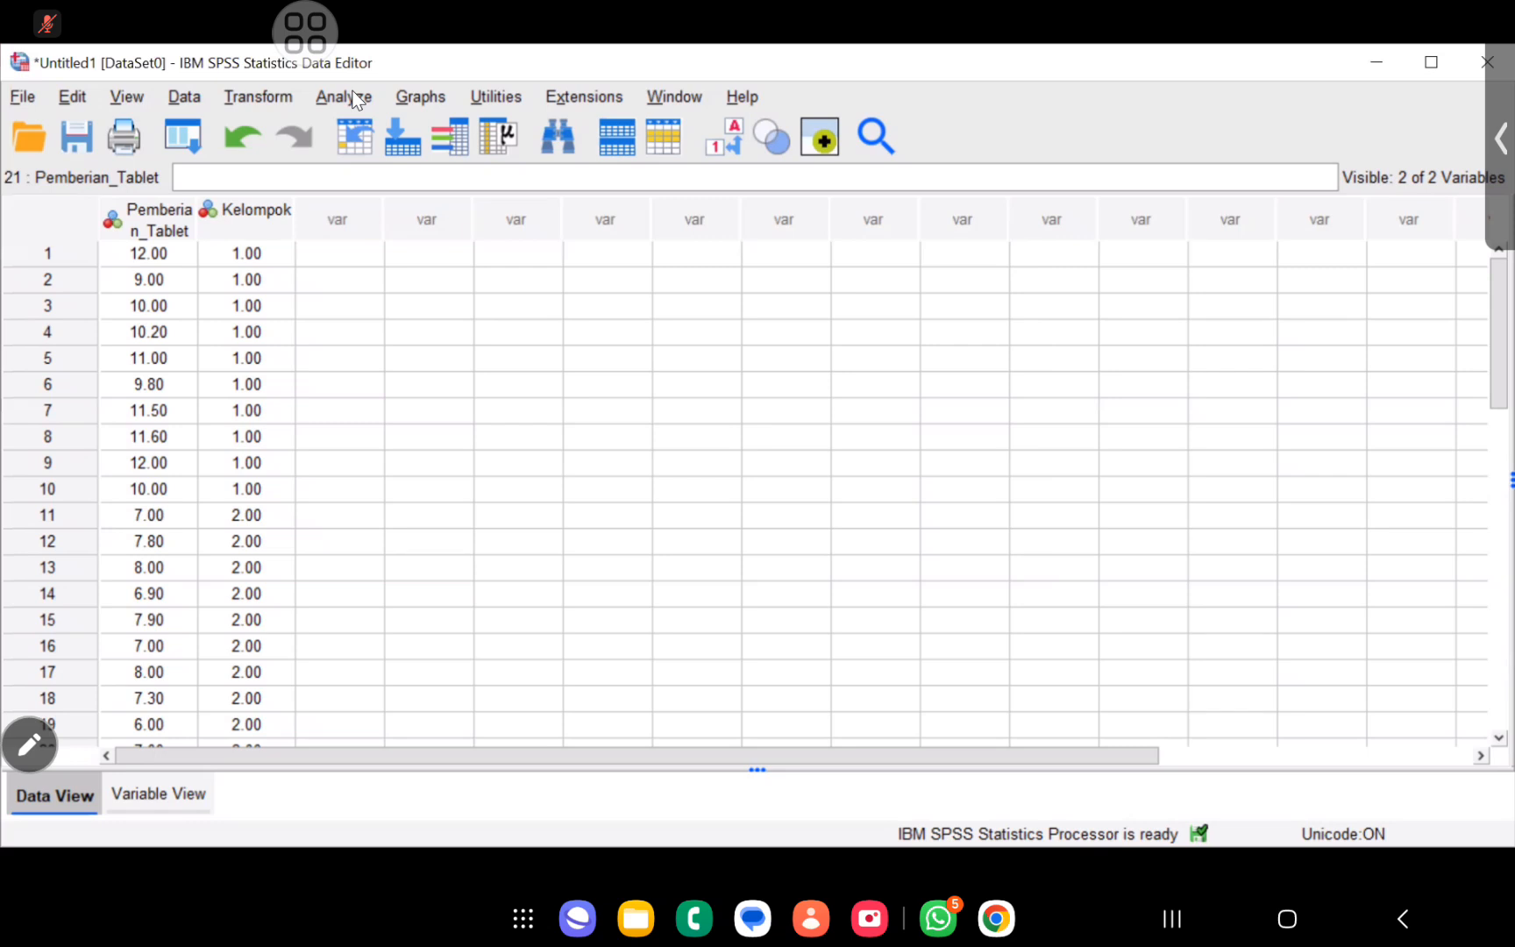
{"action": "left_click", "coordinate": [356, 97]}
{"action": "mouse_move", "coordinate": [416, 251]}
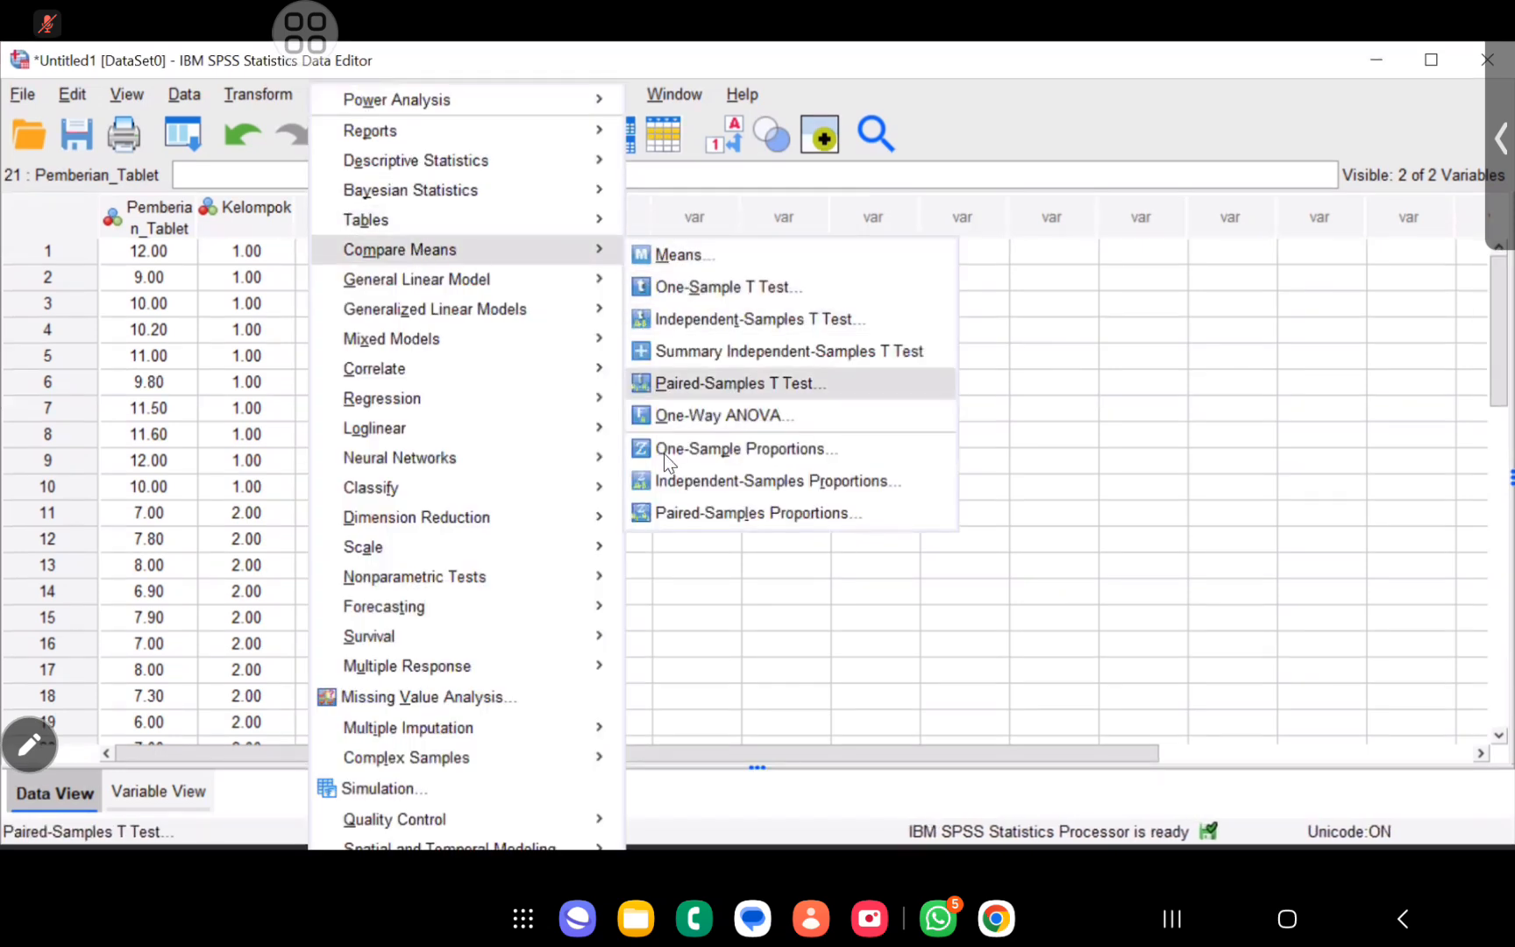
{"action": "left_click", "coordinate": [718, 307]}
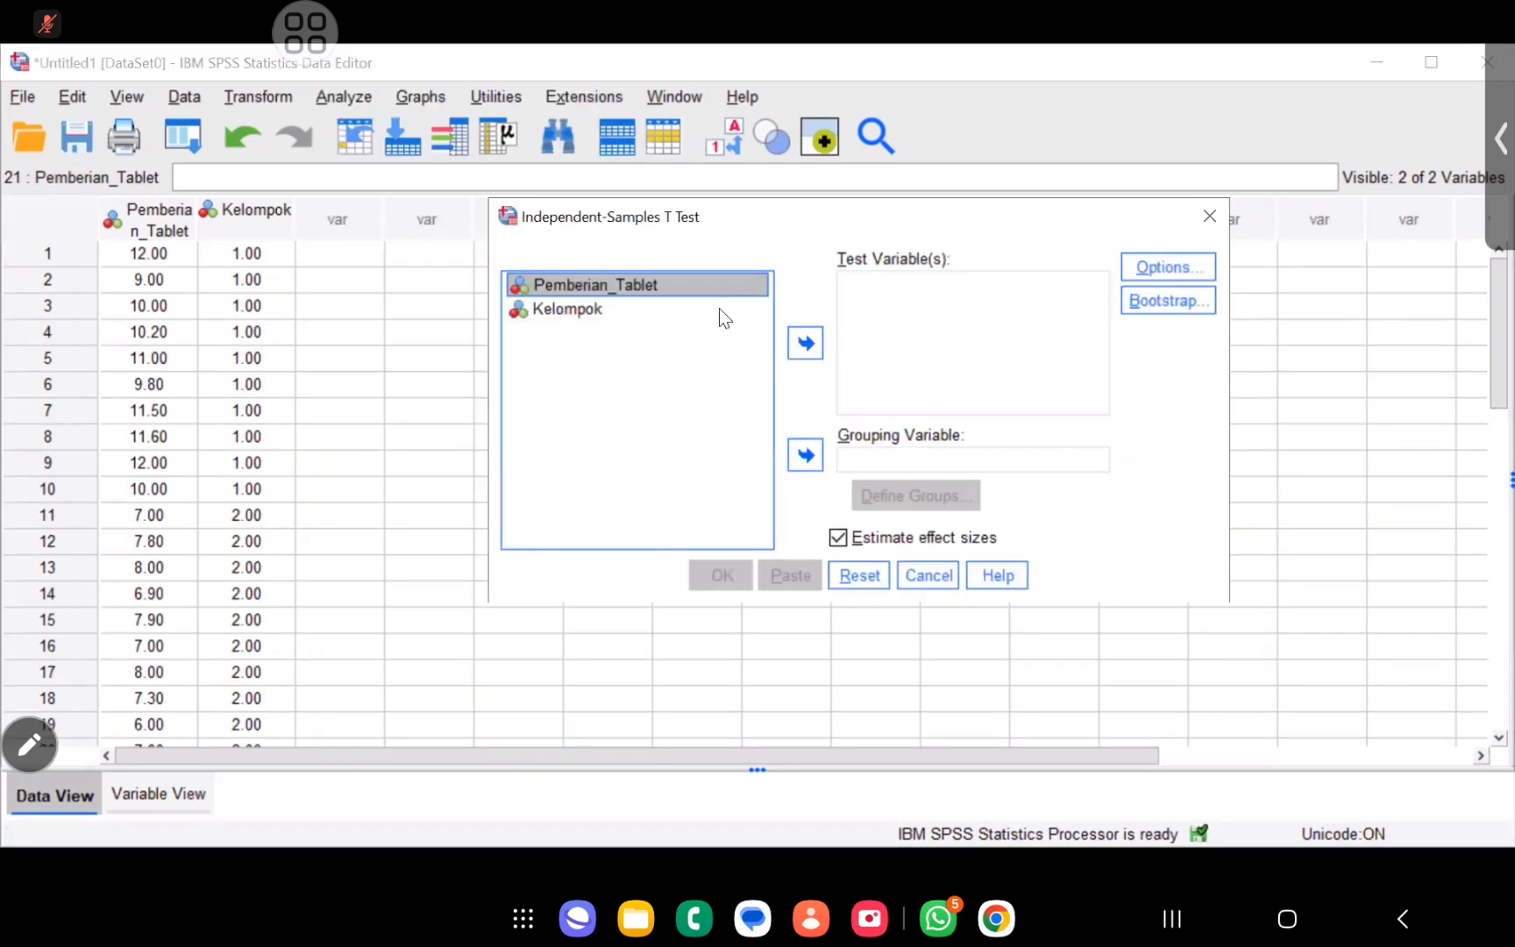
{"action": "left_click", "coordinate": [809, 341]}
Set Kelompok as the grouping variable of the T test, with groups defined as 1 and 2.
{"action": "left_click", "coordinate": [683, 344]}
{"action": "left_click", "coordinate": [605, 284]}
{"action": "left_click", "coordinate": [805, 454]}
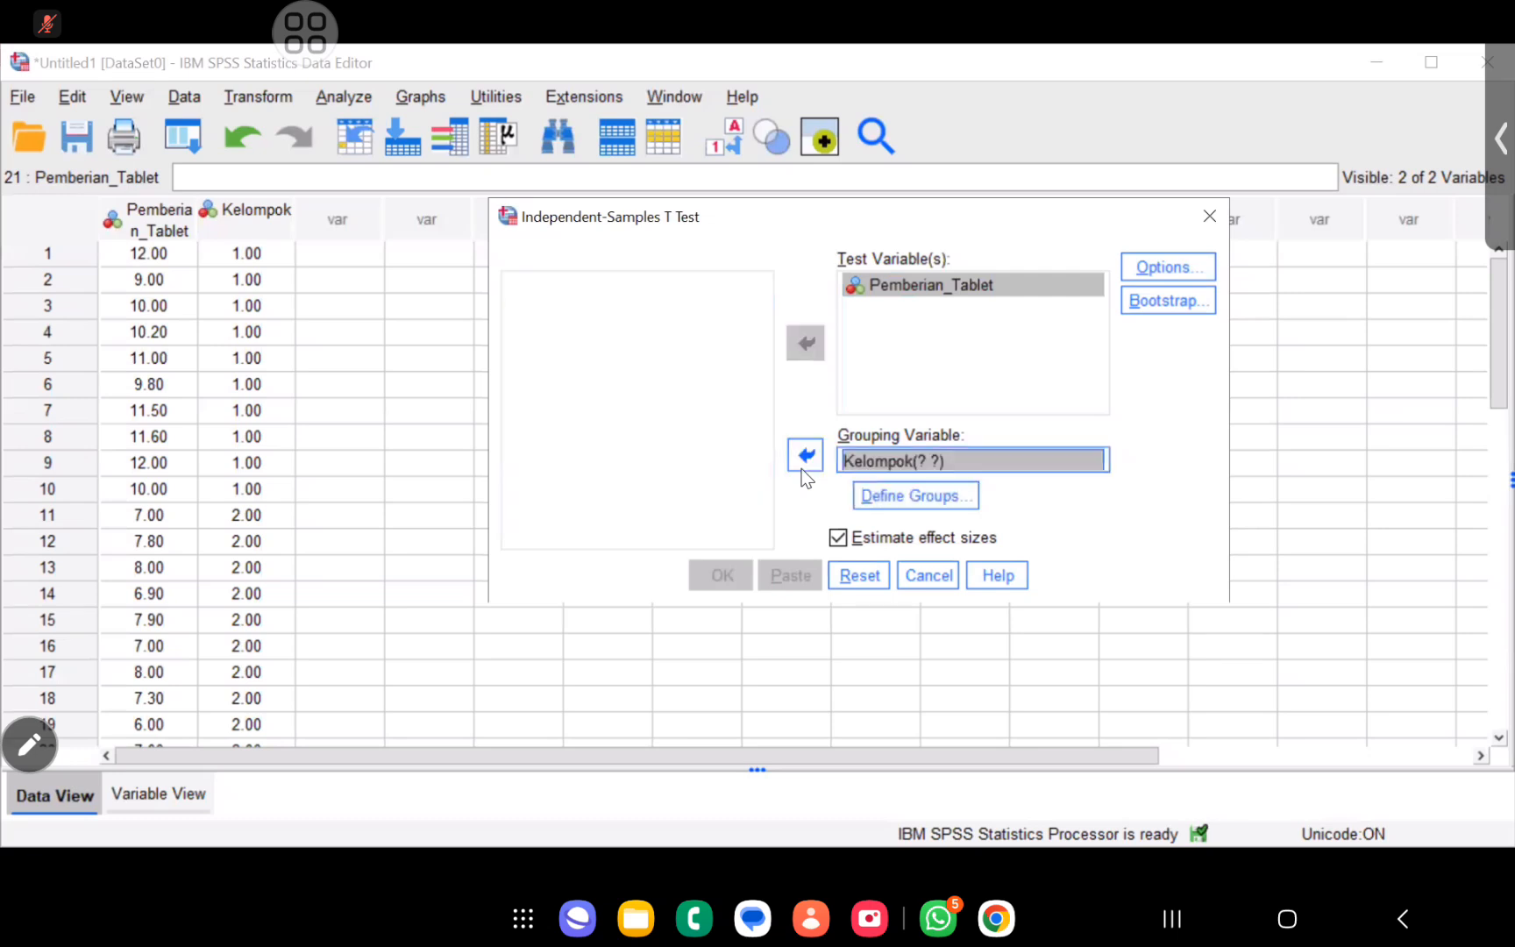
{"action": "left_click", "coordinate": [893, 507]}
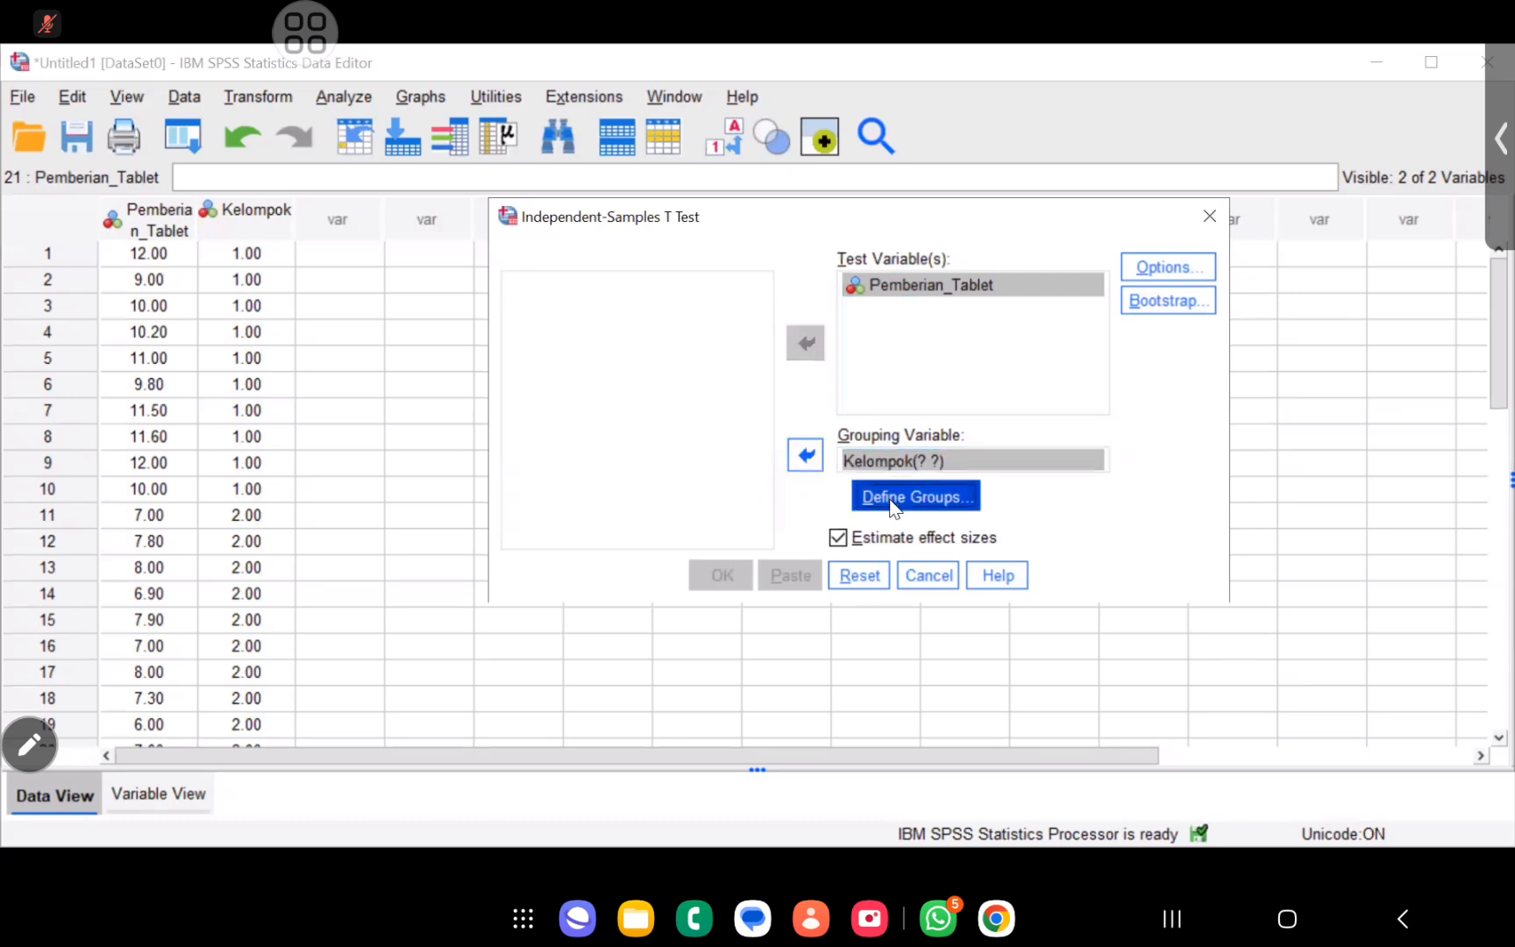
{"action": "left_click", "coordinate": [678, 522]}
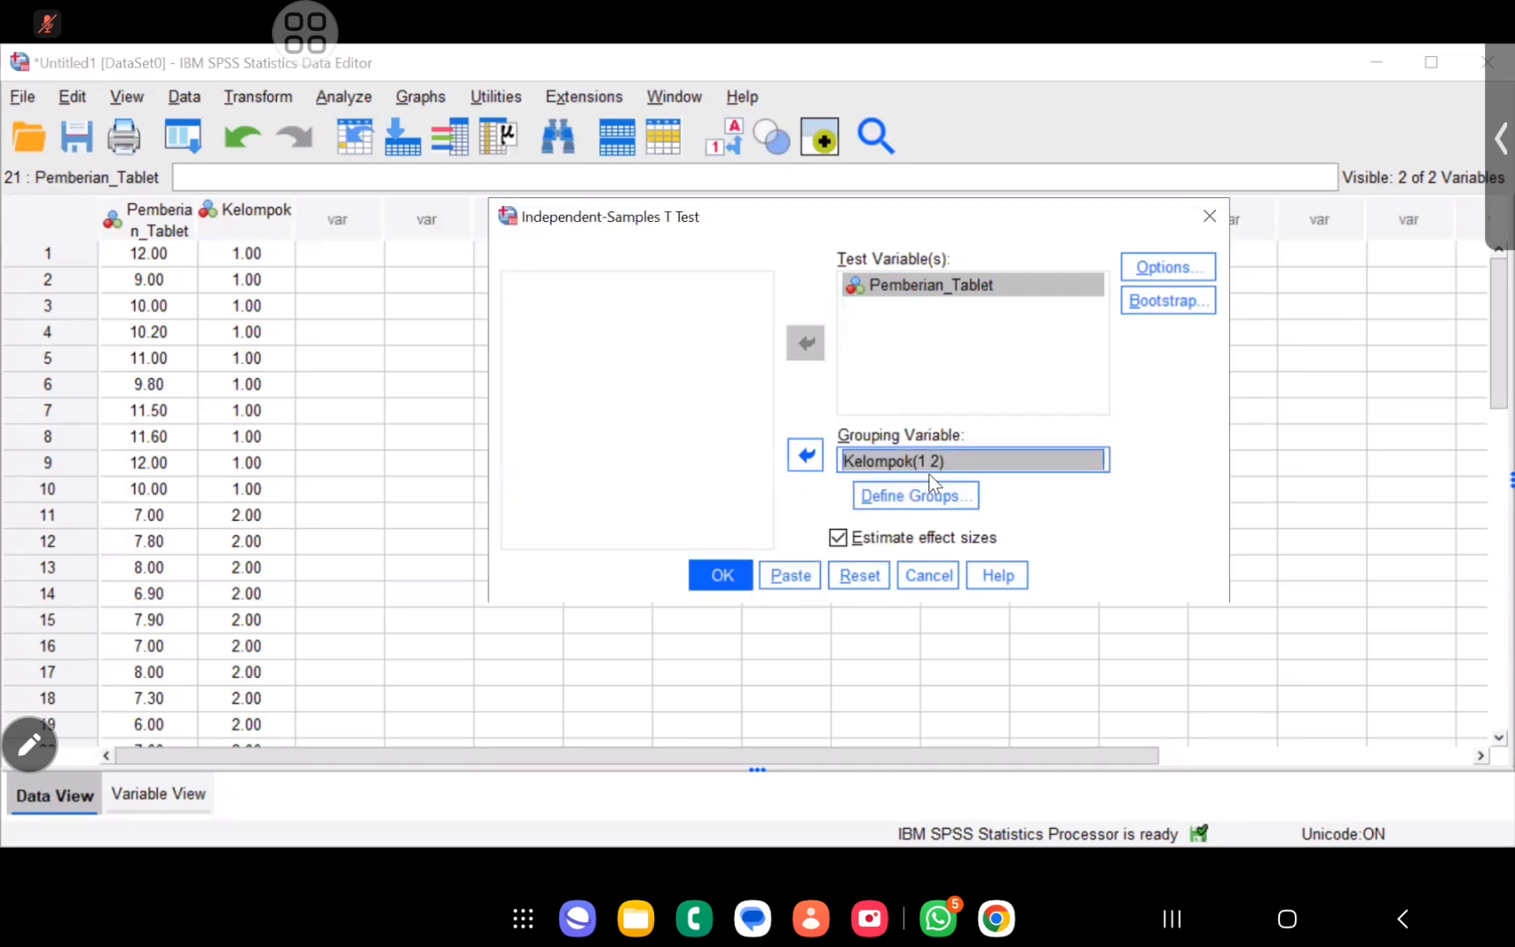
Run the independent-samples T test of Pemberian_Tablet by Kelompok(1 2) with effect sizes estimated.
{"action": "left_click", "coordinate": [890, 489]}
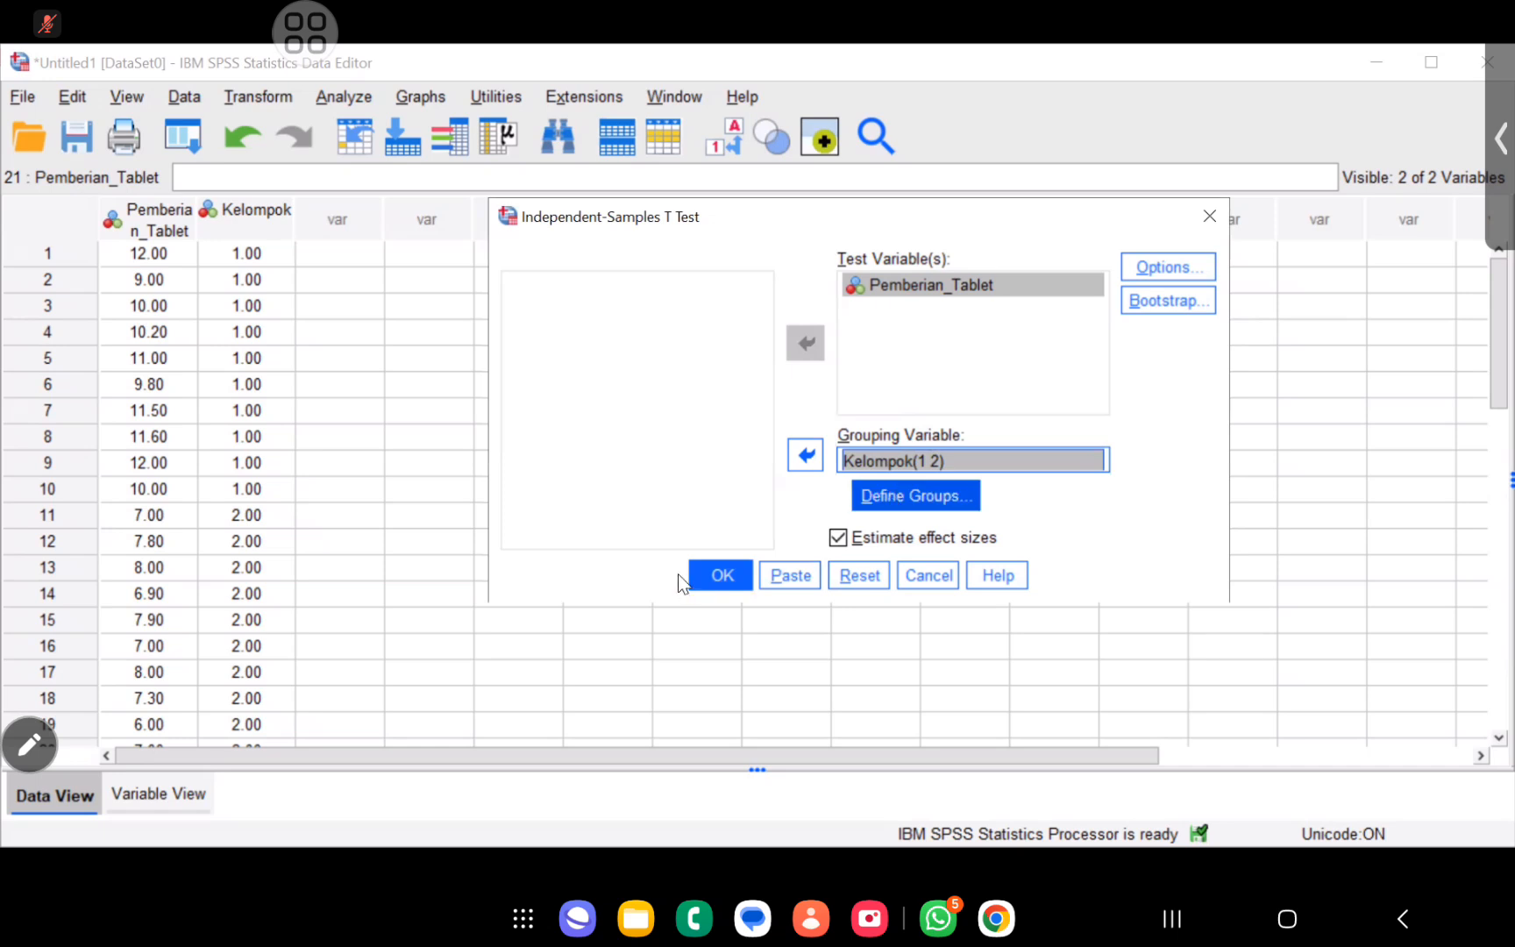
{"action": "left_click", "coordinate": [731, 579]}
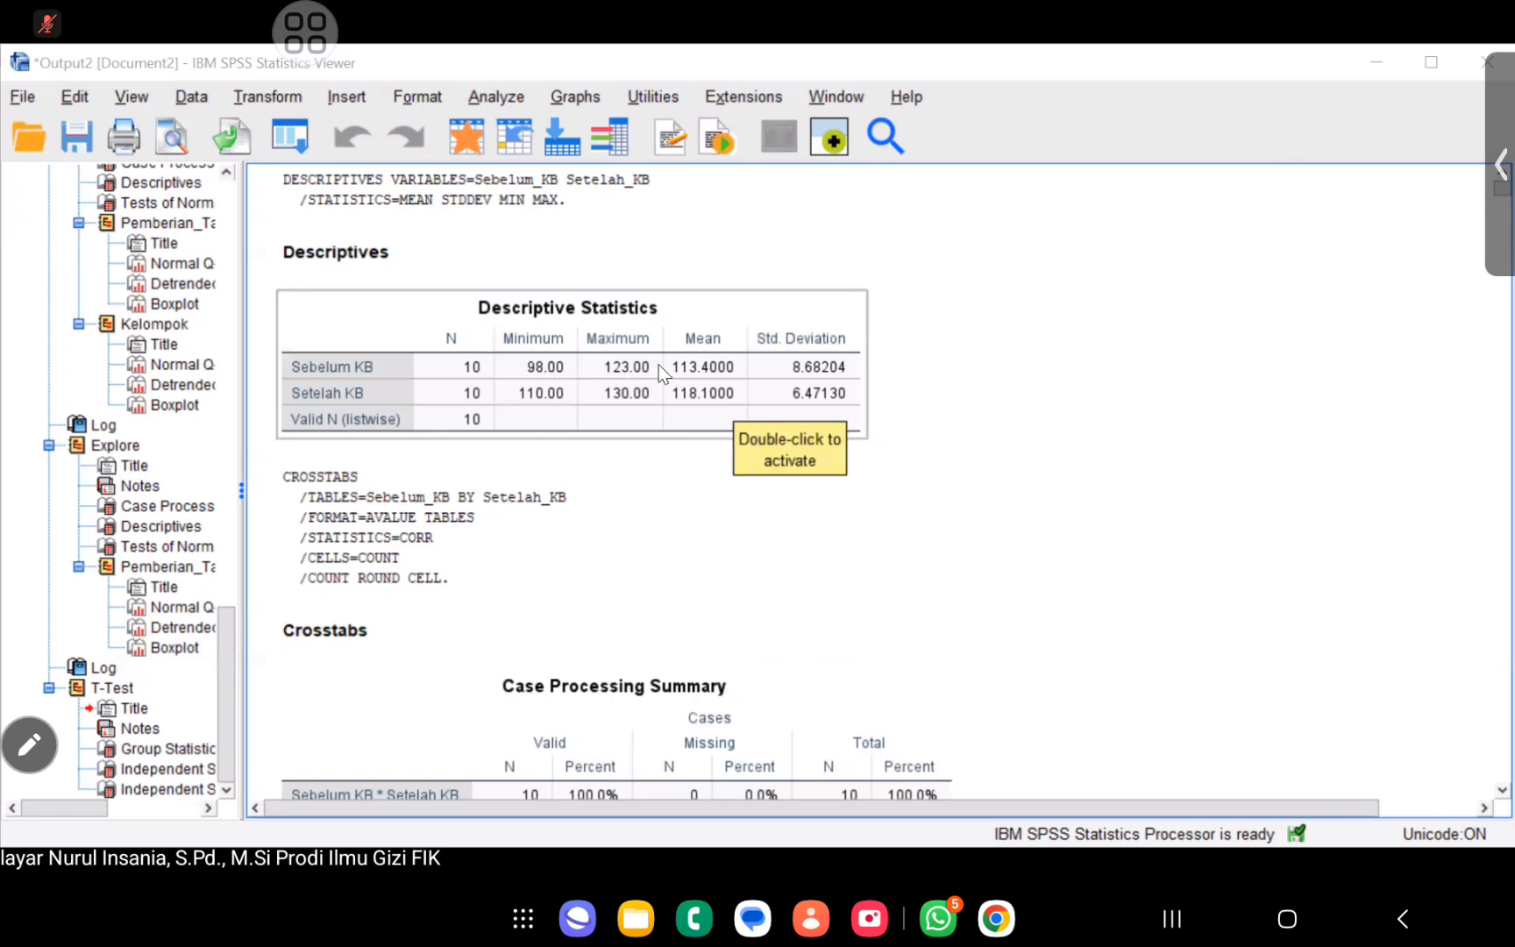
Review the descriptive statistics, crosstabulation, symmetric measures and grouped normality tests for Sebelum KB and Setelah KB in the output.
{"action": "scroll", "coordinate": [706, 594], "scroll_direction": "down", "scroll_amount": 3}
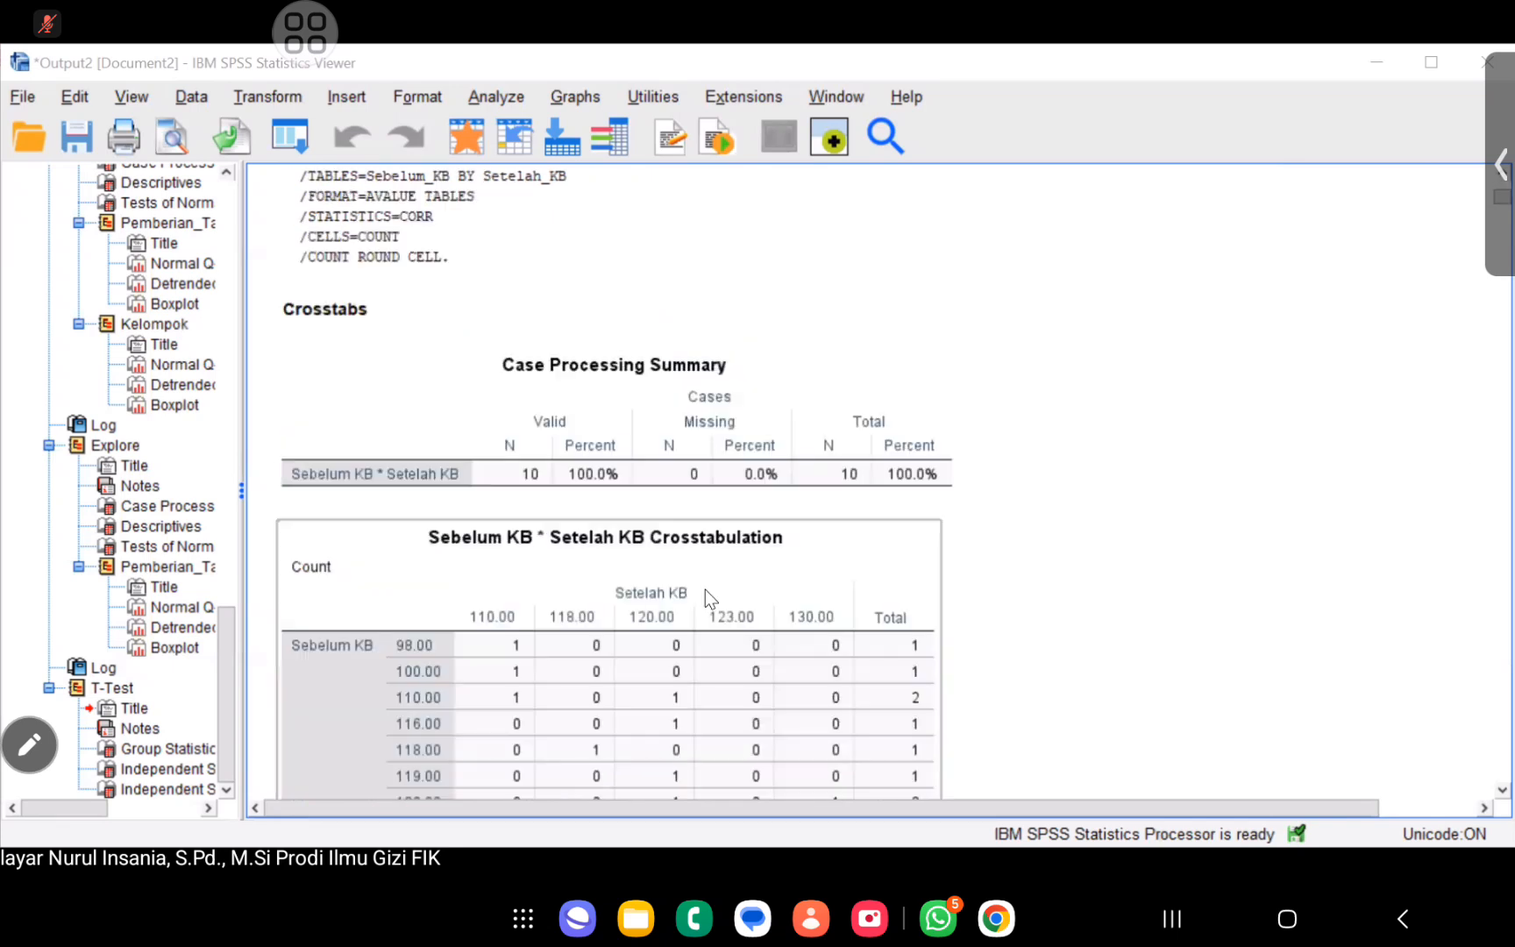
{"action": "scroll", "coordinate": [706, 589], "scroll_direction": "down", "scroll_amount": 3}
{"action": "left_click", "coordinate": [696, 327]}
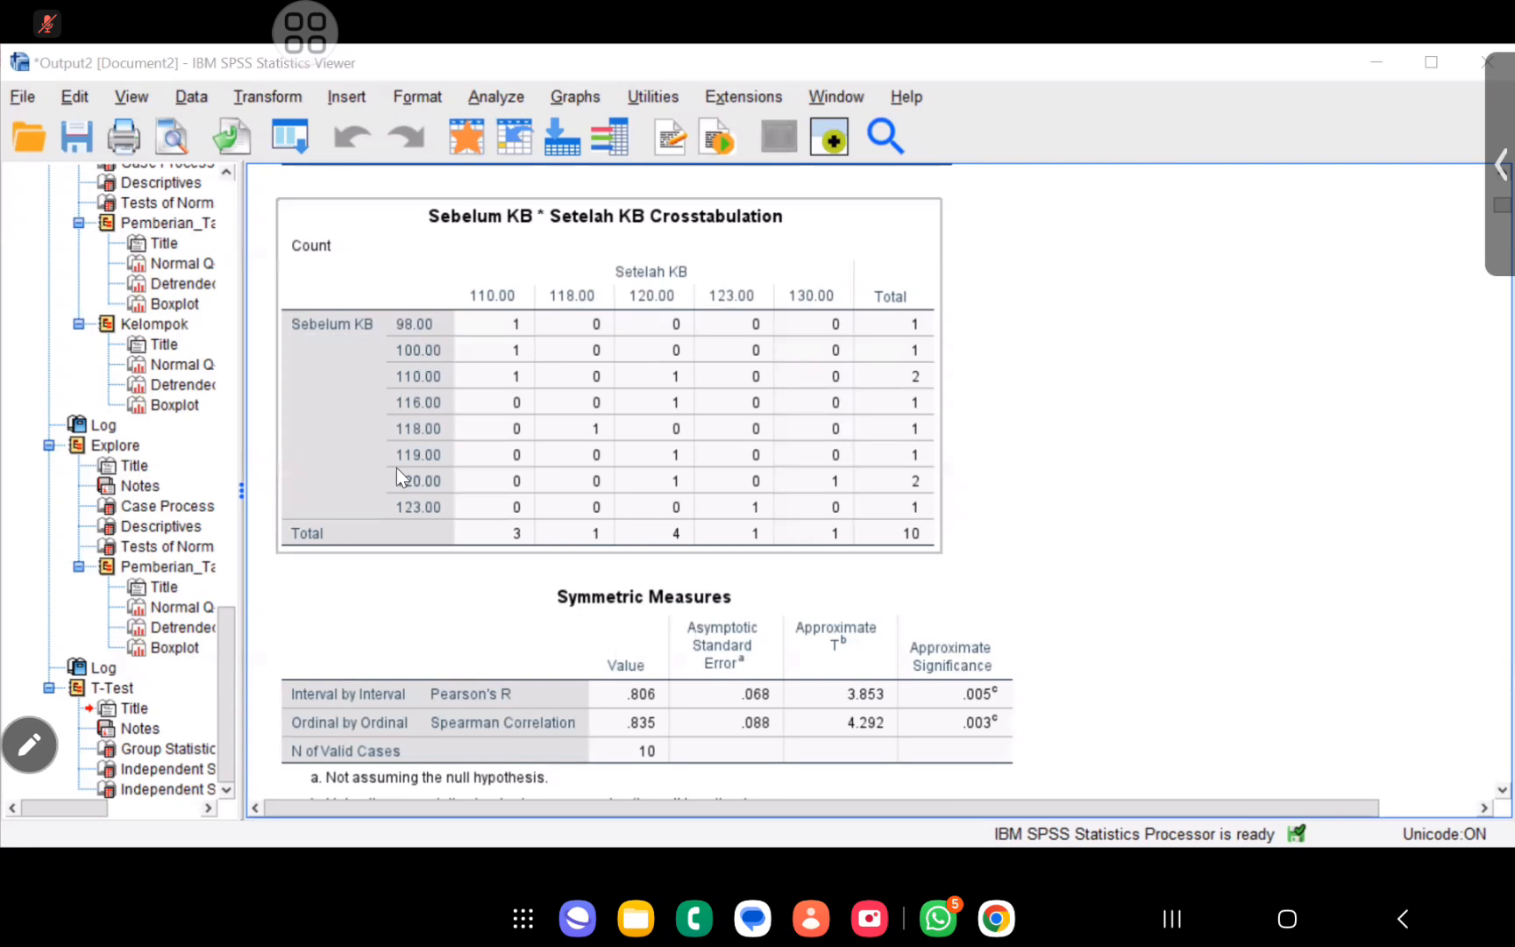
{"action": "scroll", "coordinate": [606, 504], "scroll_direction": "down", "scroll_amount": 3}
{"action": "left_click", "coordinate": [606, 504]}
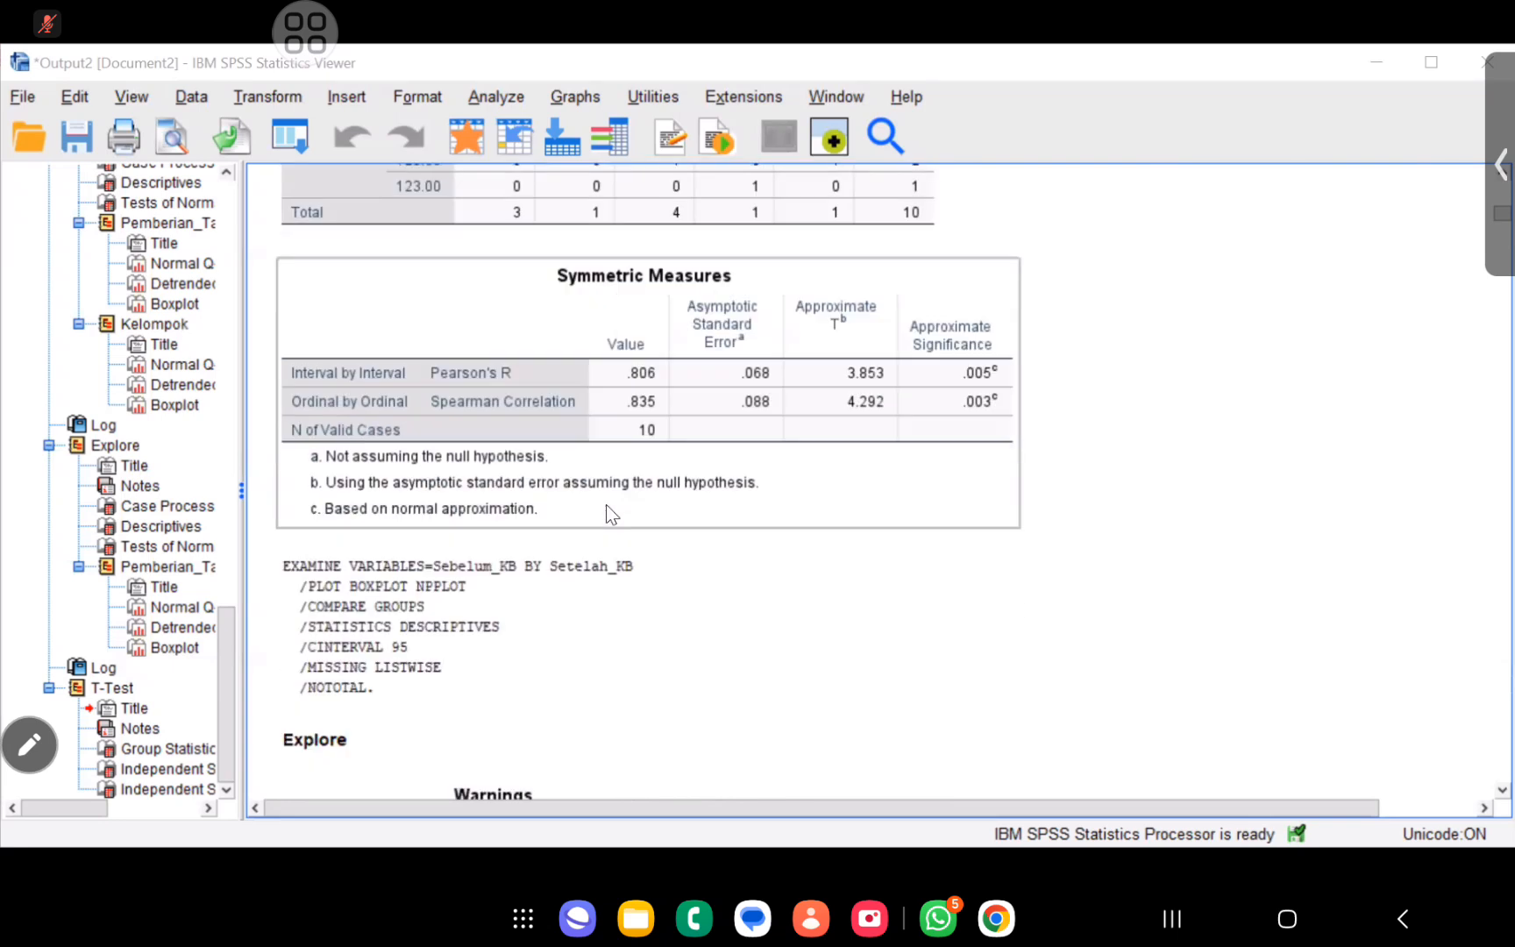
{"action": "scroll", "coordinate": [606, 504], "scroll_direction": "down", "scroll_amount": 7}
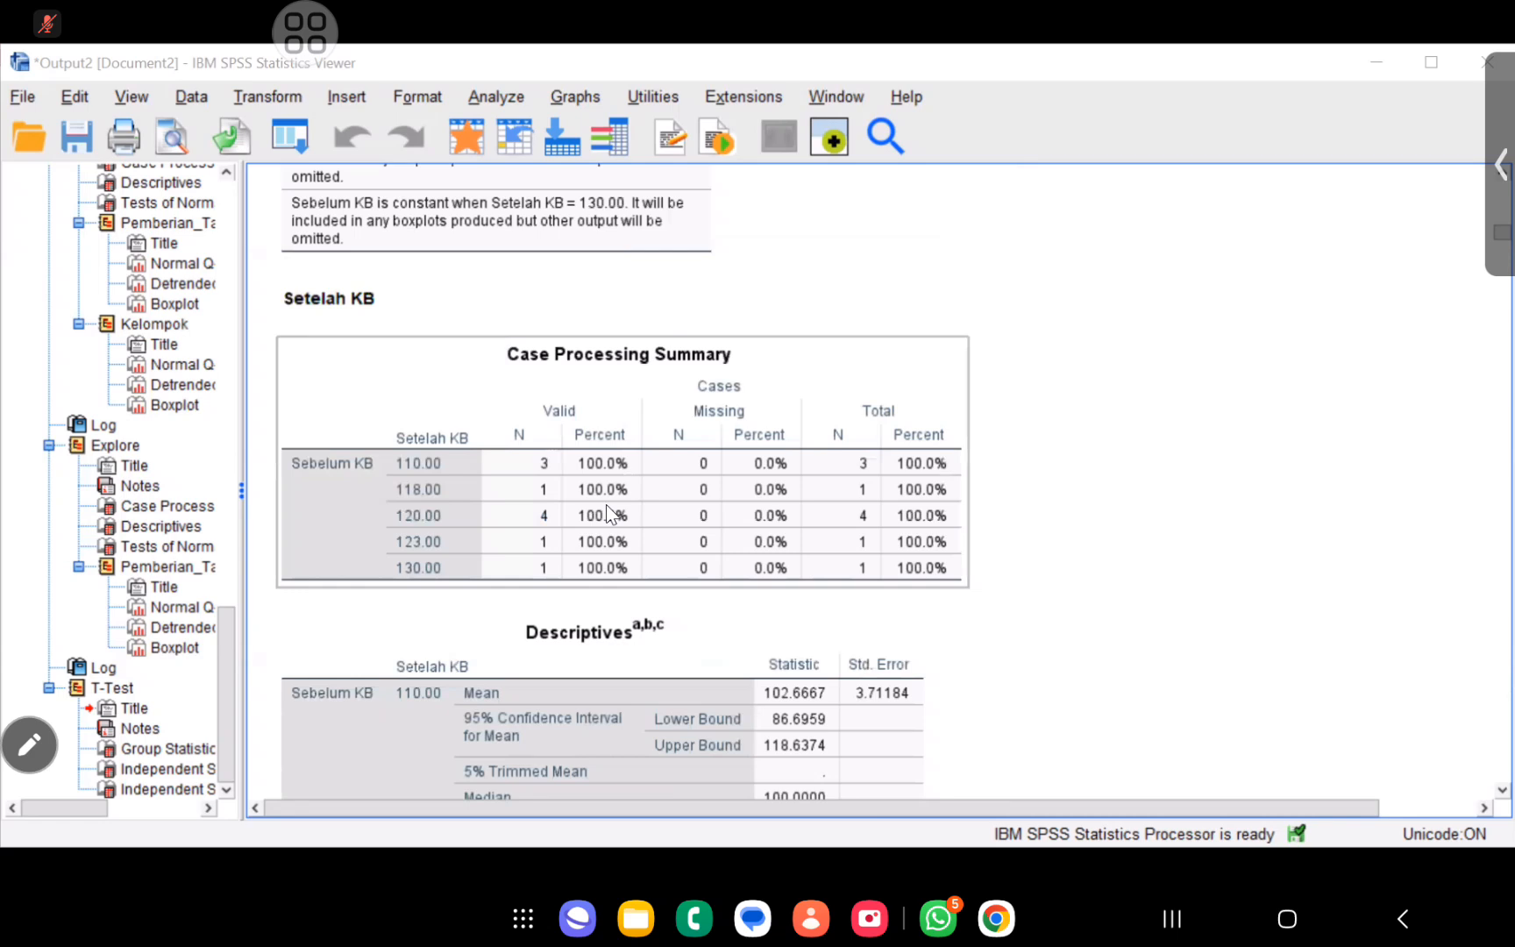
{"action": "scroll", "coordinate": [613, 513], "scroll_direction": "down", "scroll_amount": 4}
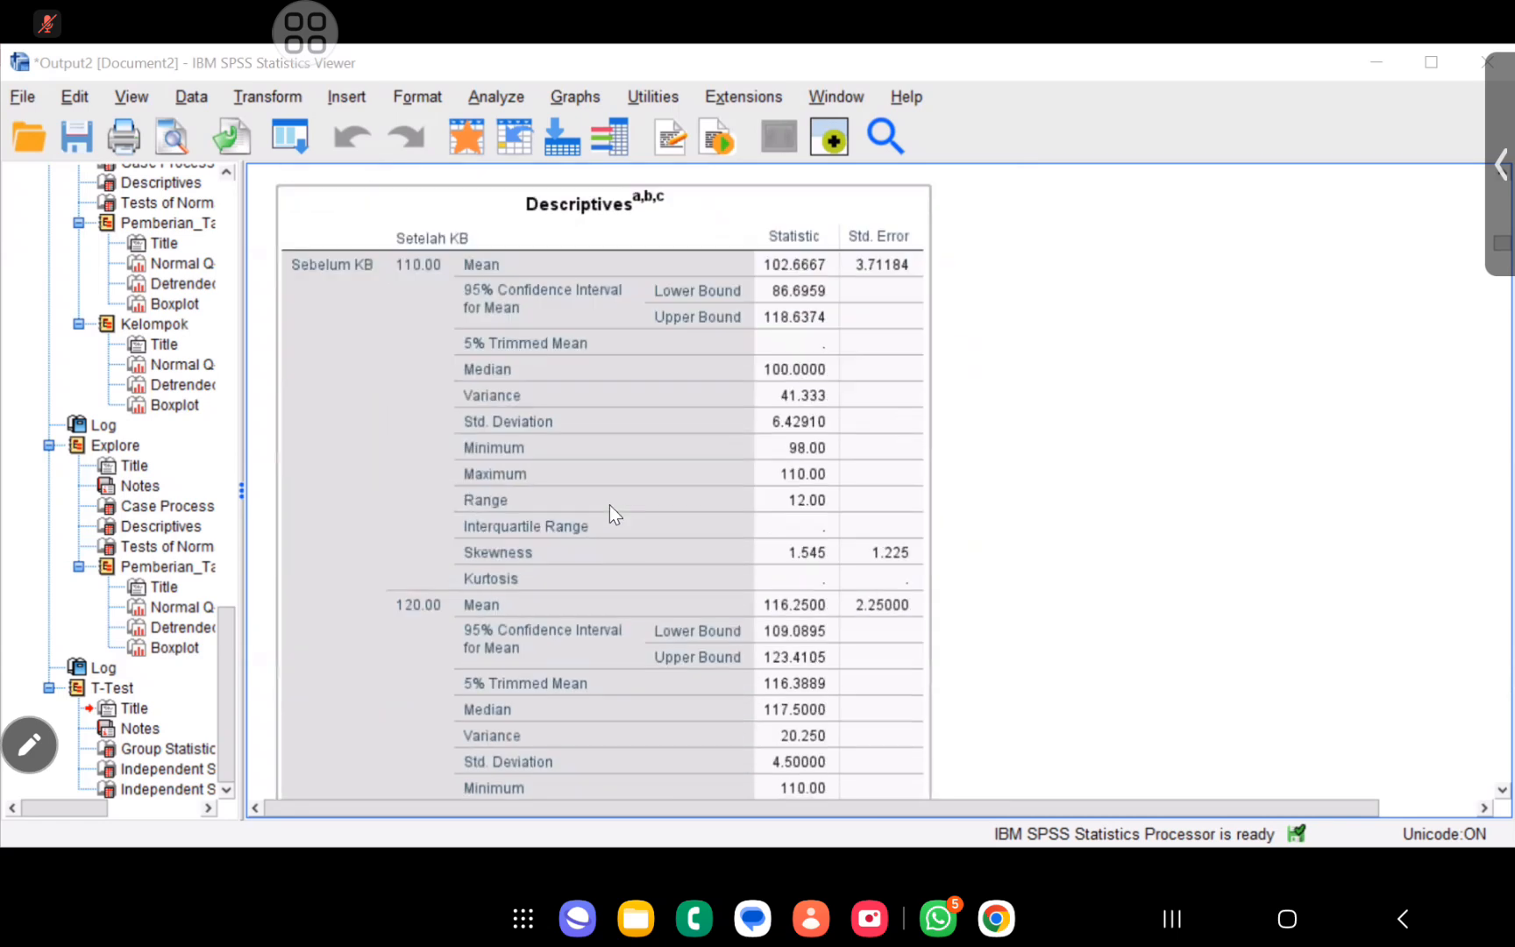
{"action": "scroll", "coordinate": [609, 505], "scroll_direction": "down", "scroll_amount": 2}
{"action": "scroll", "coordinate": [609, 505], "scroll_direction": "down", "scroll_amount": 6}
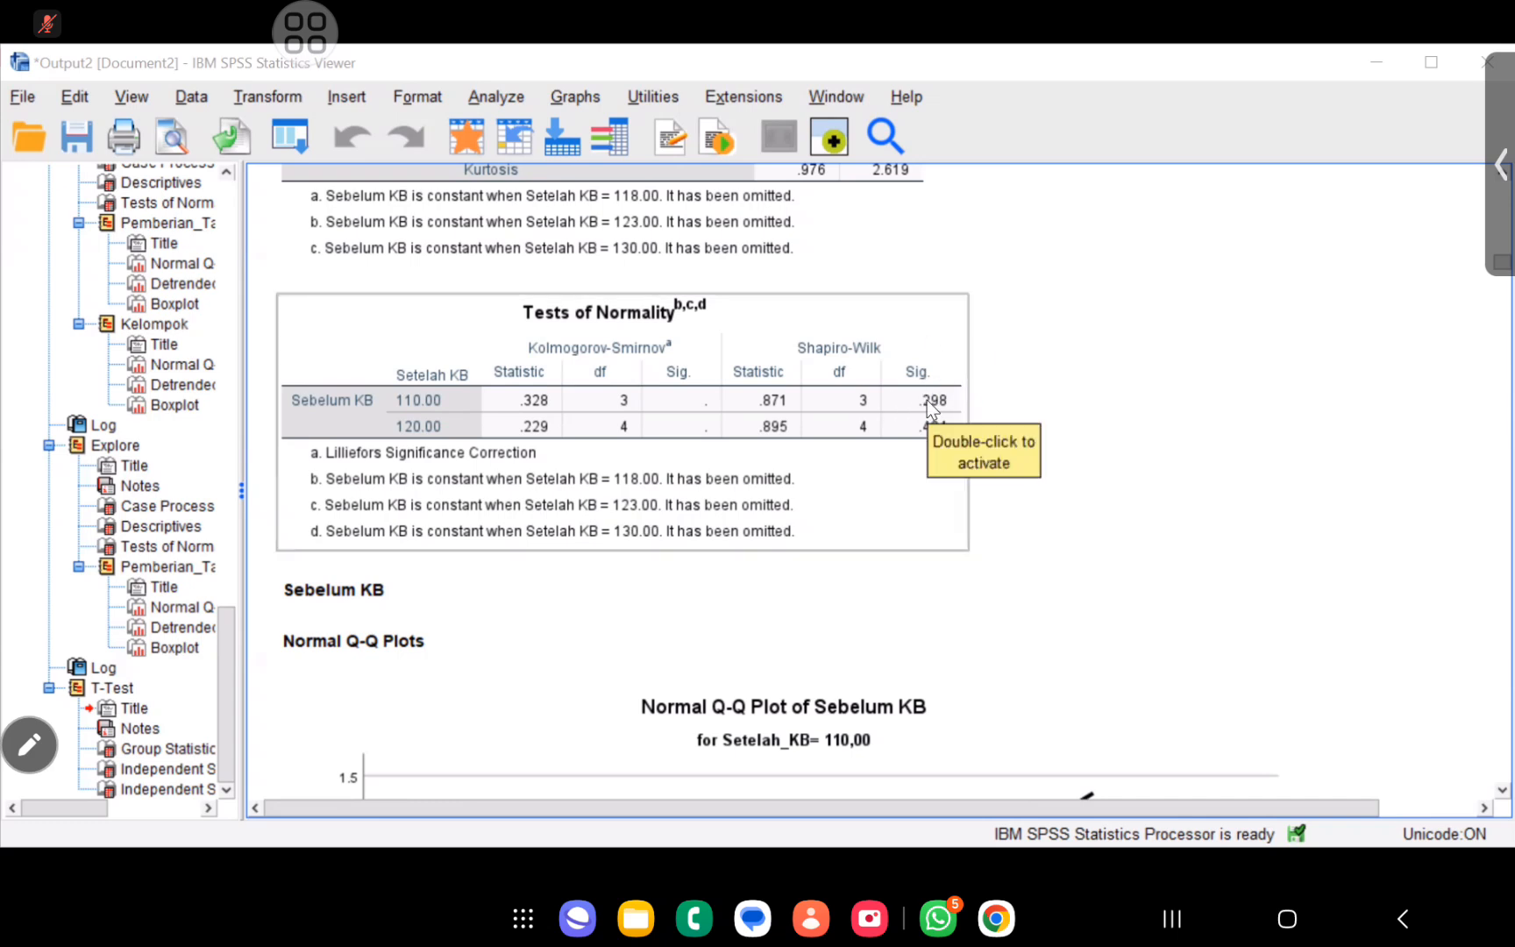
Examine the plots, ungrouped normality tests and paired-samples test tables for Sebelum KB and Setelah KB.
{"action": "scroll", "coordinate": [869, 430], "scroll_direction": "down", "scroll_amount": 5}
{"action": "scroll", "coordinate": [869, 430], "scroll_direction": "down", "scroll_amount": 10}
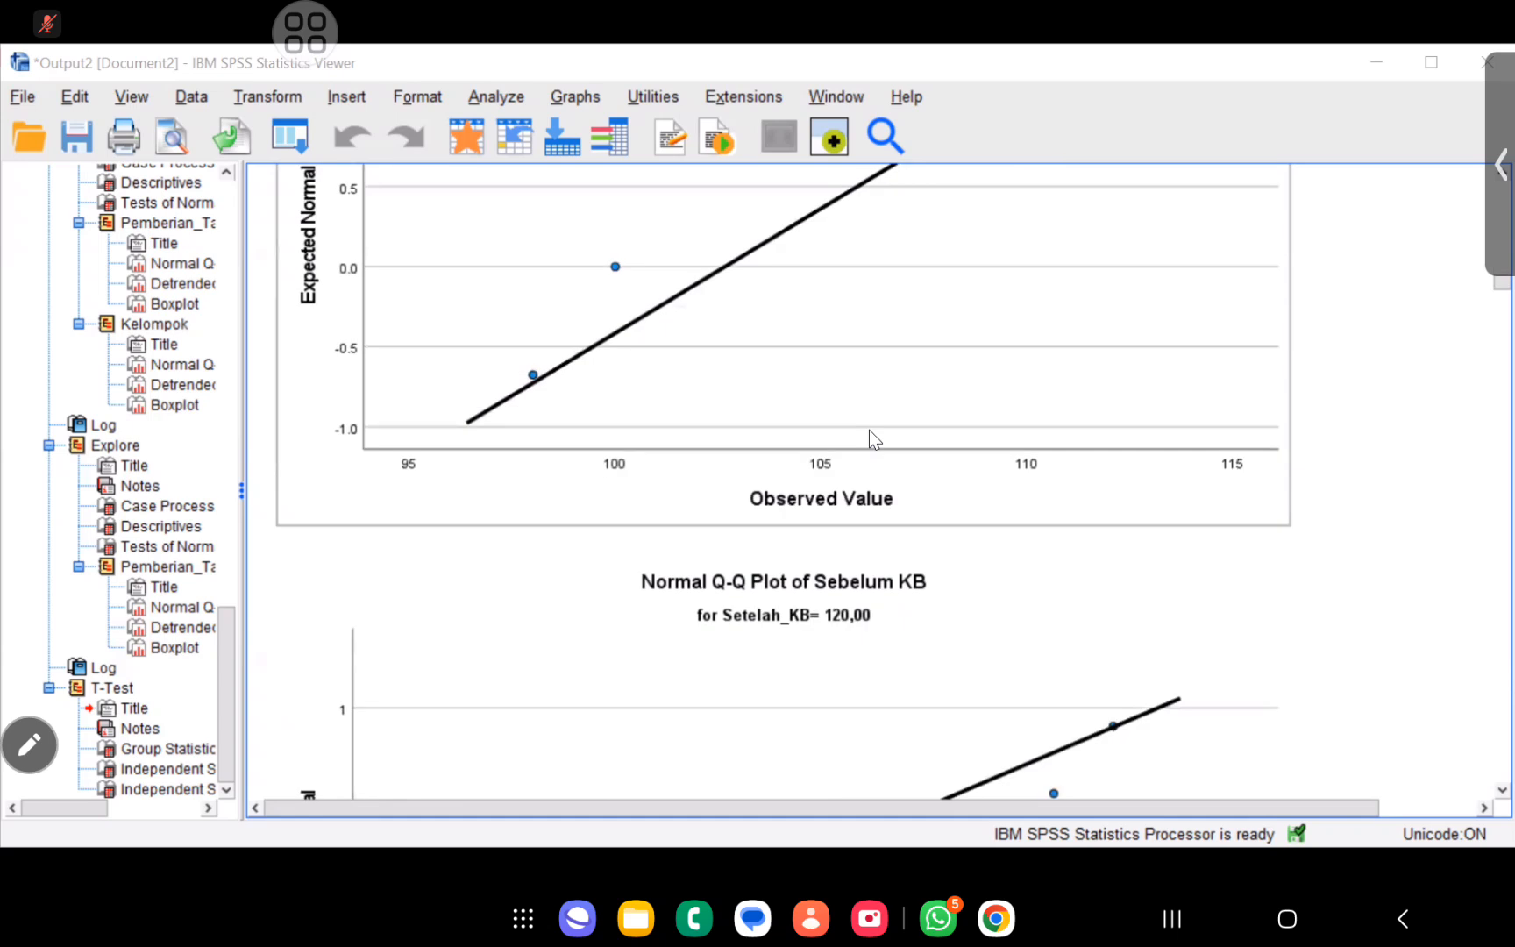
{"action": "scroll", "coordinate": [869, 429], "scroll_direction": "down", "scroll_amount": 20}
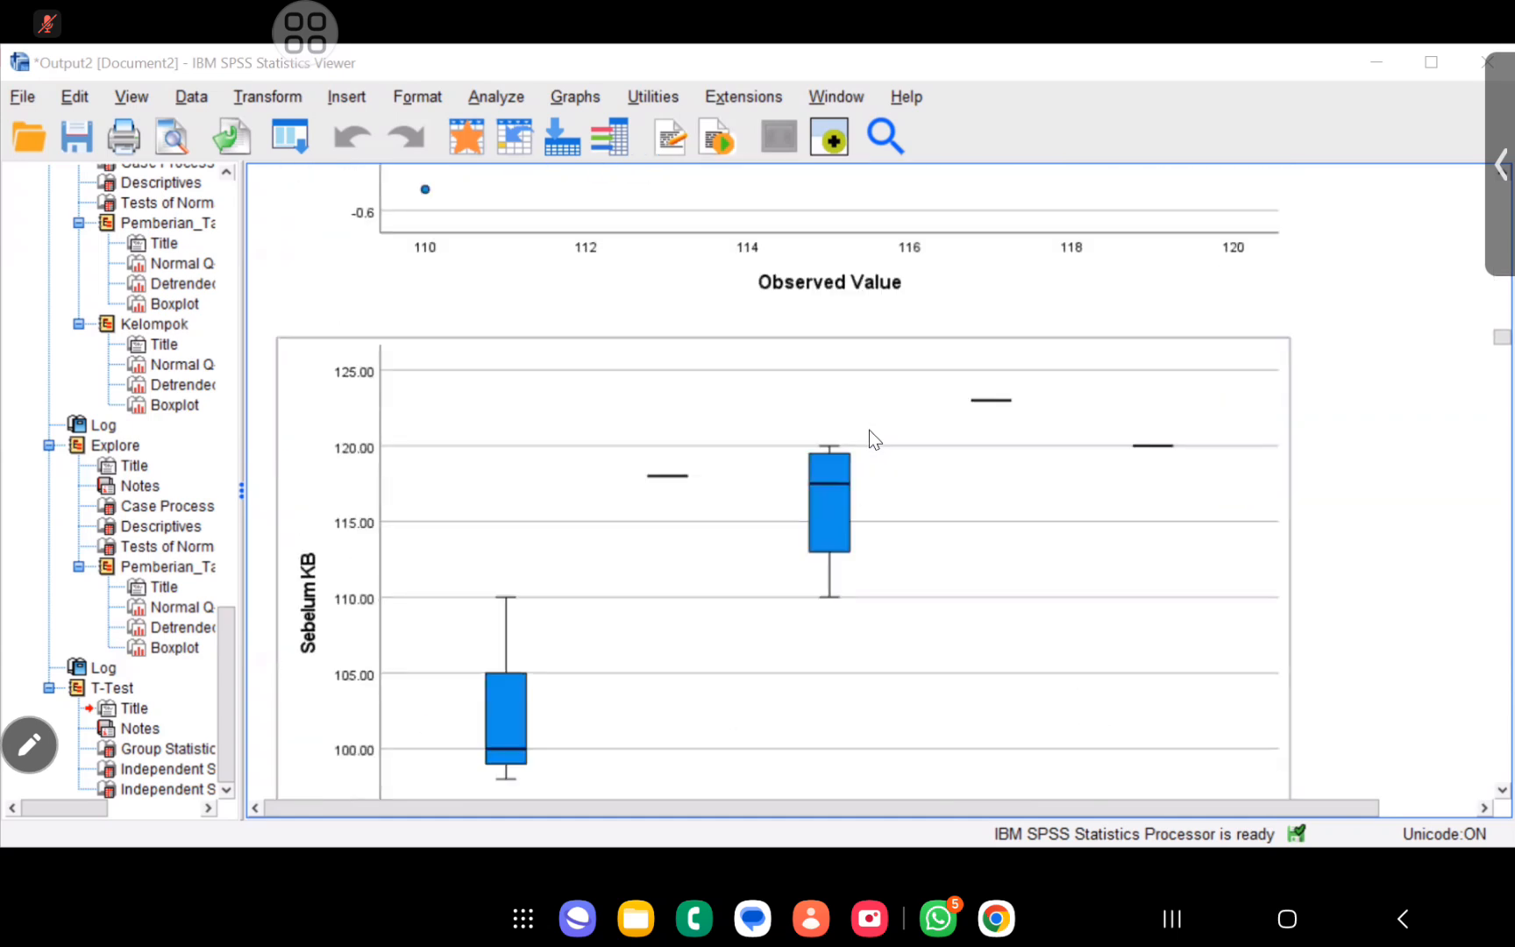
{"action": "scroll", "coordinate": [869, 430], "scroll_direction": "down", "scroll_amount": 3}
{"action": "scroll", "coordinate": [869, 430], "scroll_direction": "down", "scroll_amount": 14}
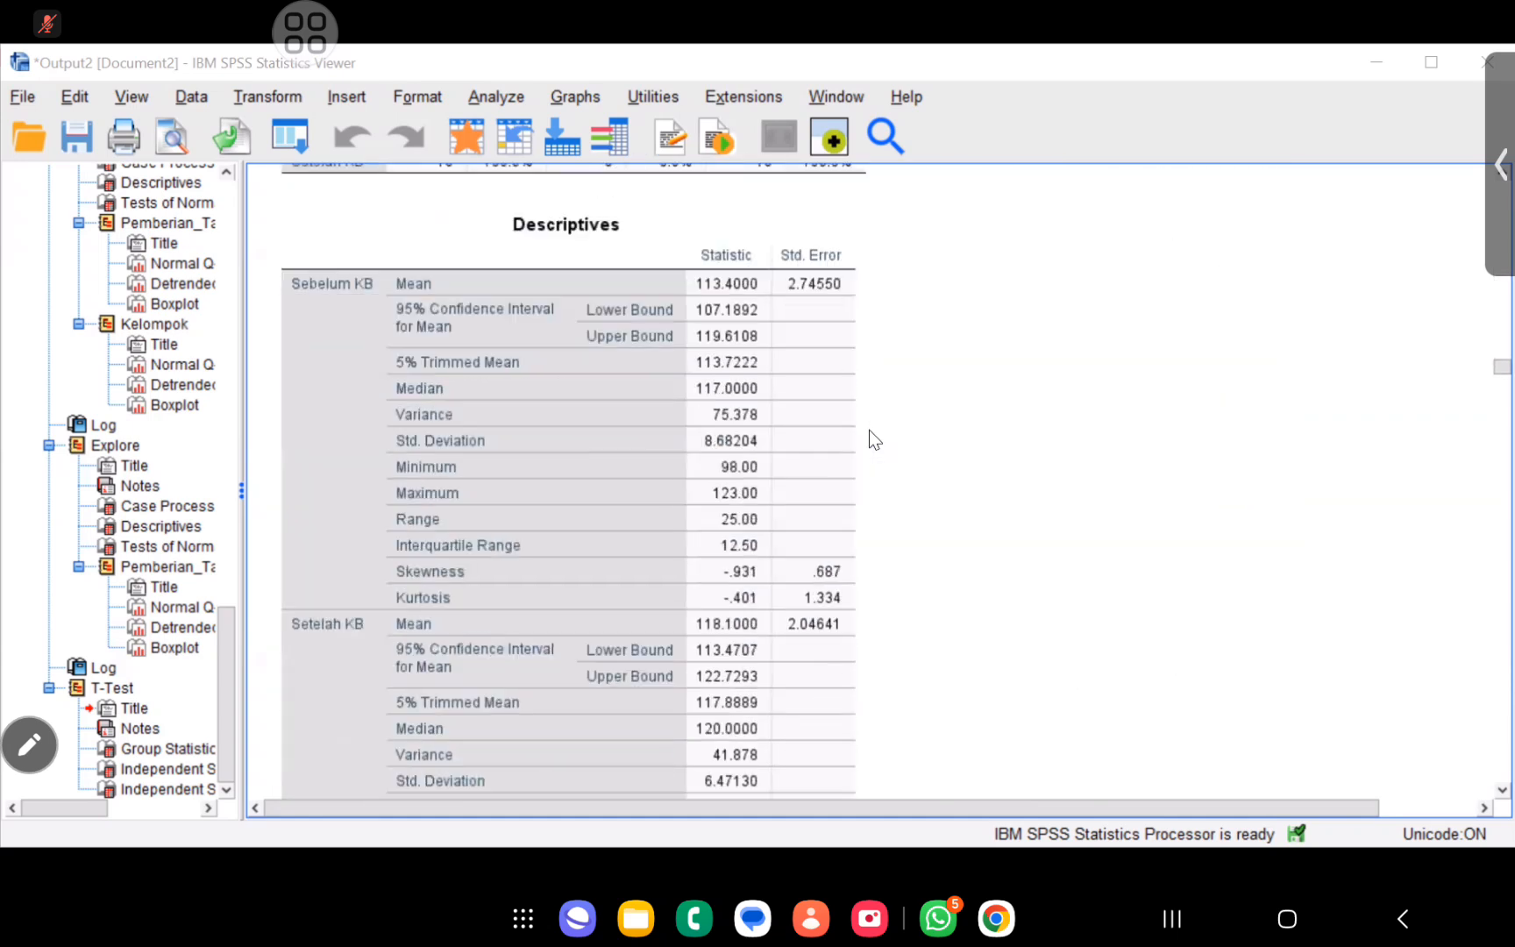
{"action": "scroll", "coordinate": [868, 430], "scroll_direction": "down", "scroll_amount": 20}
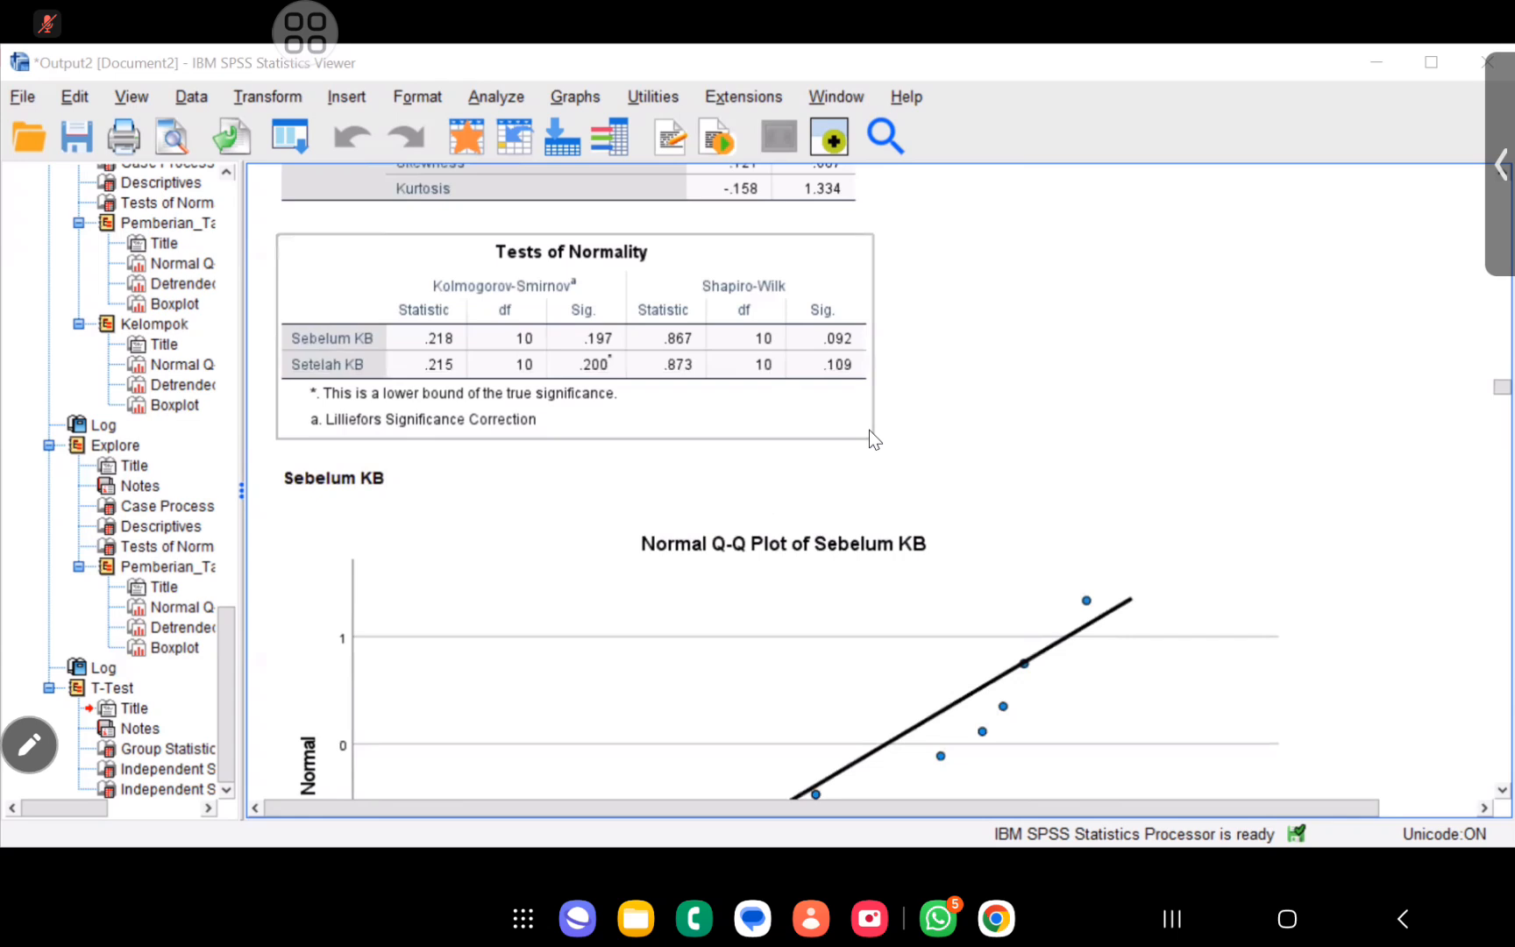
{"action": "scroll", "coordinate": [869, 429], "scroll_direction": "down", "scroll_amount": 20}
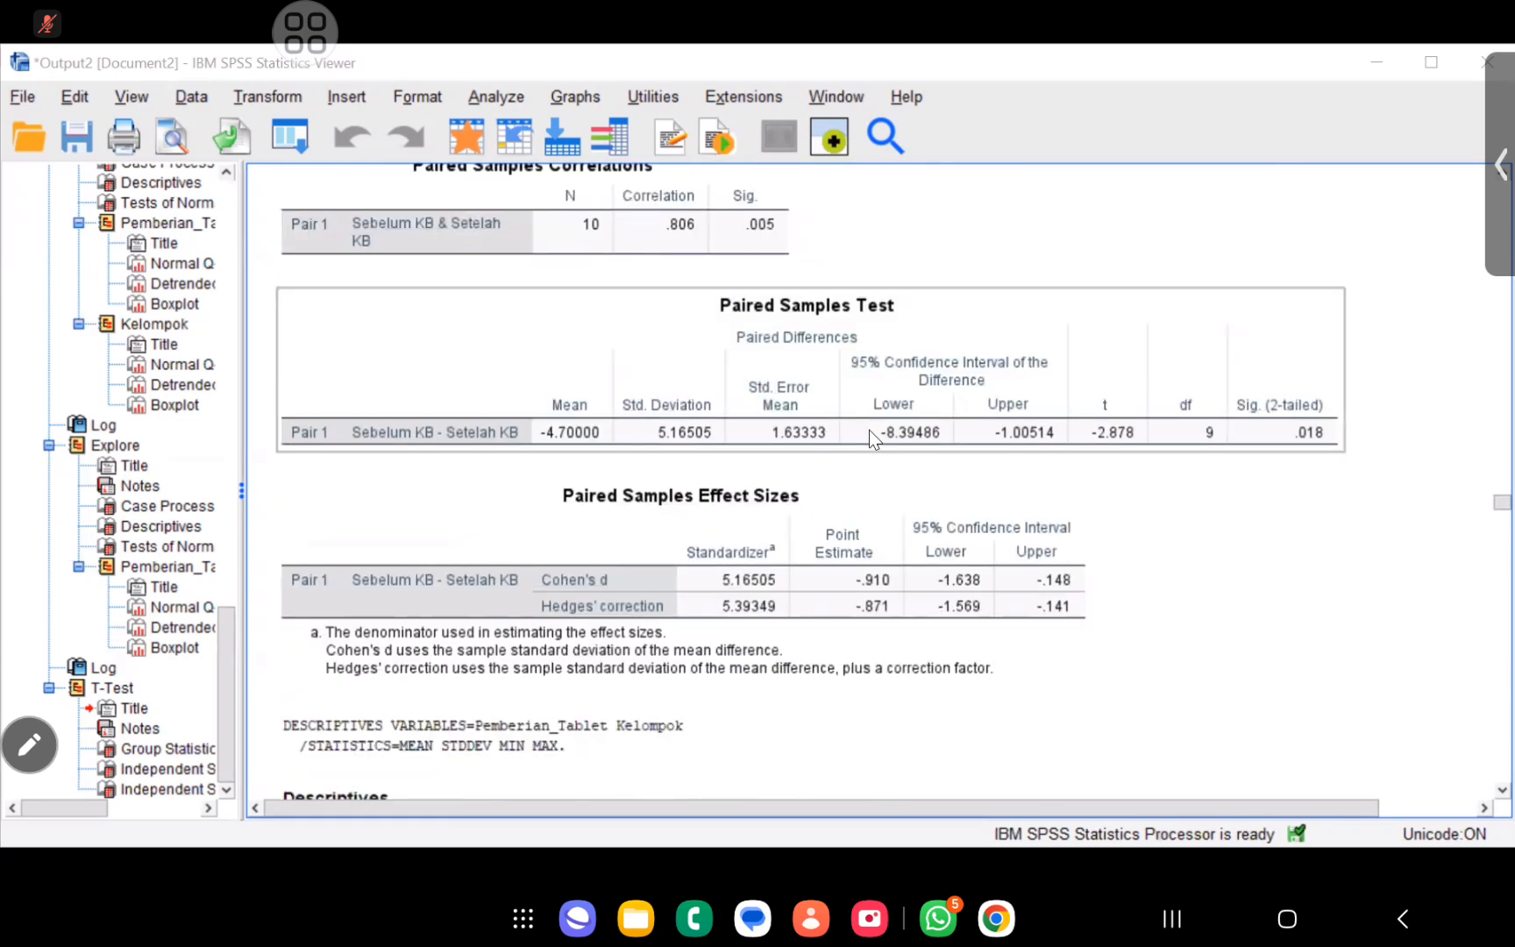
{"action": "scroll", "coordinate": [721, 384], "scroll_direction": "up", "scroll_amount": 3}
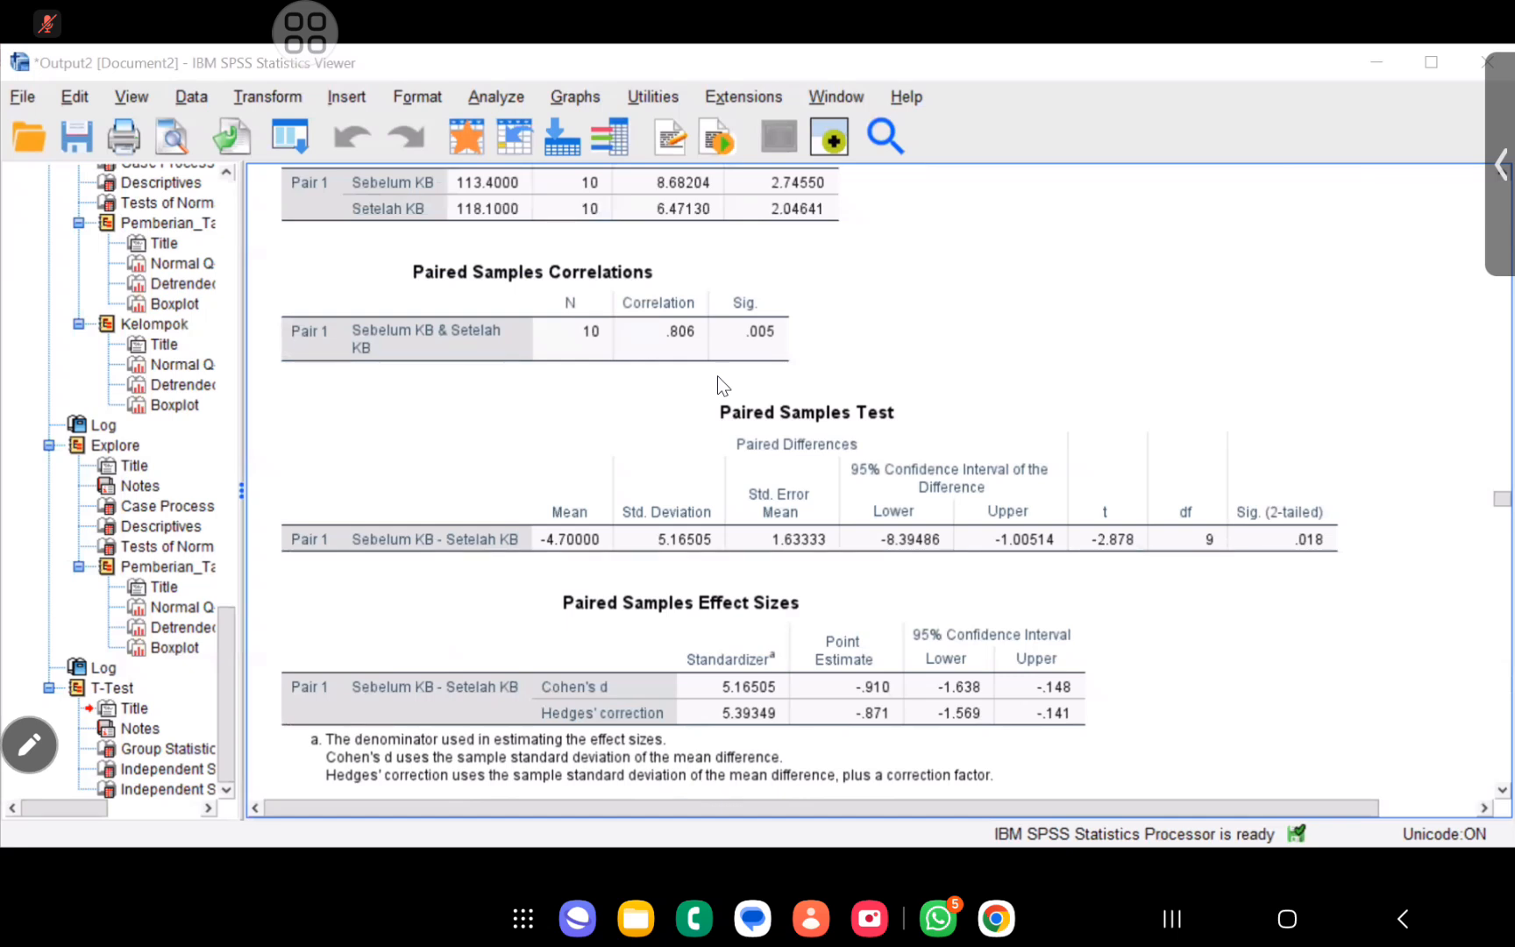
{"action": "left_click", "coordinate": [768, 335]}
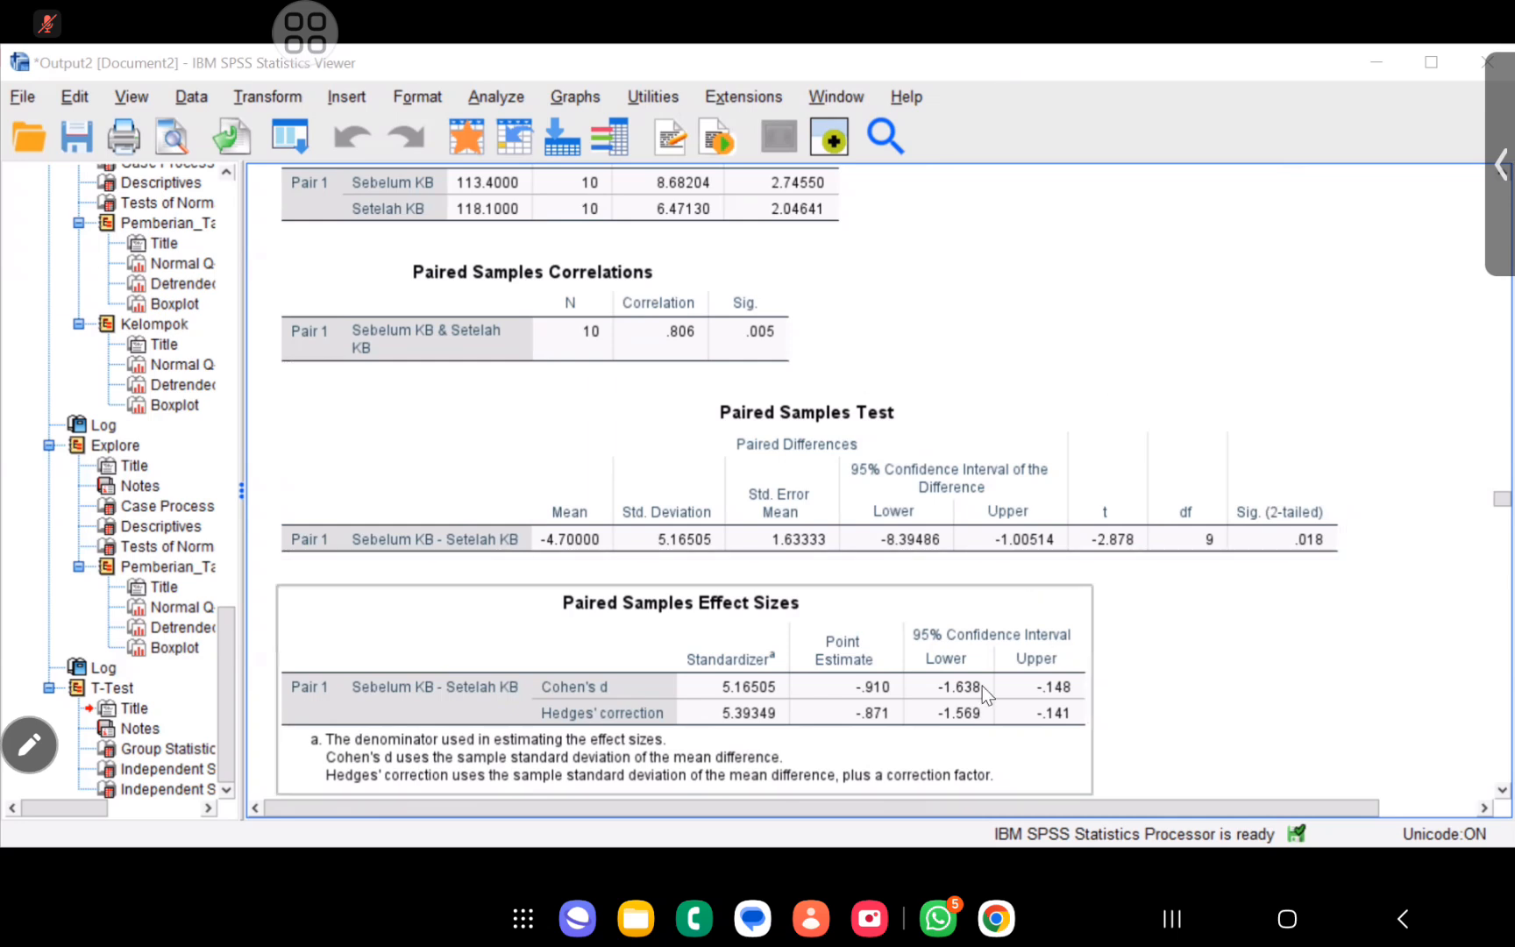
Examine the Explore output of Pemberian_Tablet, including its case summary, descriptives, Tests of Normality and Normal Q-Q plot.
{"action": "scroll", "coordinate": [984, 688], "scroll_direction": "down", "scroll_amount": 10}
{"action": "scroll", "coordinate": [982, 685], "scroll_direction": "down", "scroll_amount": 20}
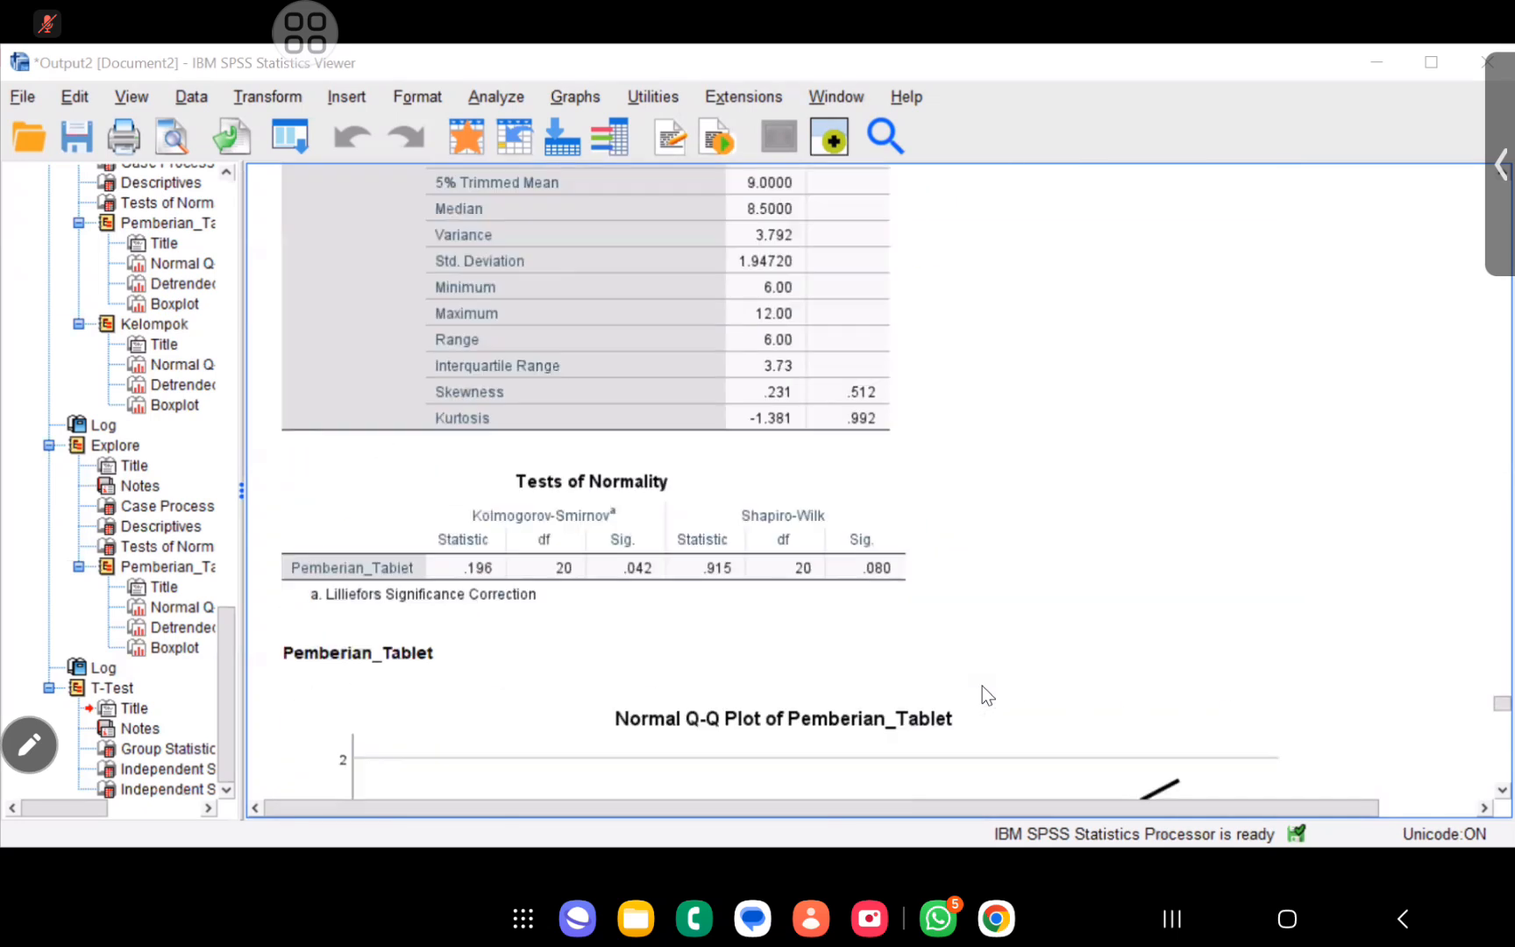
{"action": "scroll", "coordinate": [982, 685], "scroll_direction": "up", "scroll_amount": 6}
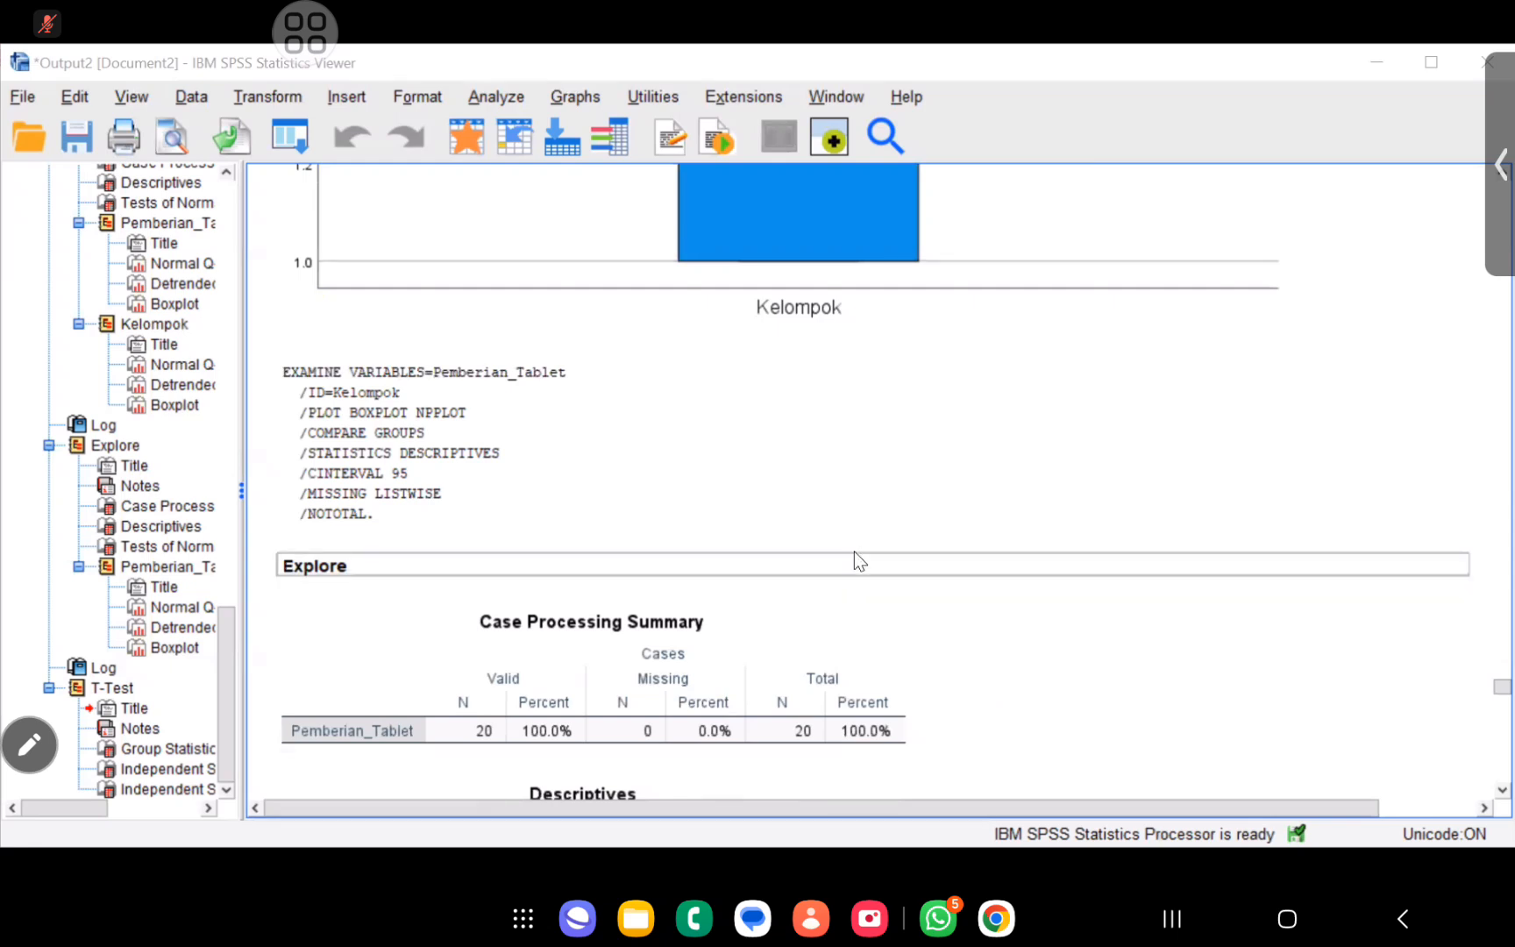
{"action": "scroll", "coordinate": [853, 552], "scroll_direction": "down", "scroll_amount": 3}
{"action": "scroll", "coordinate": [853, 552], "scroll_direction": "down", "scroll_amount": 2}
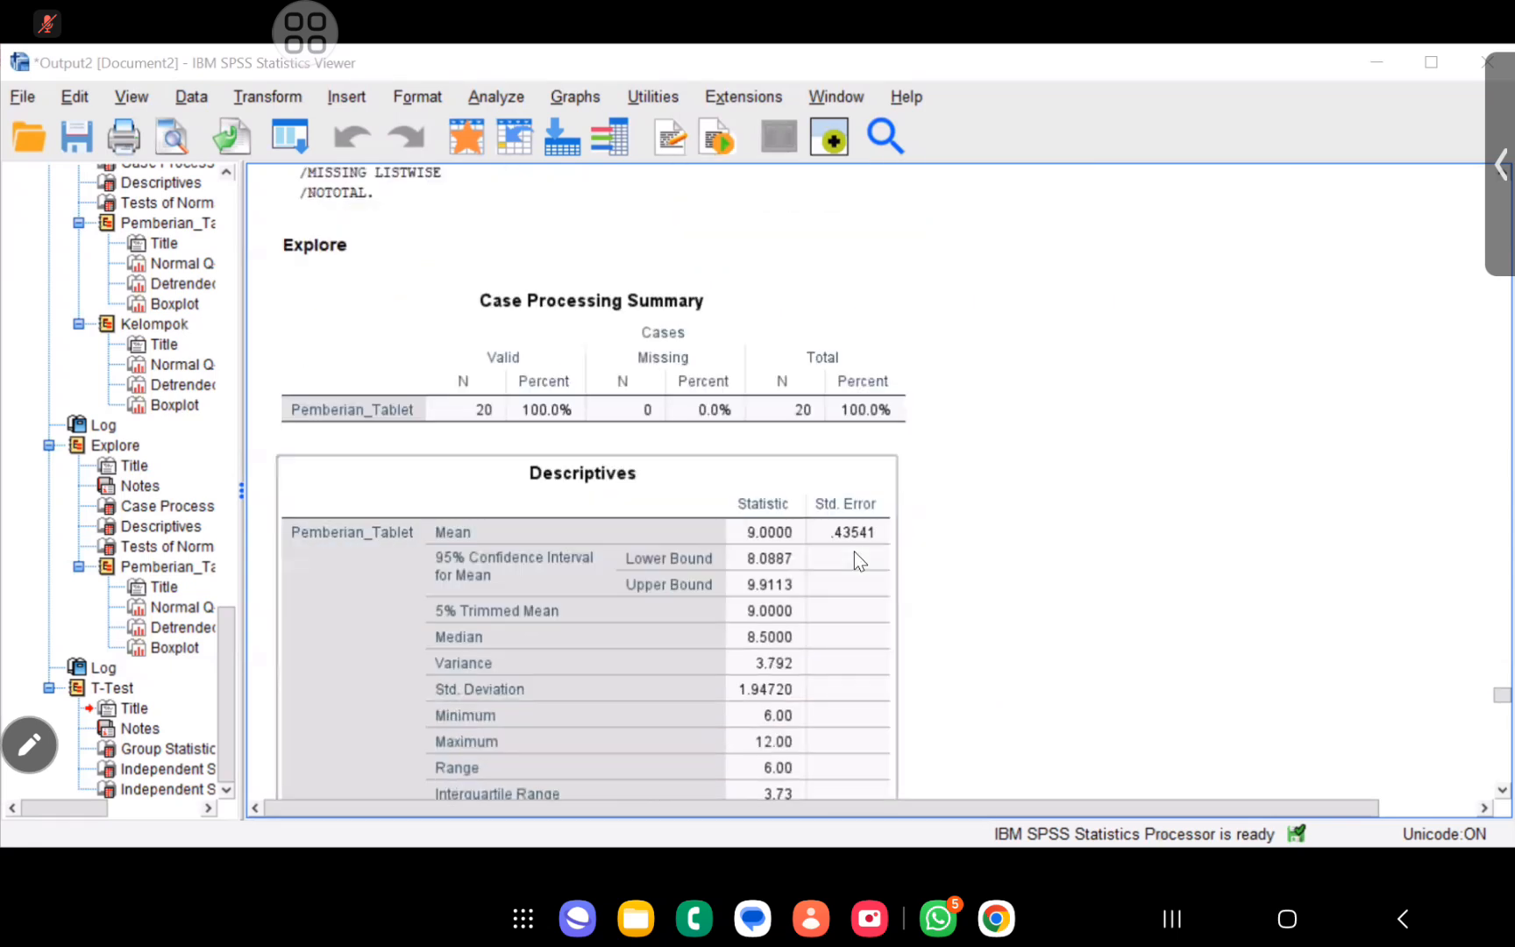
{"action": "scroll", "coordinate": [853, 552], "scroll_direction": "down", "scroll_amount": 6}
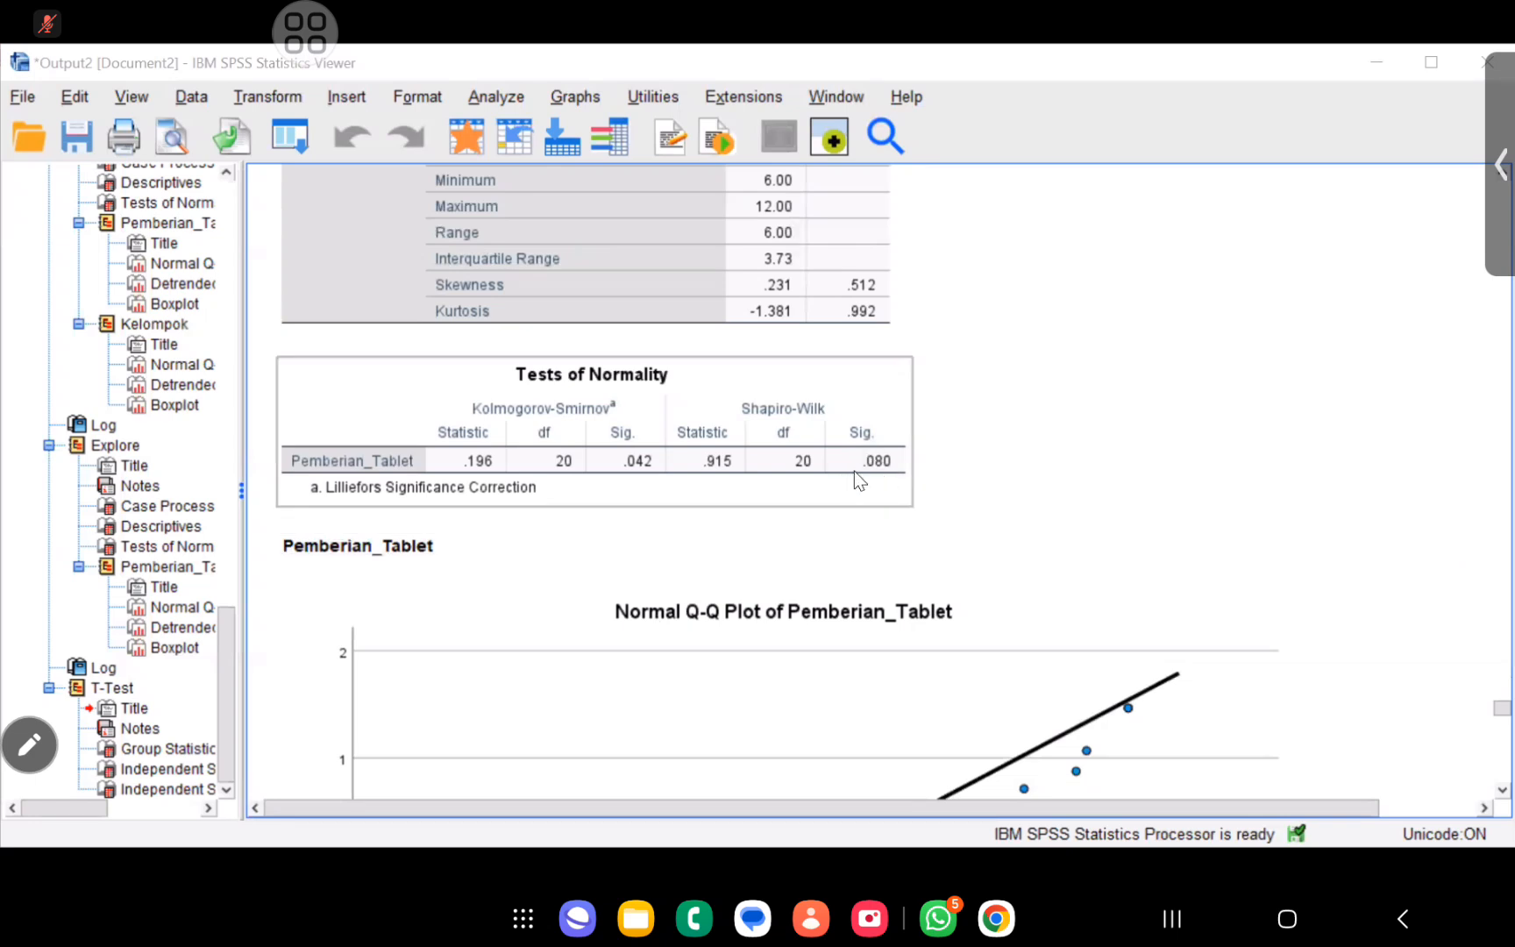
{"action": "scroll", "coordinate": [909, 535], "scroll_direction": "down", "scroll_amount": 15}
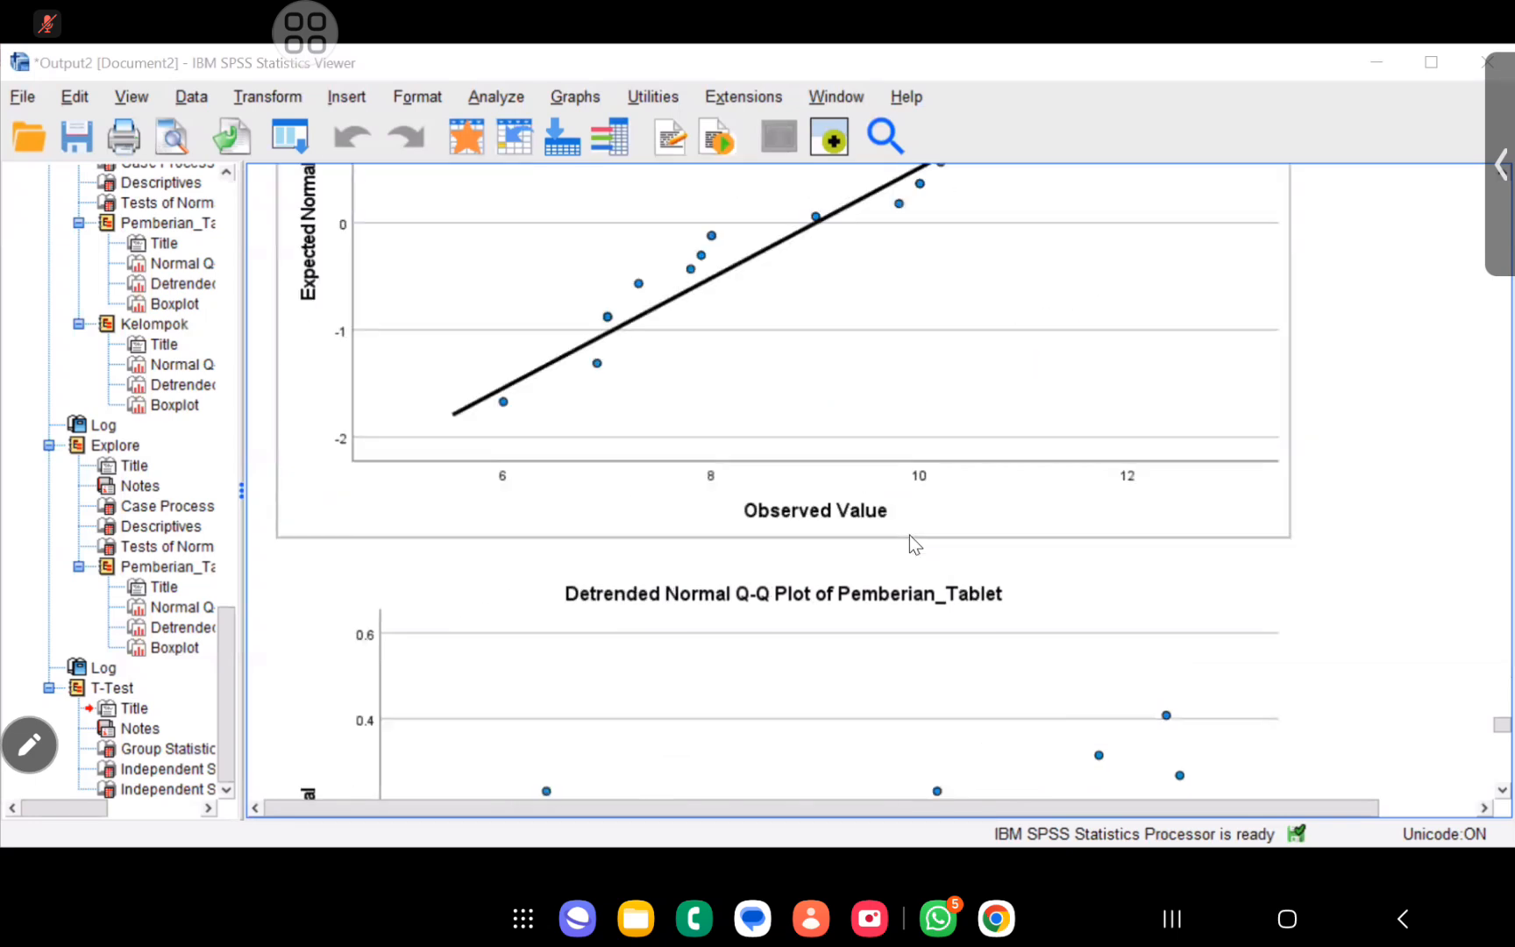
Examine the T-Test results for Pemberian_Tablet across the Group Statistics, Independent Samples Test and effect sizes tables, including the confidence interval bounds.
{"action": "scroll", "coordinate": [909, 535], "scroll_direction": "down", "scroll_amount": 15}
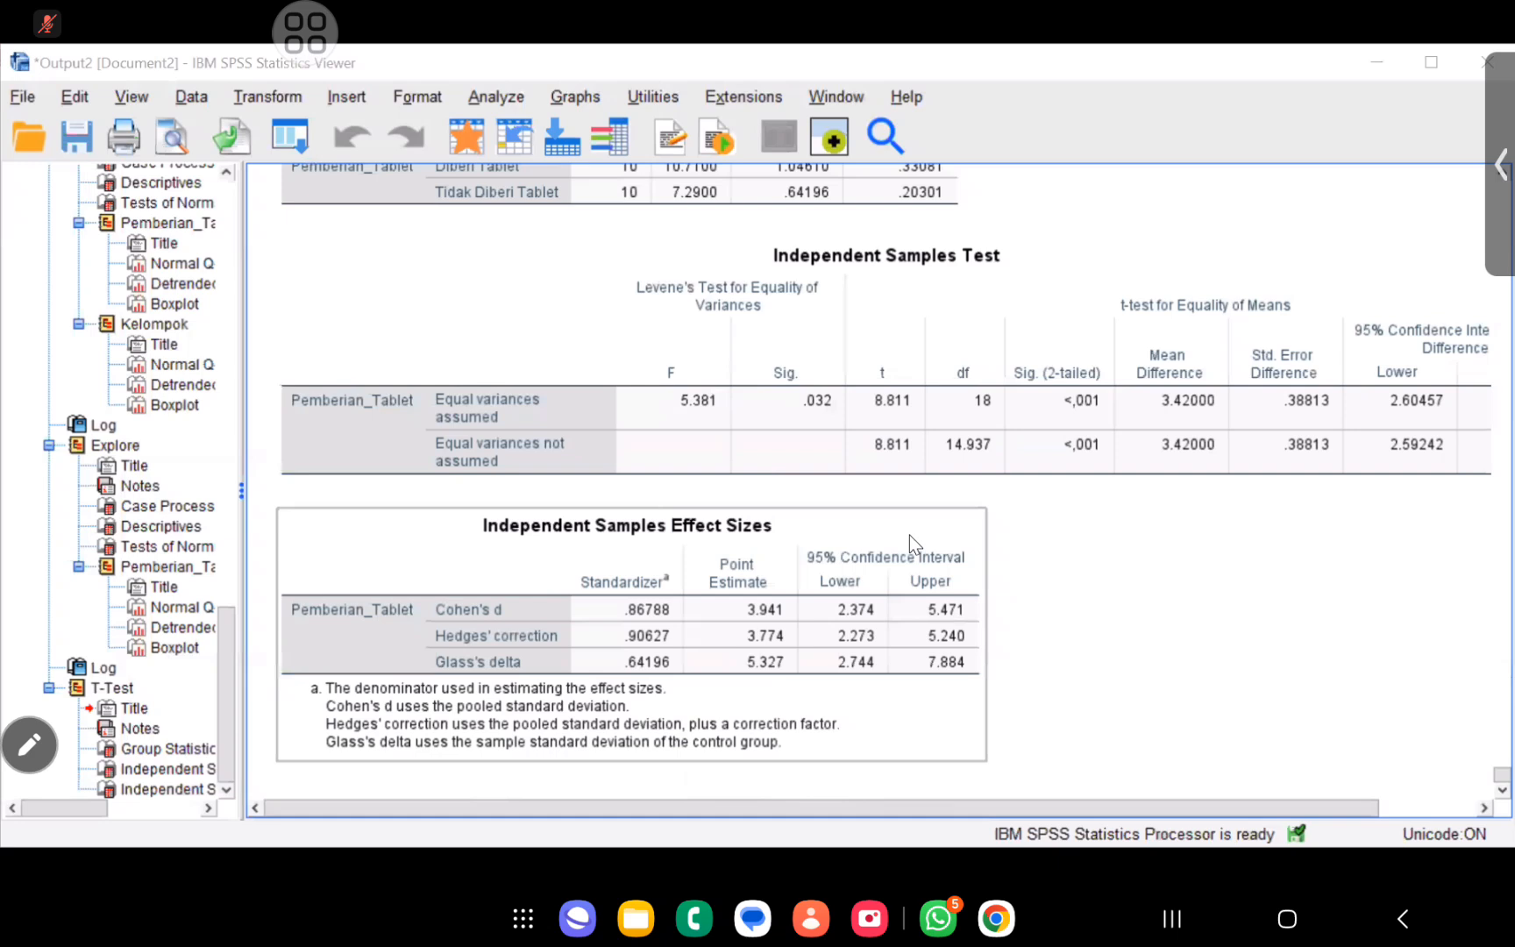
{"action": "scroll", "coordinate": [907, 405], "scroll_direction": "up", "scroll_amount": 3}
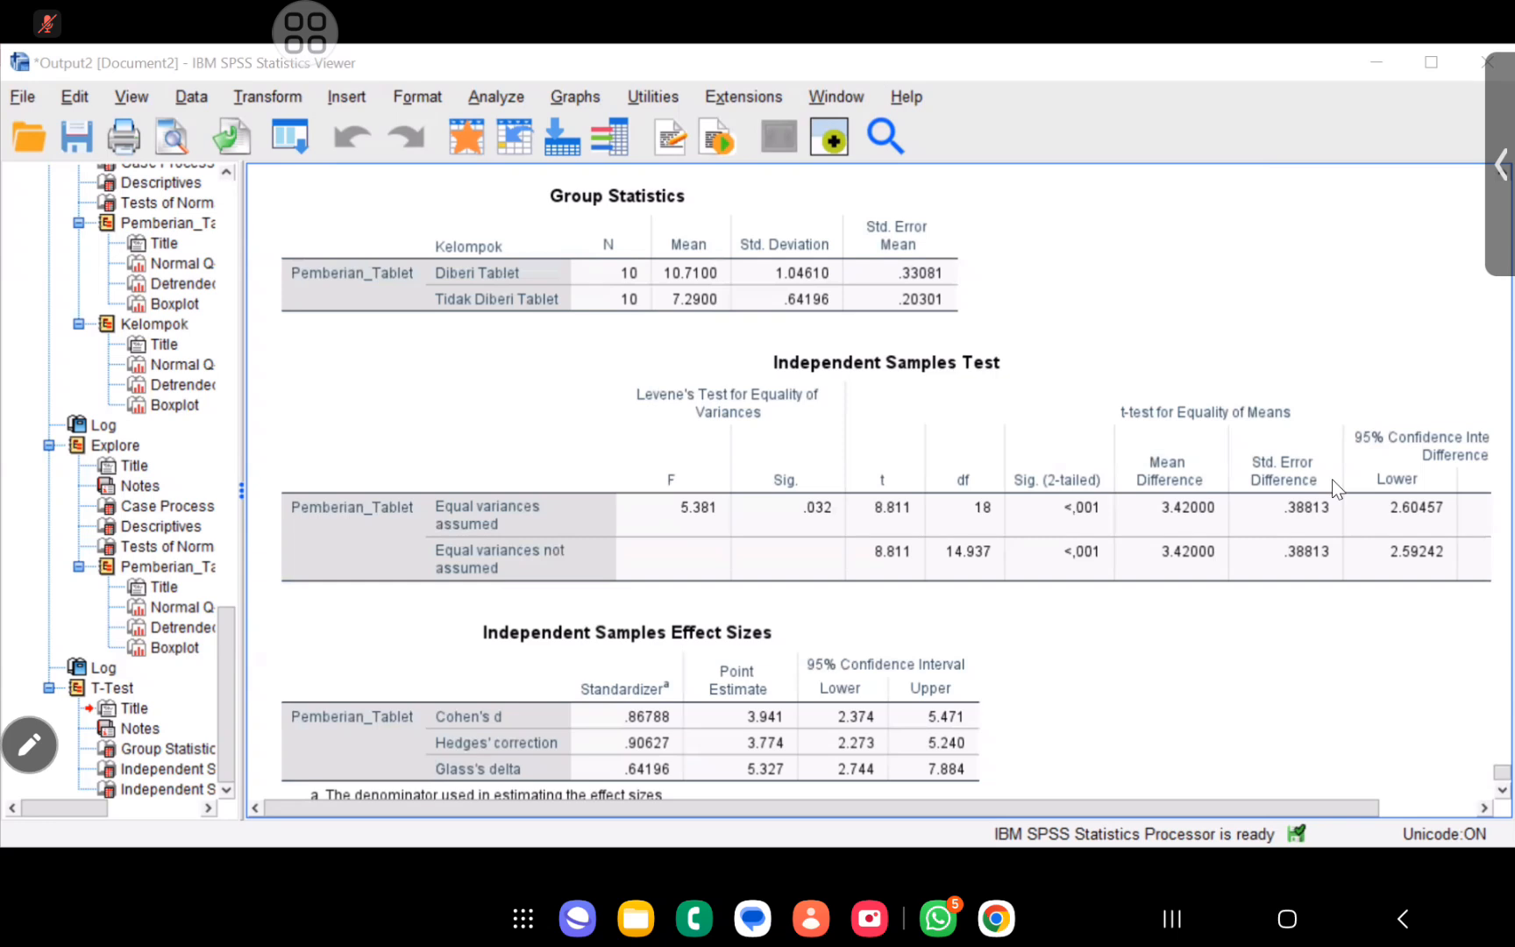
{"action": "left_click_drag", "start_coordinate": [1188, 805], "coordinate": [1462, 789]}
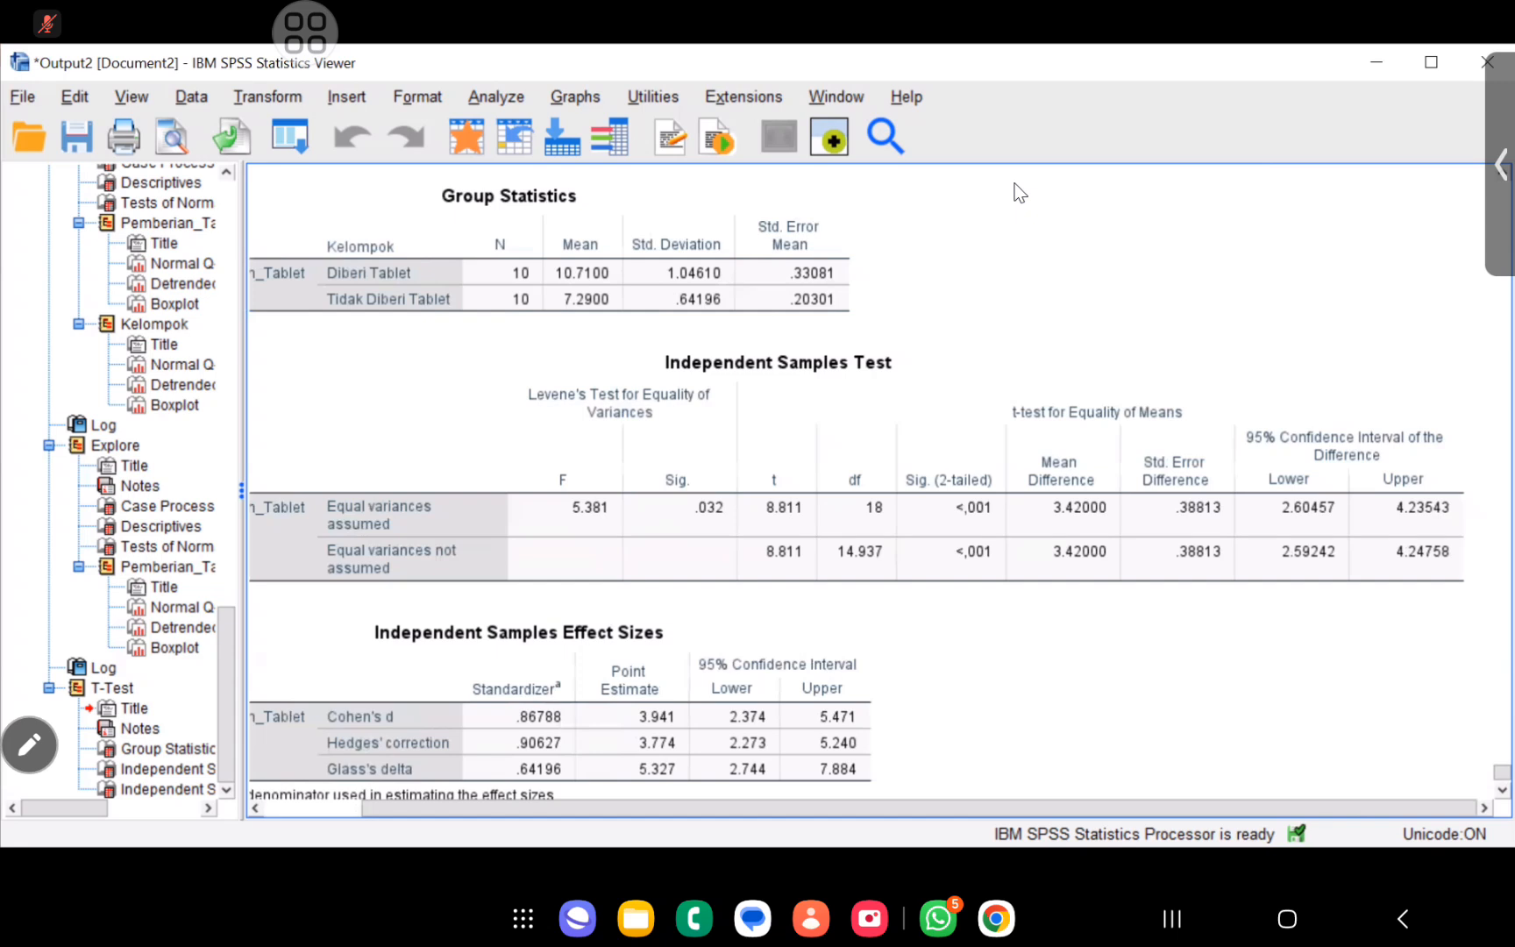
{"action": "left_click", "coordinate": [726, 525]}
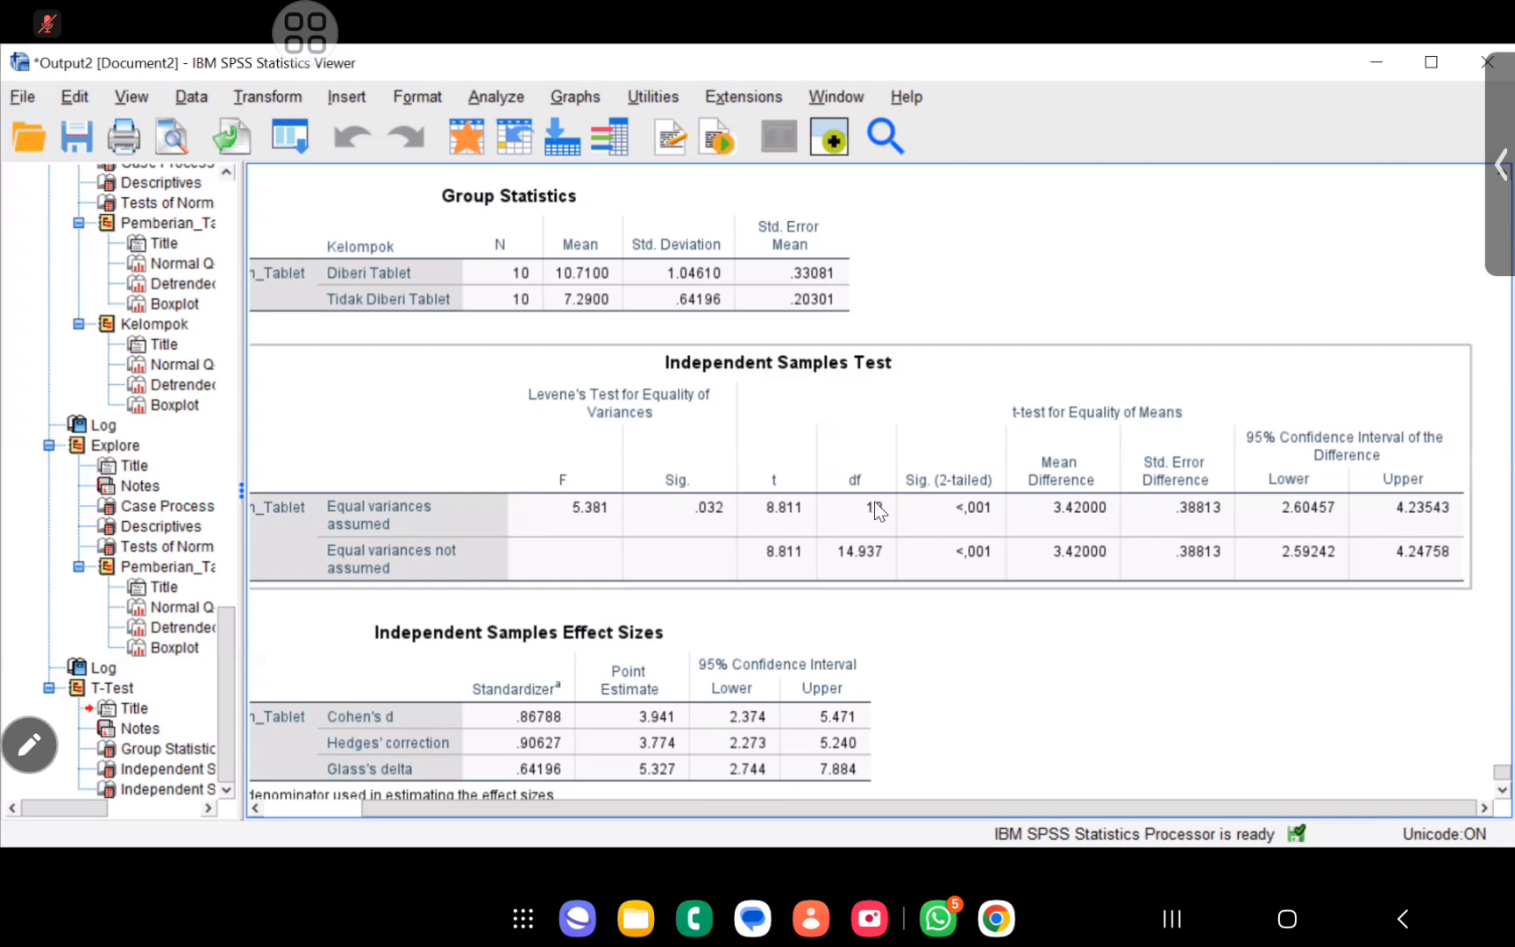
{"action": "scroll", "coordinate": [877, 511], "scroll_direction": "down", "scroll_amount": 3}
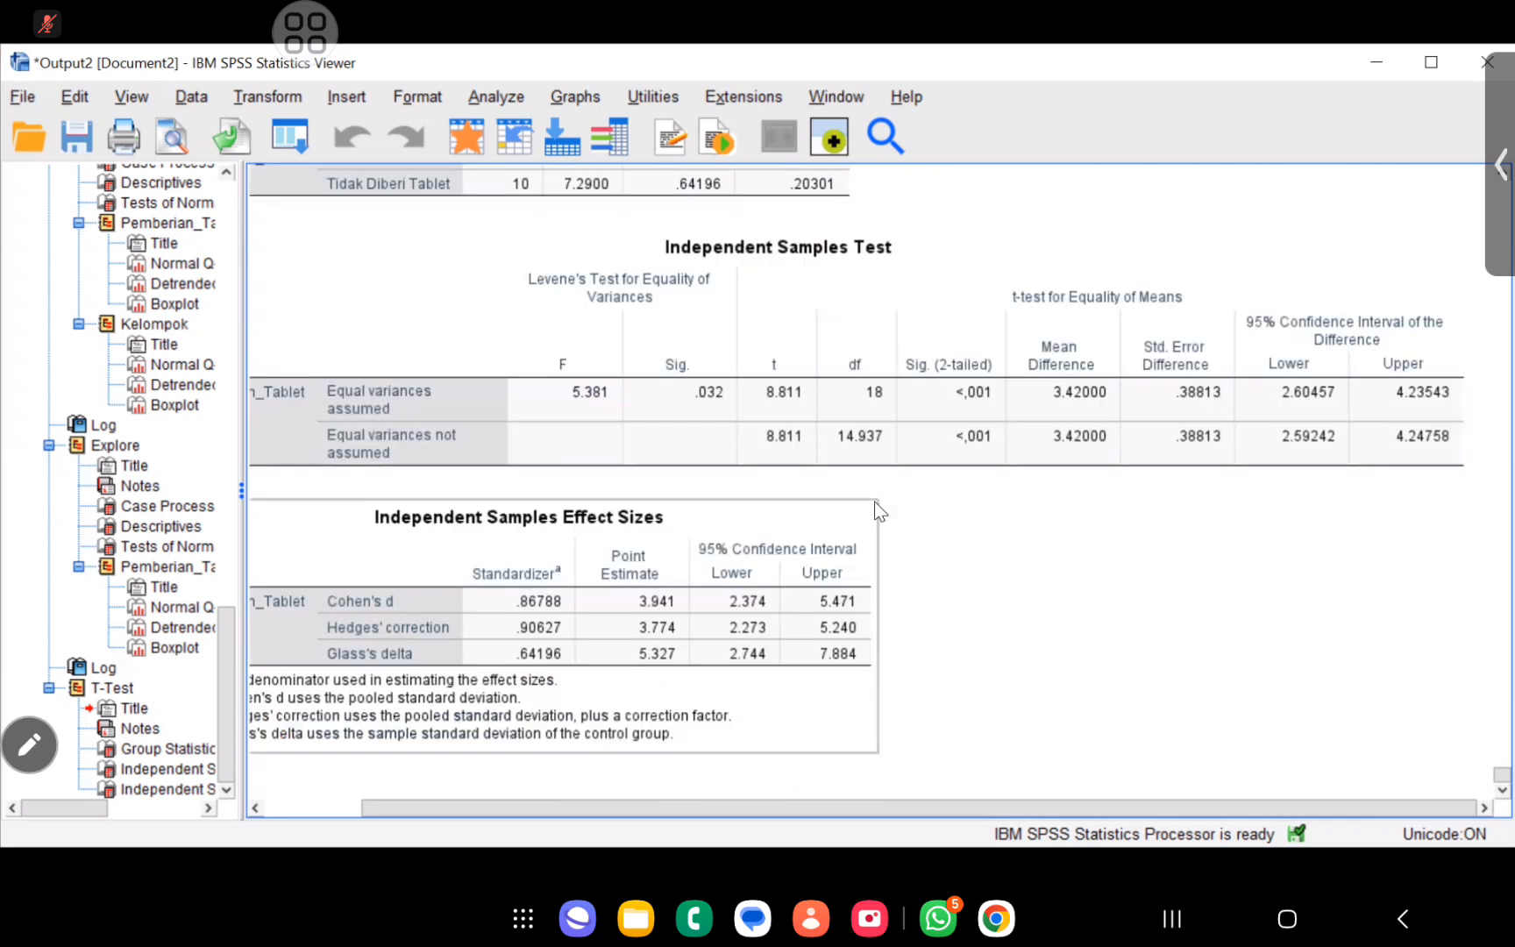